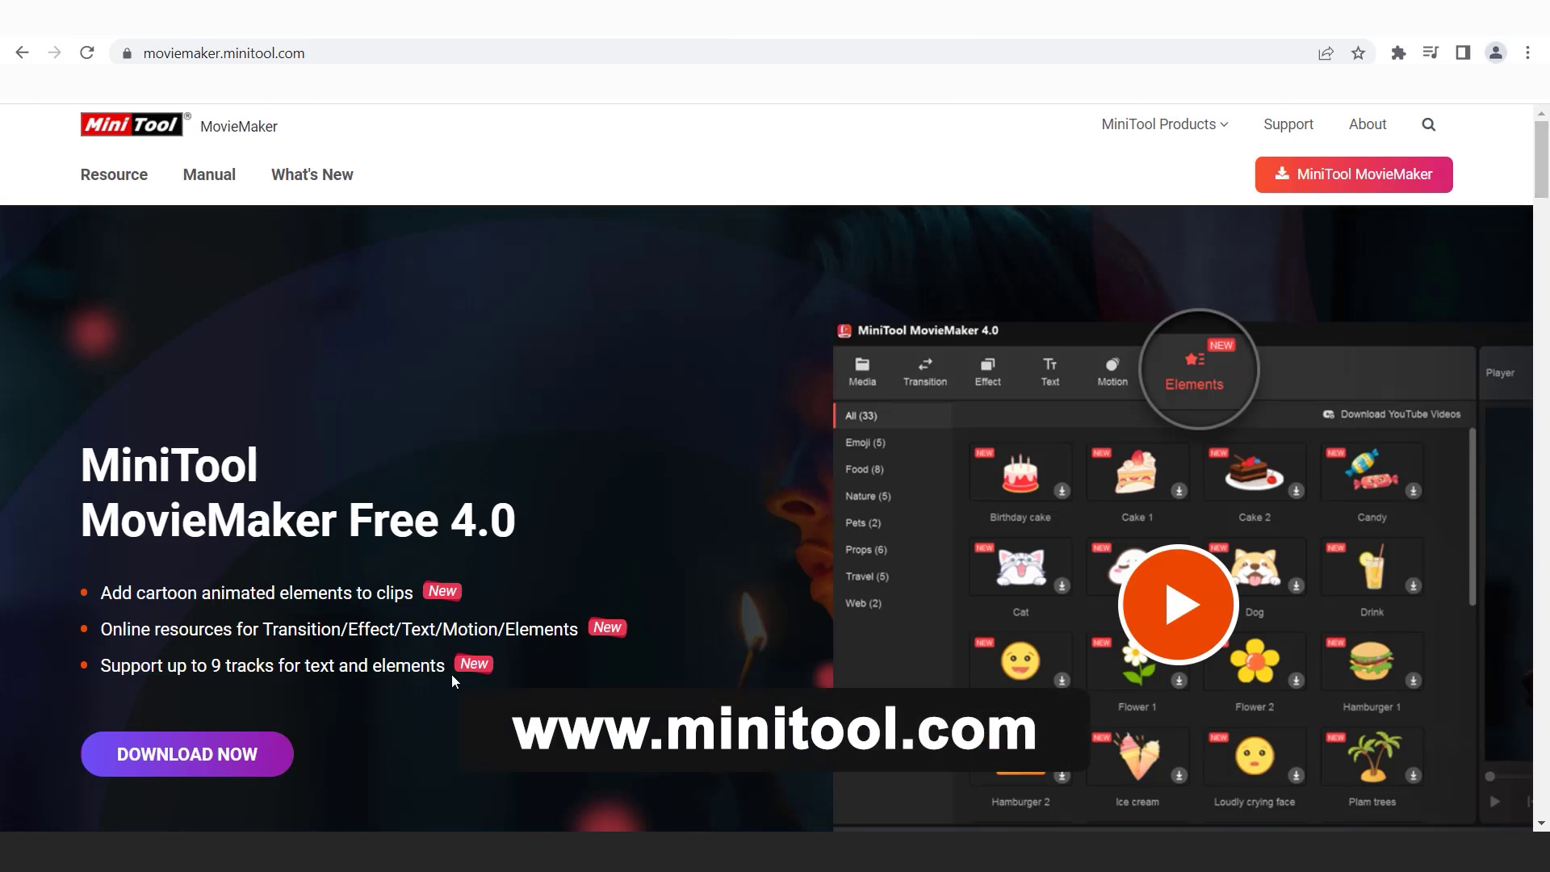
pyautogui.moveTo(1543, 170)
pyautogui.mouseDown()
pyautogui.moveTo(1548, 638)
pyautogui.moveTo(1548, 168)
pyautogui.mouseUp()
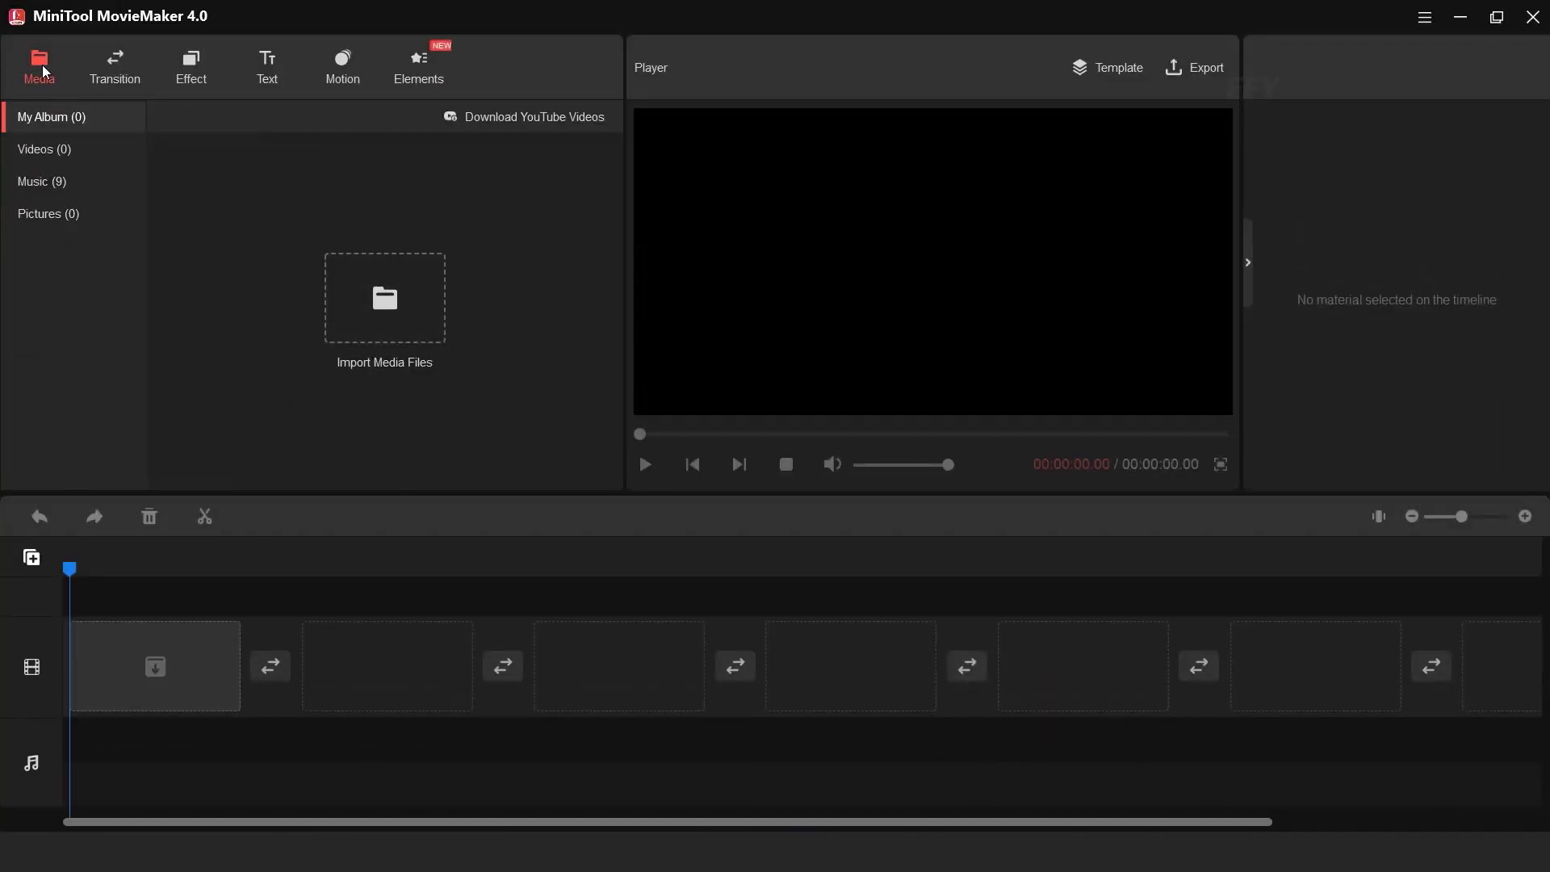
# Browse the Advance transitions and preview the AdvancedMosaic and Burn transitions
pyautogui.click(117, 71)
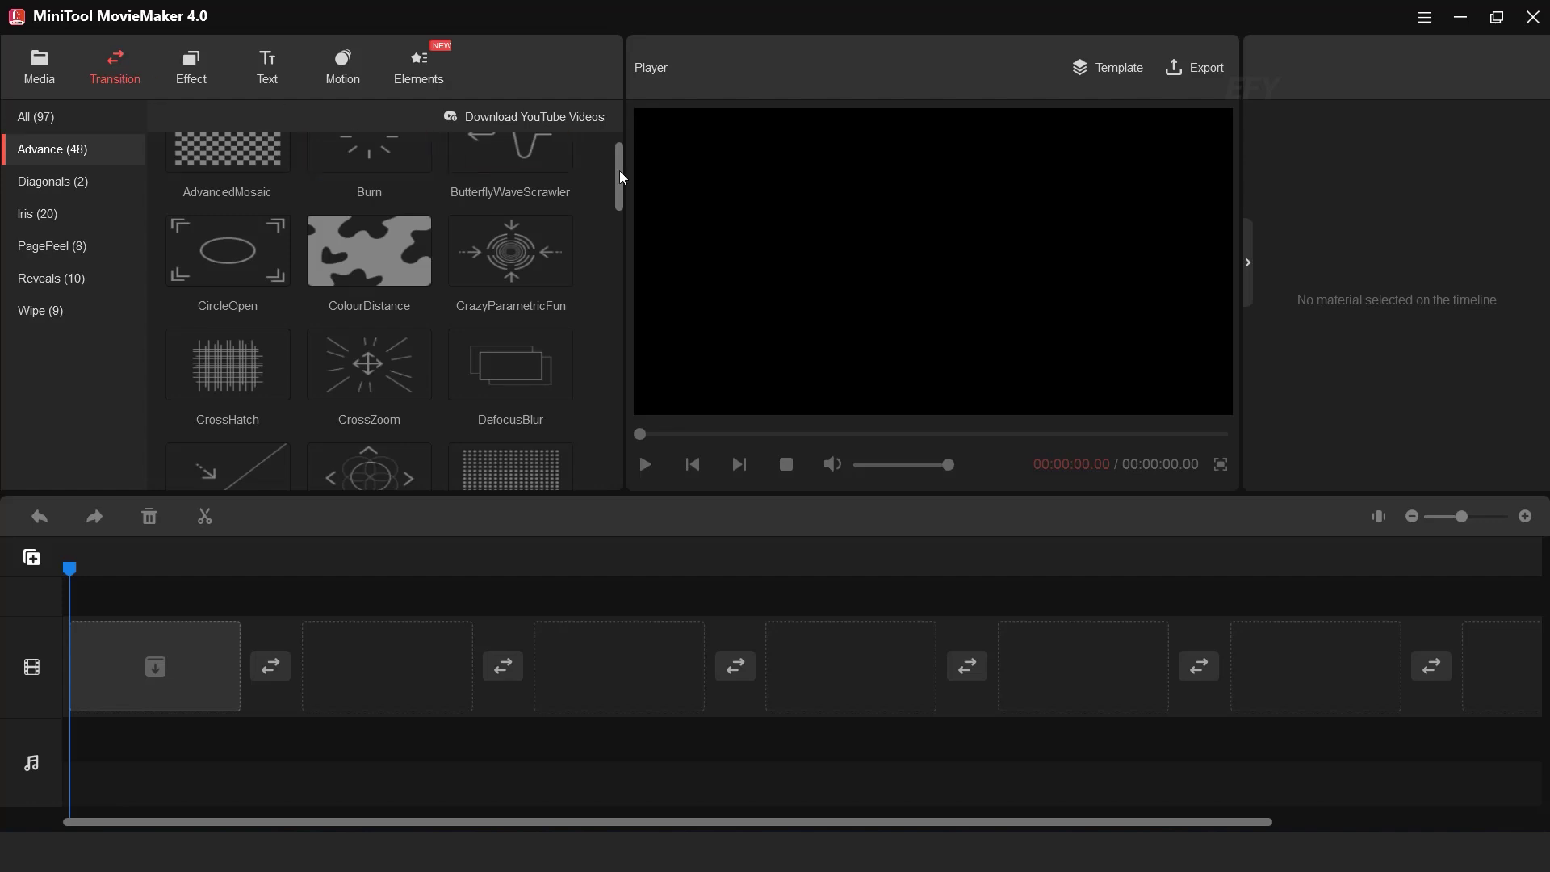
pyautogui.scroll(1, 619, 173)
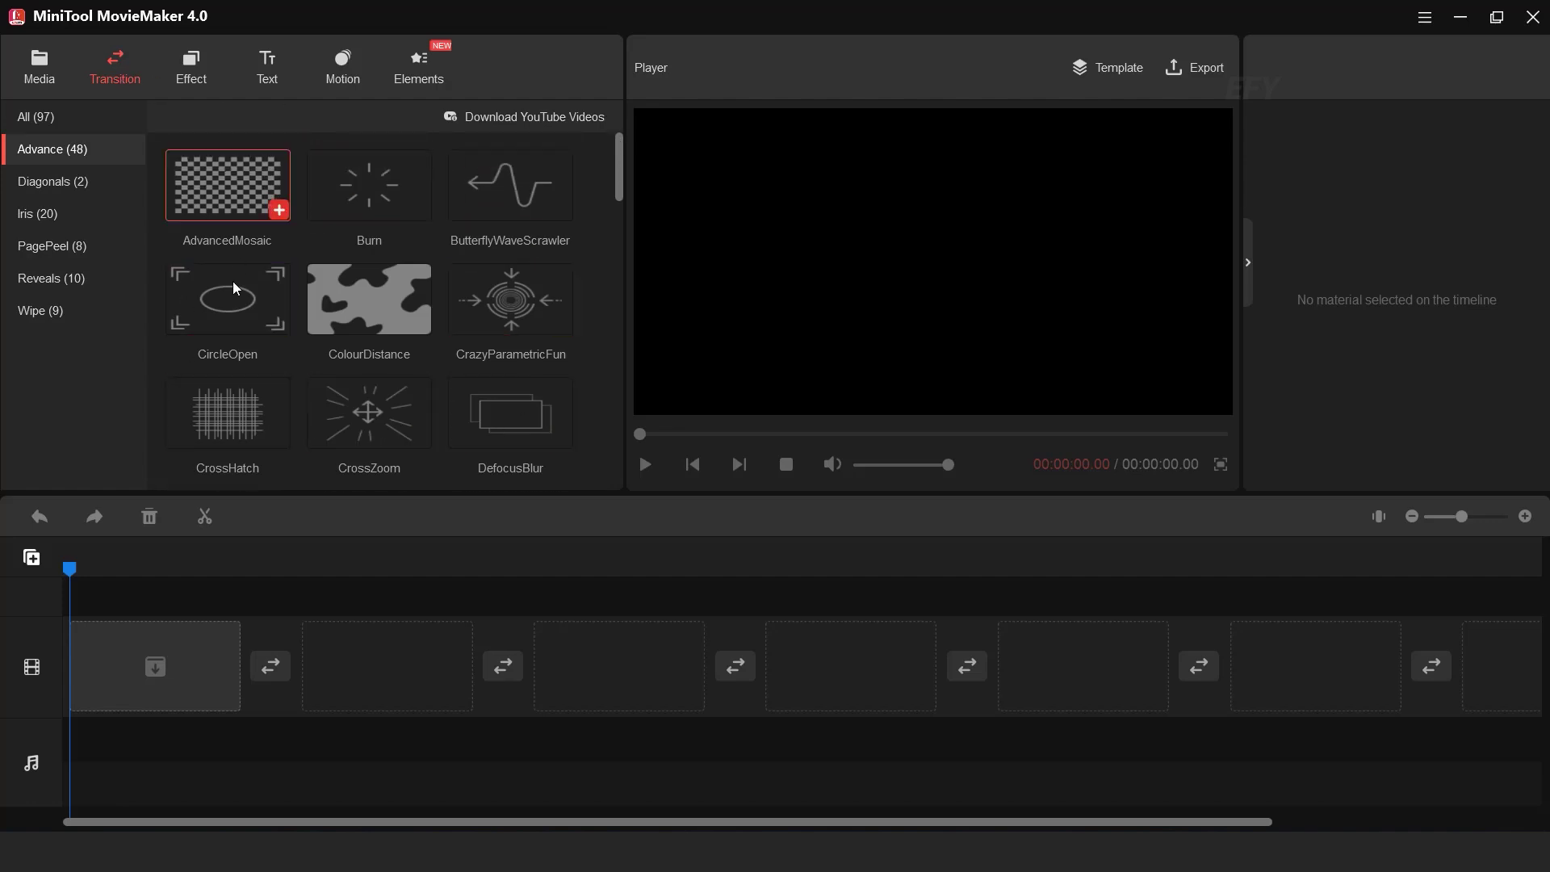
pyautogui.moveTo(235, 192)
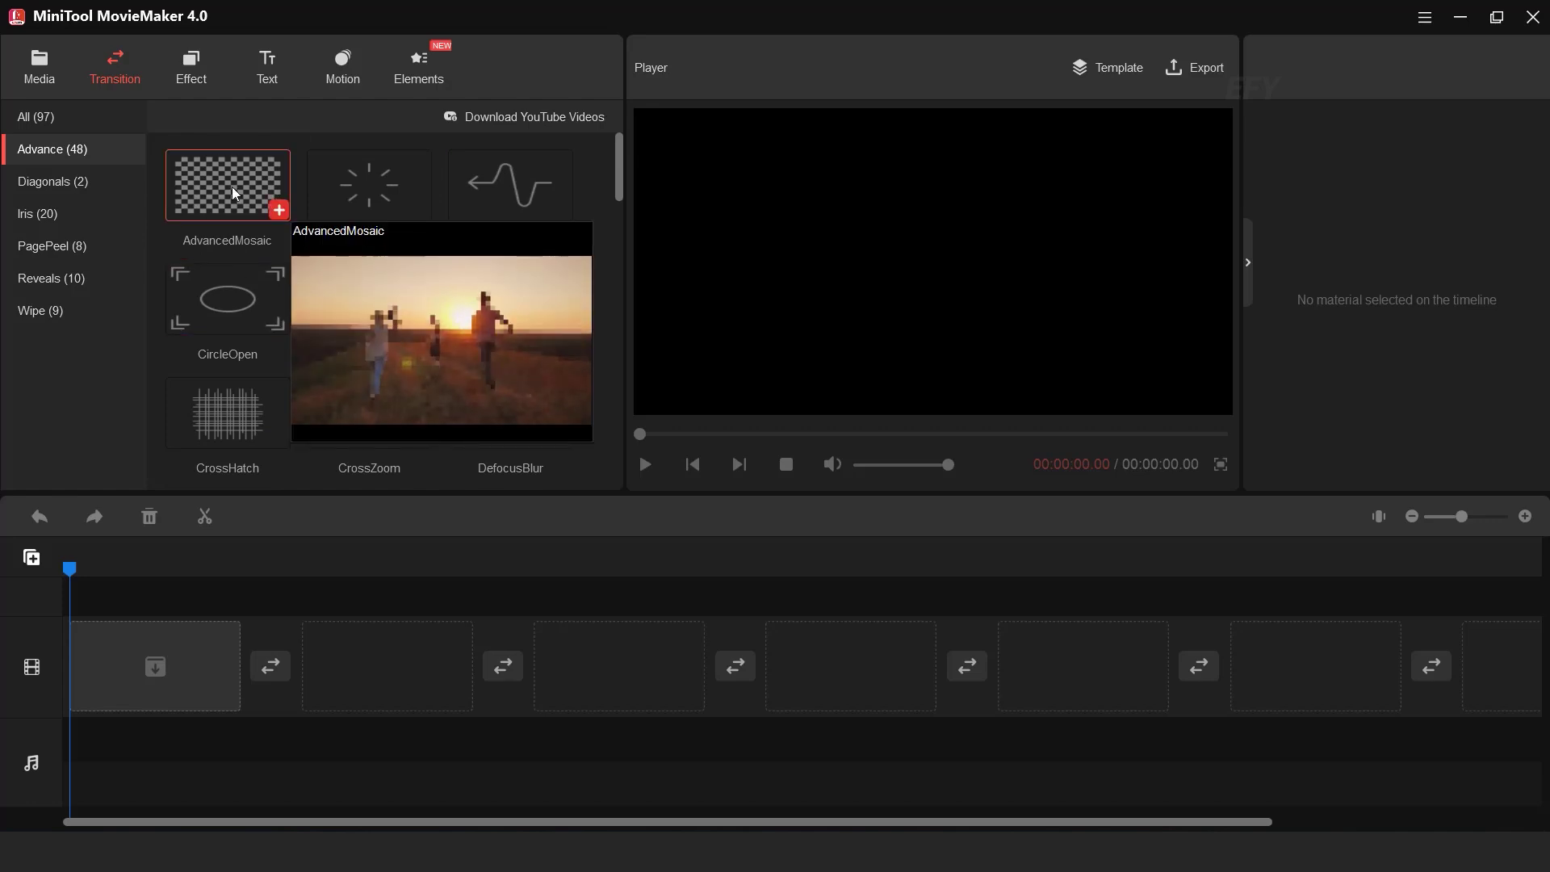
pyautogui.moveTo(384, 188)
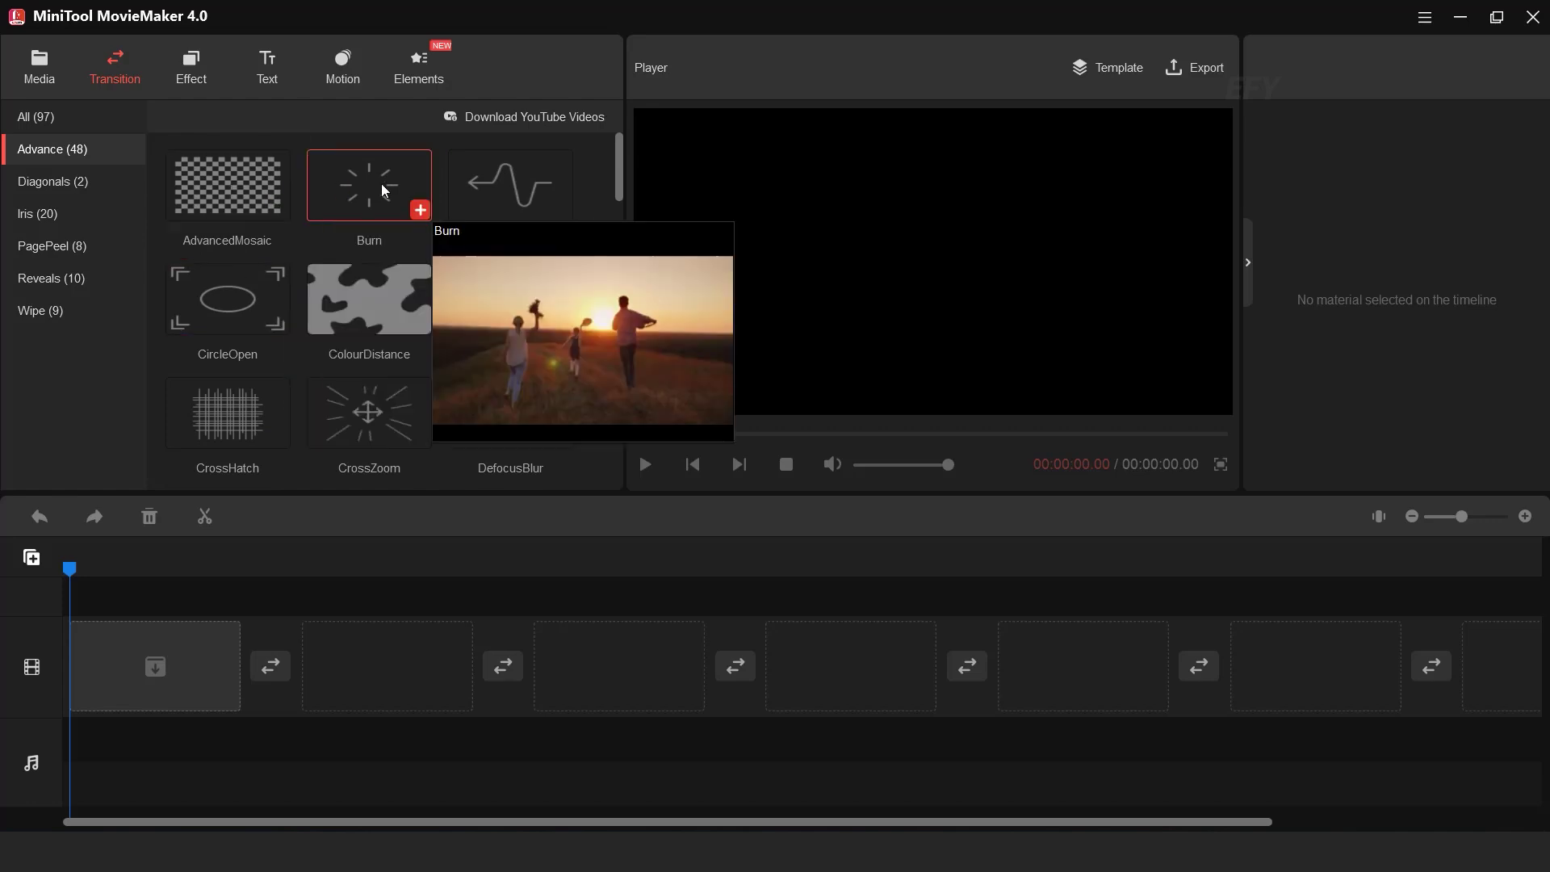
pyautogui.moveTo(373, 406)
pyautogui.scroll(-10, 371, 400)
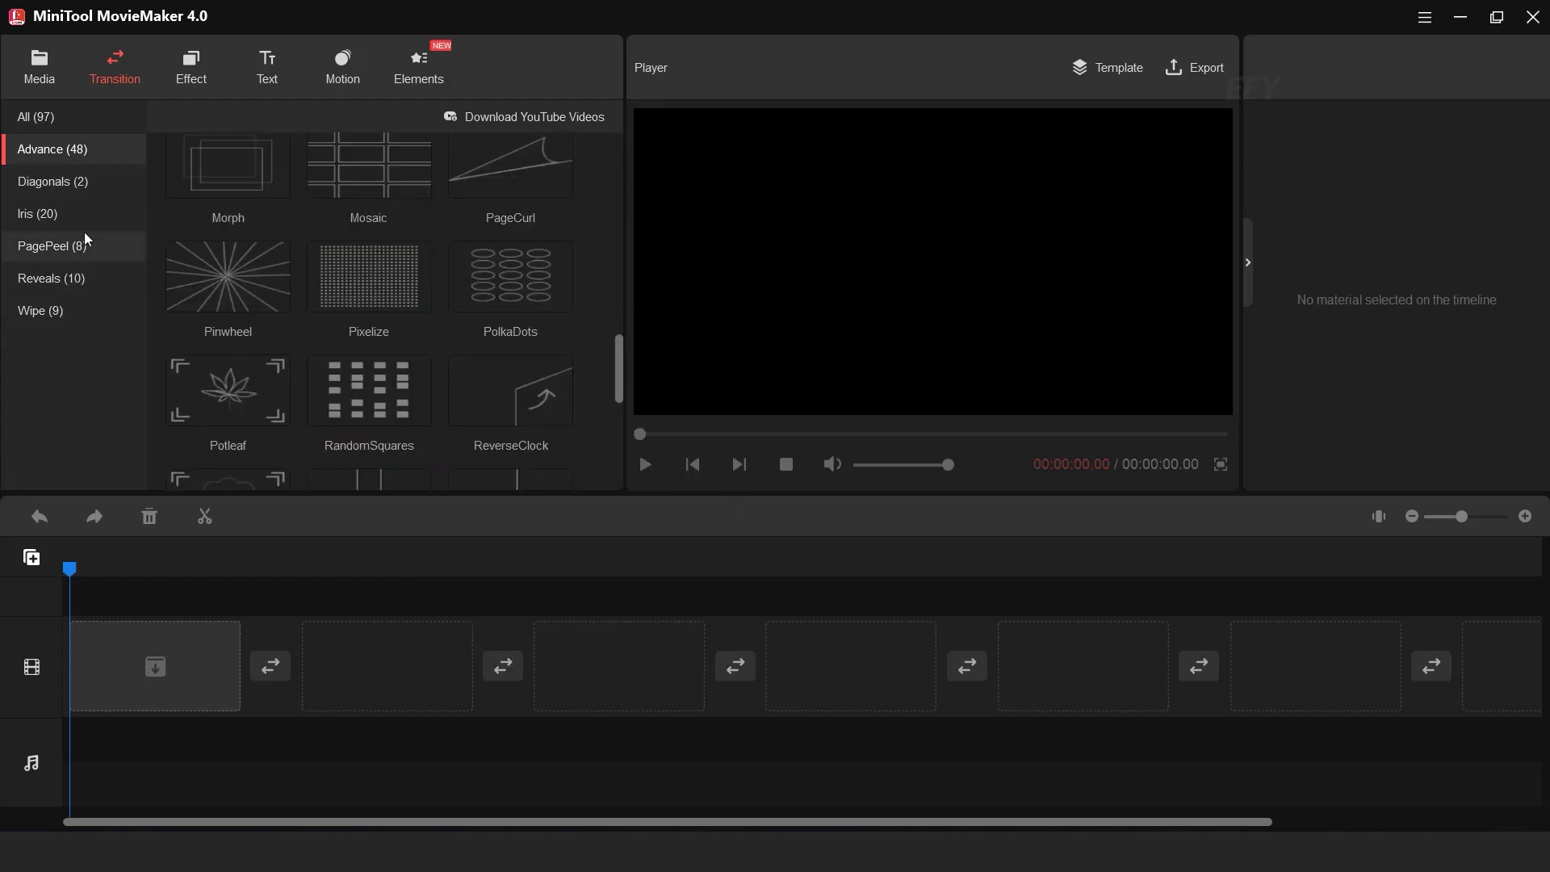
# Look through the Diagonals, Iris, PagePeel, Reveals and Wipe transition categories, then show all transitions
pyautogui.click(80, 193)
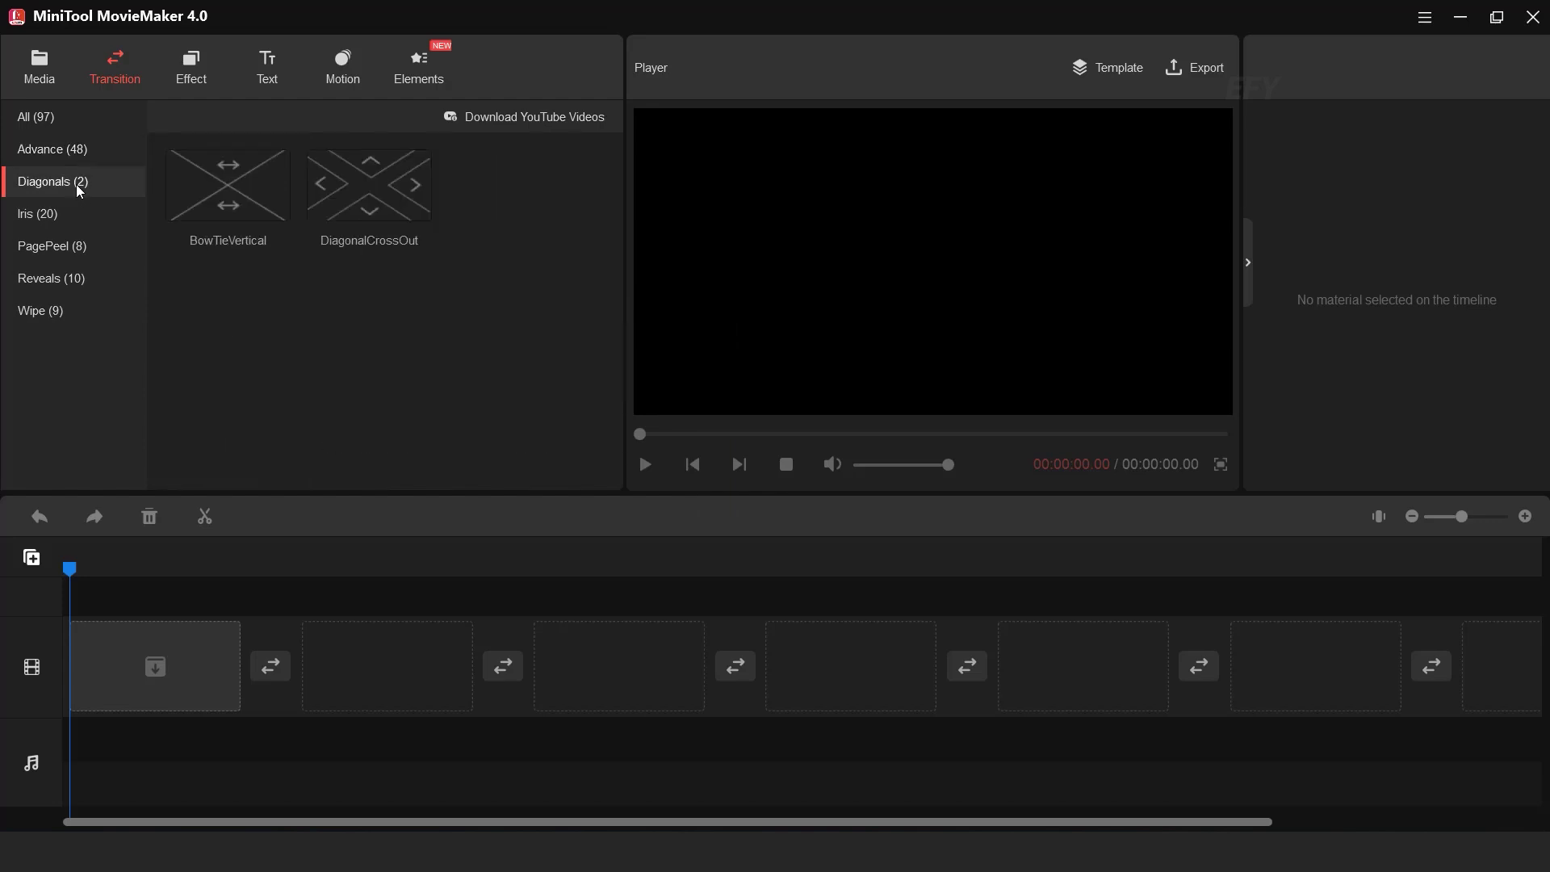
pyautogui.click(66, 217)
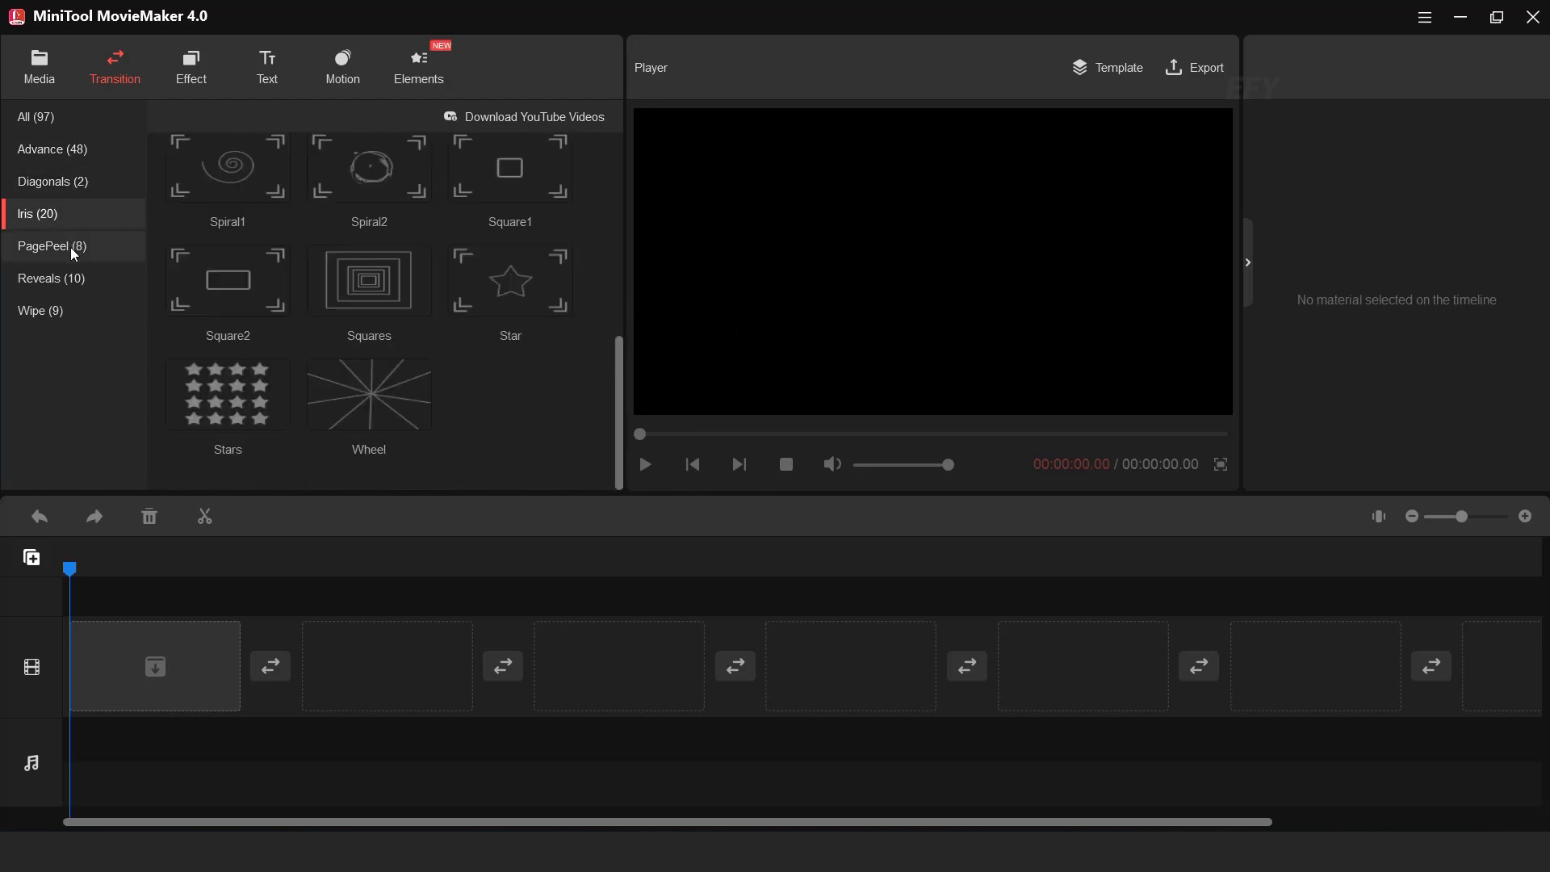
pyautogui.click(70, 247)
pyautogui.click(75, 284)
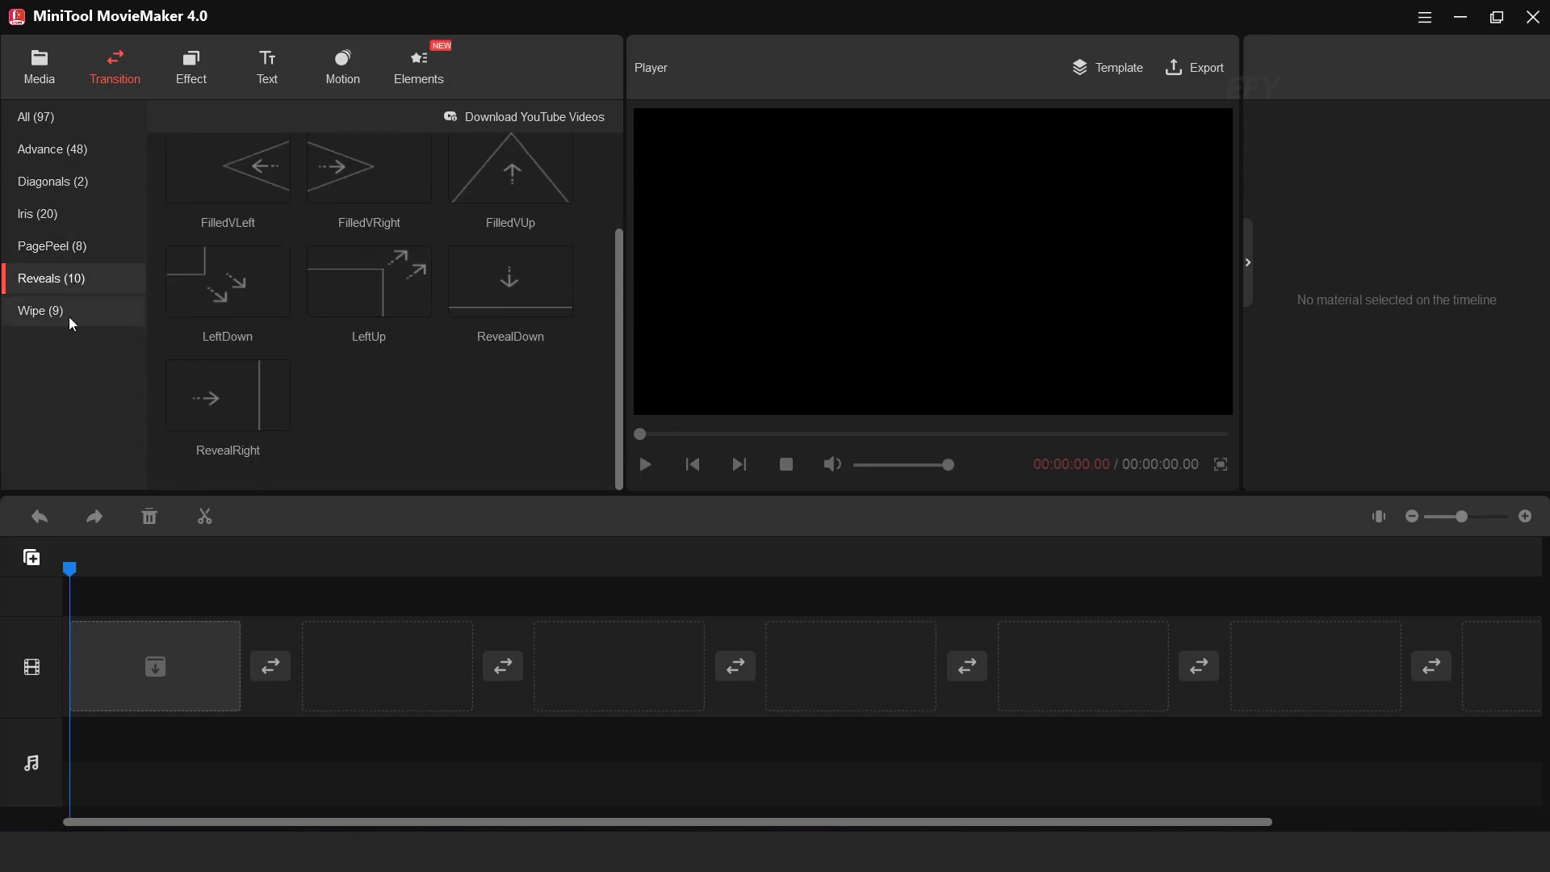
pyautogui.click(70, 317)
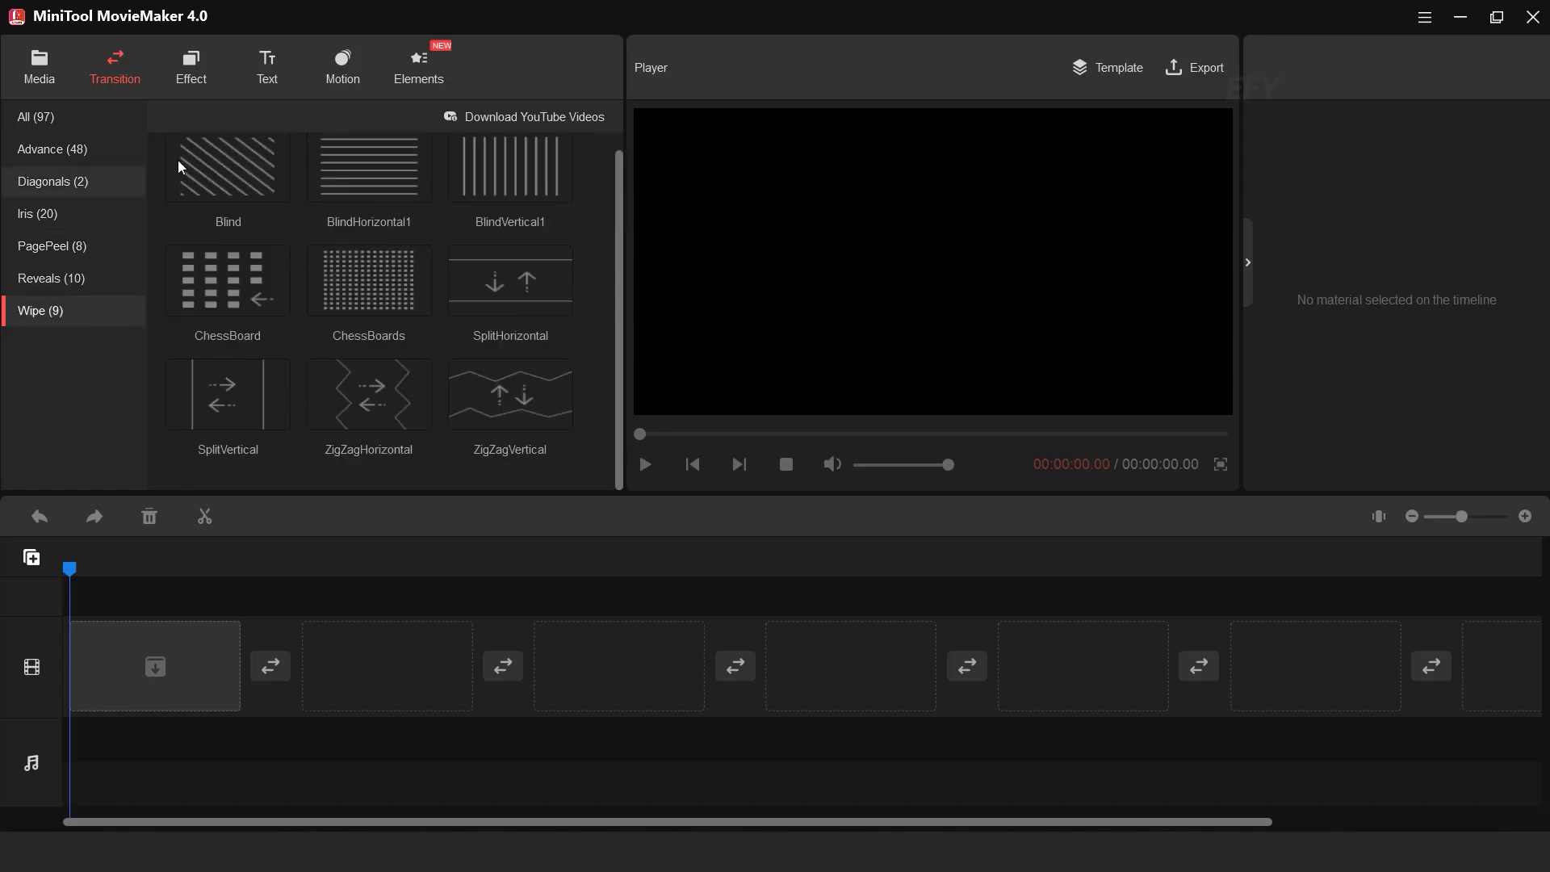
pyautogui.scroll(1, 285, 331)
pyautogui.scroll(-1, 436, 352)
pyautogui.scroll(1, 299, 307)
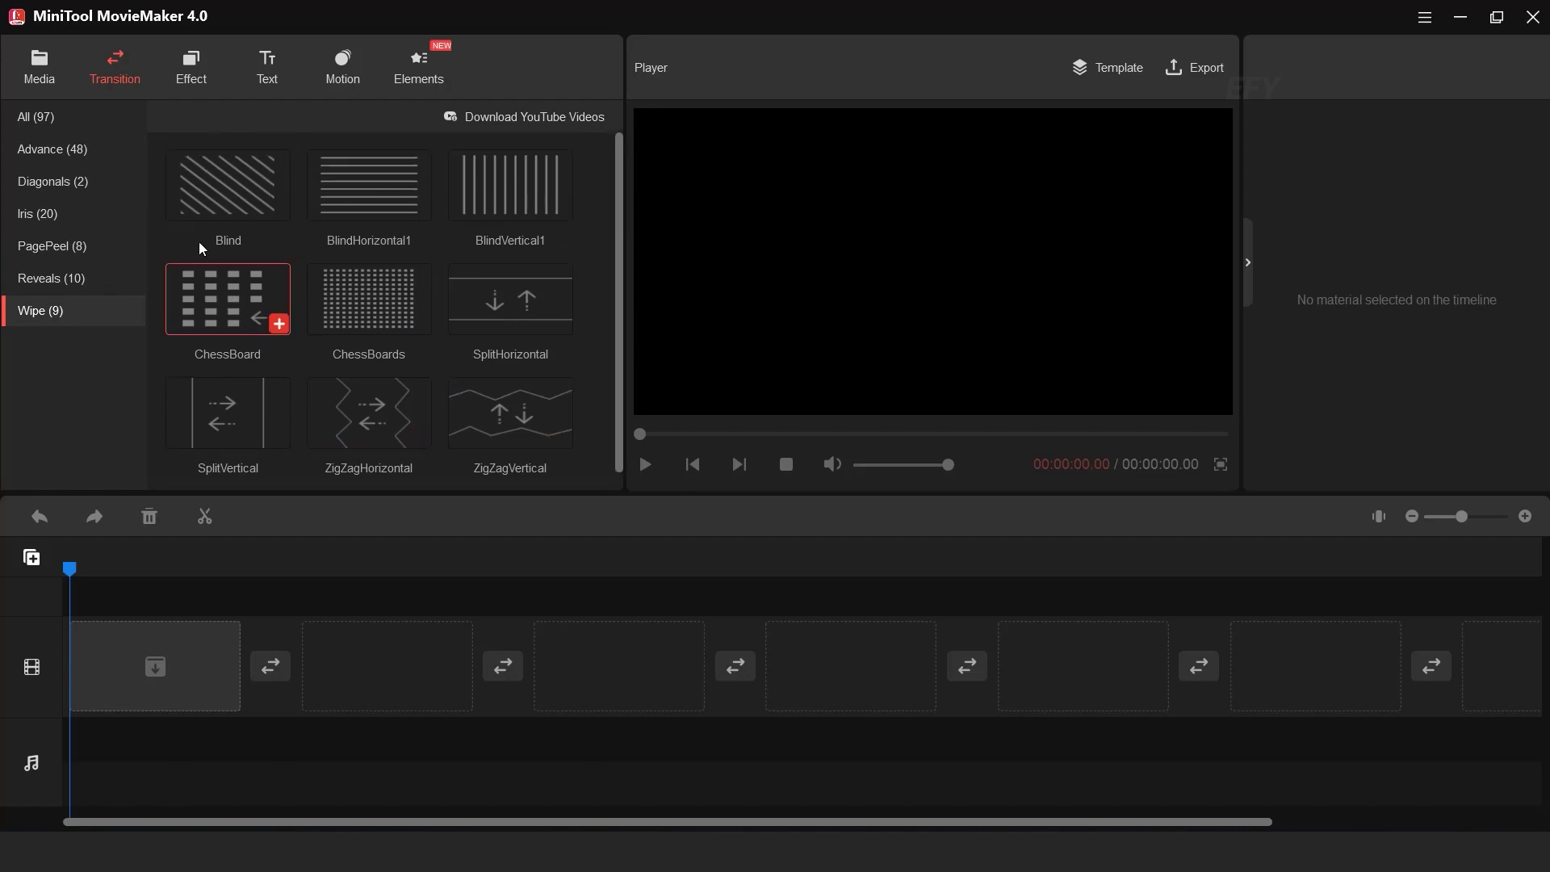
pyautogui.click(71, 118)
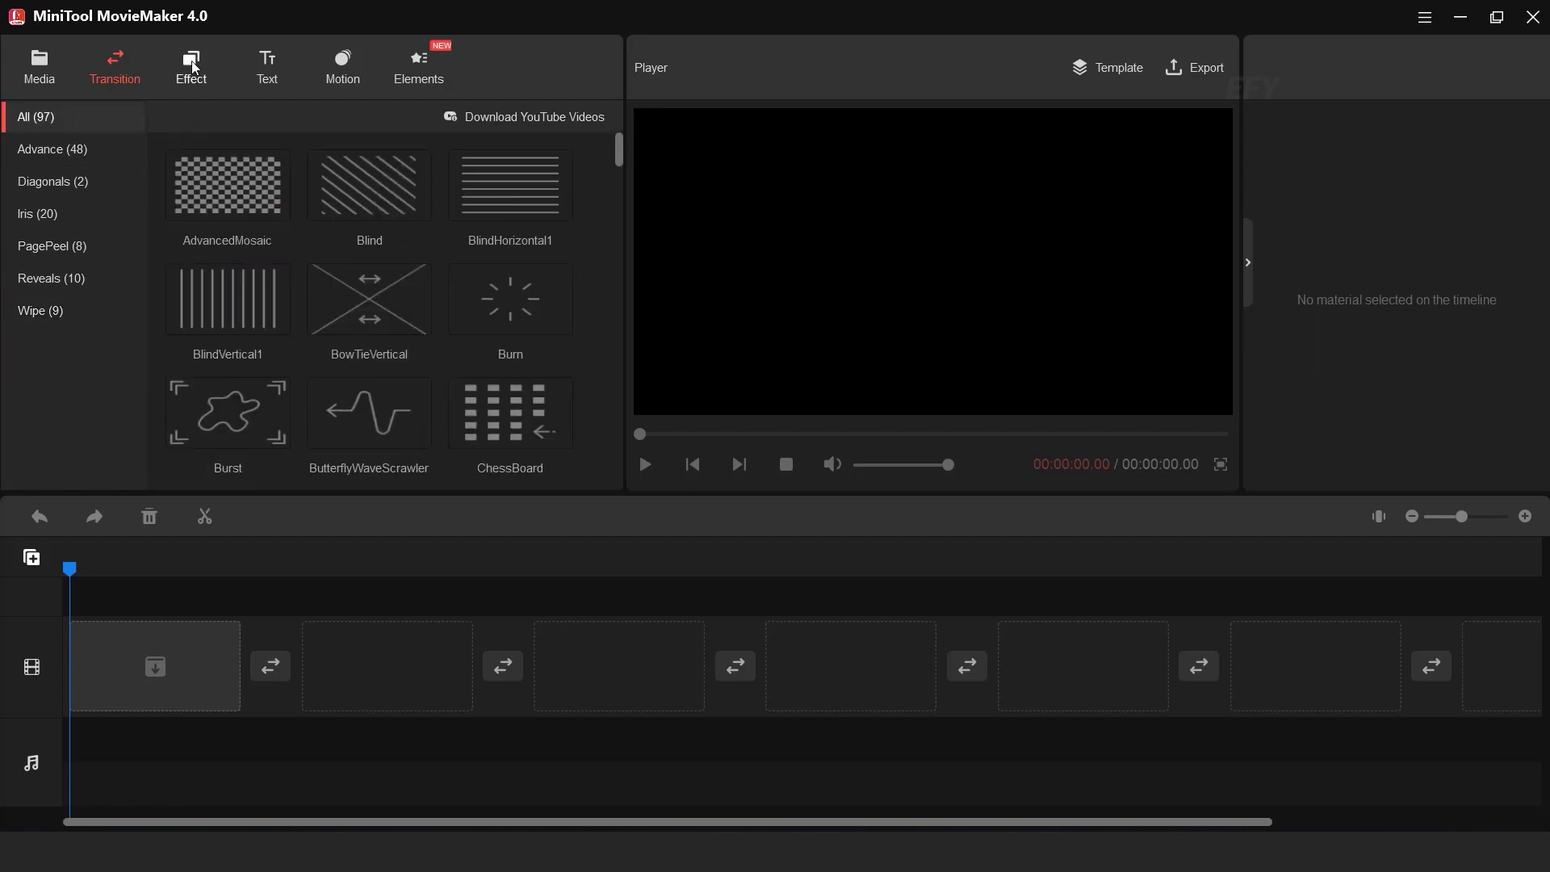
# Browse all video effects, then look through the Artistic, Common, Instagram-Like and MotionBlur categories
pyautogui.click(193, 66)
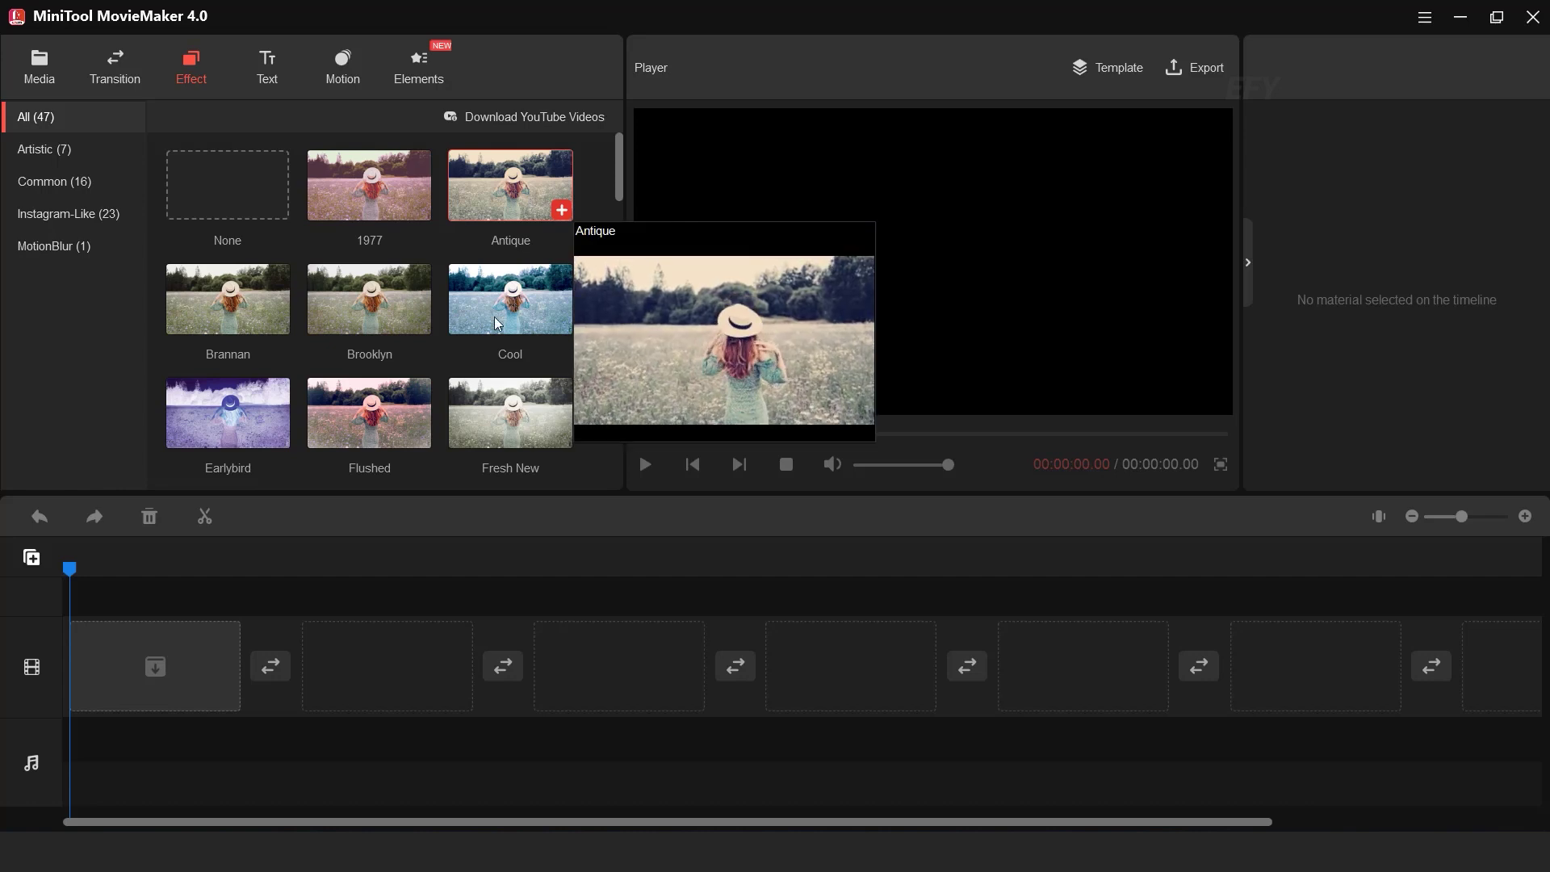
pyautogui.scroll(-3, 620, 190)
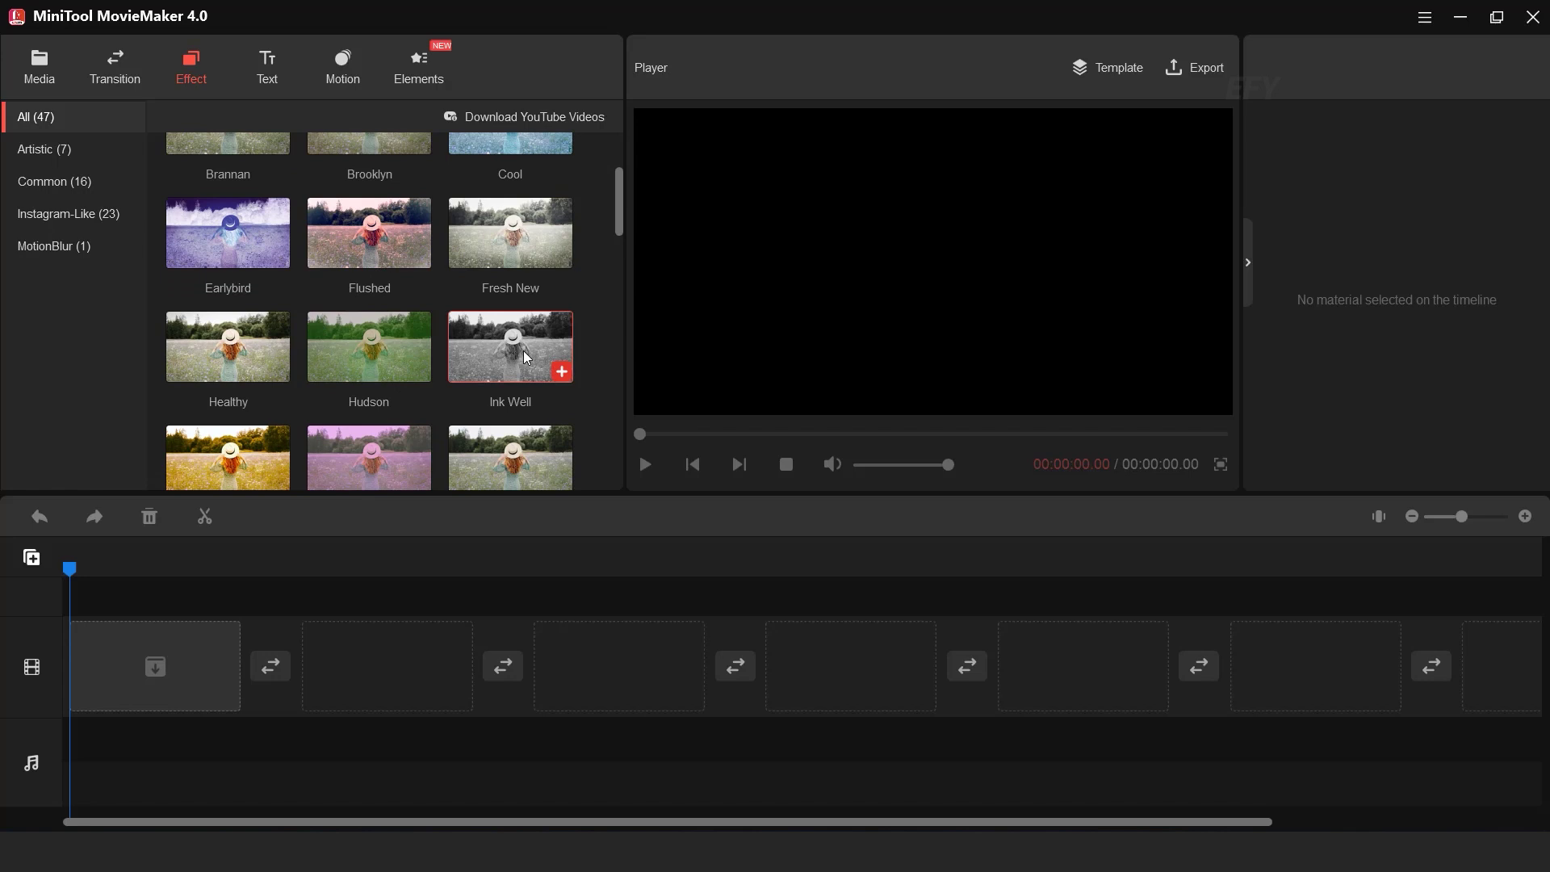
pyautogui.scroll(-3, 610, 249)
pyautogui.click(62, 153)
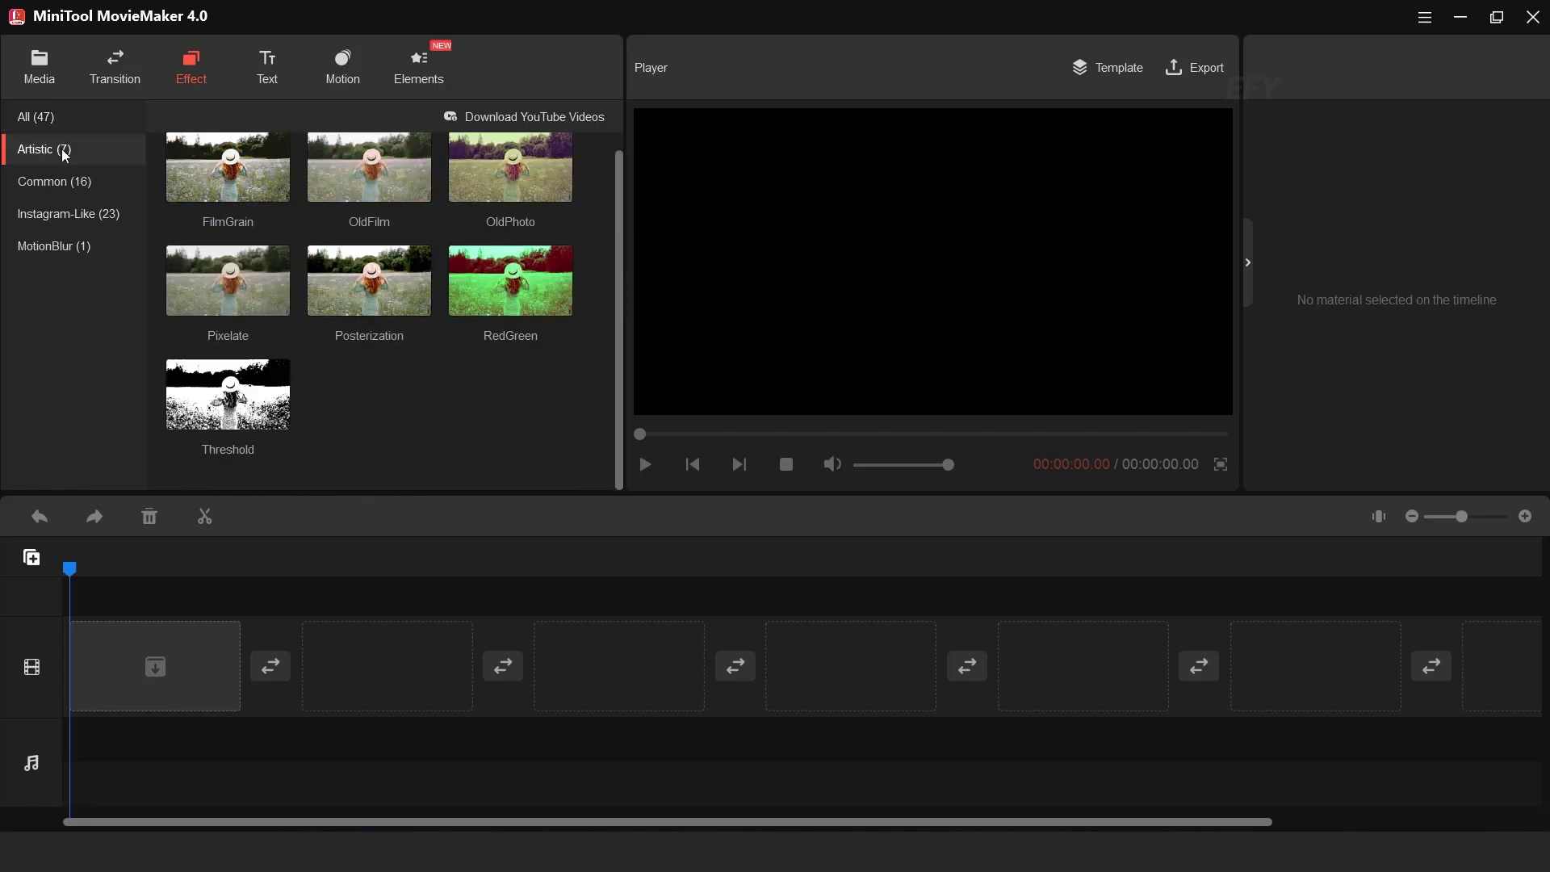
pyautogui.click(58, 195)
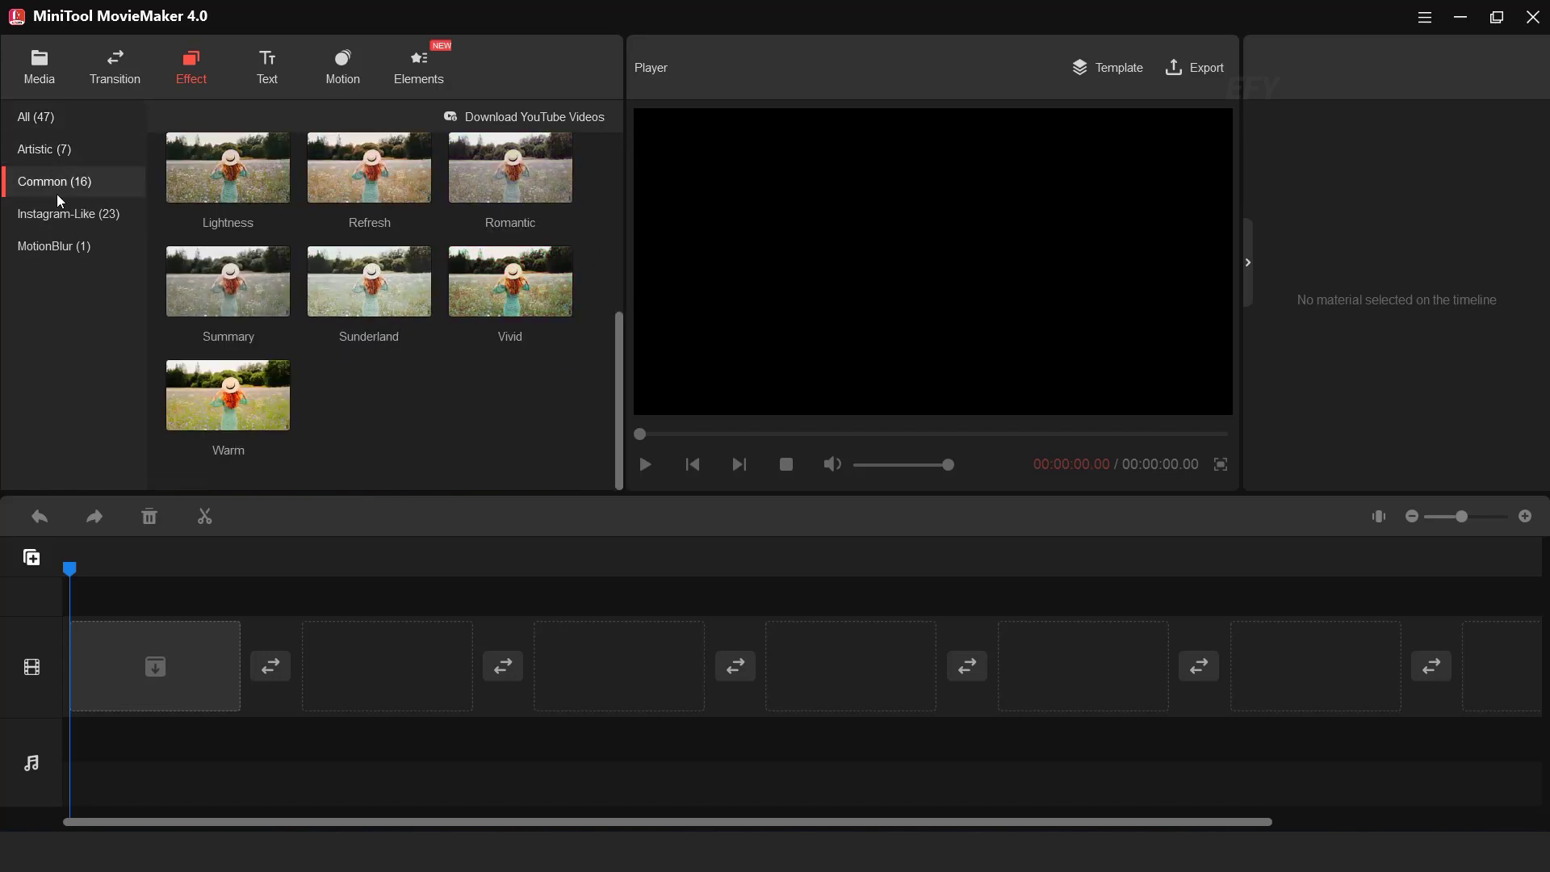
pyautogui.click(74, 213)
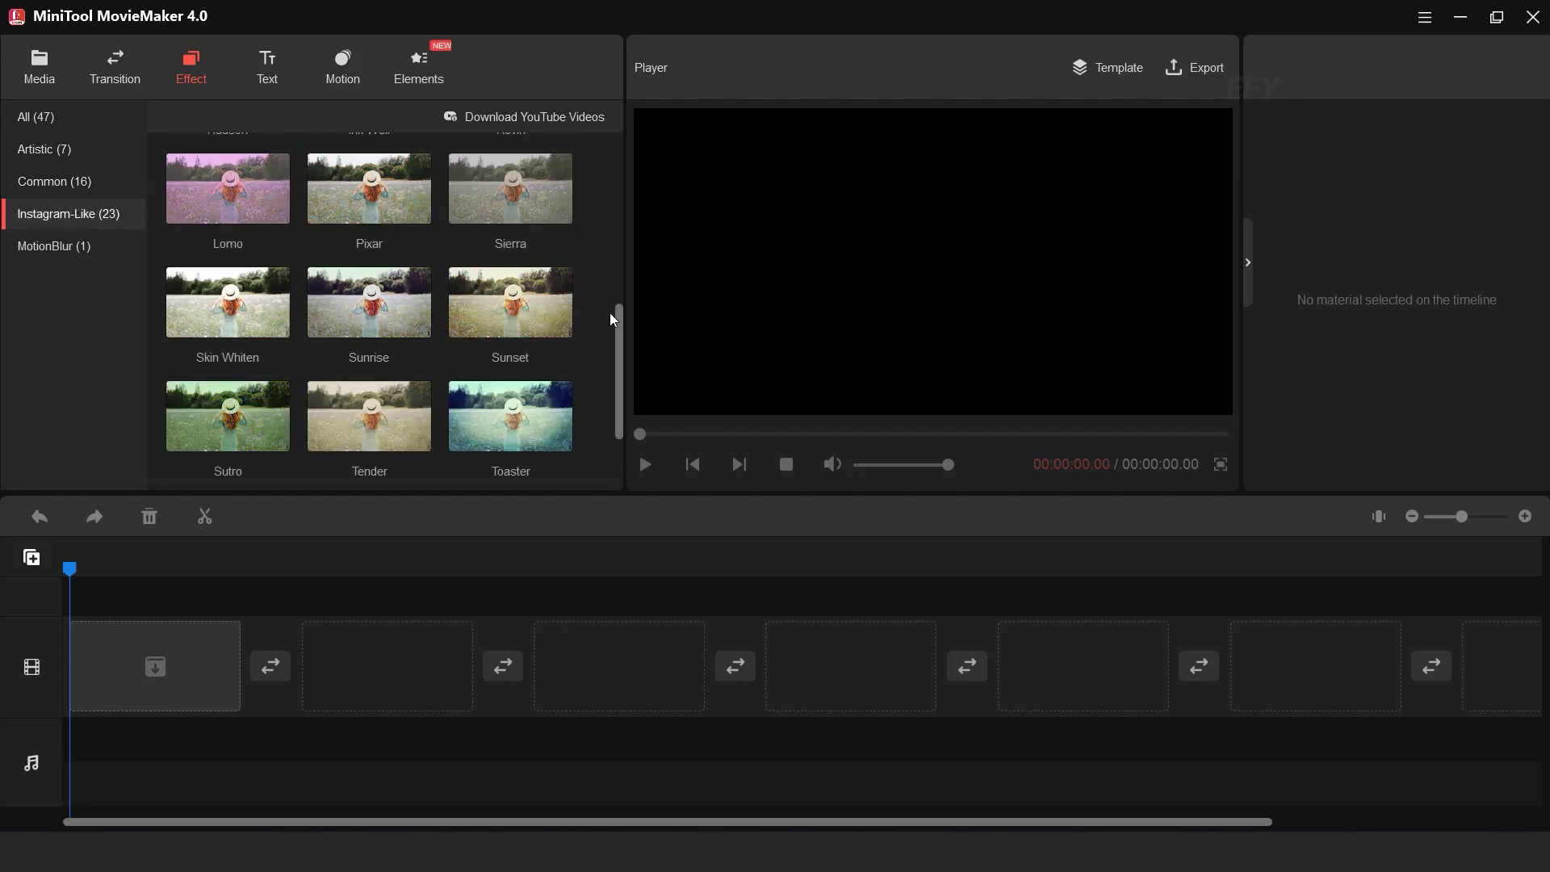
pyautogui.click(65, 257)
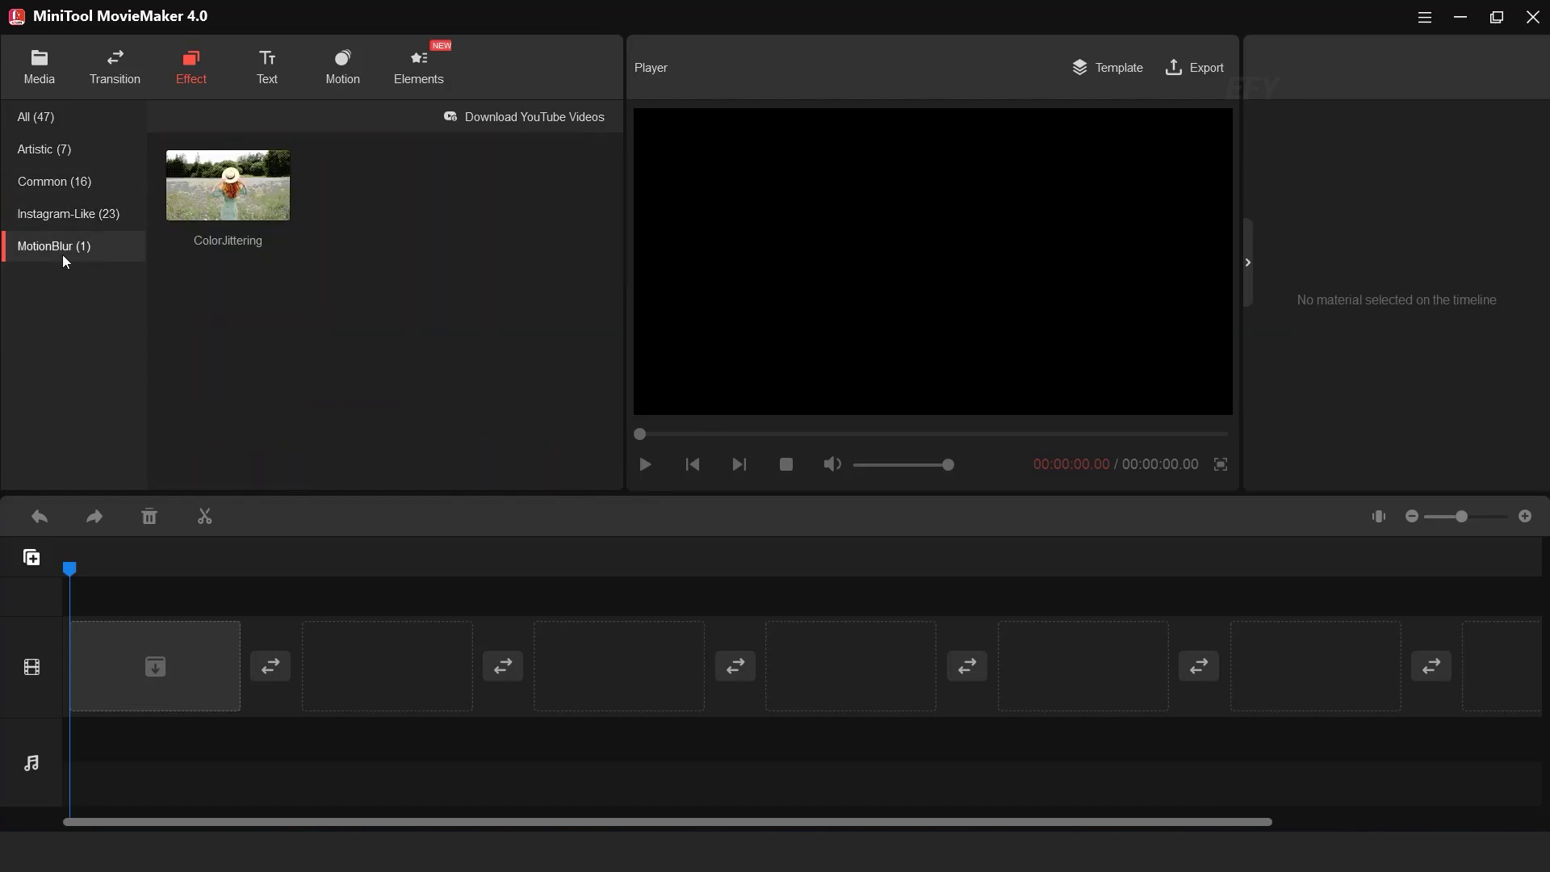
# Browse all text templates and preview caption styles such as Caption24 and Caption25
pyautogui.click(268, 79)
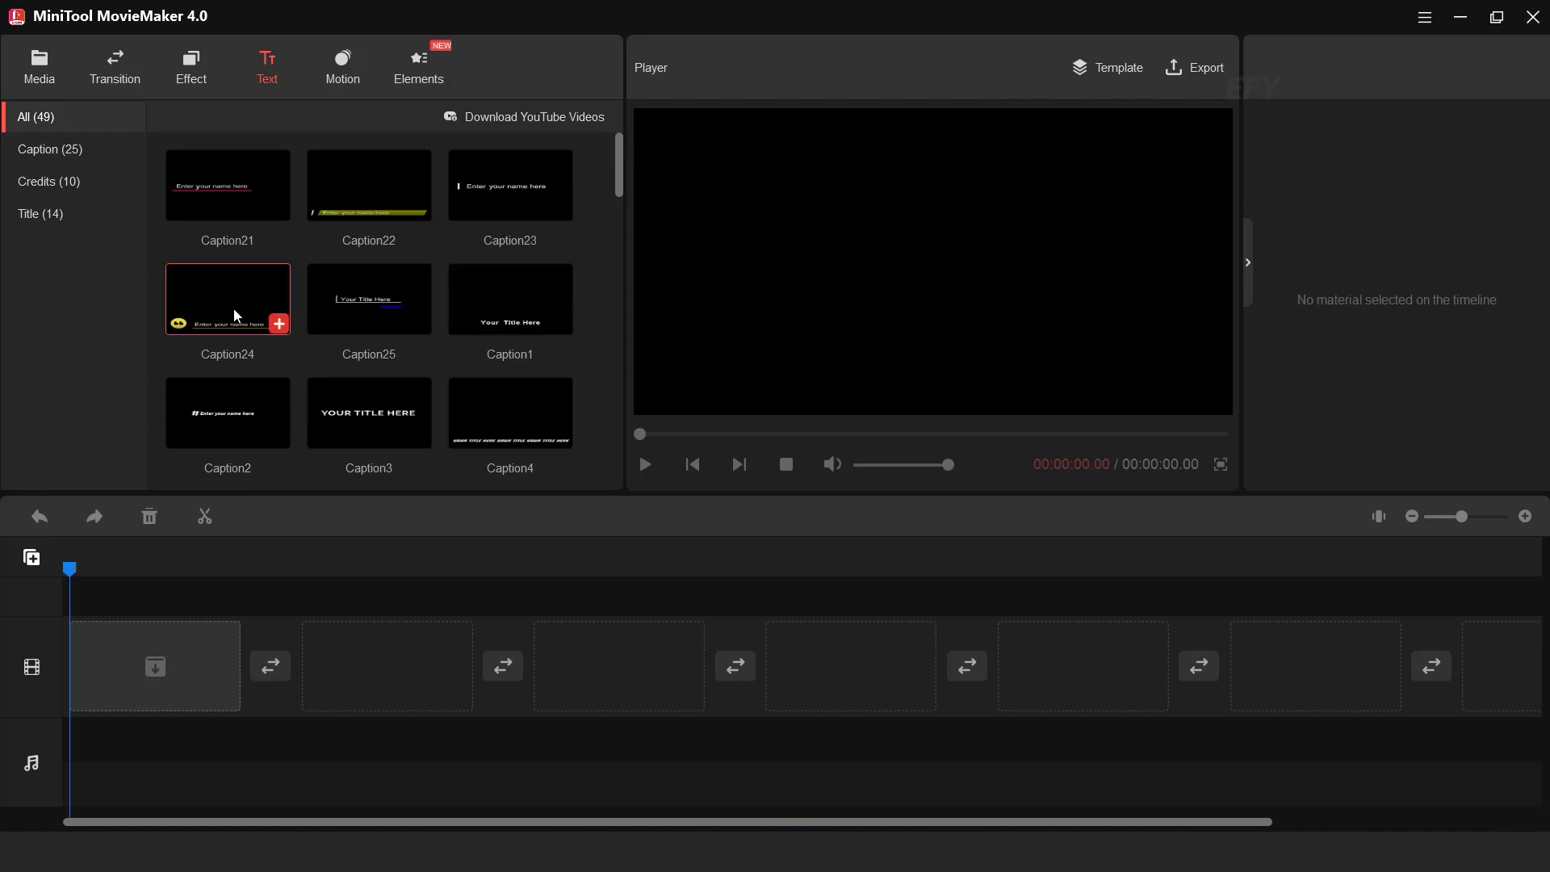
pyautogui.moveTo(234, 308)
pyautogui.moveTo(381, 303)
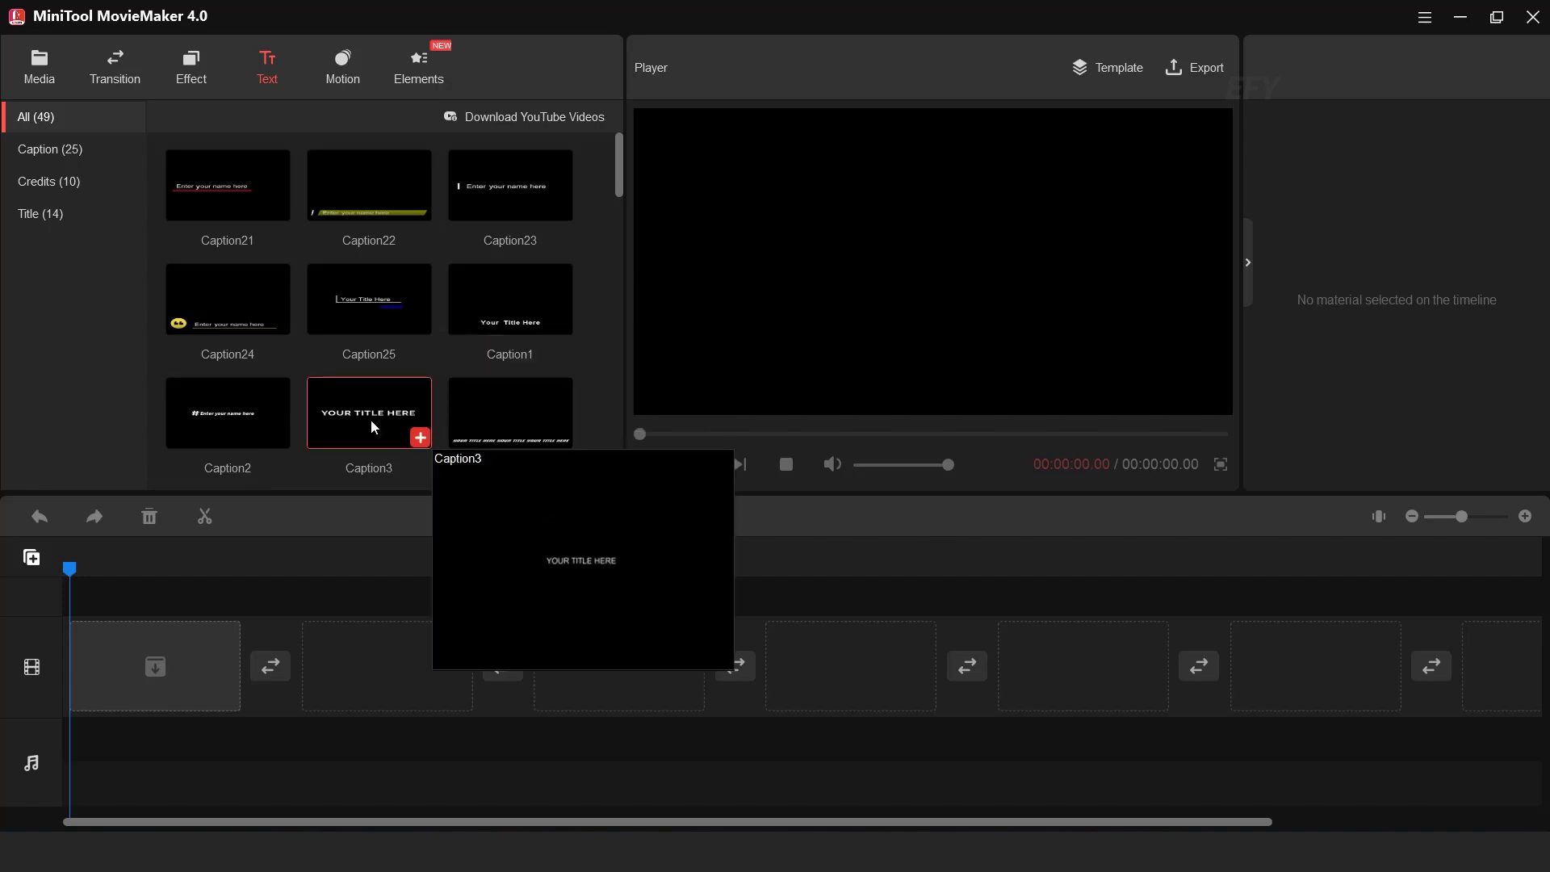
pyautogui.scroll(-3, 370, 419)
# Look through the Caption, Credits and Title text categories and preview the Title1 template
pyautogui.click(81, 155)
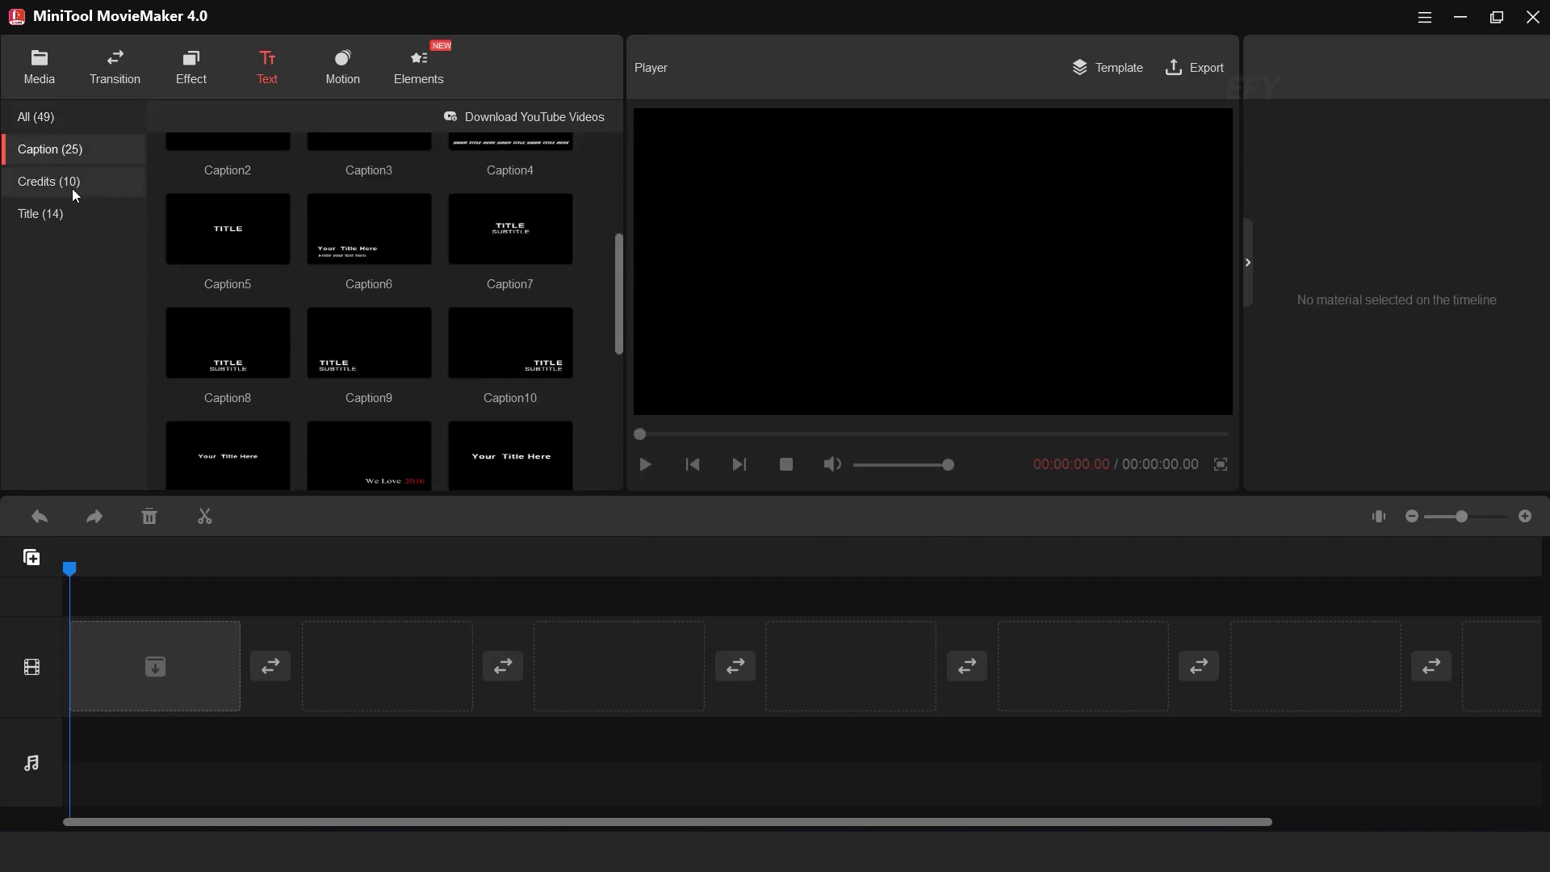
pyautogui.click(73, 192)
pyautogui.click(58, 219)
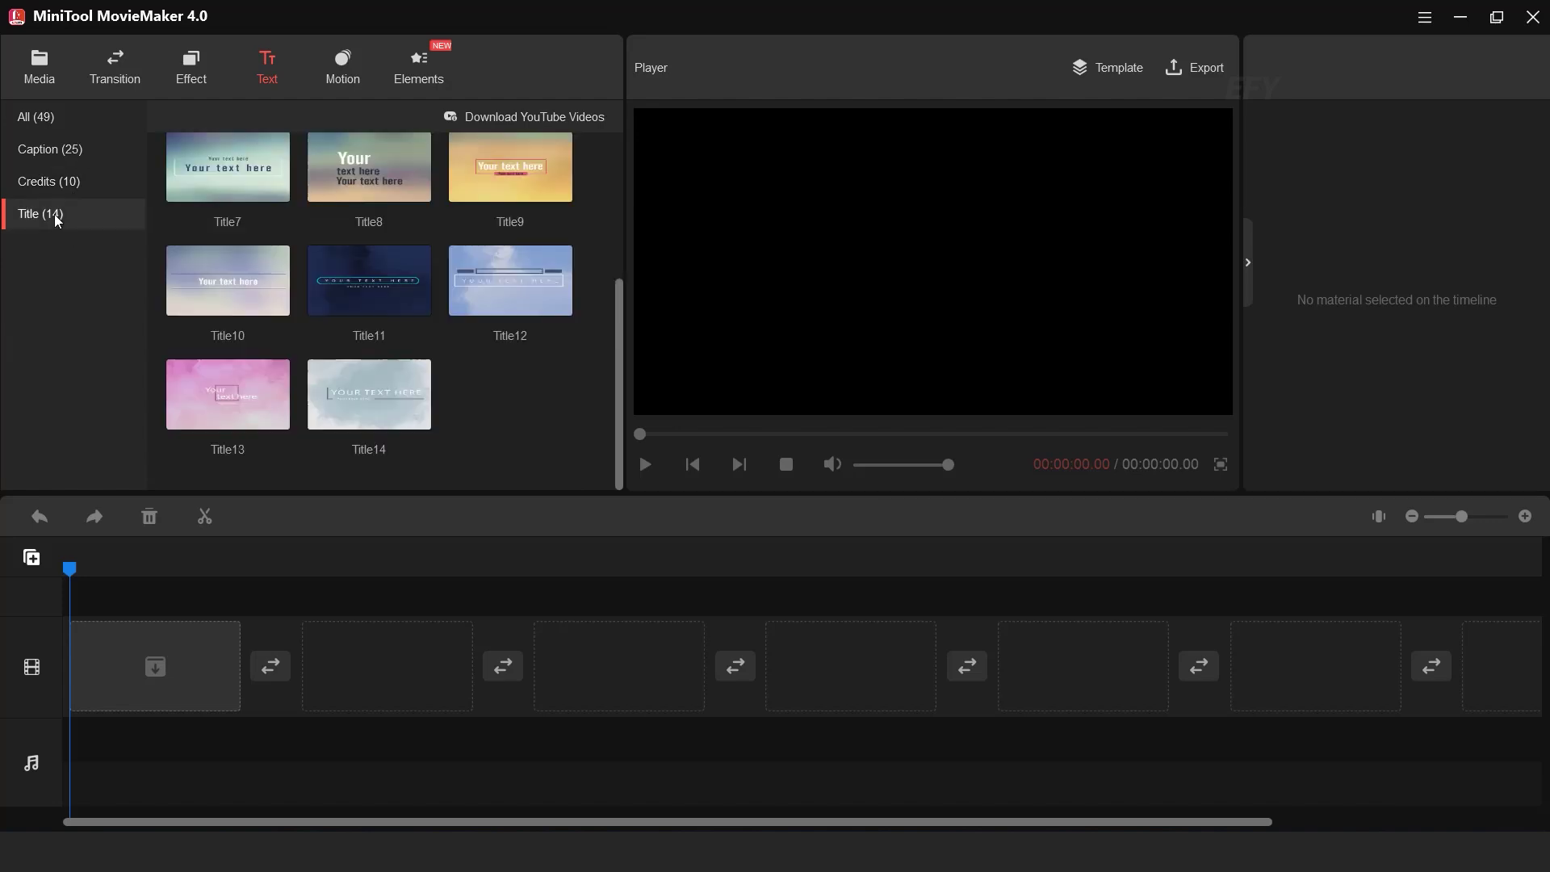
pyautogui.scroll(3, 452, 226)
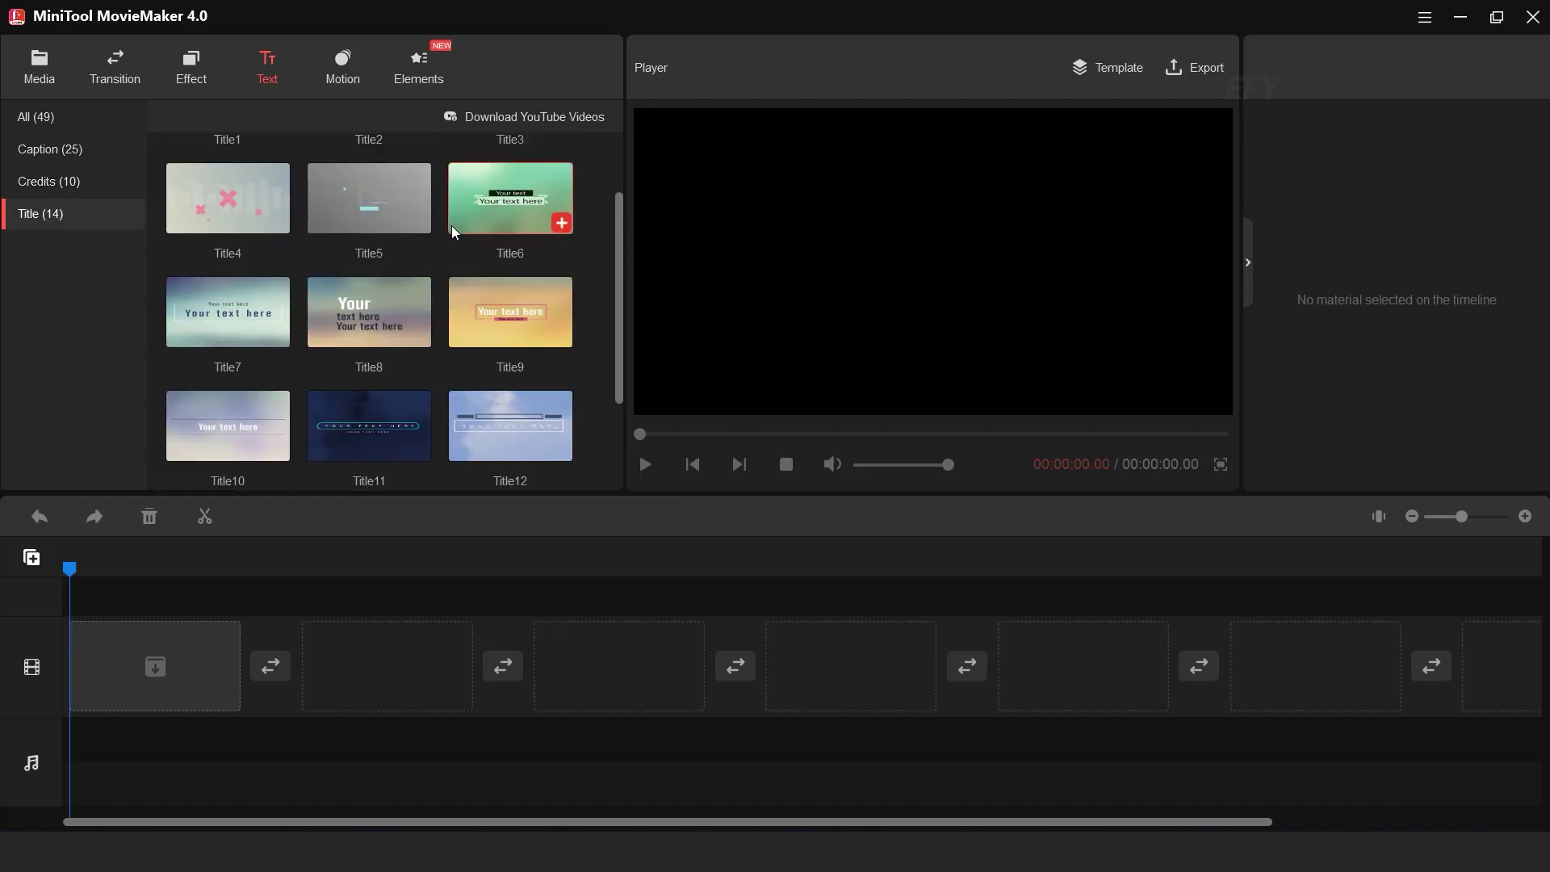
pyautogui.moveTo(235, 193)
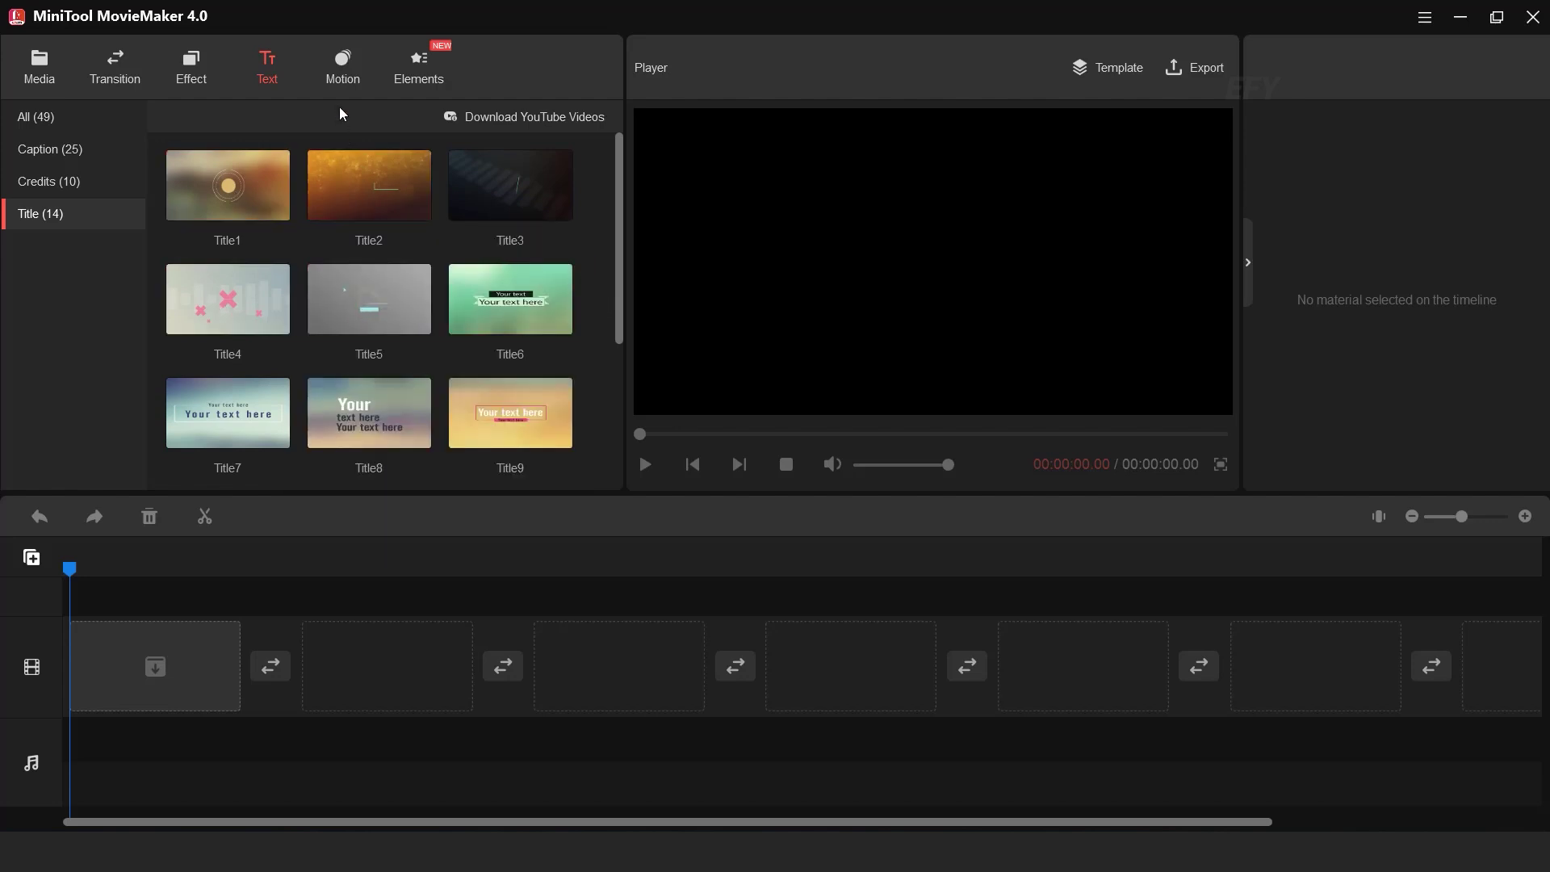
# Browse all motion presets and preview the Pan down motion and the centred zoom-in motion with rotation
pyautogui.click(342, 74)
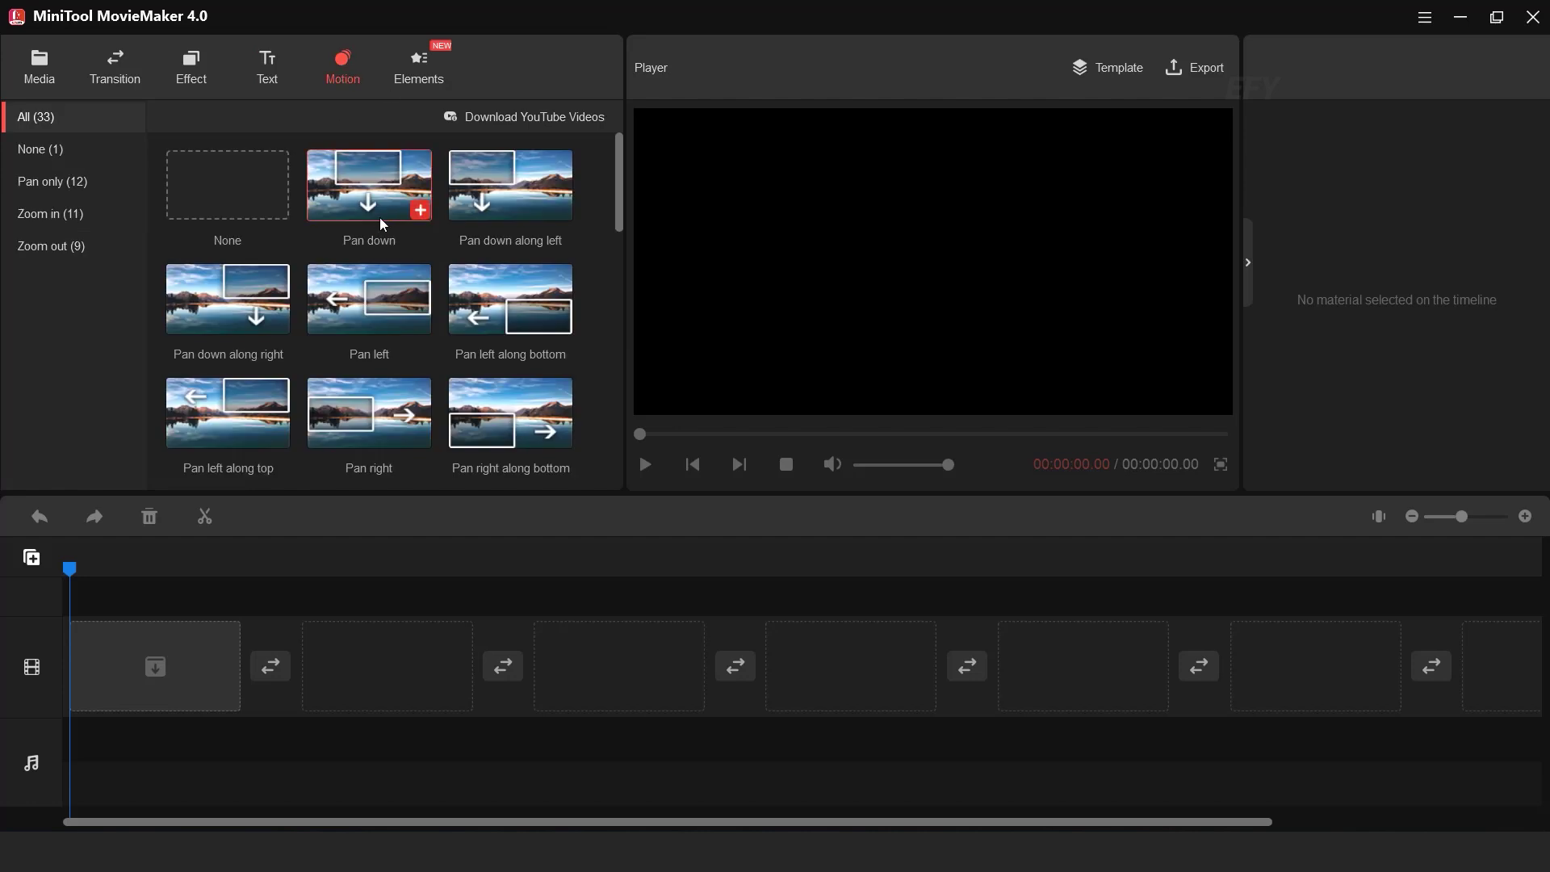
pyautogui.moveTo(380, 211)
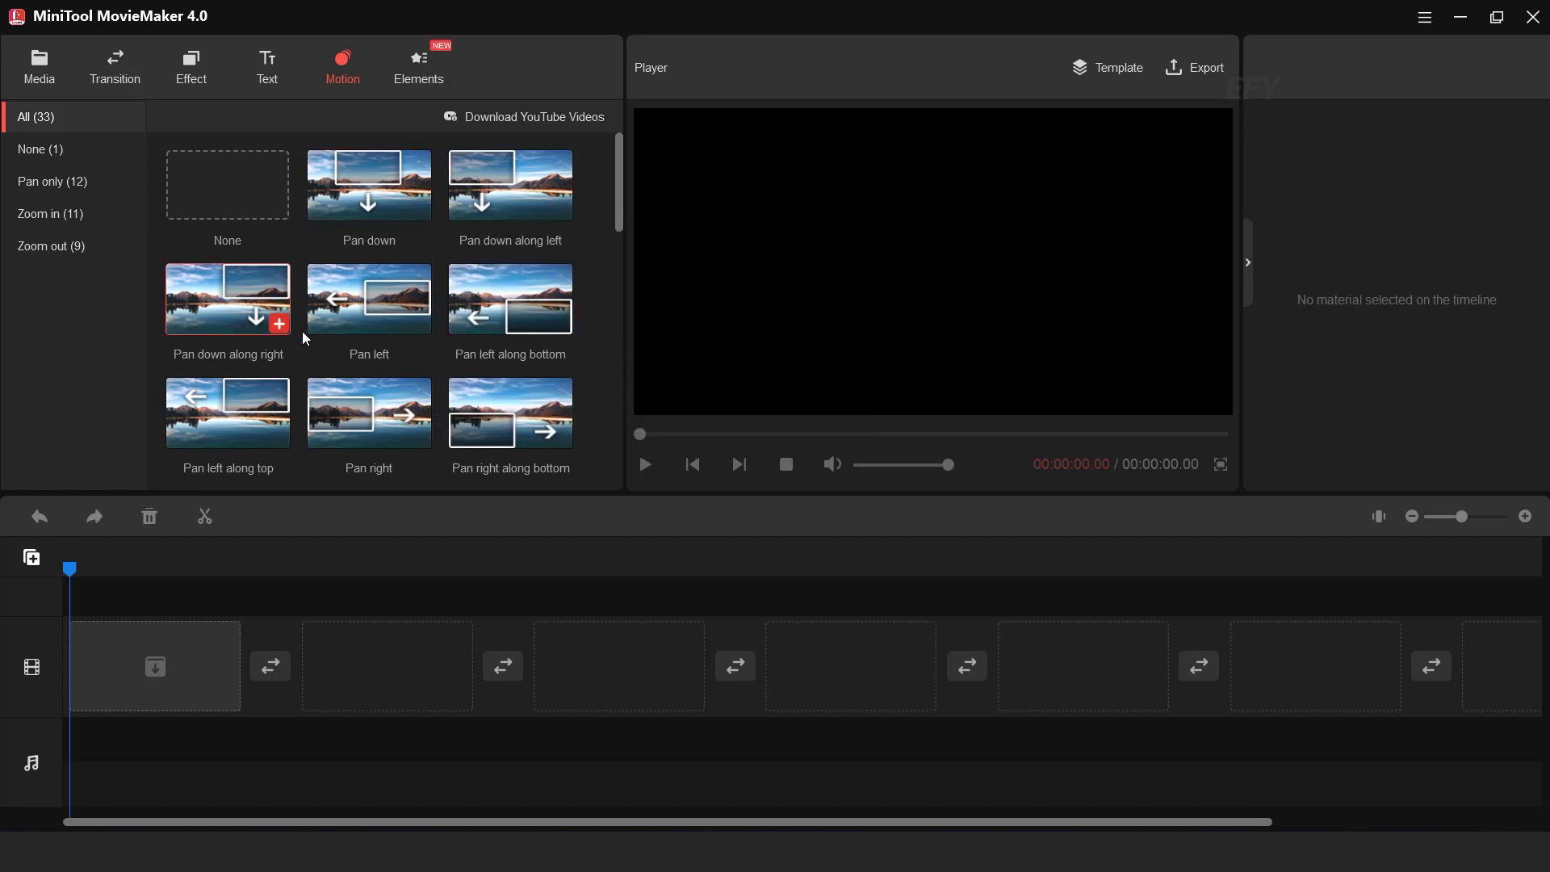
pyautogui.moveTo(619, 214); pyautogui.dragTo(619, 258)
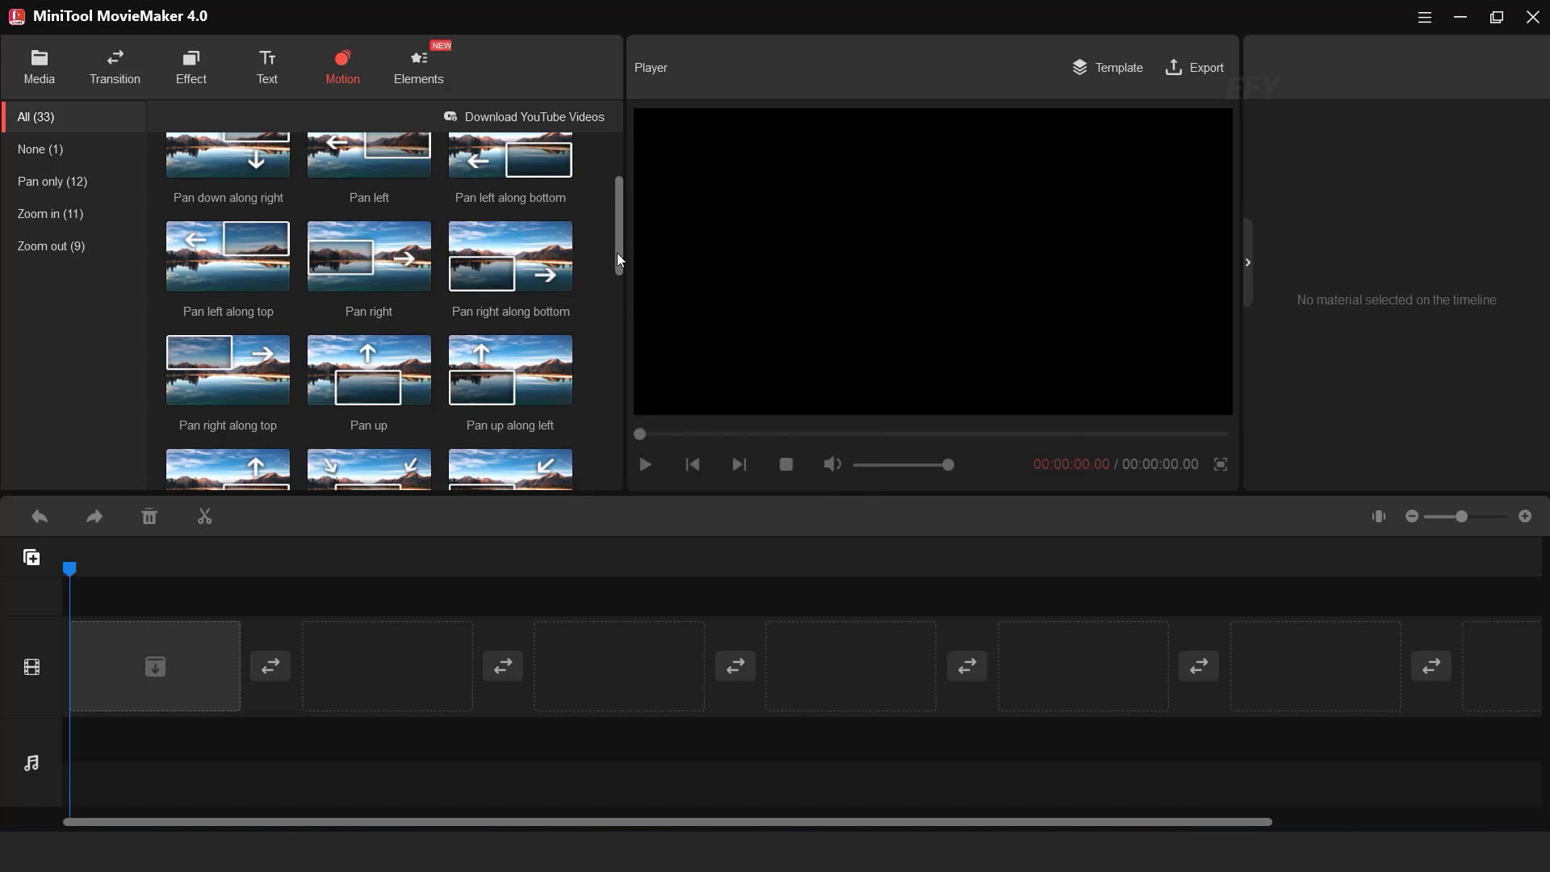
pyautogui.scroll(-1, 507, 283)
pyautogui.scroll(-1, 507, 420)
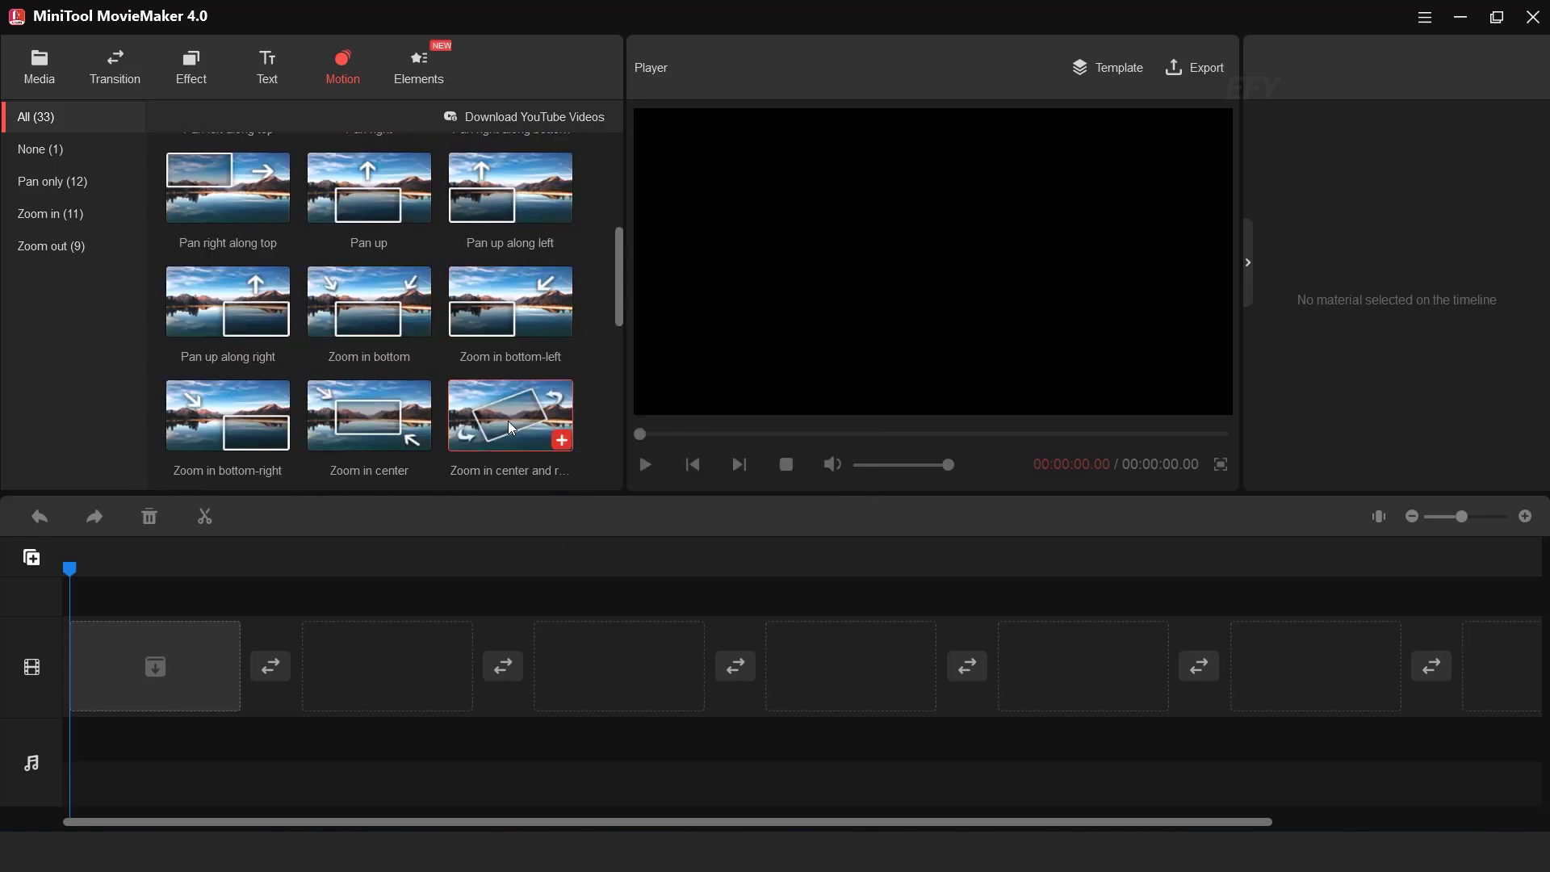
pyautogui.moveTo(508, 419)
# Browse all animated elements and preview the Bus and Subscribe 1 elements
pyautogui.click(432, 65)
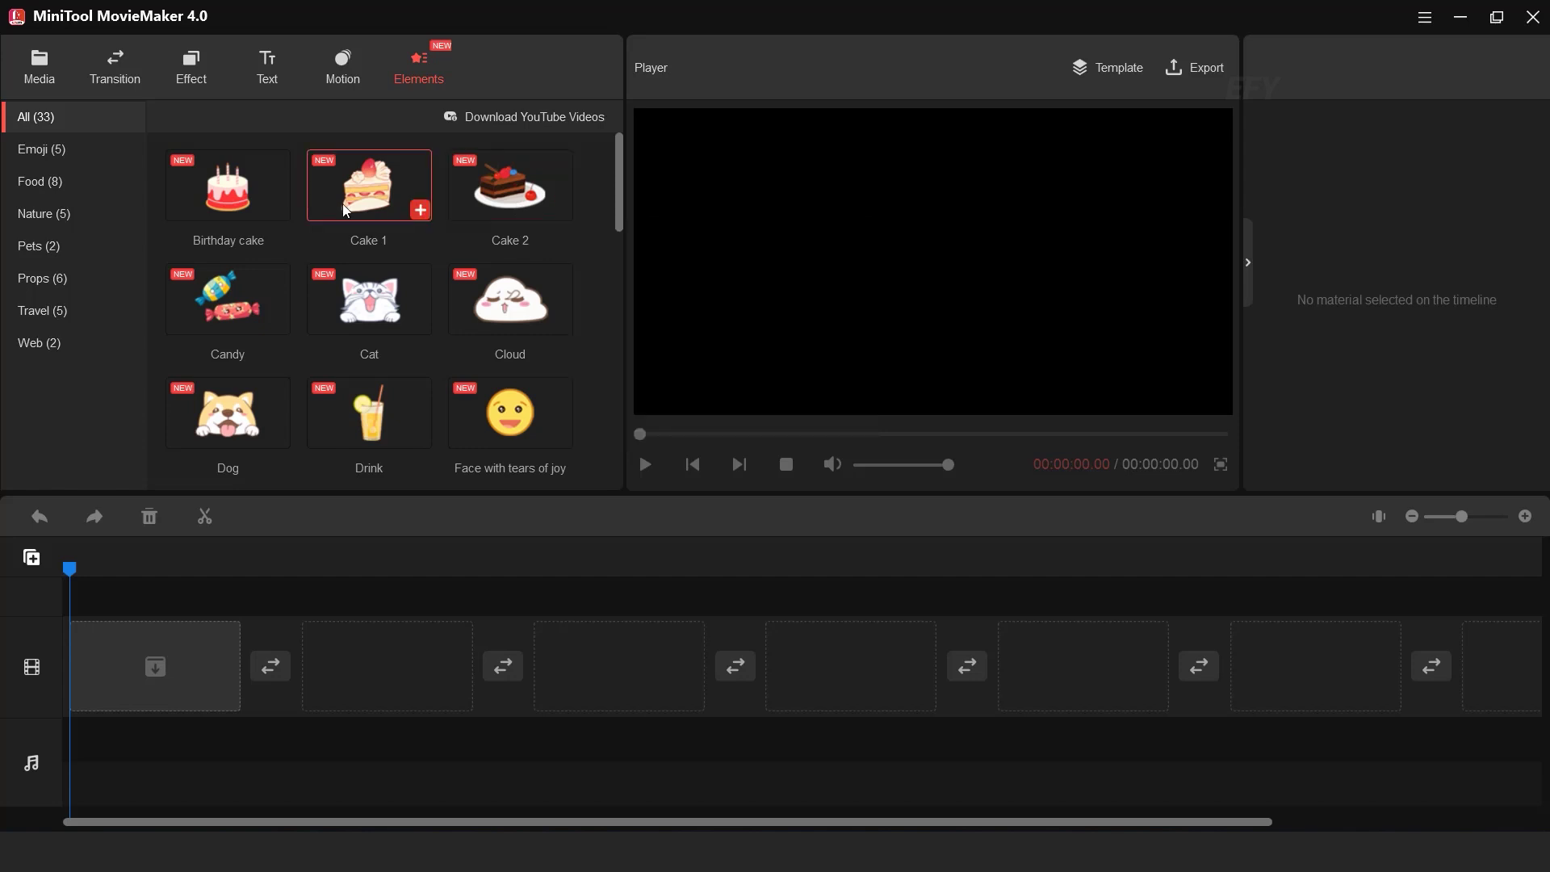
pyautogui.scroll(-3, 347, 212)
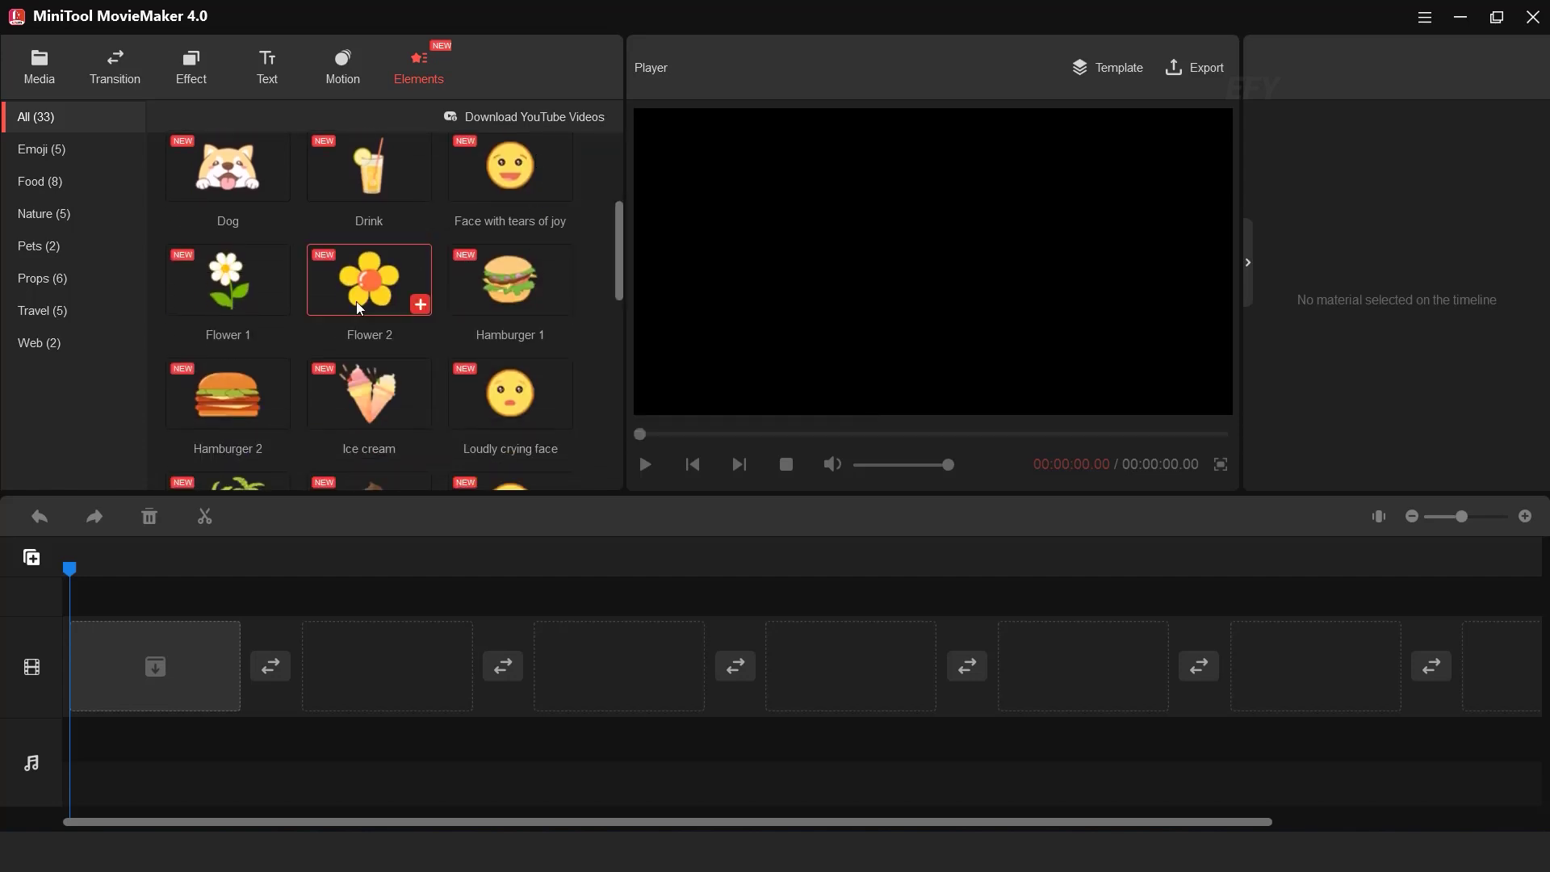
pyautogui.moveTo(618, 268); pyautogui.dragTo(638, 423)
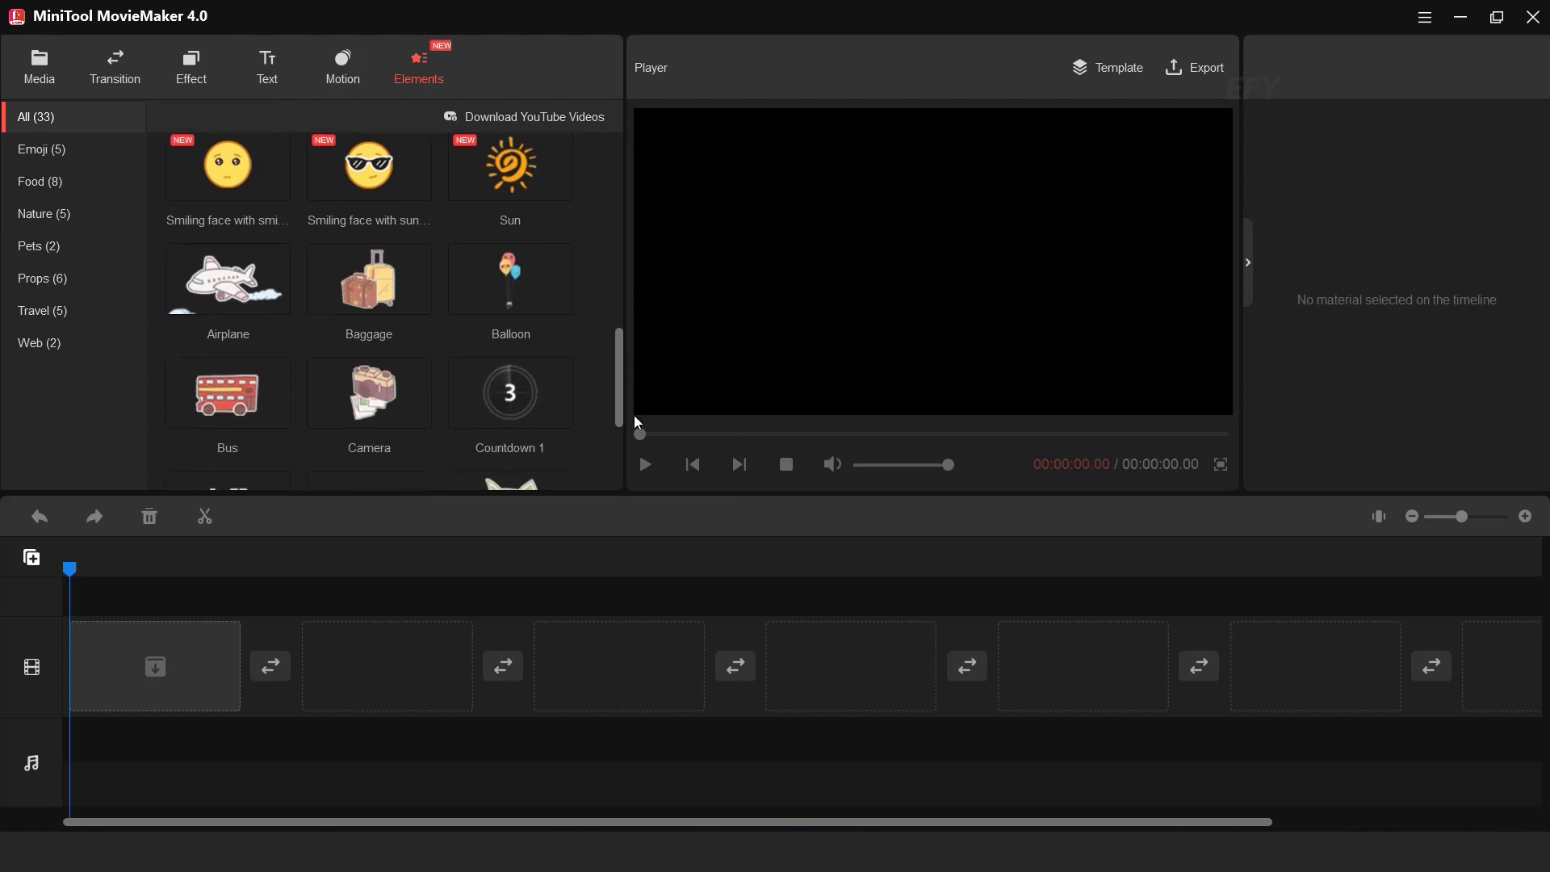
pyautogui.moveTo(218, 396)
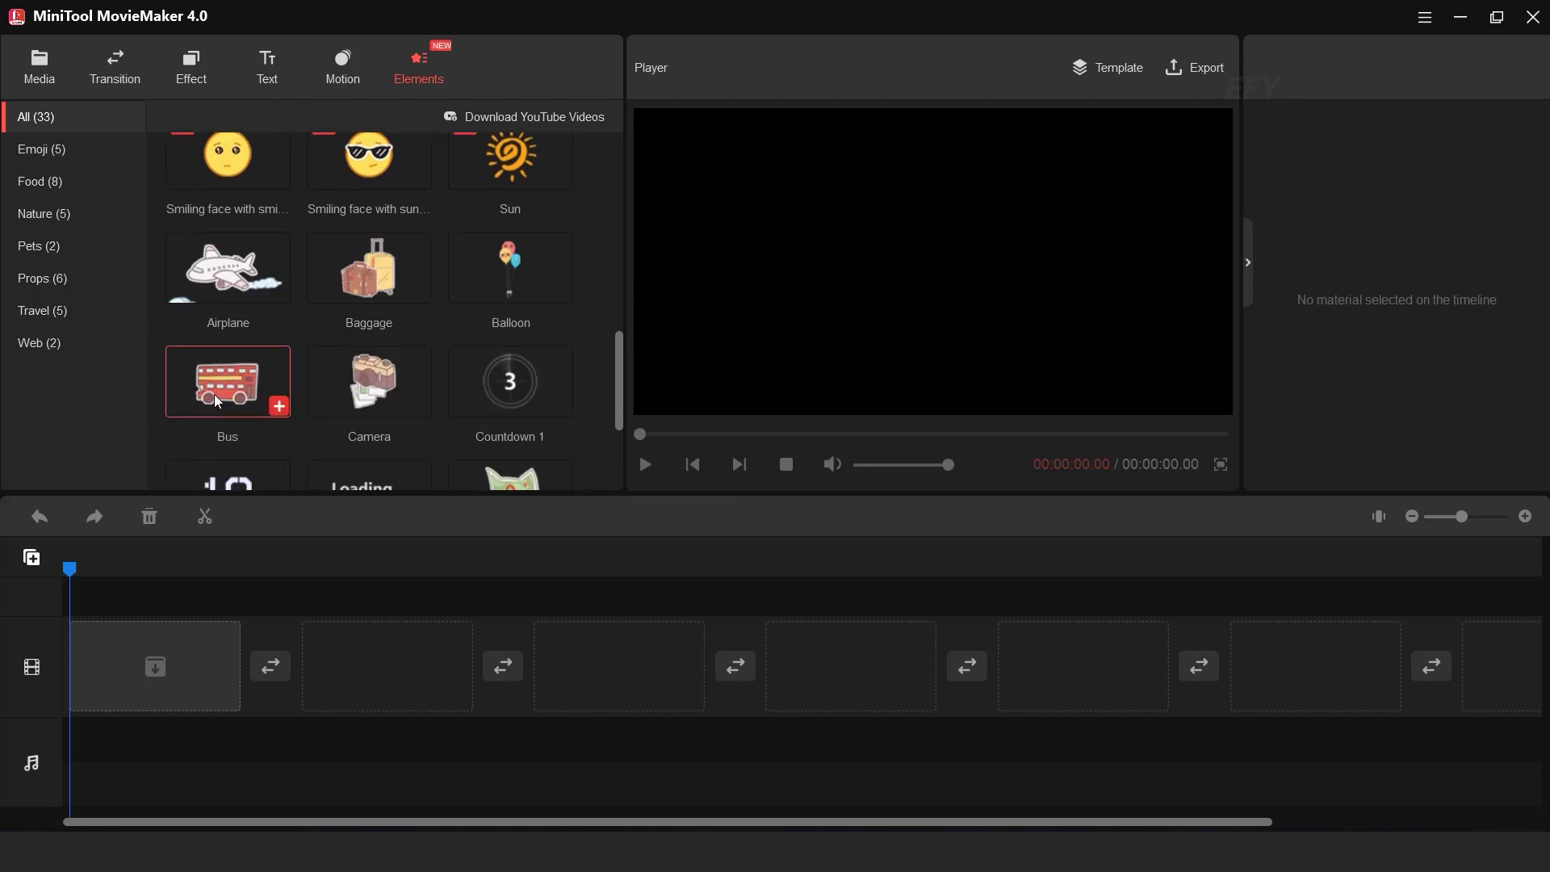
pyautogui.scroll(-2, 218, 401)
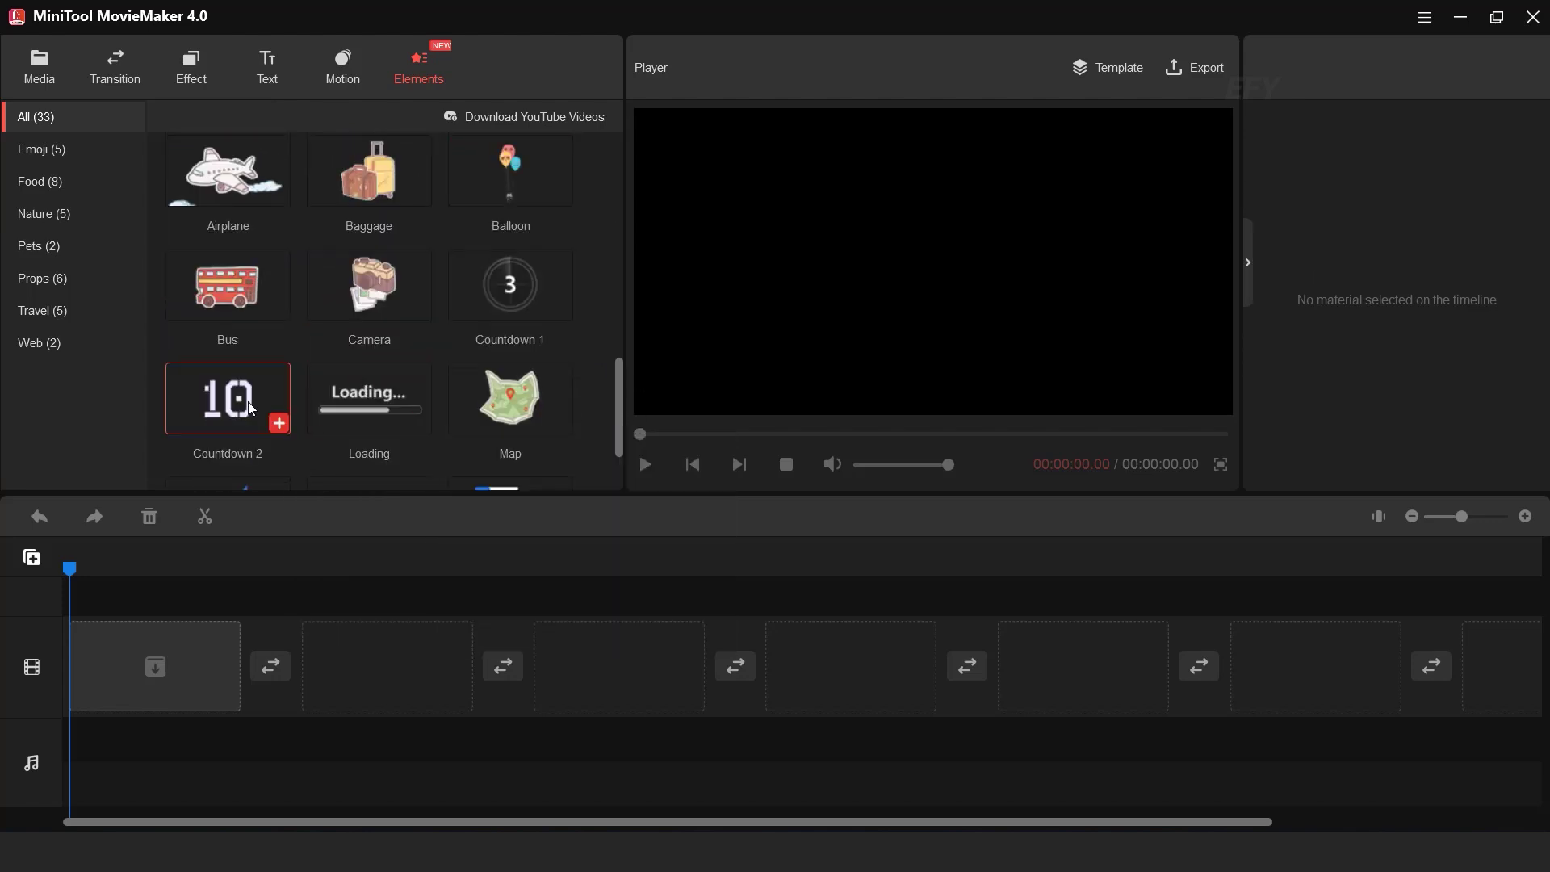
pyautogui.scroll(-2, 249, 387)
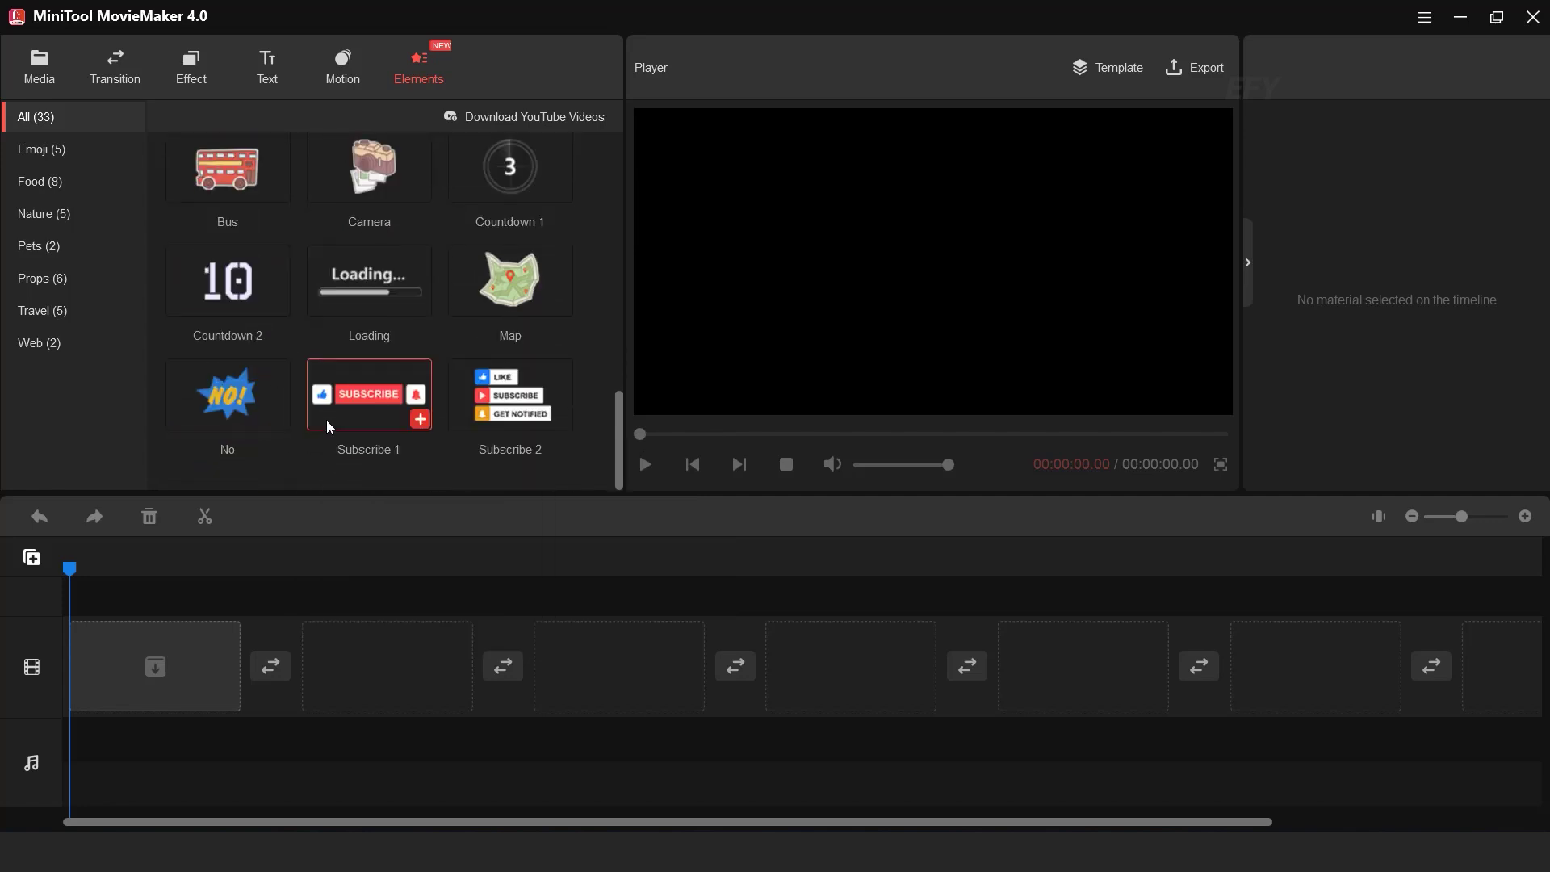
pyautogui.moveTo(366, 399)
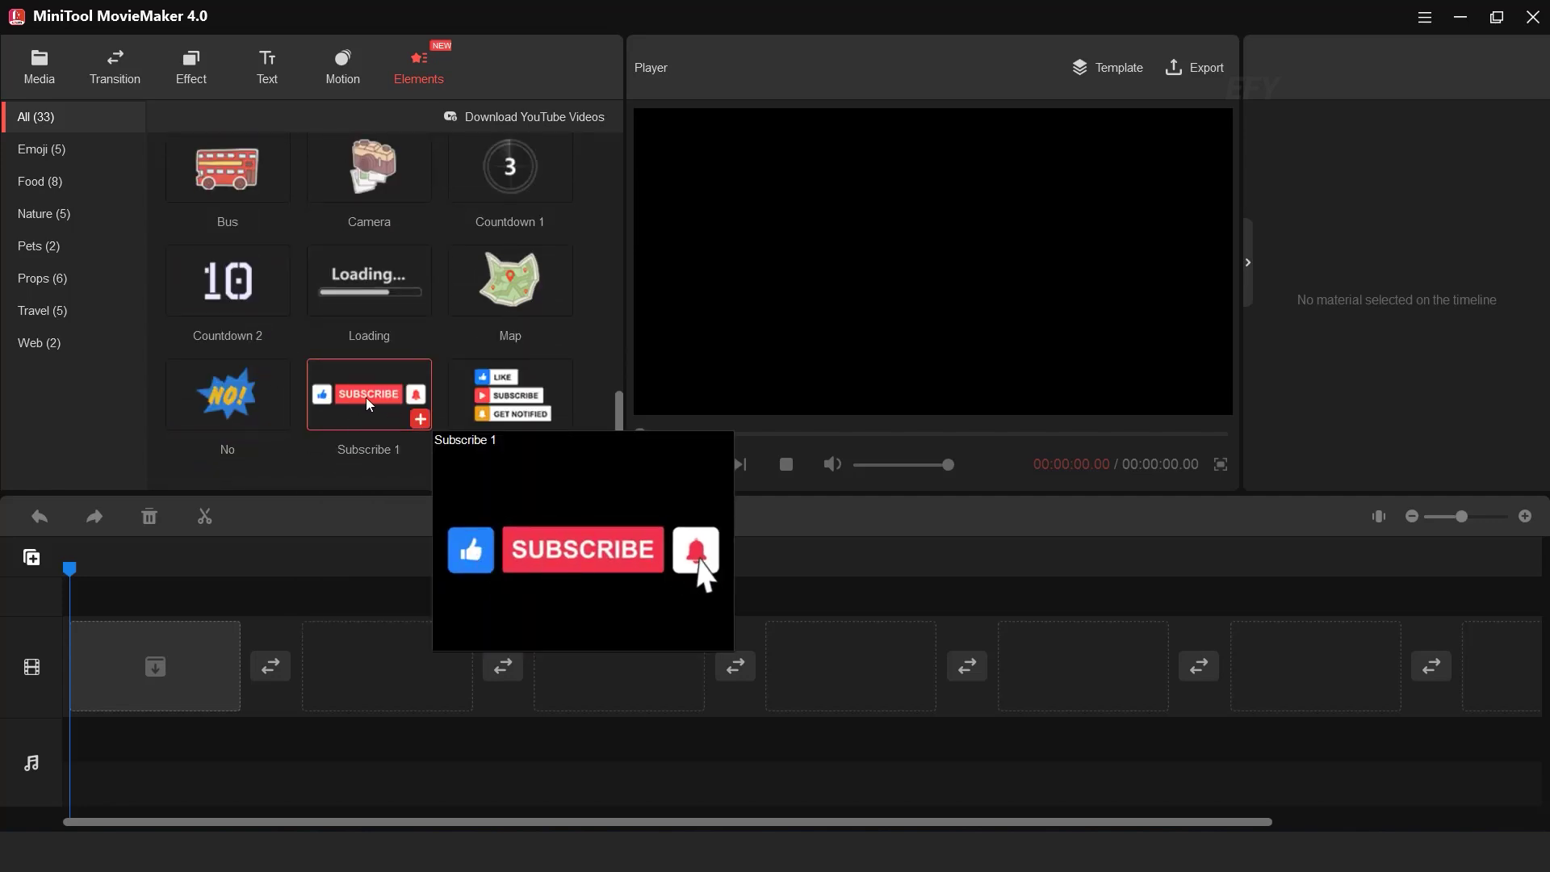
# Import the video files production ID_4265198.mp4 and video (3).mp4 from the #Stock Videos folder into the media library
pyautogui.scroll(2, 375, 386)
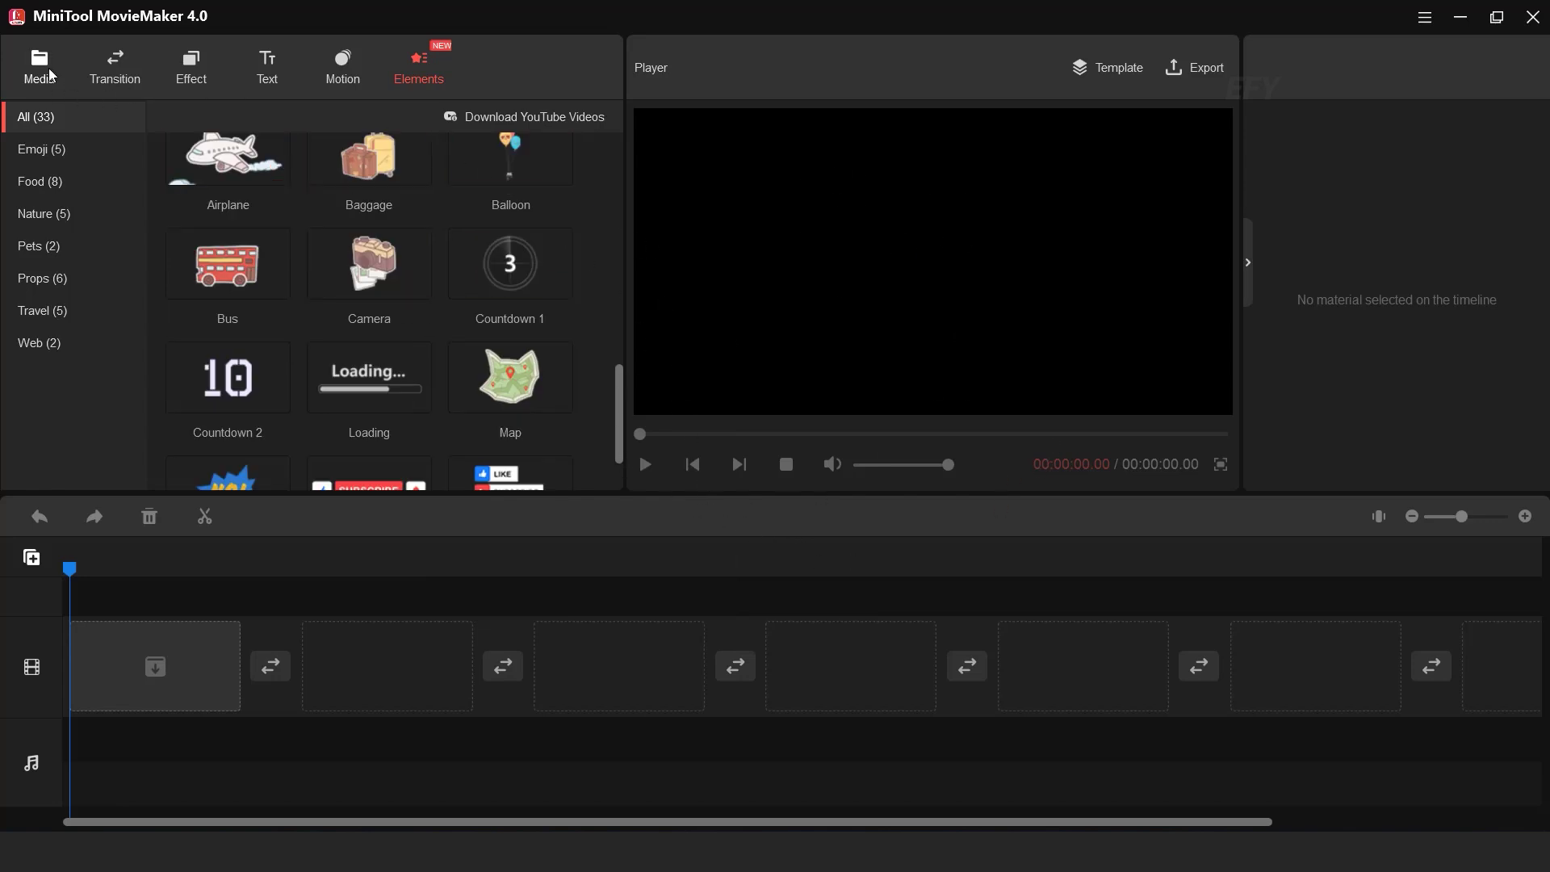
pyautogui.click(51, 75)
pyautogui.click(428, 321)
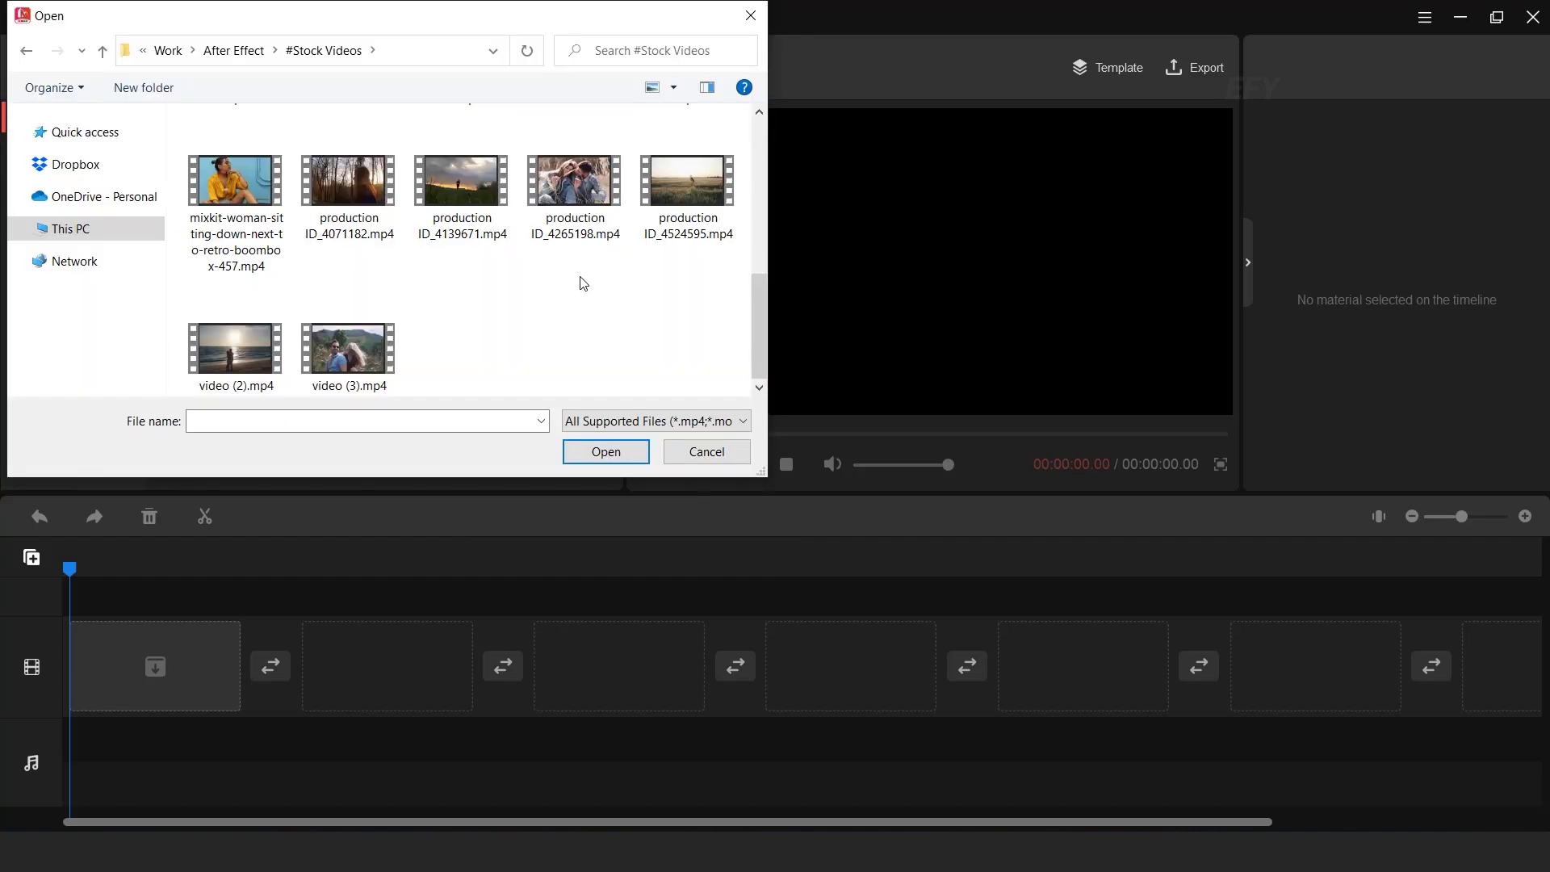
pyautogui.click(592, 212)
pyautogui.keyDown('ctrl'); pyautogui.click(348, 349); pyautogui.keyUp('ctrl')
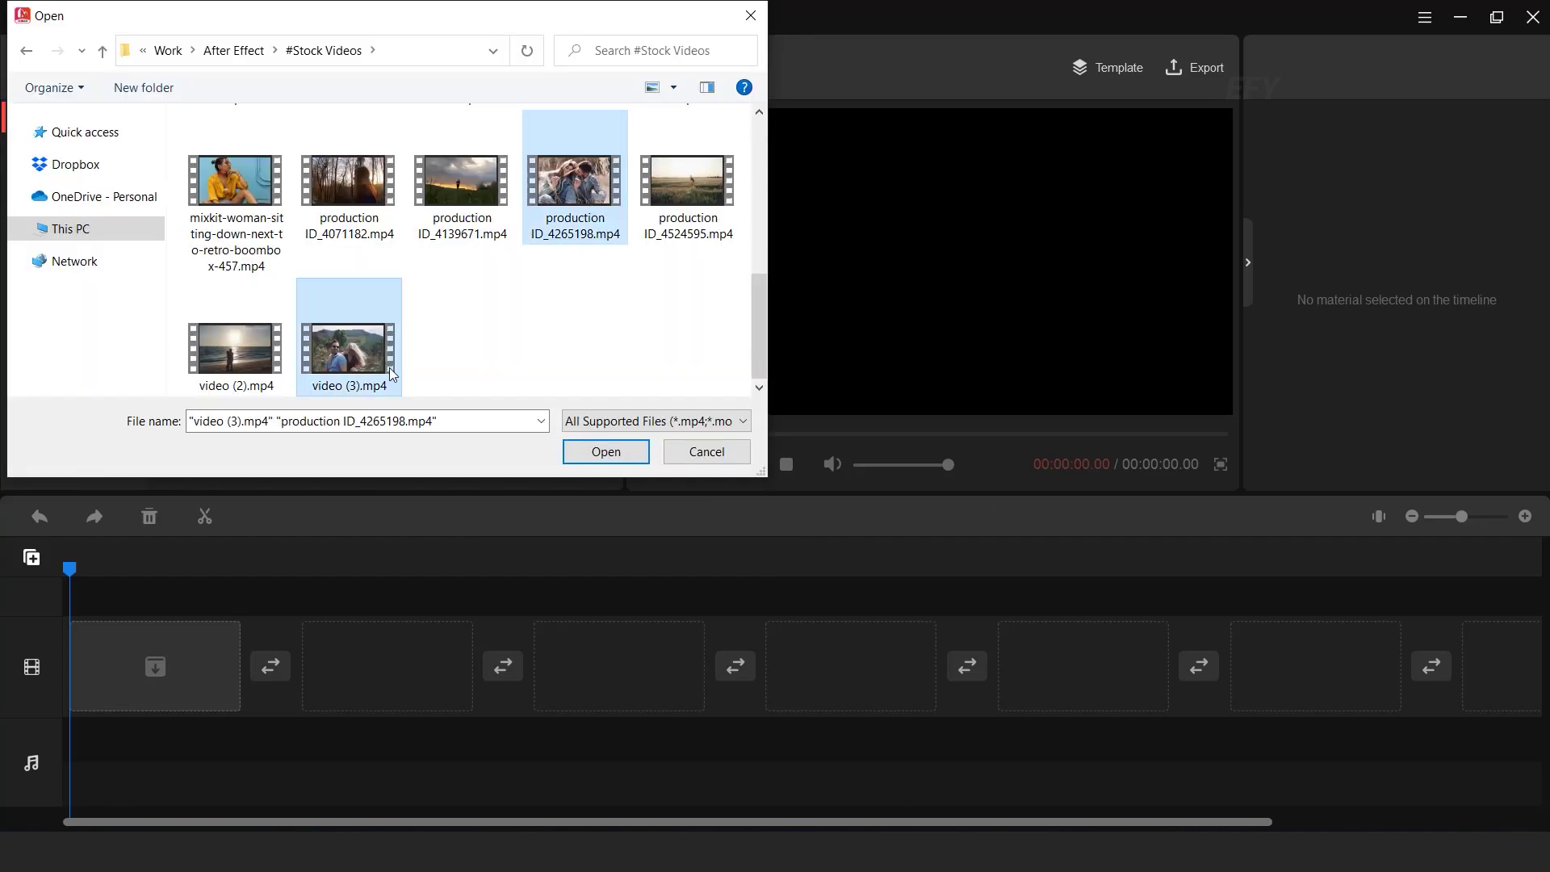
pyautogui.click(607, 453)
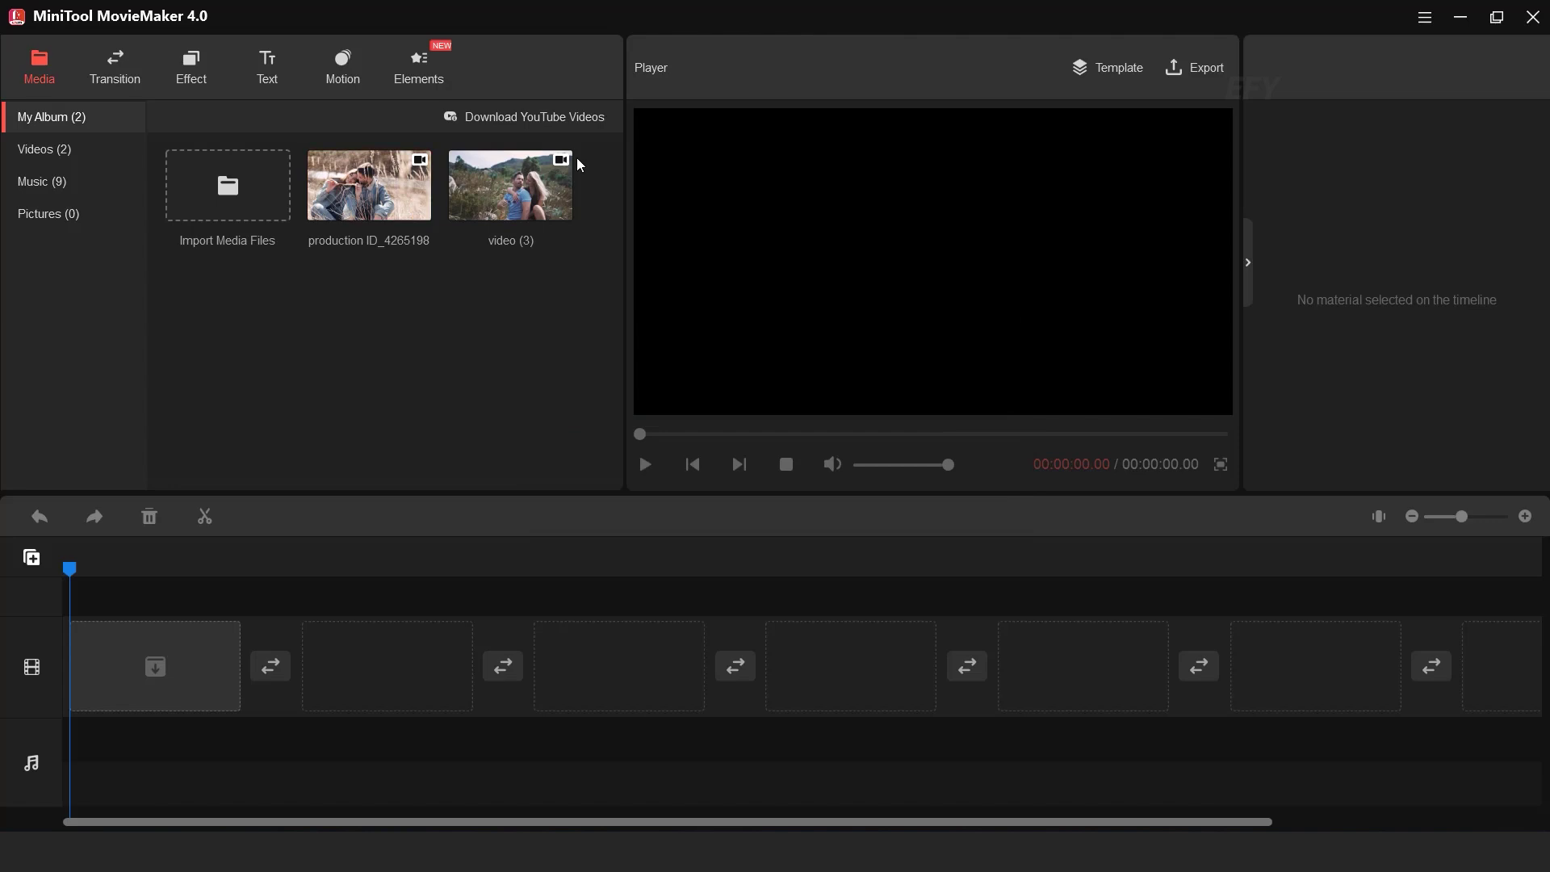
# Place the production ID_4265198 clip at the start of the video track and video (3) directly behind it
pyautogui.click(420, 211)
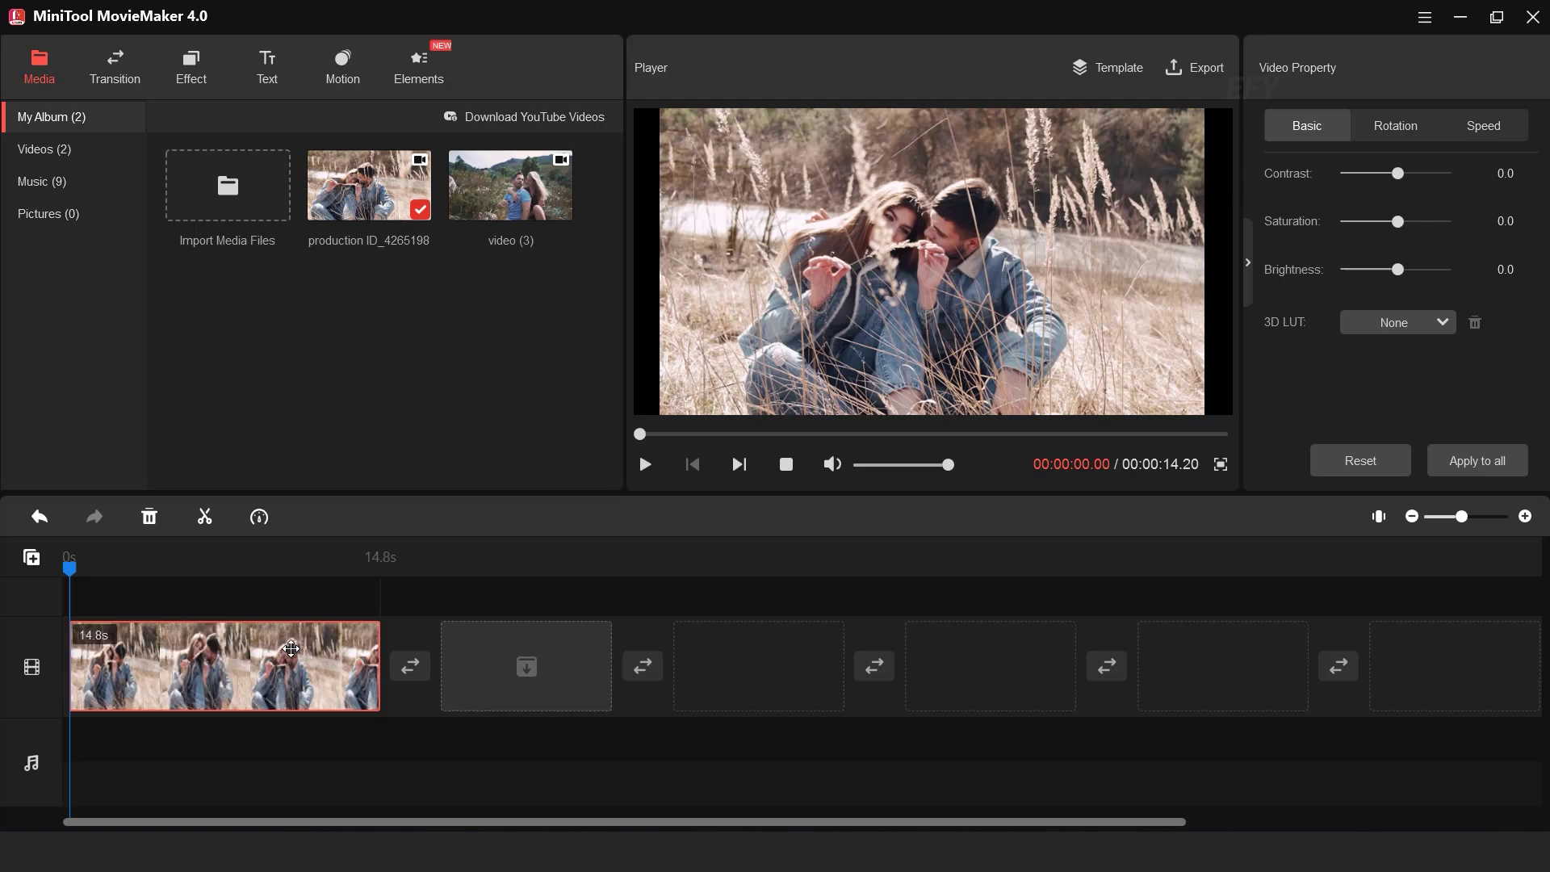
pyautogui.click(40, 517)
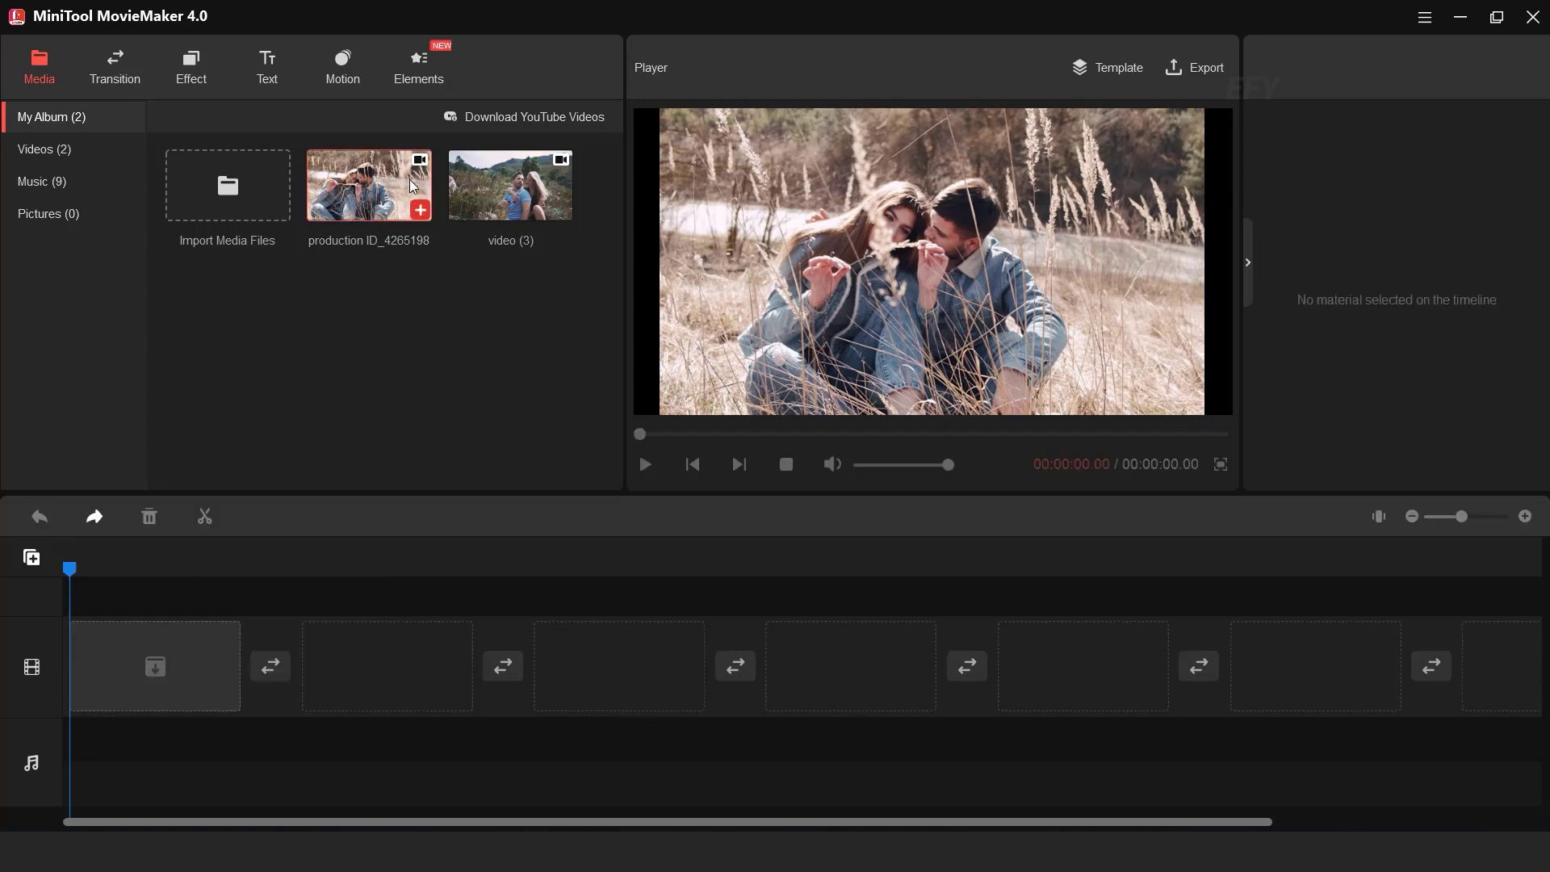
pyautogui.moveTo(191, 644); pyautogui.dragTo(189, 651)
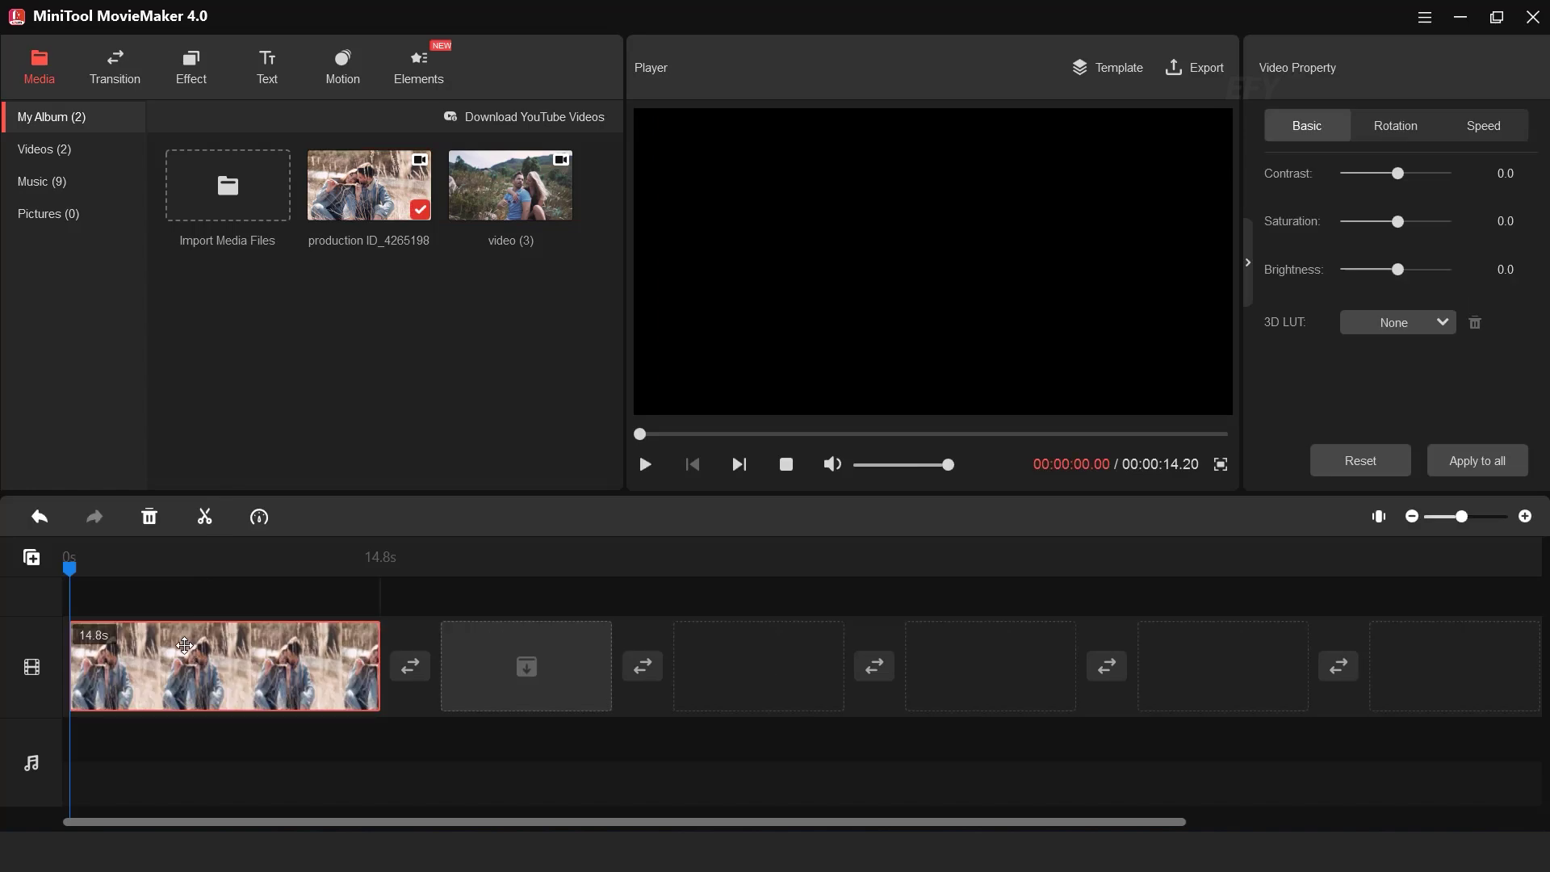
pyautogui.moveTo(505, 187)
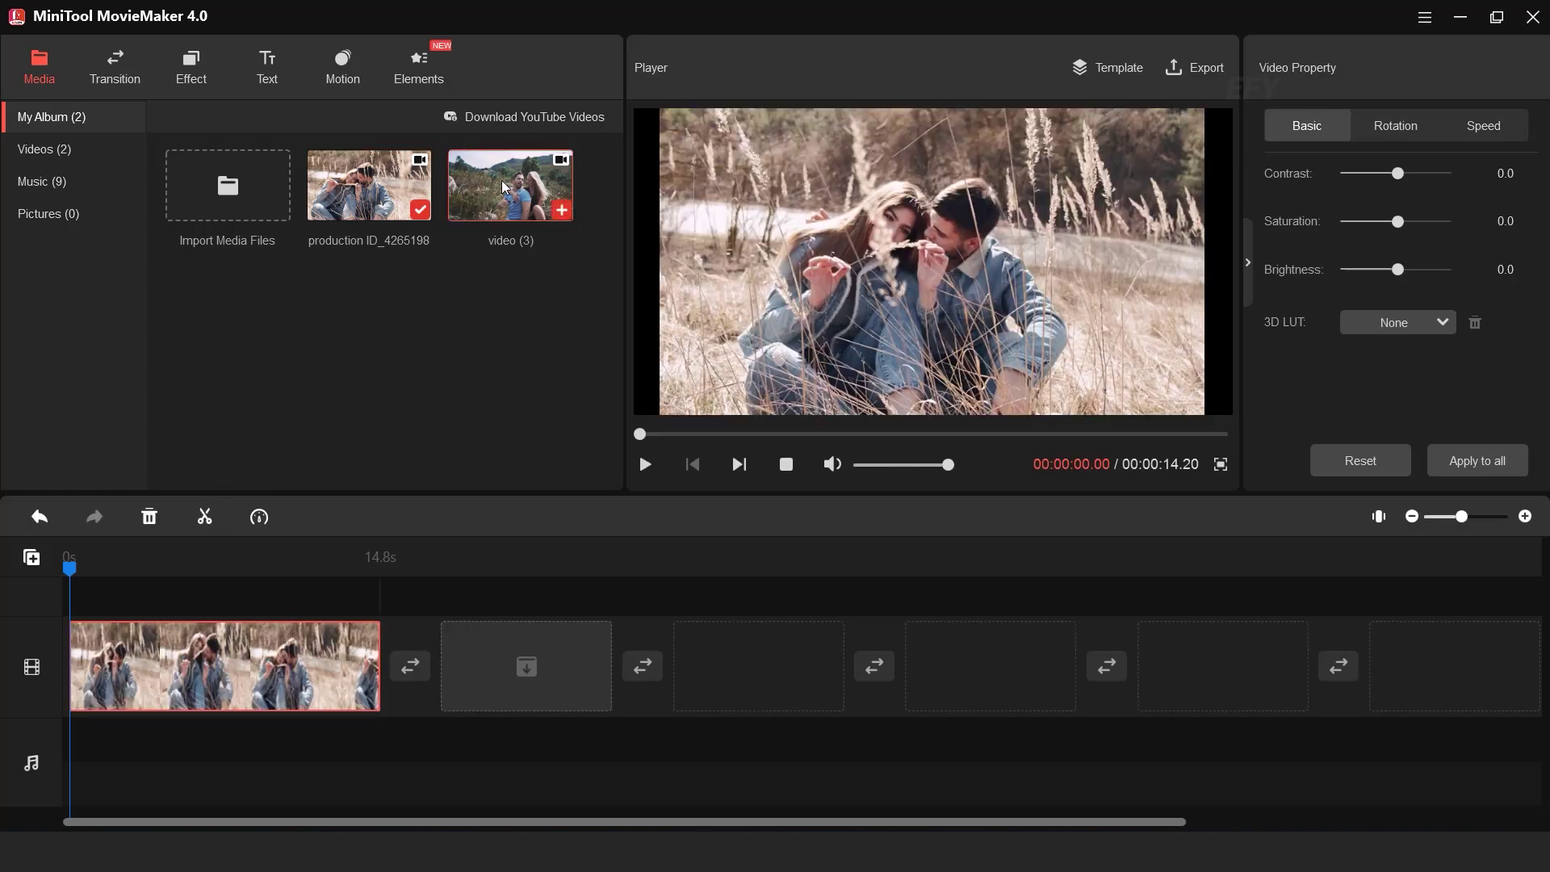
pyautogui.moveTo(526, 701); pyautogui.dragTo(525, 696)
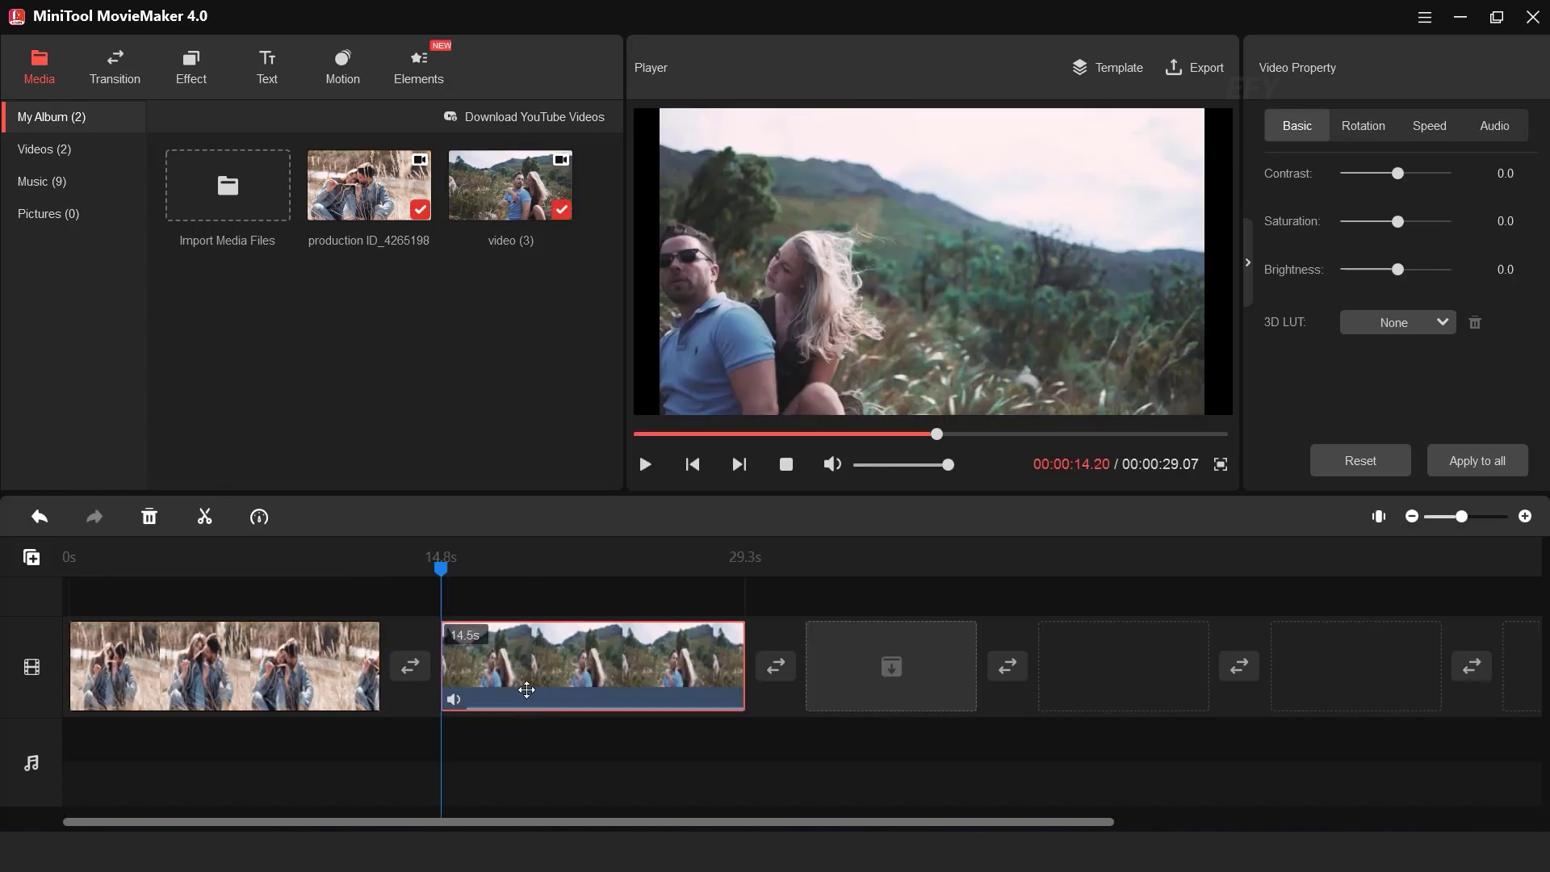
# Split the first clip at about 00:00:10.13 and delete the piece after the cut
pyautogui.click(646, 465)
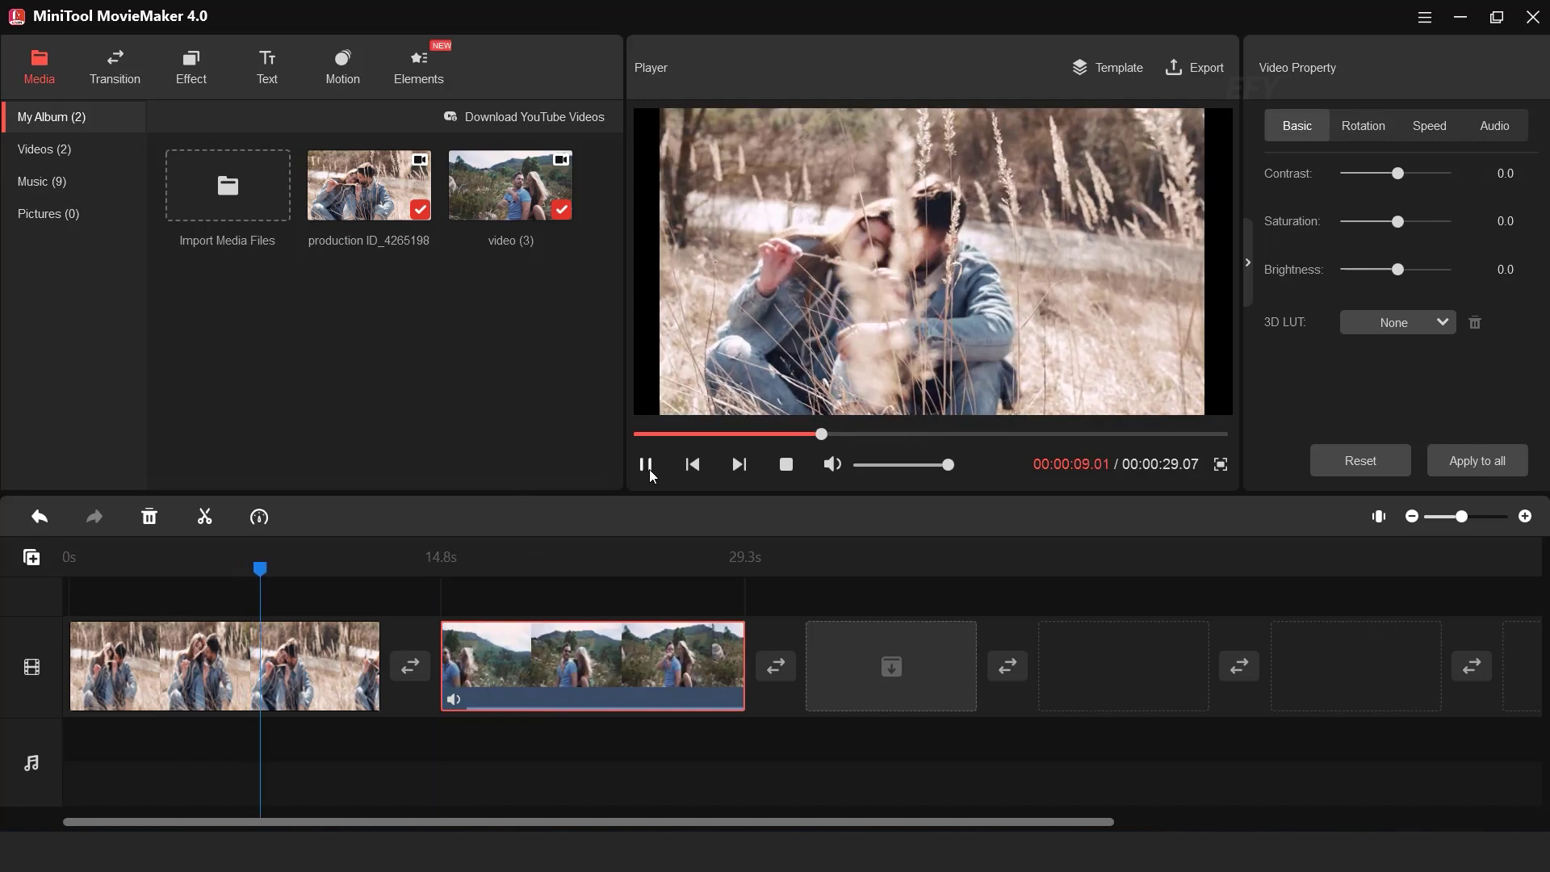
pyautogui.click(646, 465)
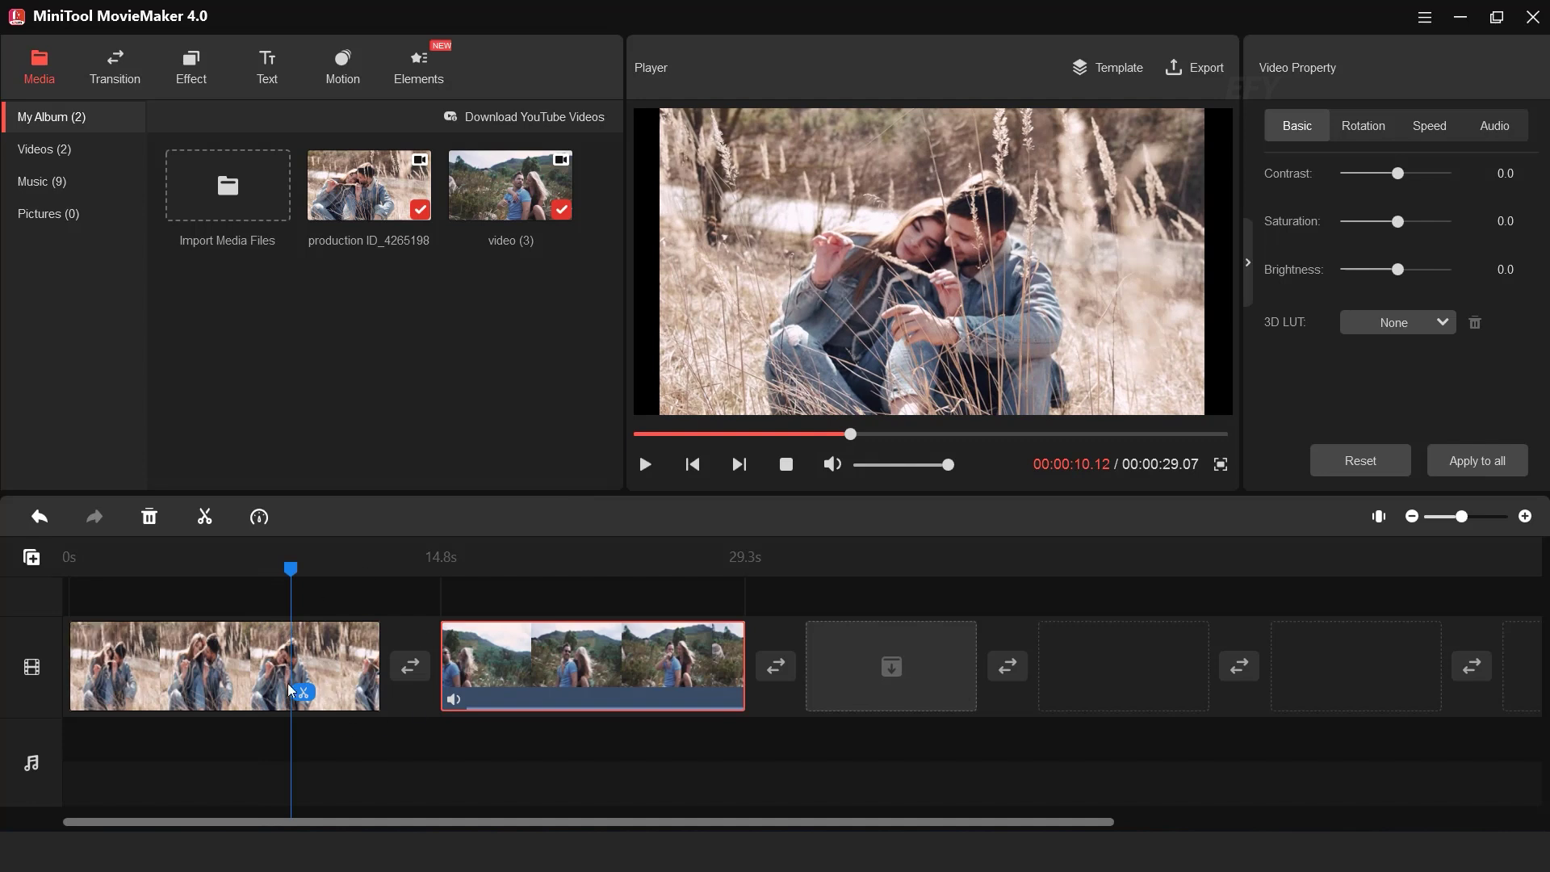
pyautogui.moveTo(292, 571)
pyautogui.mouseDown()
pyautogui.moveTo(236, 574)
pyautogui.moveTo(291, 577)
pyautogui.mouseUp()
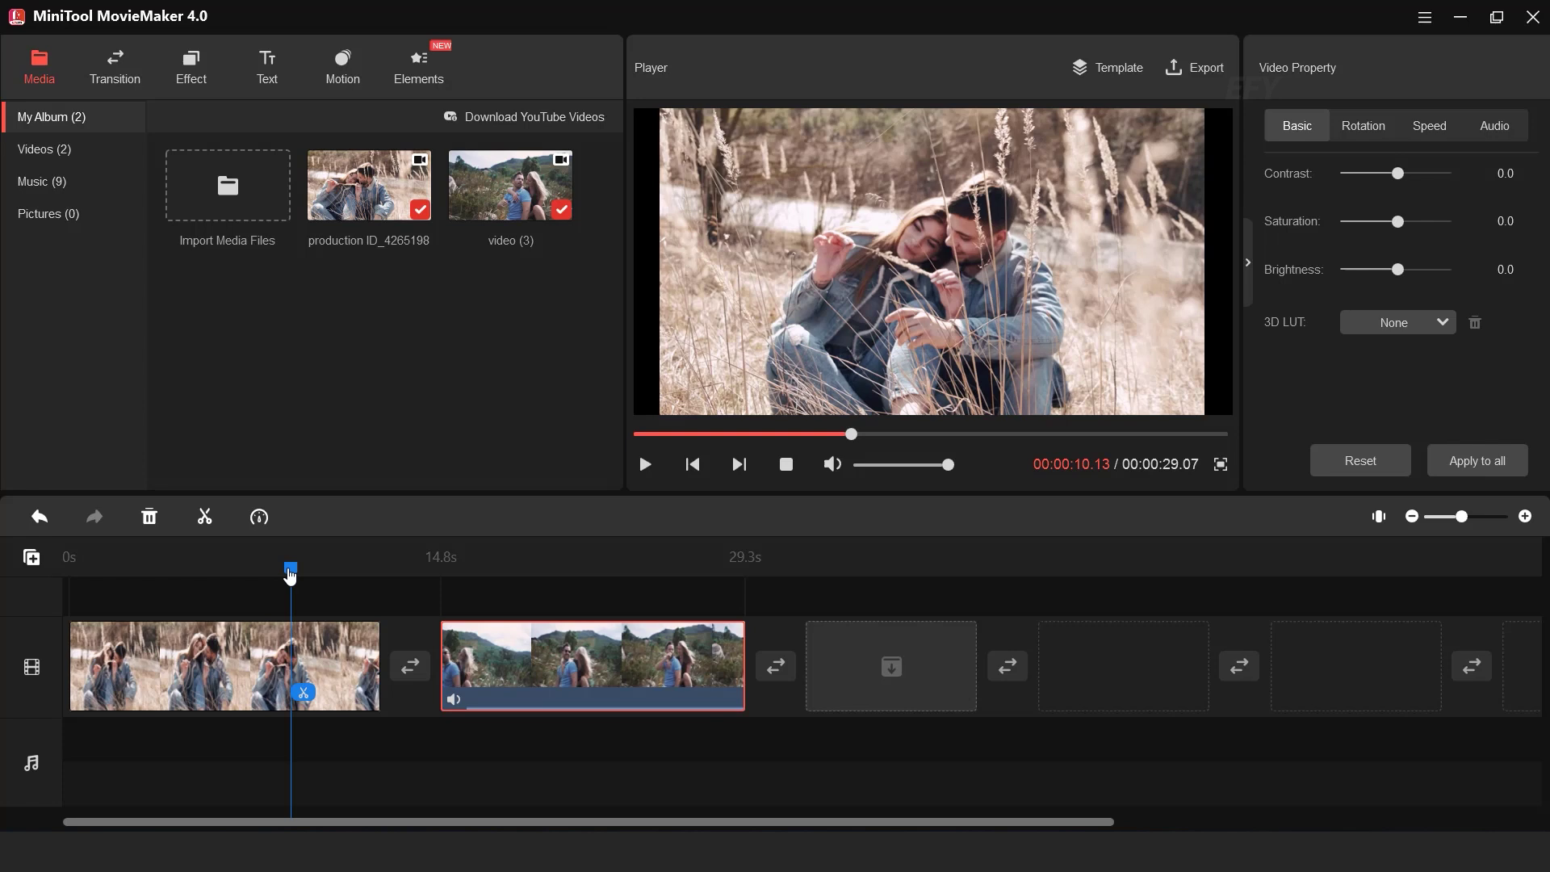
pyautogui.click(303, 692)
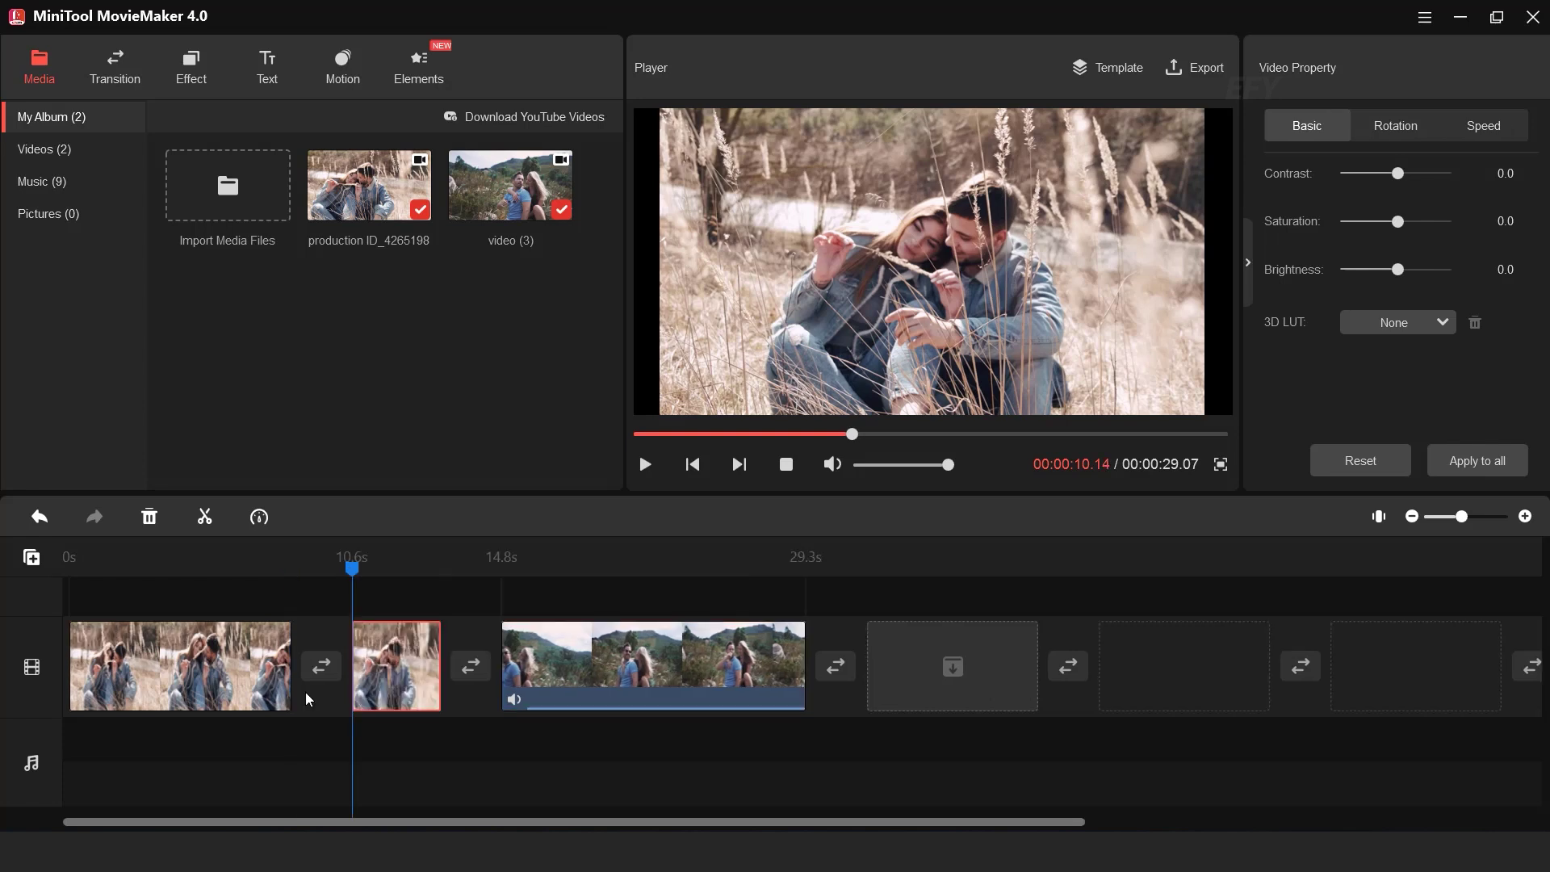
pyautogui.rightClick(397, 665)
pyautogui.click(446, 725)
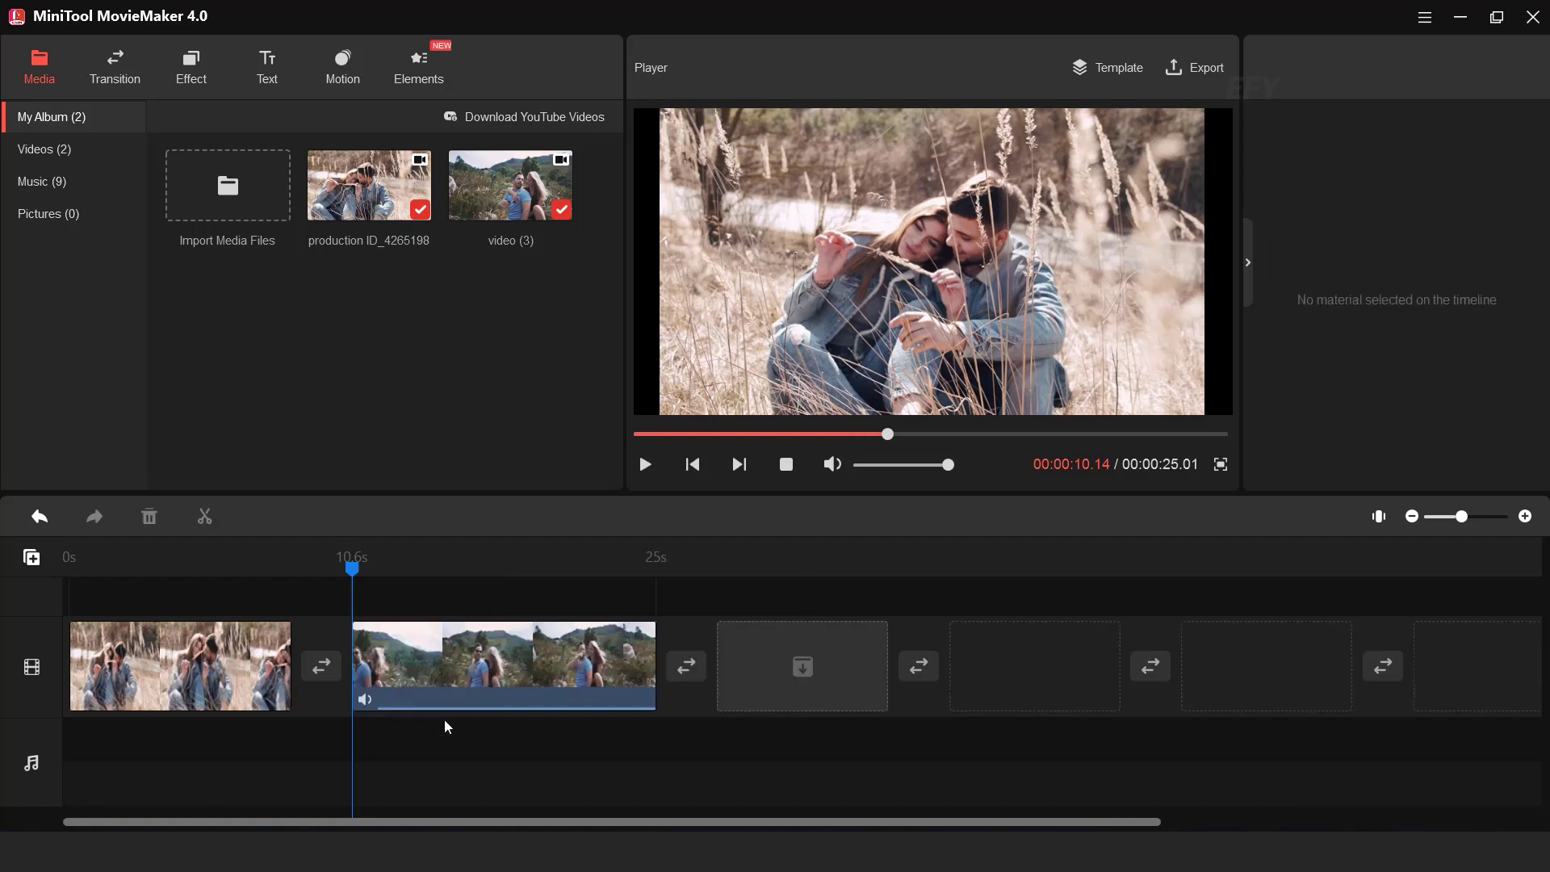
# Split the video (3) clip at 00:00:22.21 and delete its remaining end piece
pyautogui.click(645, 465)
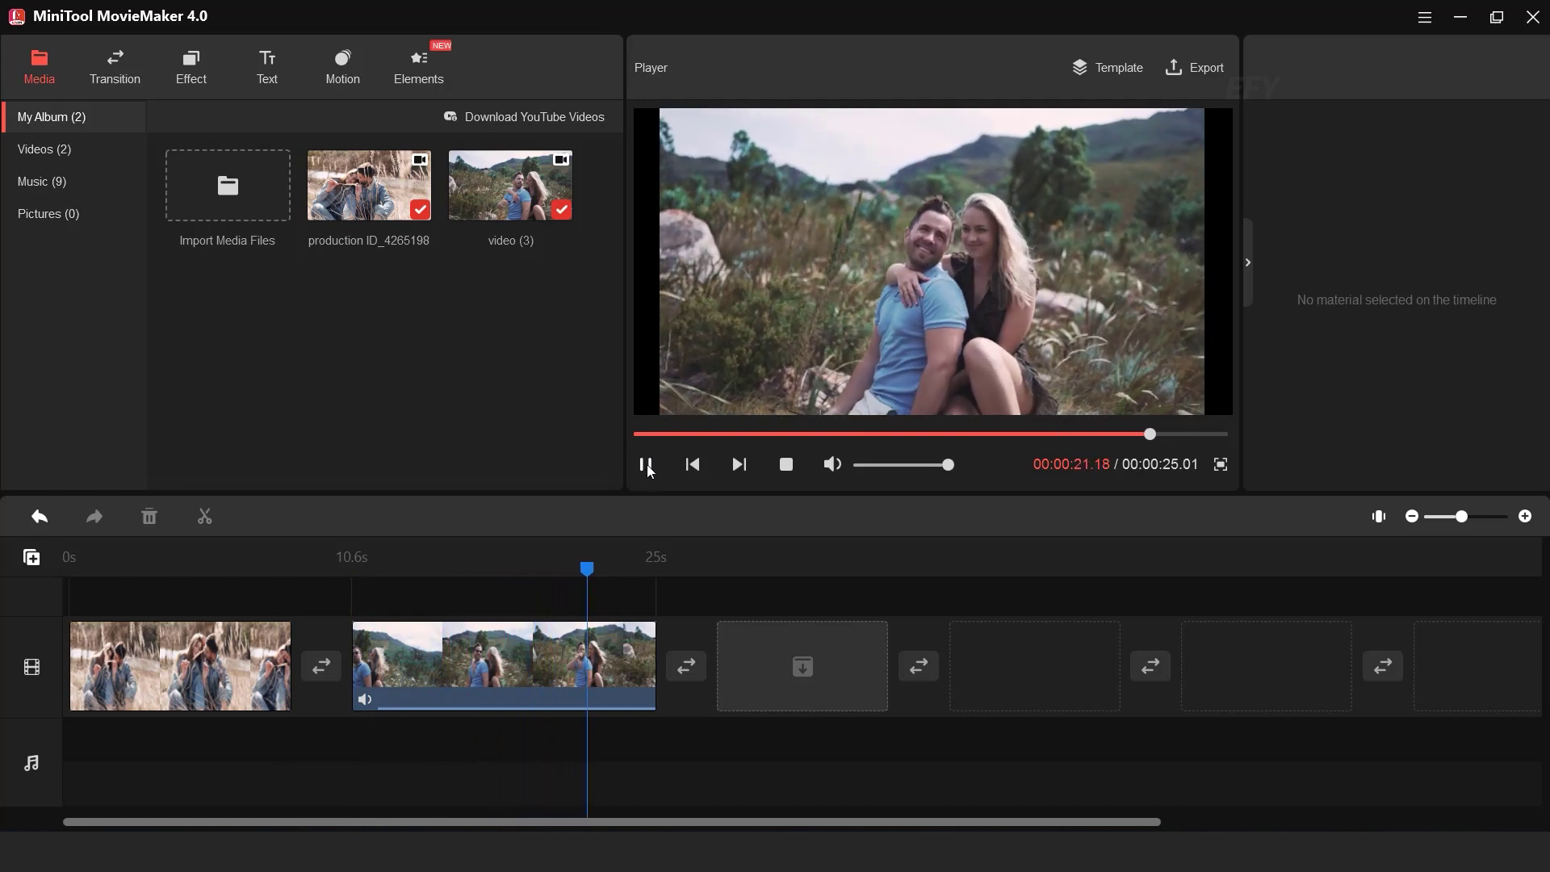
pyautogui.click(647, 467)
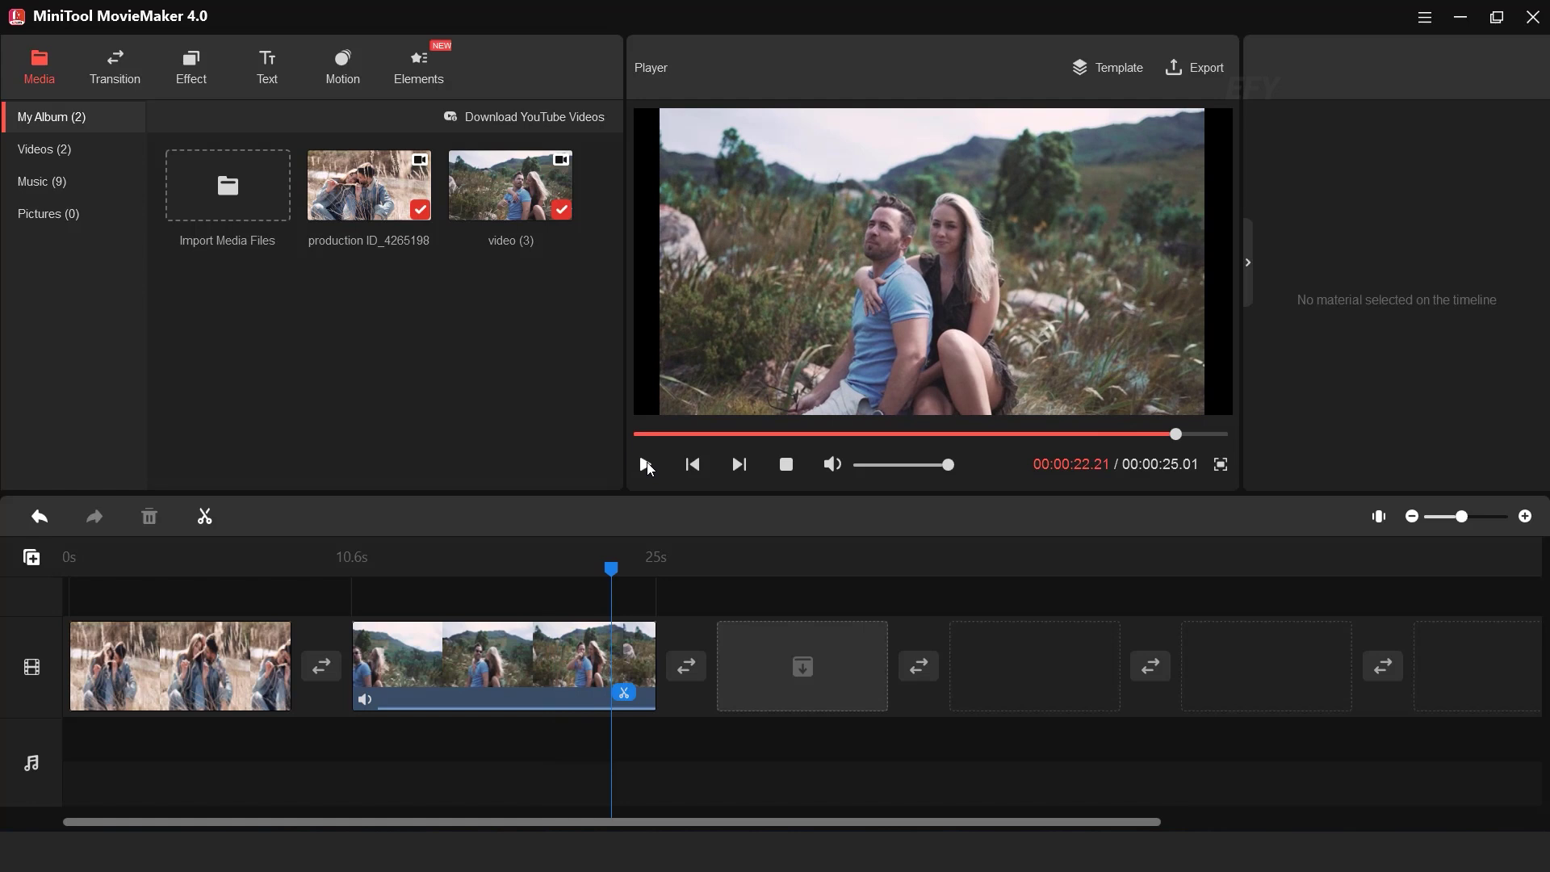
pyautogui.click(630, 699)
pyautogui.moveTo(693, 656)
pyautogui.mouseDown()
pyautogui.moveTo(711, 678)
pyautogui.moveTo(675, 667)
pyautogui.mouseUp()
pyautogui.press('Delete')
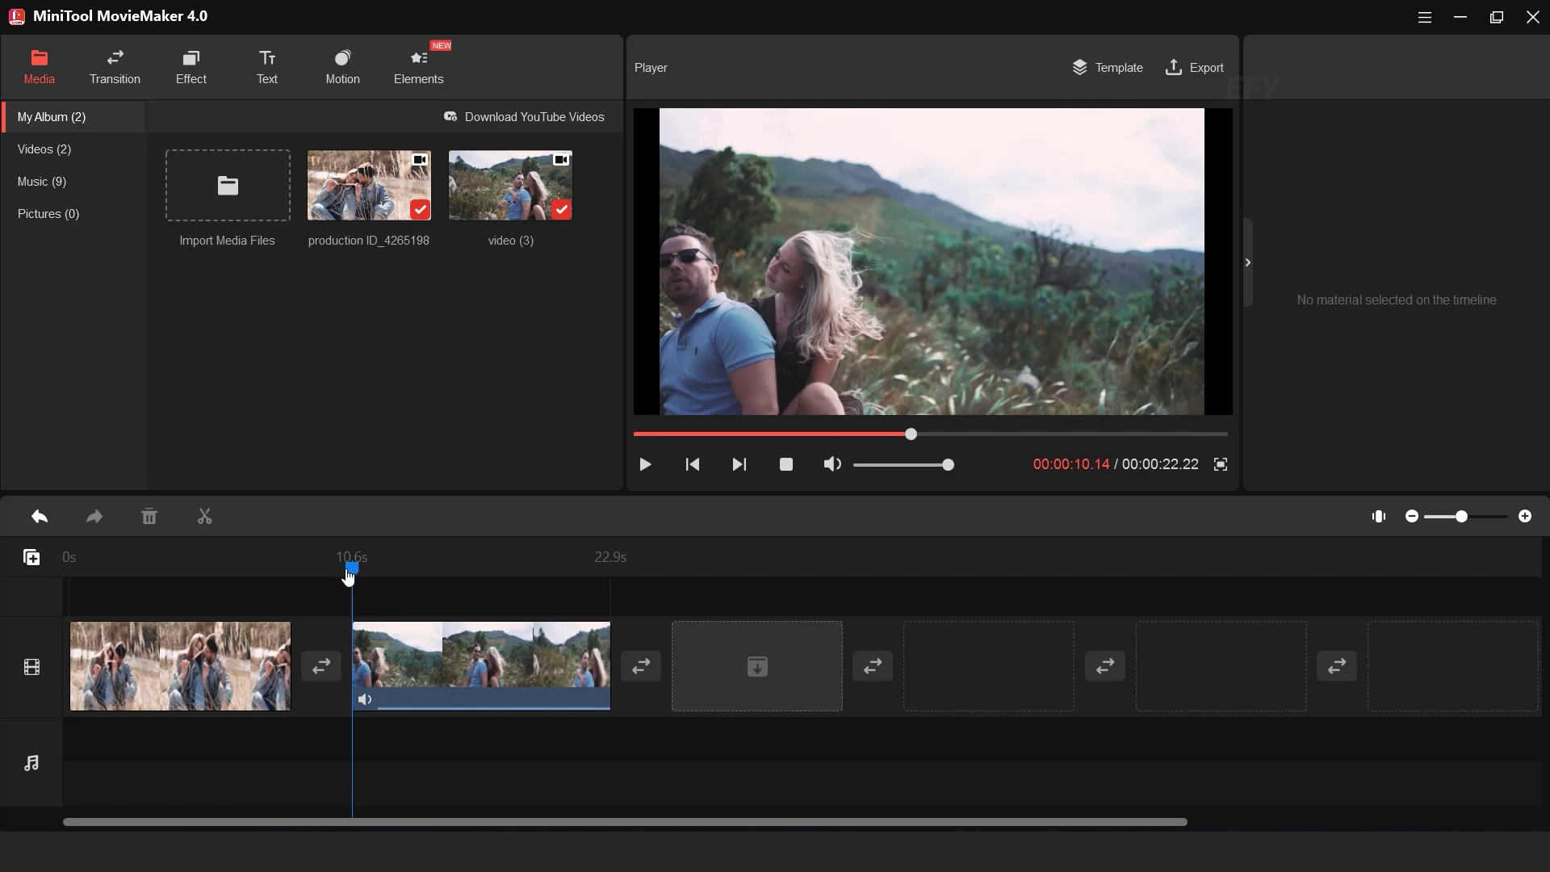
# Browse the transition library and insert the FadeBlack transition between the two clips
pyautogui.moveTo(355, 573); pyautogui.dragTo(122, 574)
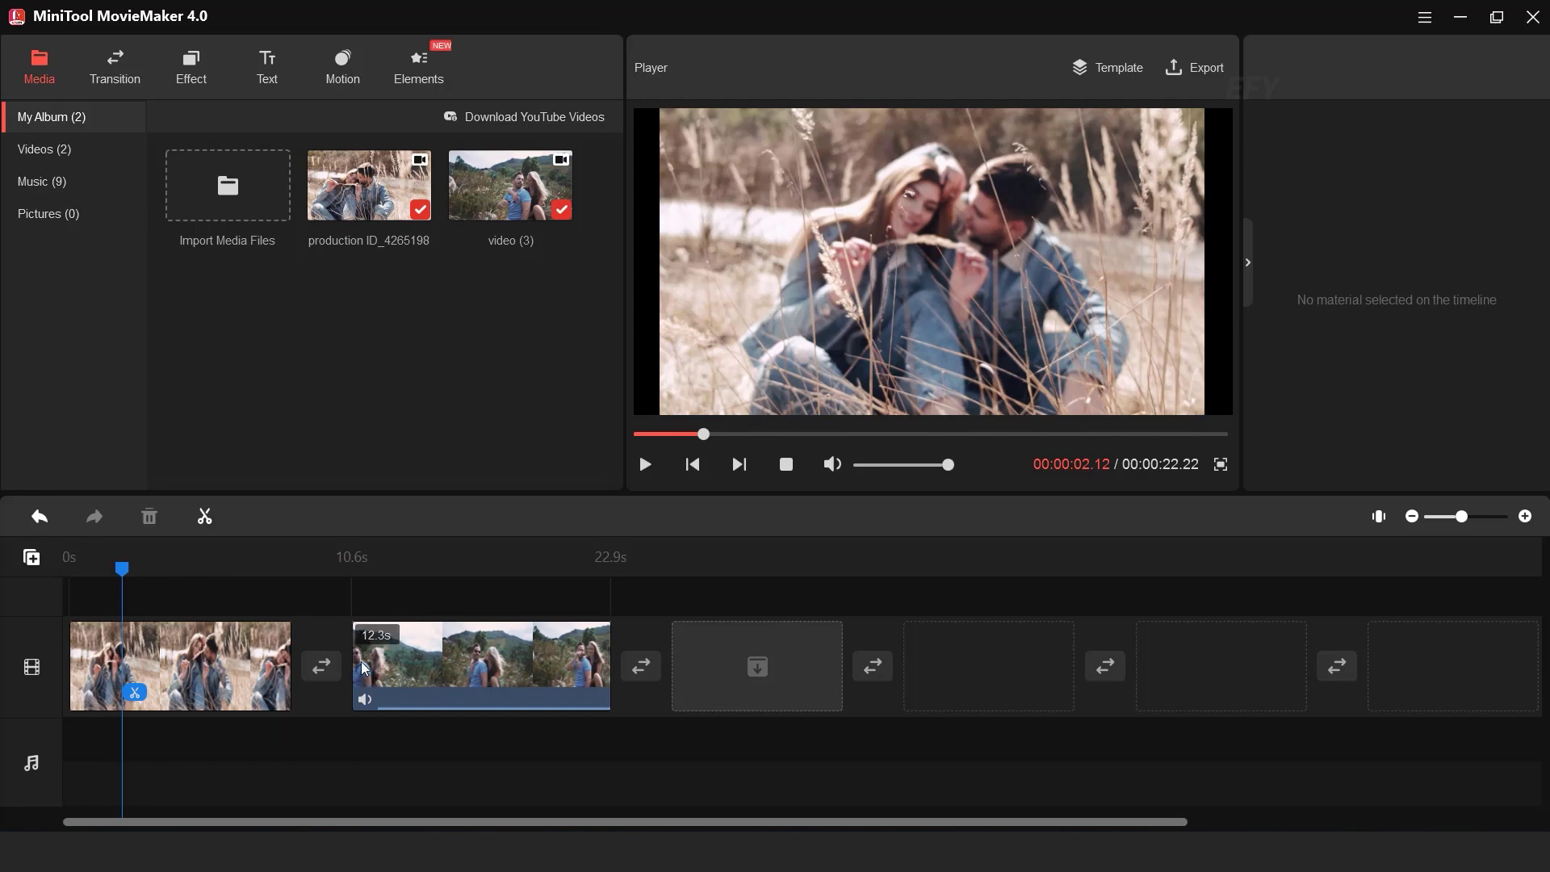
pyautogui.click(123, 67)
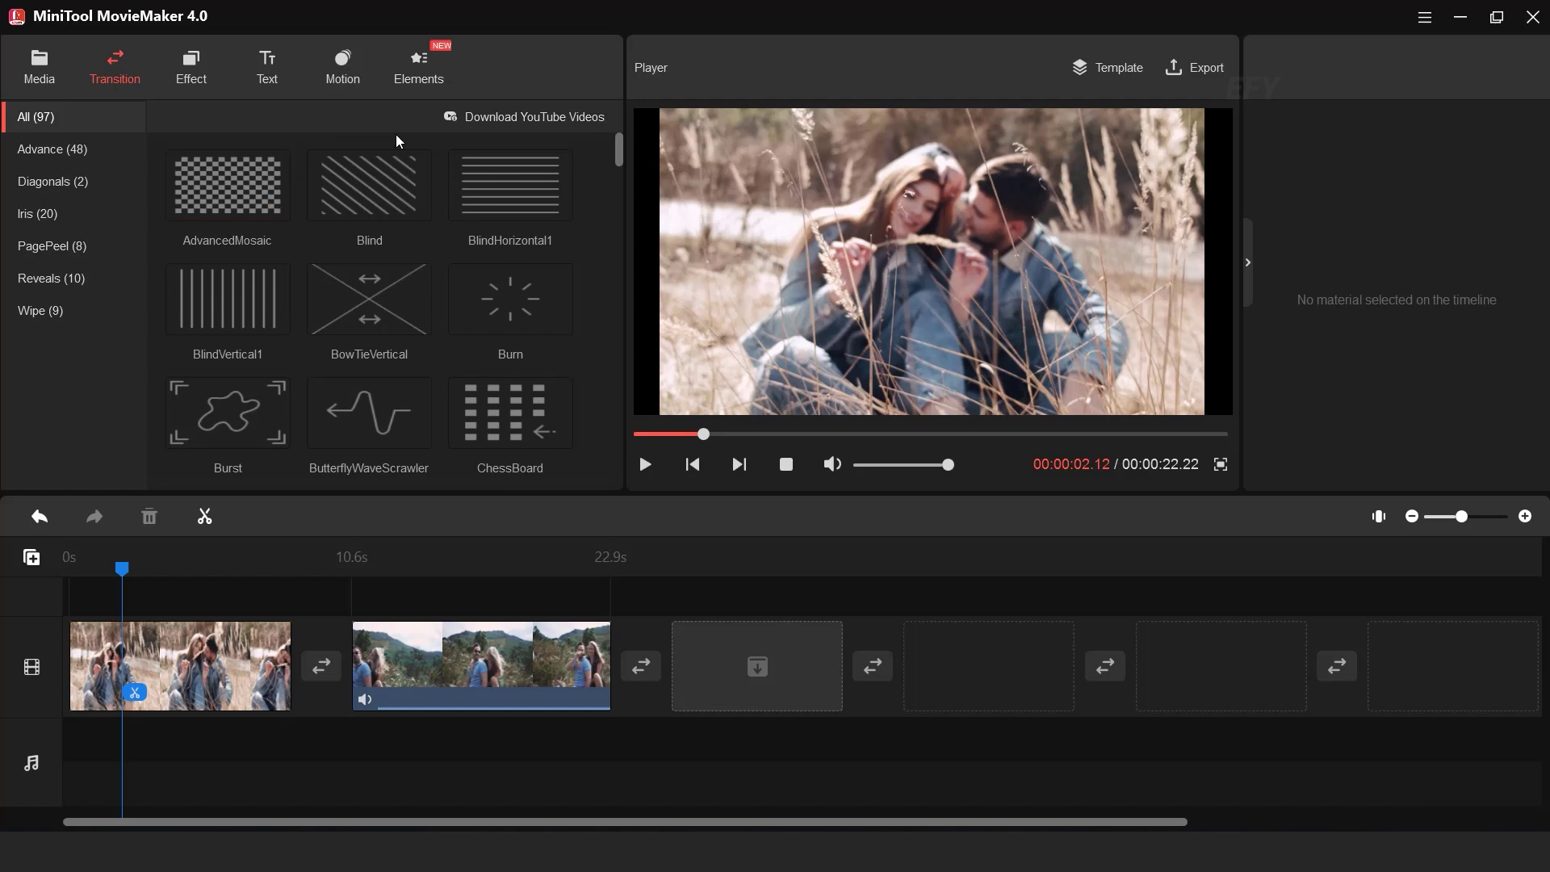
pyautogui.moveTo(378, 308)
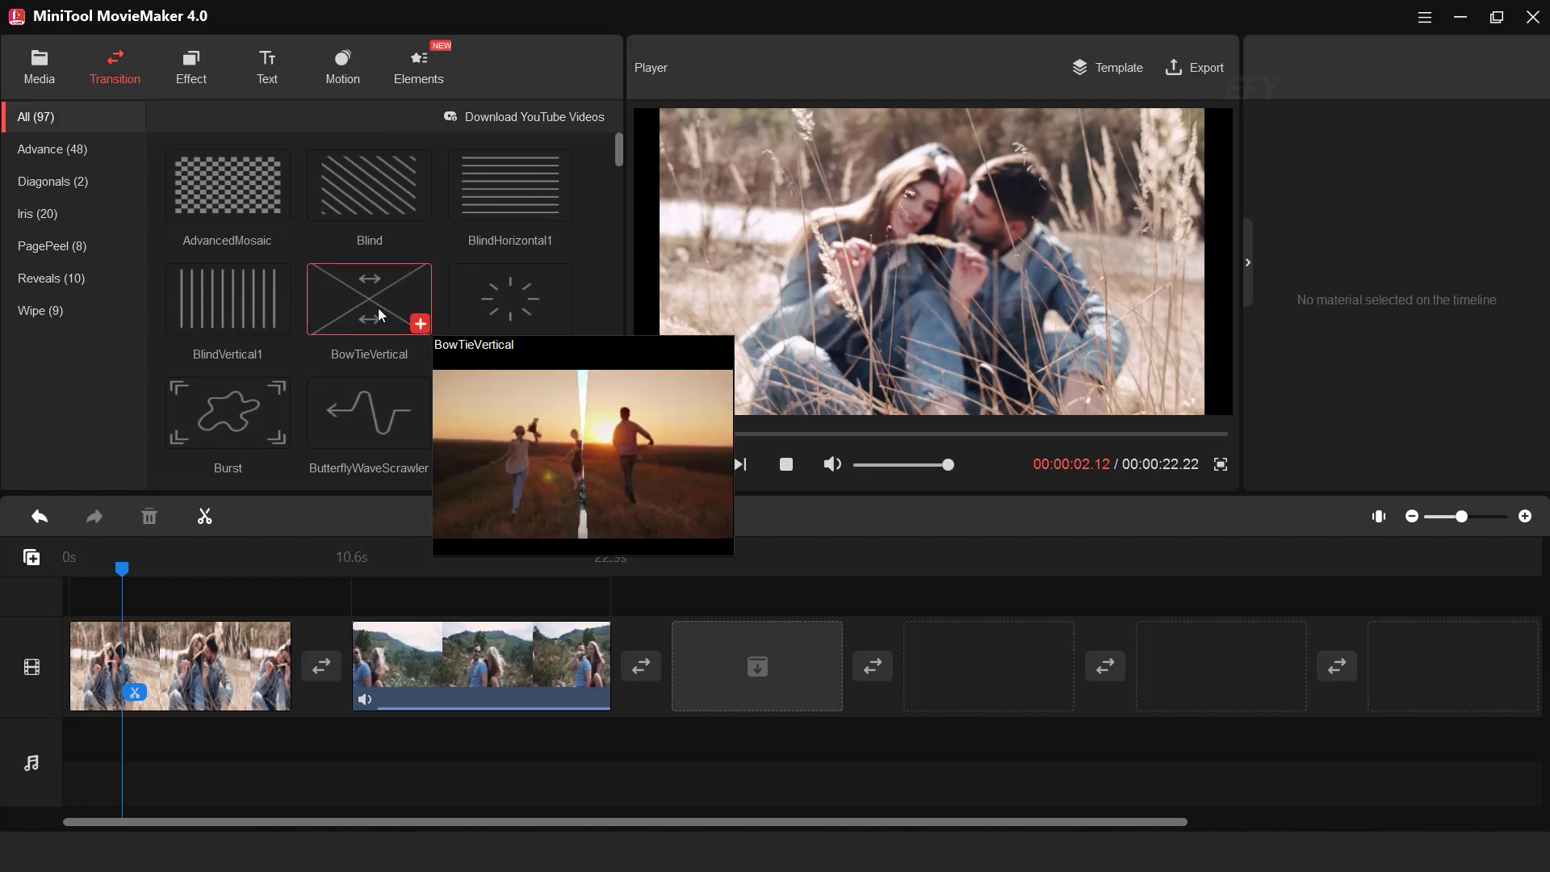
pyautogui.scroll(-5, 622, 176)
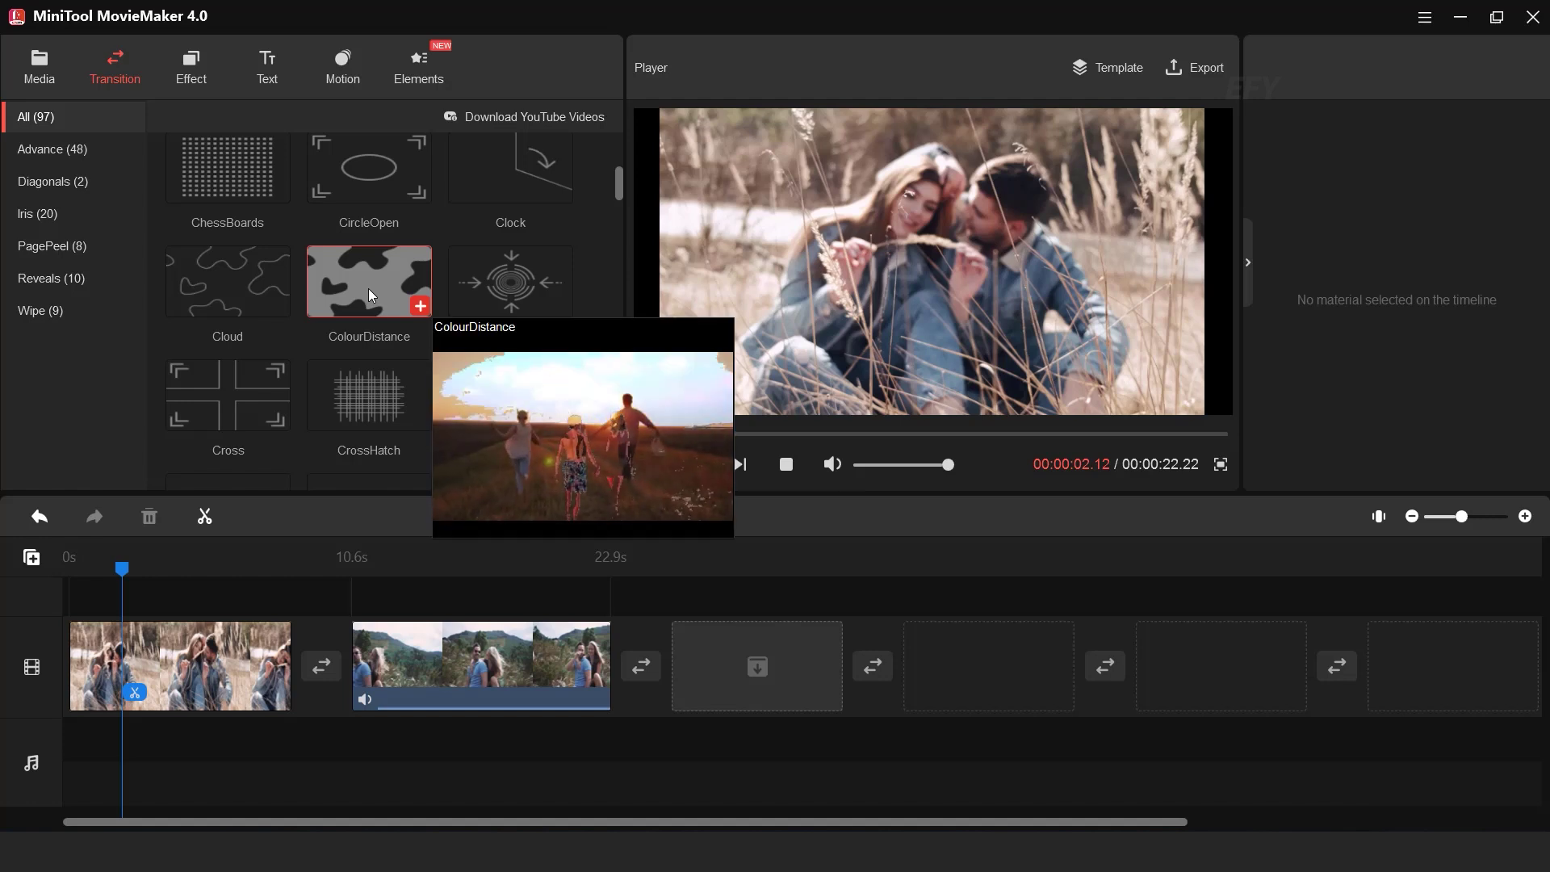
pyautogui.scroll(-5, 369, 289)
pyautogui.moveTo(284, 344)
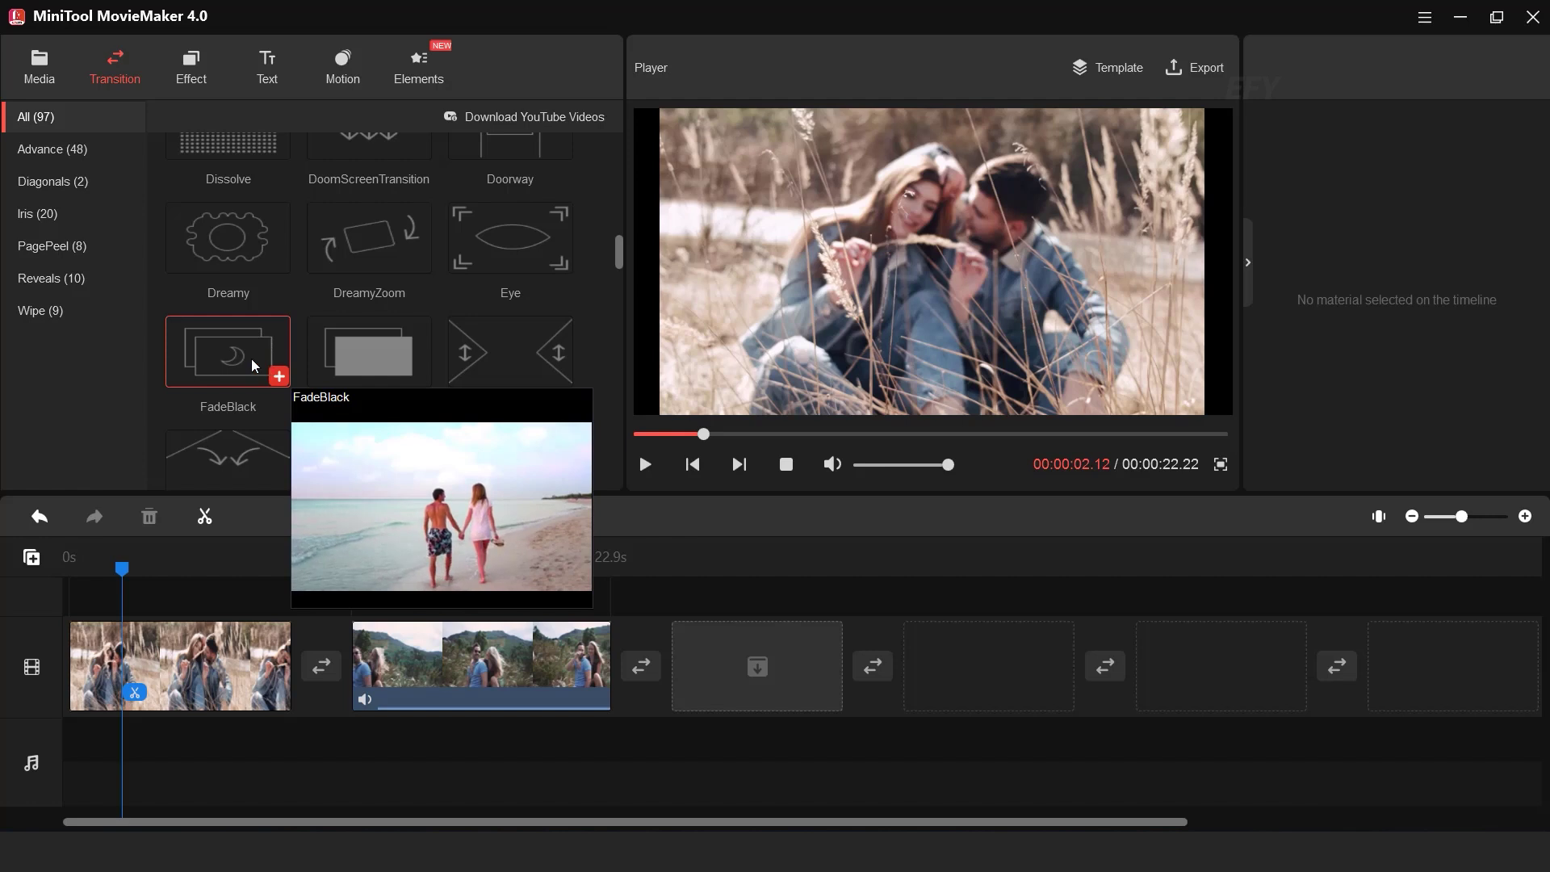
pyautogui.moveTo(223, 349); pyautogui.dragTo(324, 676)
# Play the cut between the two clips to preview the FadeBlack transition
pyautogui.moveTo(305, 591); pyautogui.dragTo(238, 590)
pyautogui.click(646, 464)
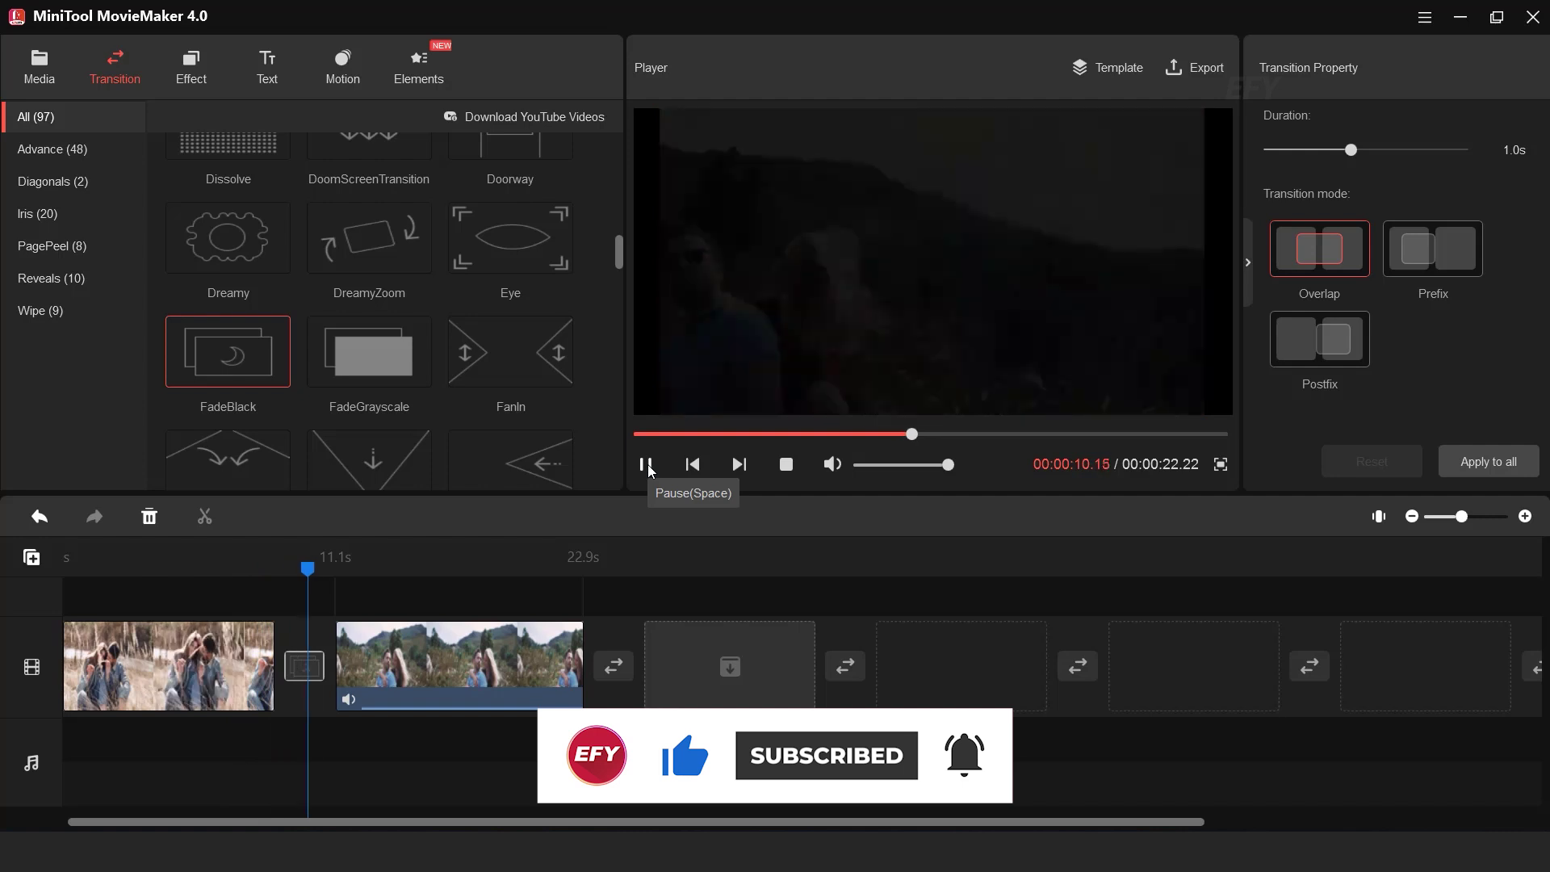
pyautogui.click(646, 464)
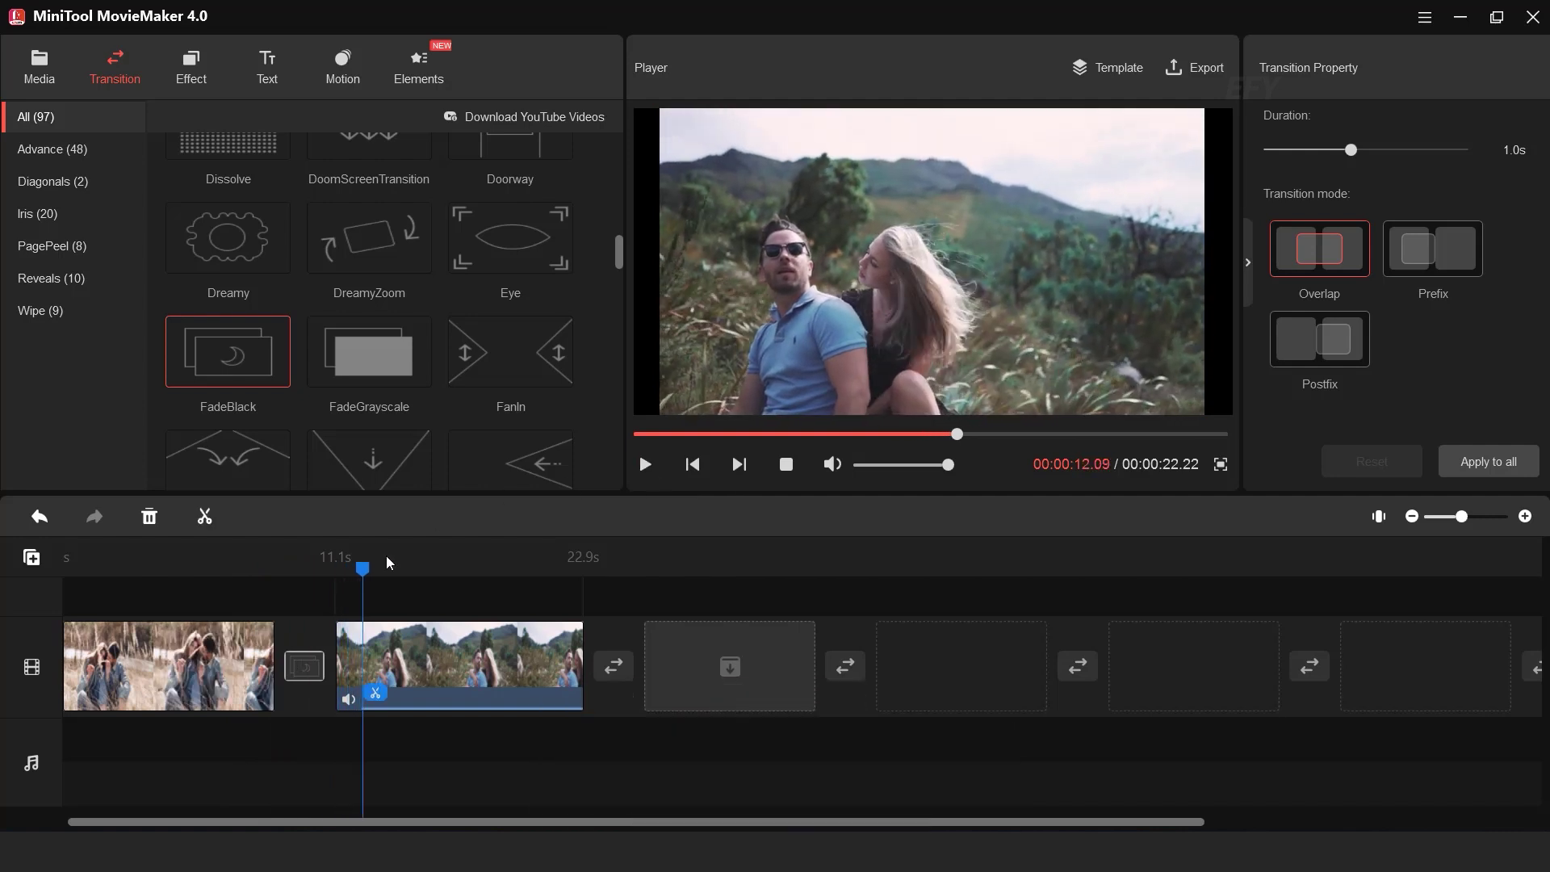
# Set the FadeBlack transition's duration to 0.6 s and play it back
pyautogui.moveTo(366, 575); pyautogui.dragTo(306, 570)
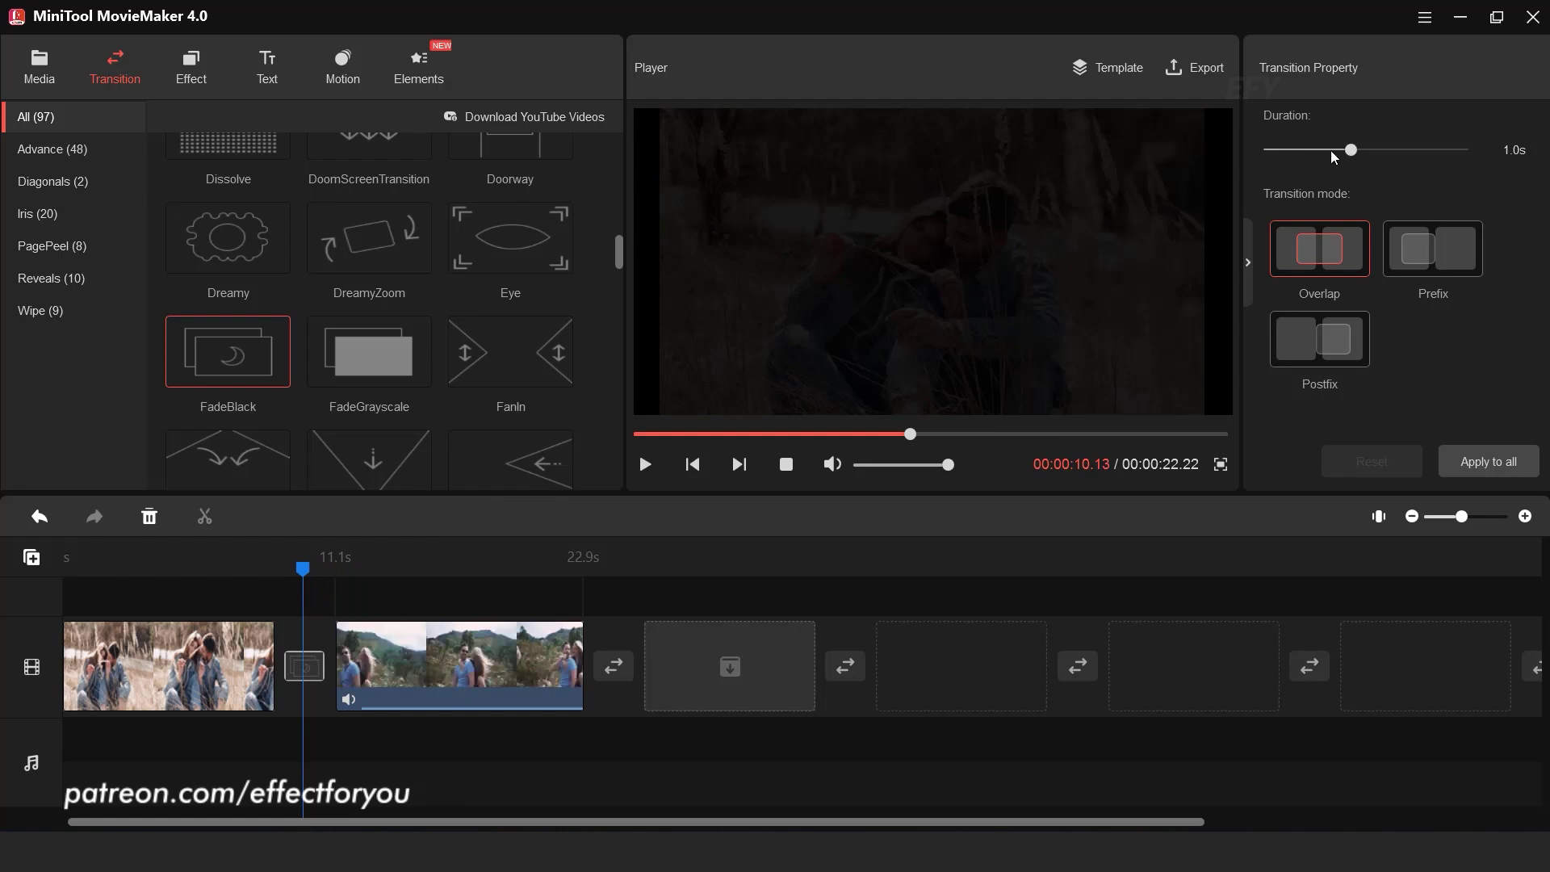
pyautogui.moveTo(1353, 150); pyautogui.dragTo(1304, 151)
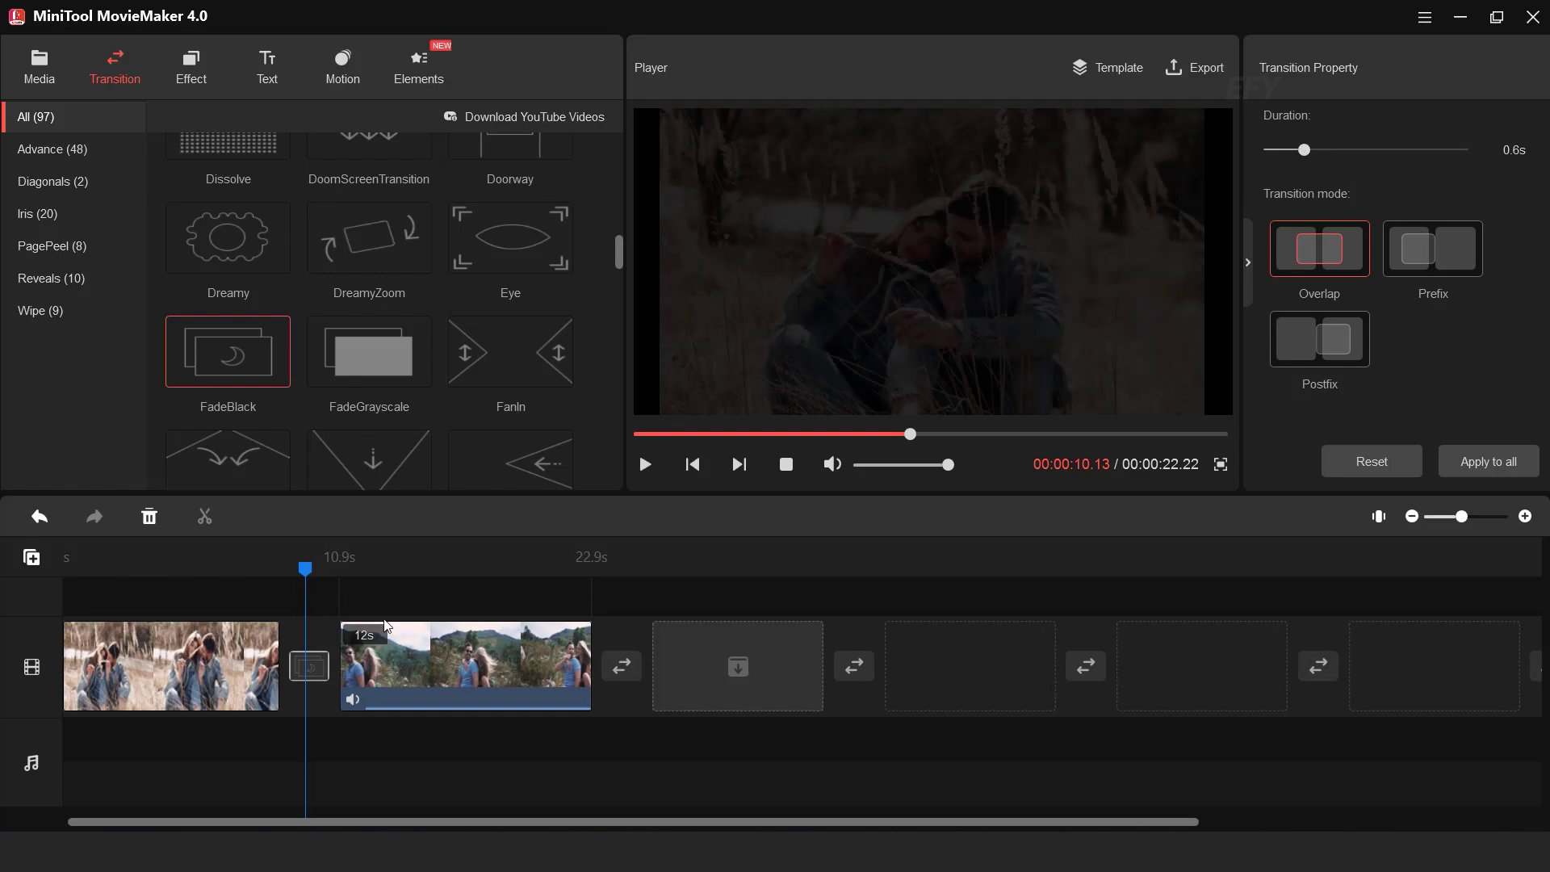
pyautogui.click(646, 469)
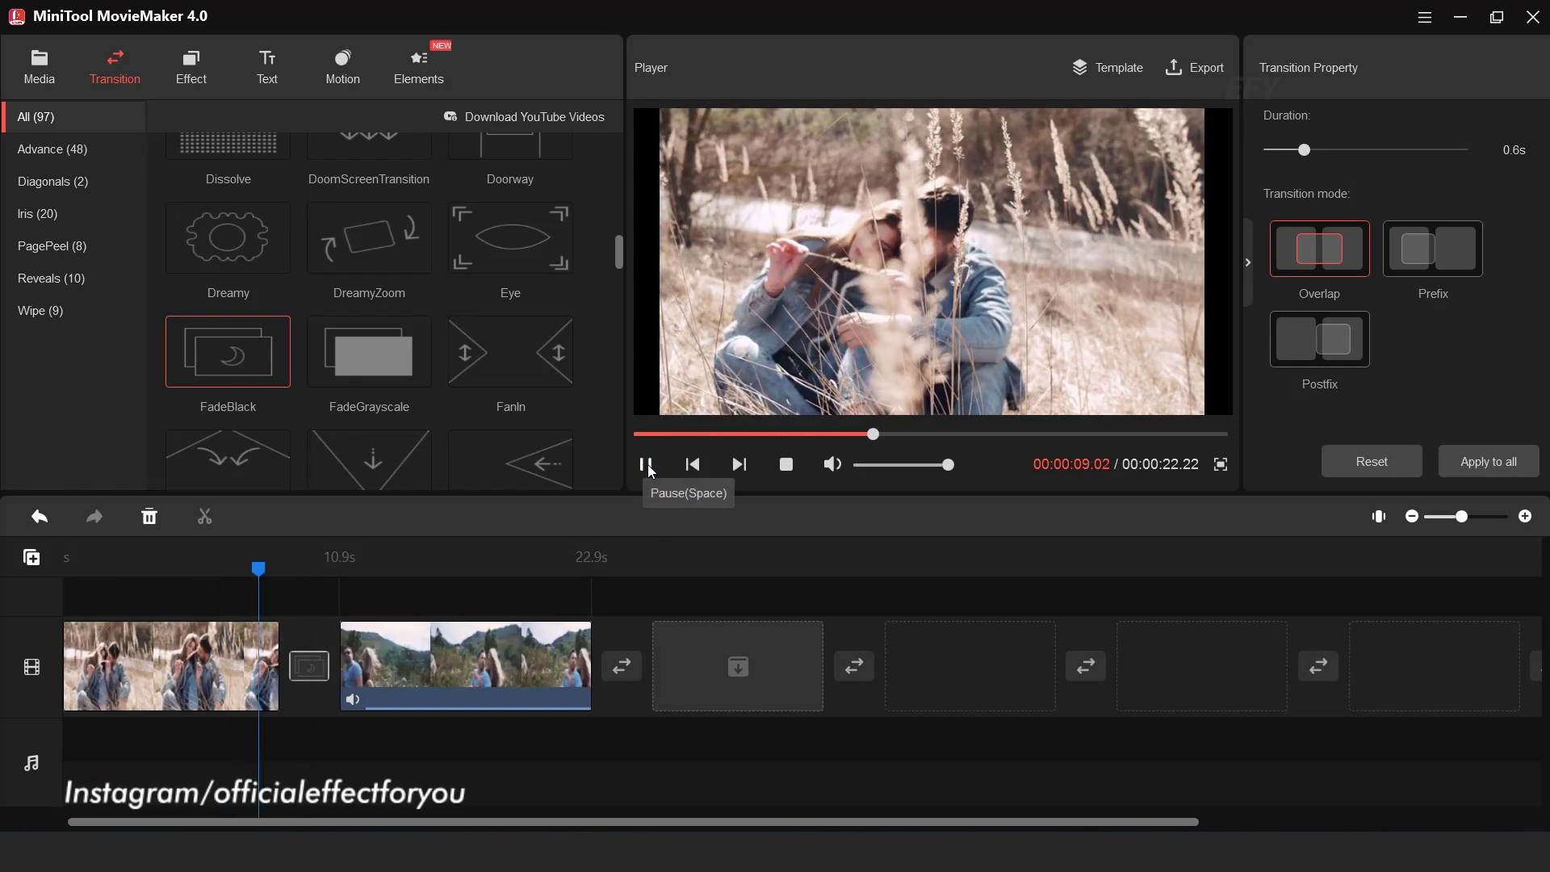
pyautogui.click(646, 465)
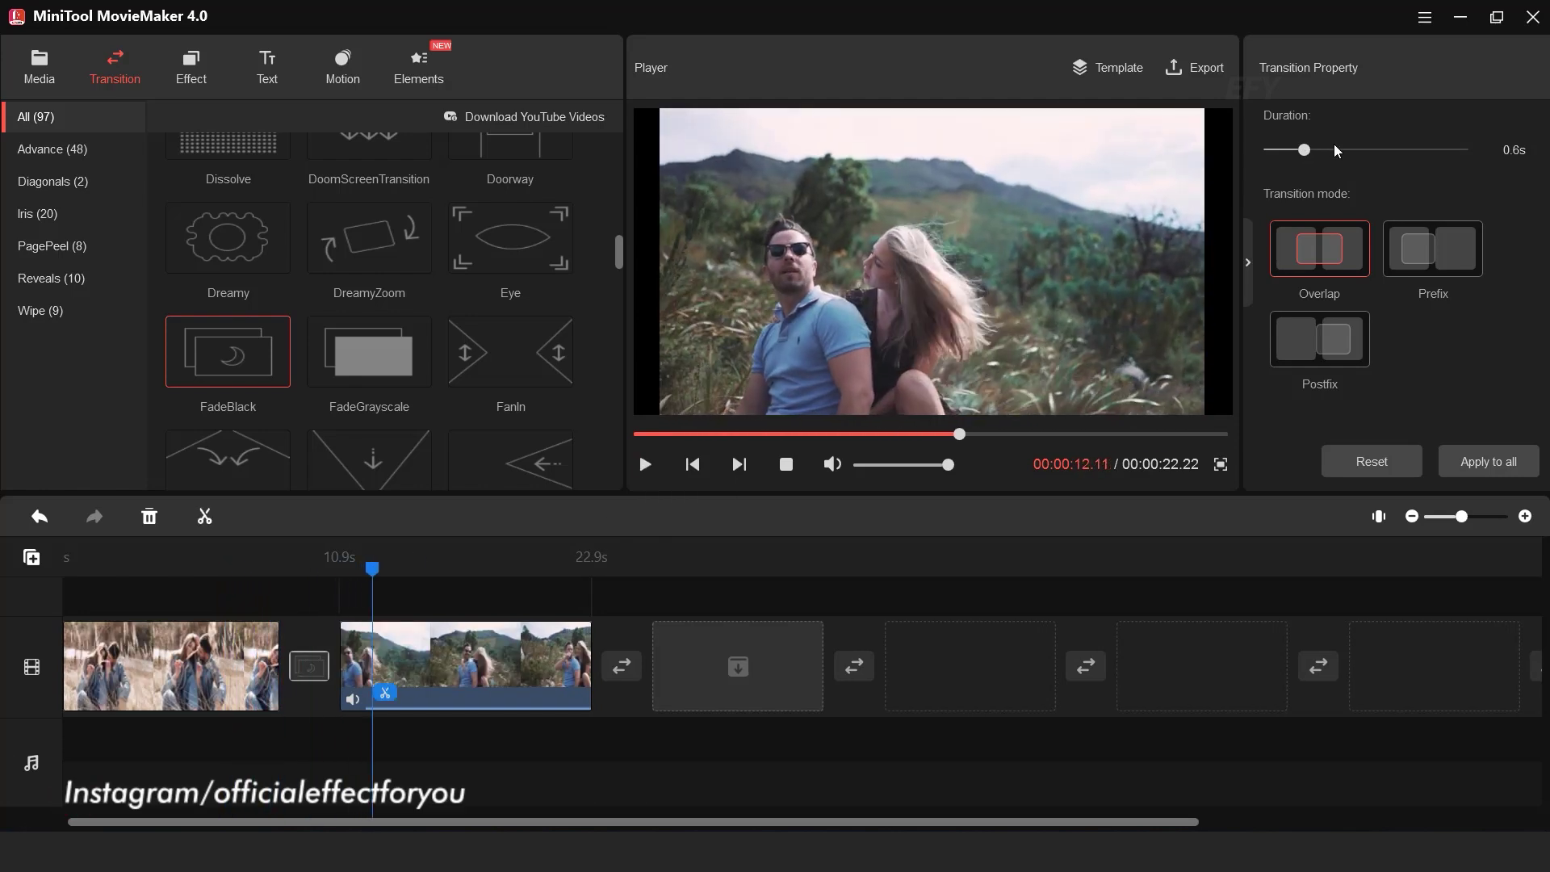
# Set the FadeBlack transition's duration to 0.9 s and play the transition to check it
pyautogui.moveTo(1328, 159); pyautogui.dragTo(1340, 154)
pyautogui.click(646, 467)
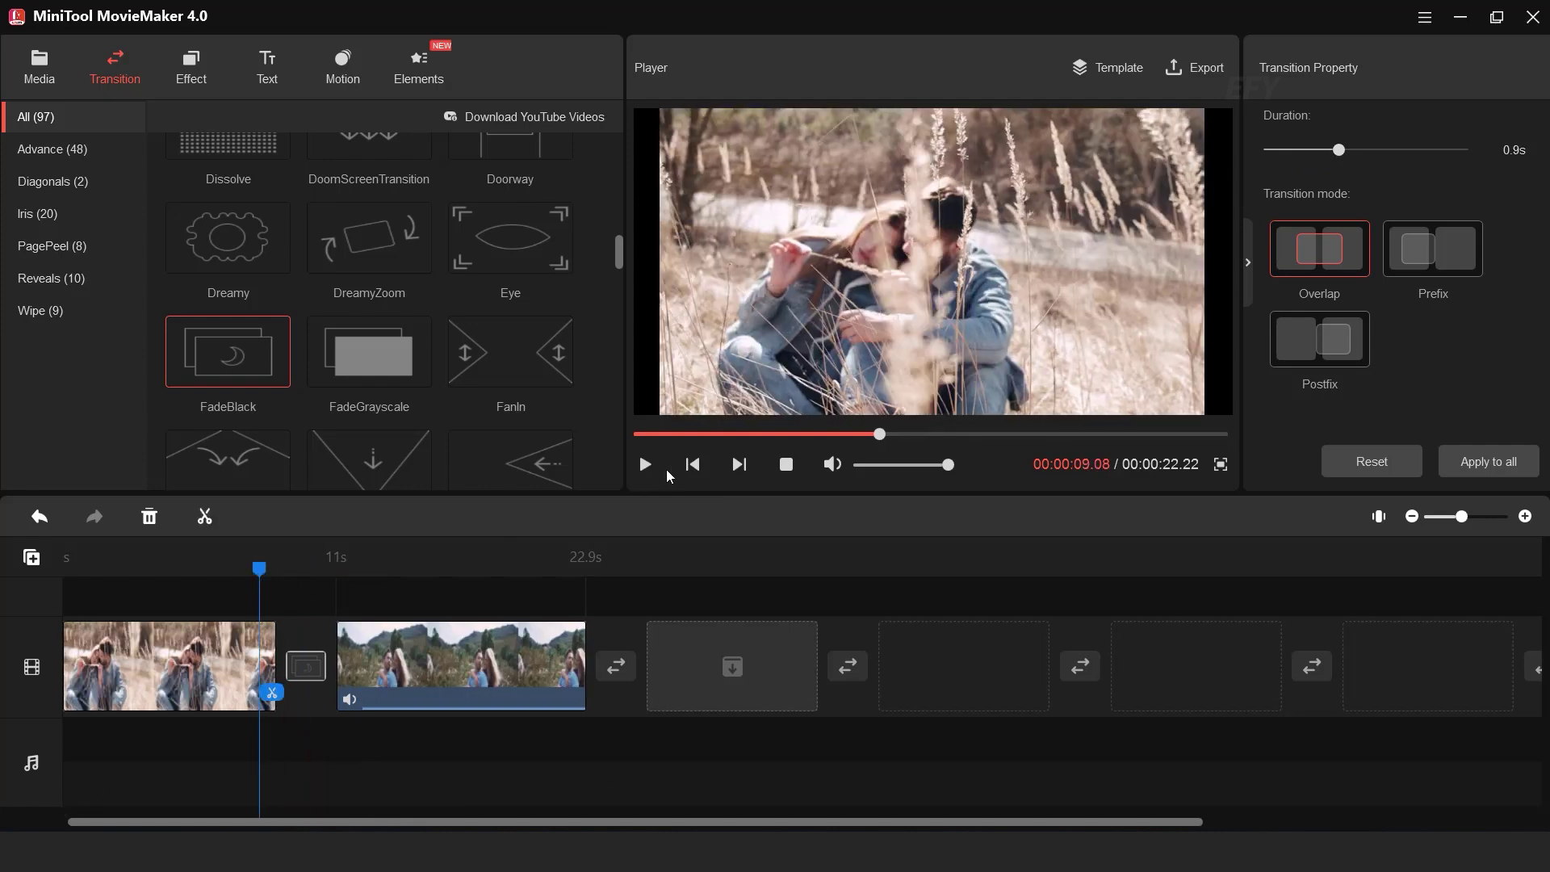
pyautogui.click(646, 465)
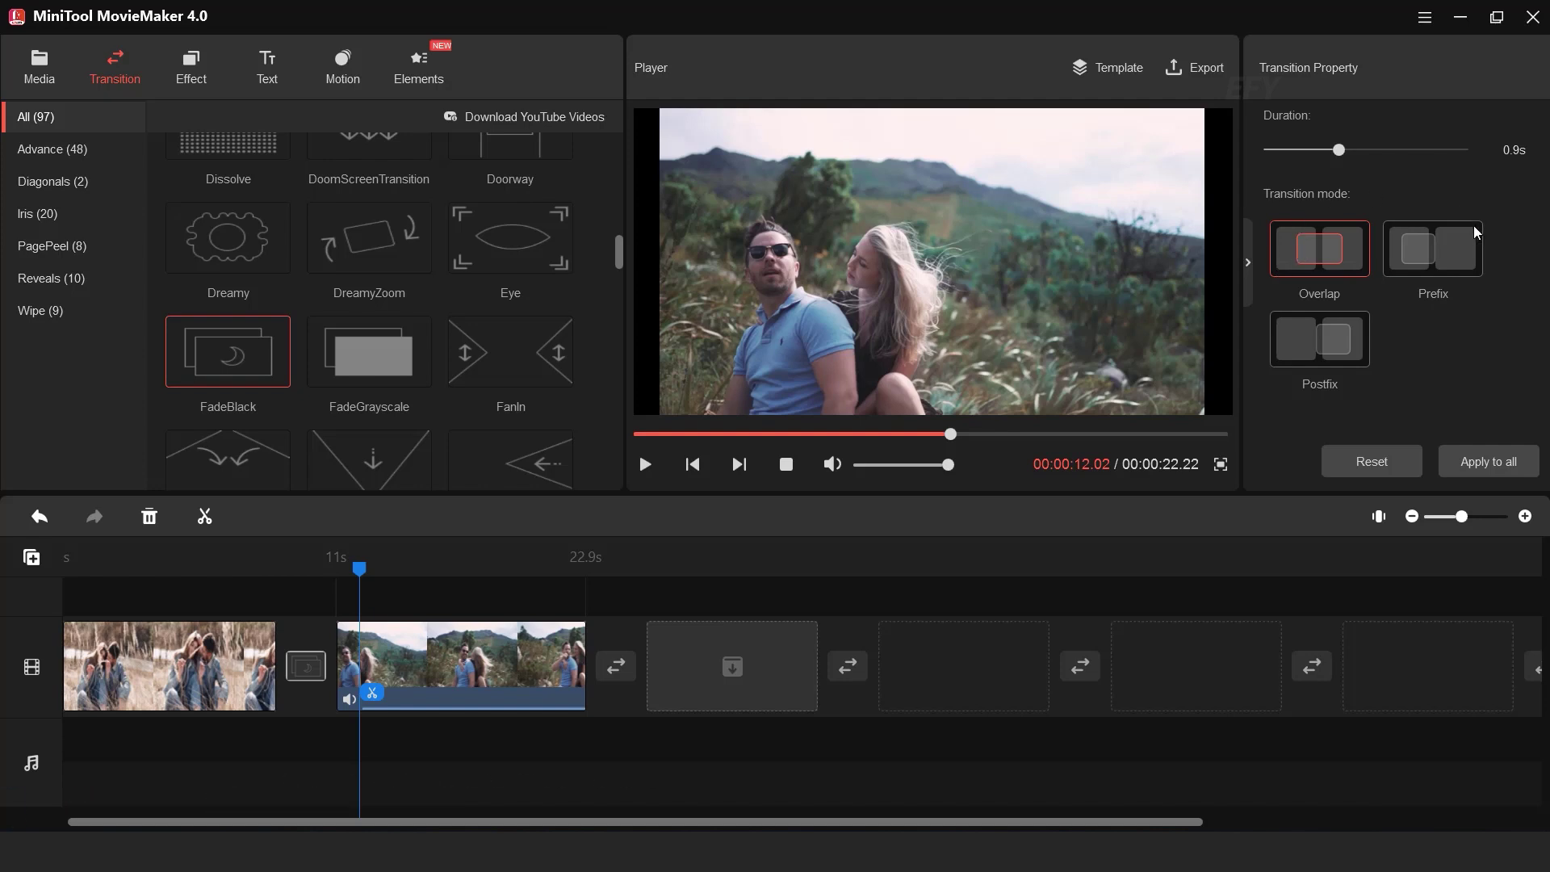
pyautogui.click(331, 652)
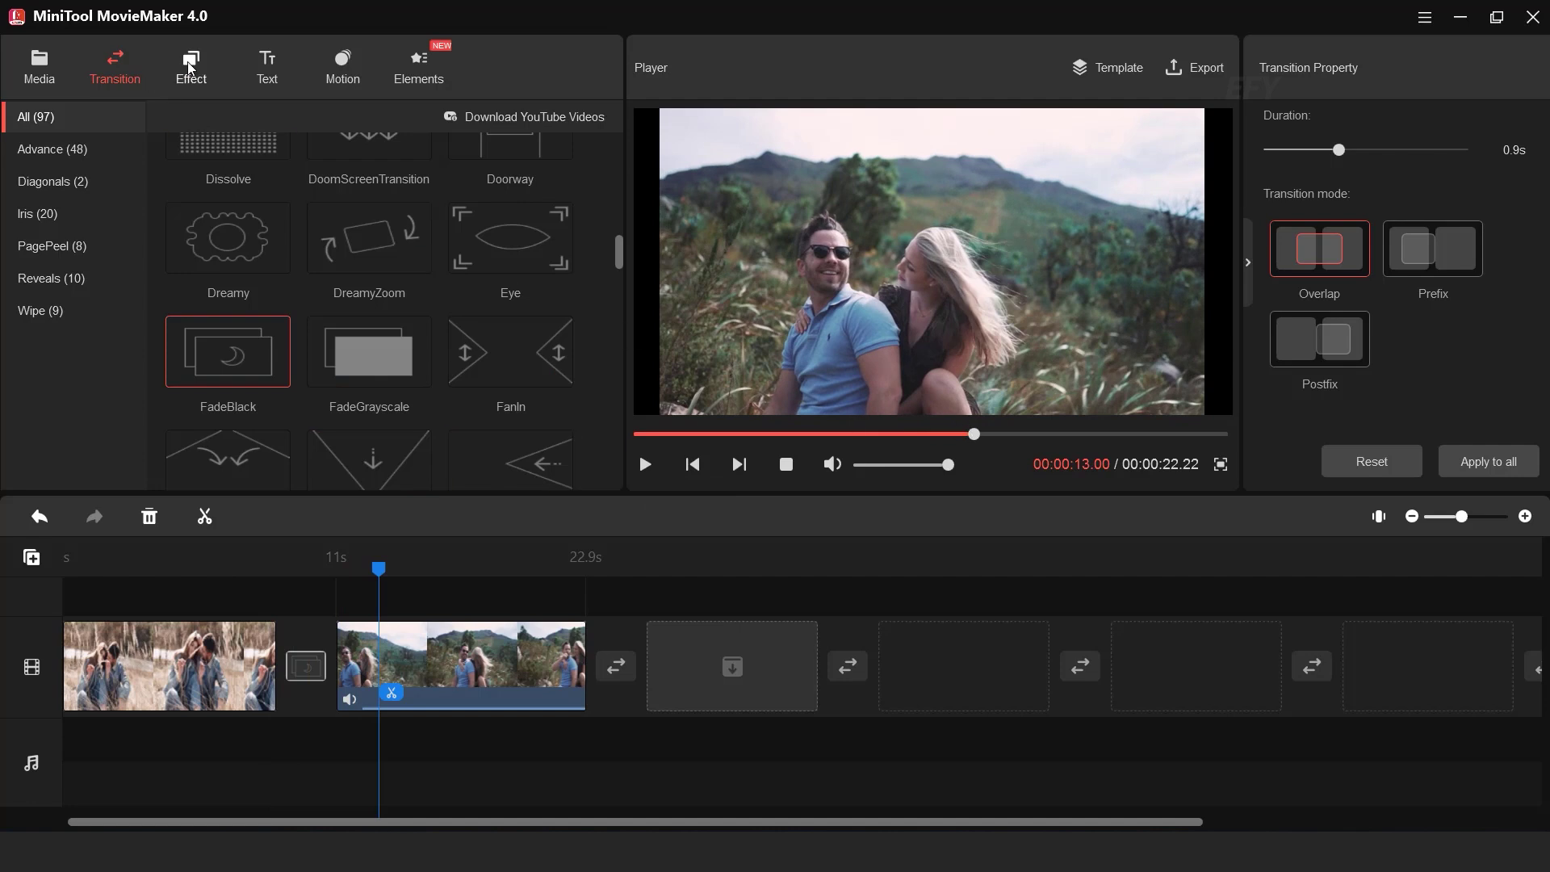
# Browse the full effect library and apply the Healthy effect to the first clip
pyautogui.click(191, 69)
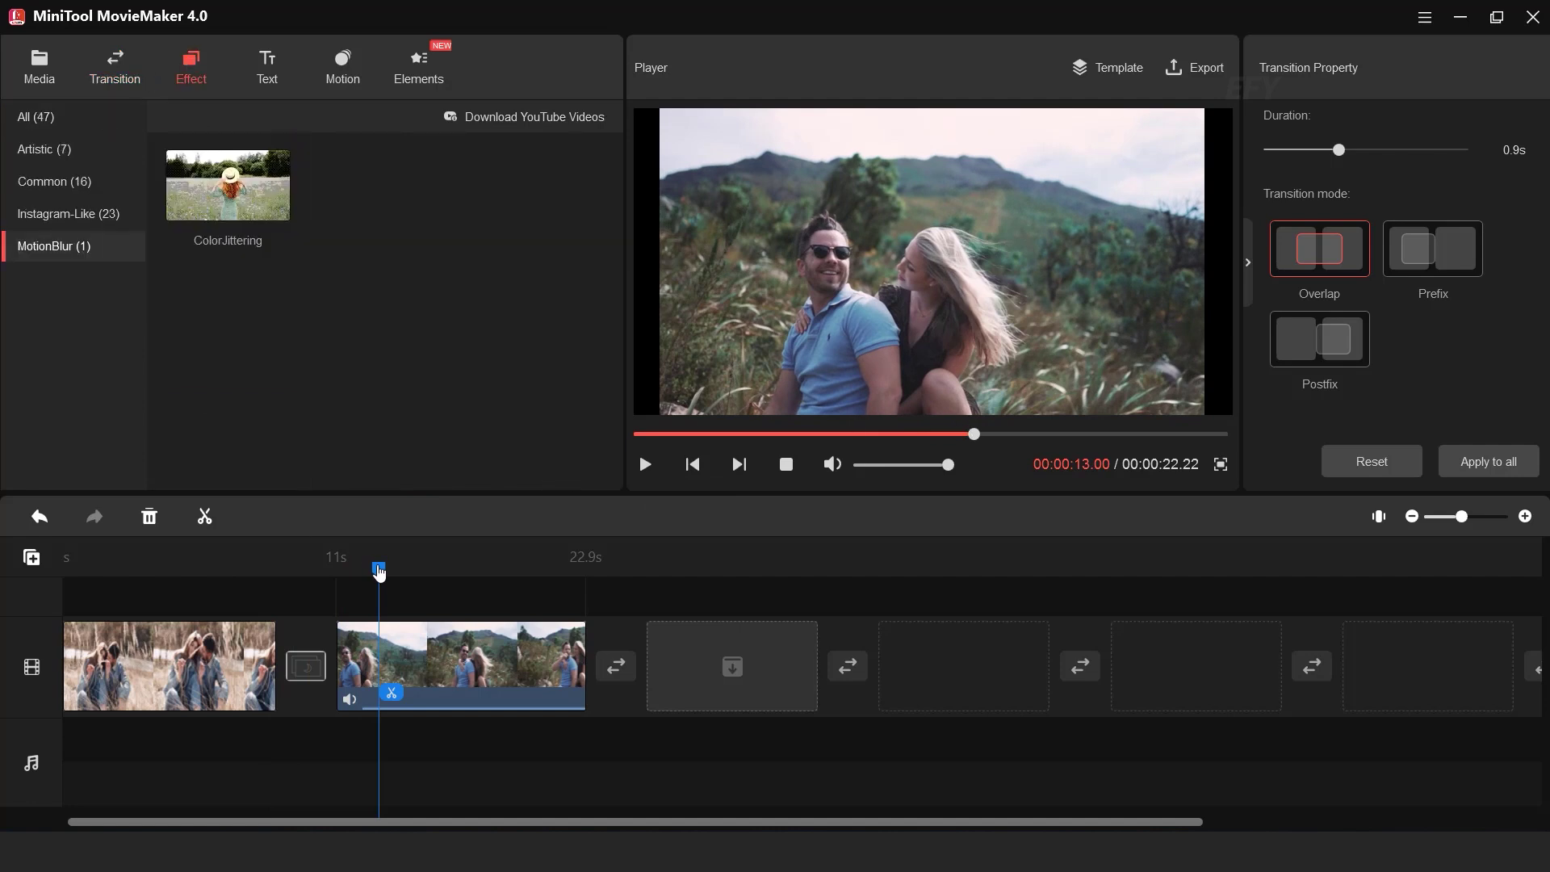
pyautogui.moveTo(380, 570); pyautogui.dragTo(212, 570)
pyautogui.click(52, 118)
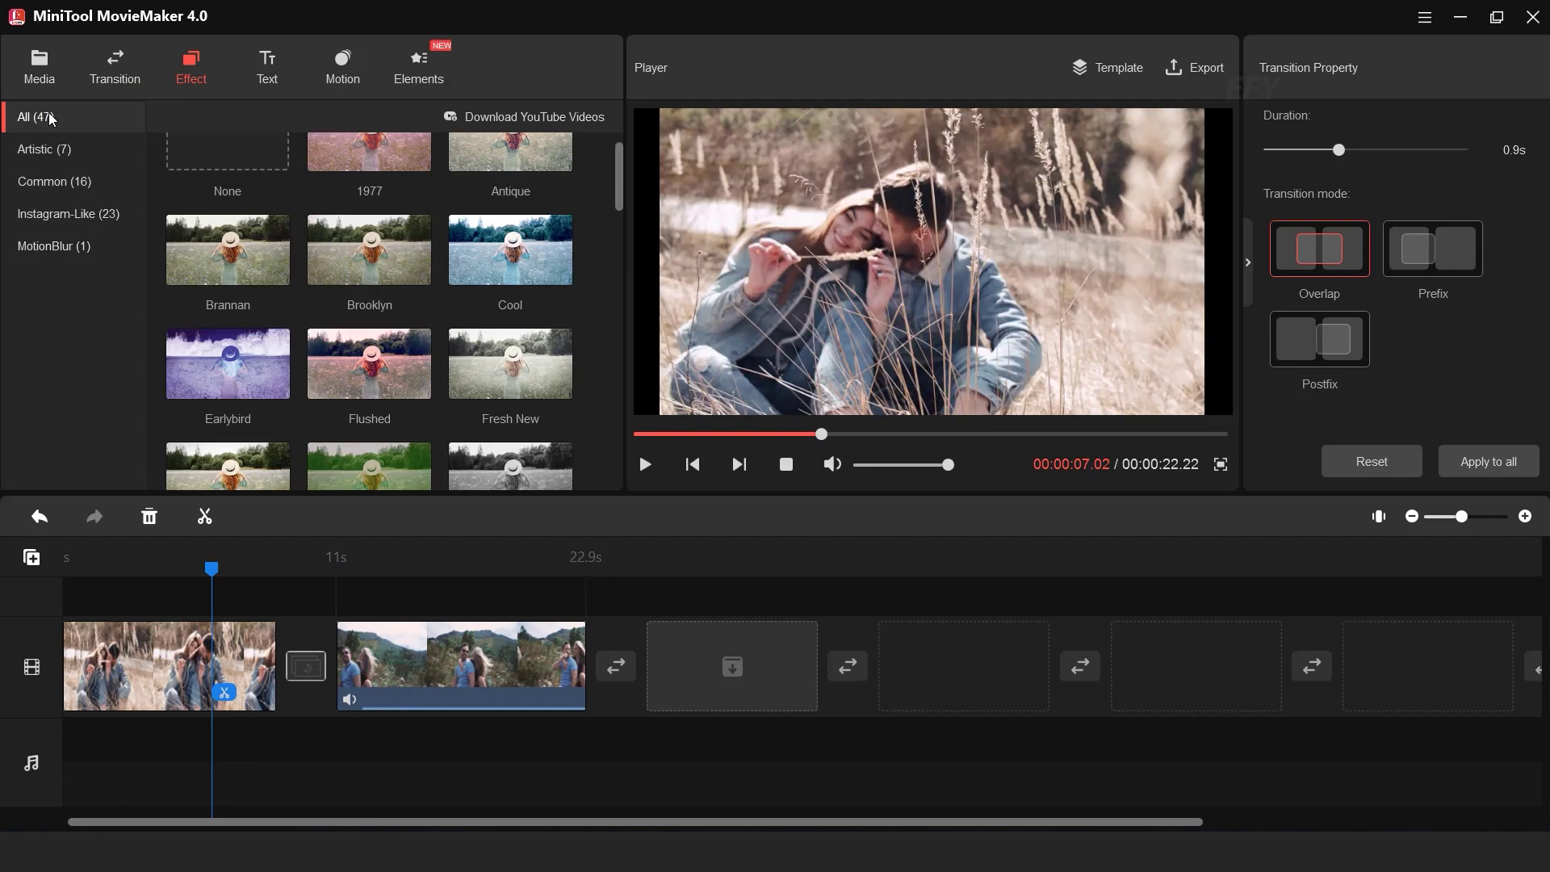
pyautogui.scroll(1, 395, 315)
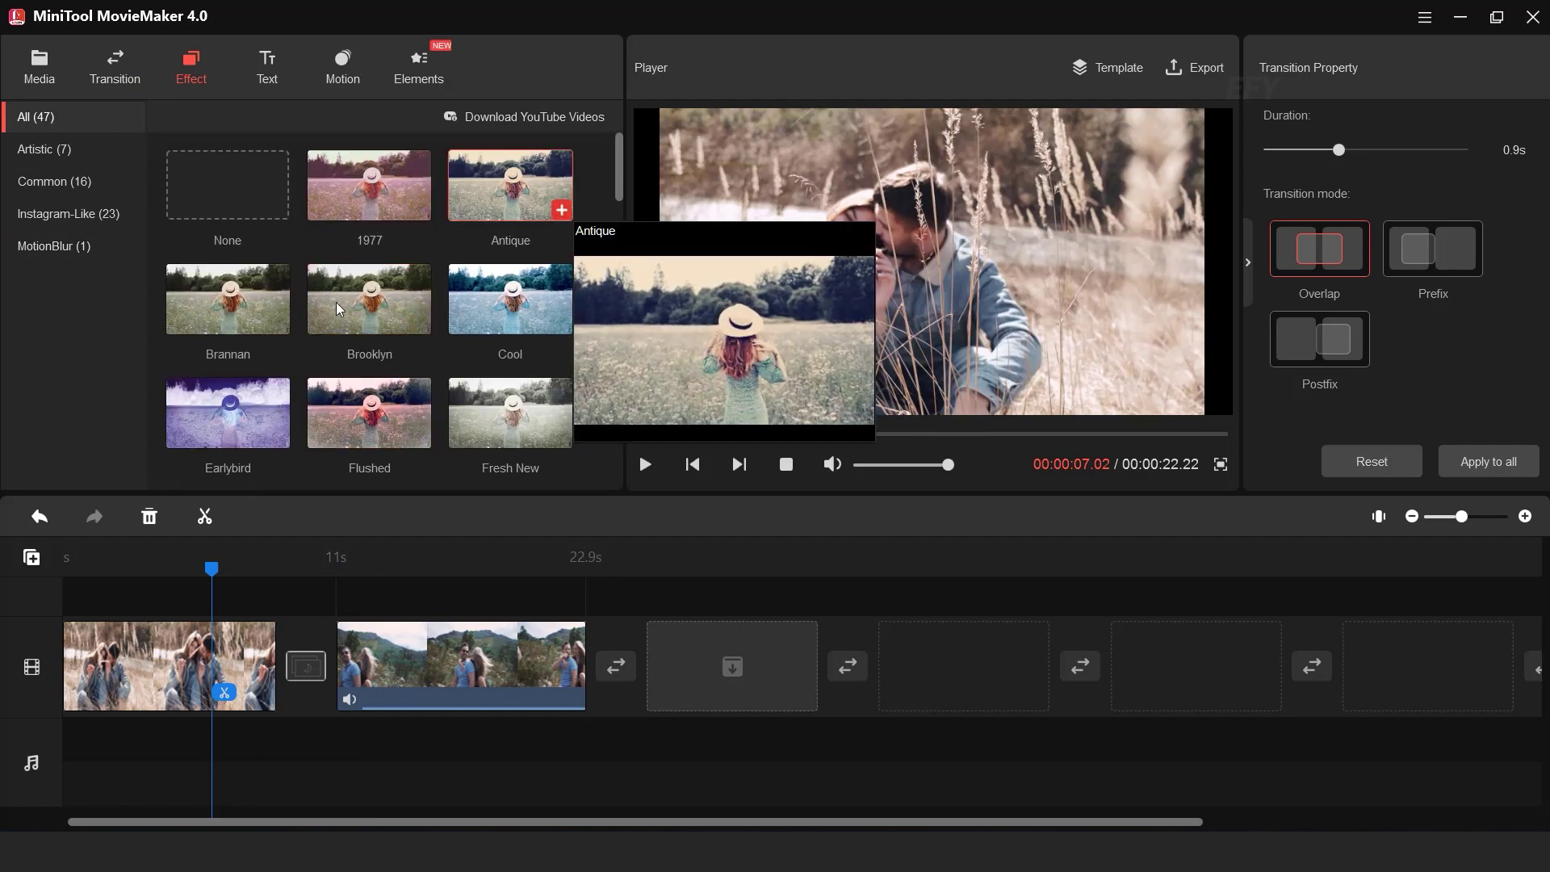
pyautogui.scroll(-1, 338, 310)
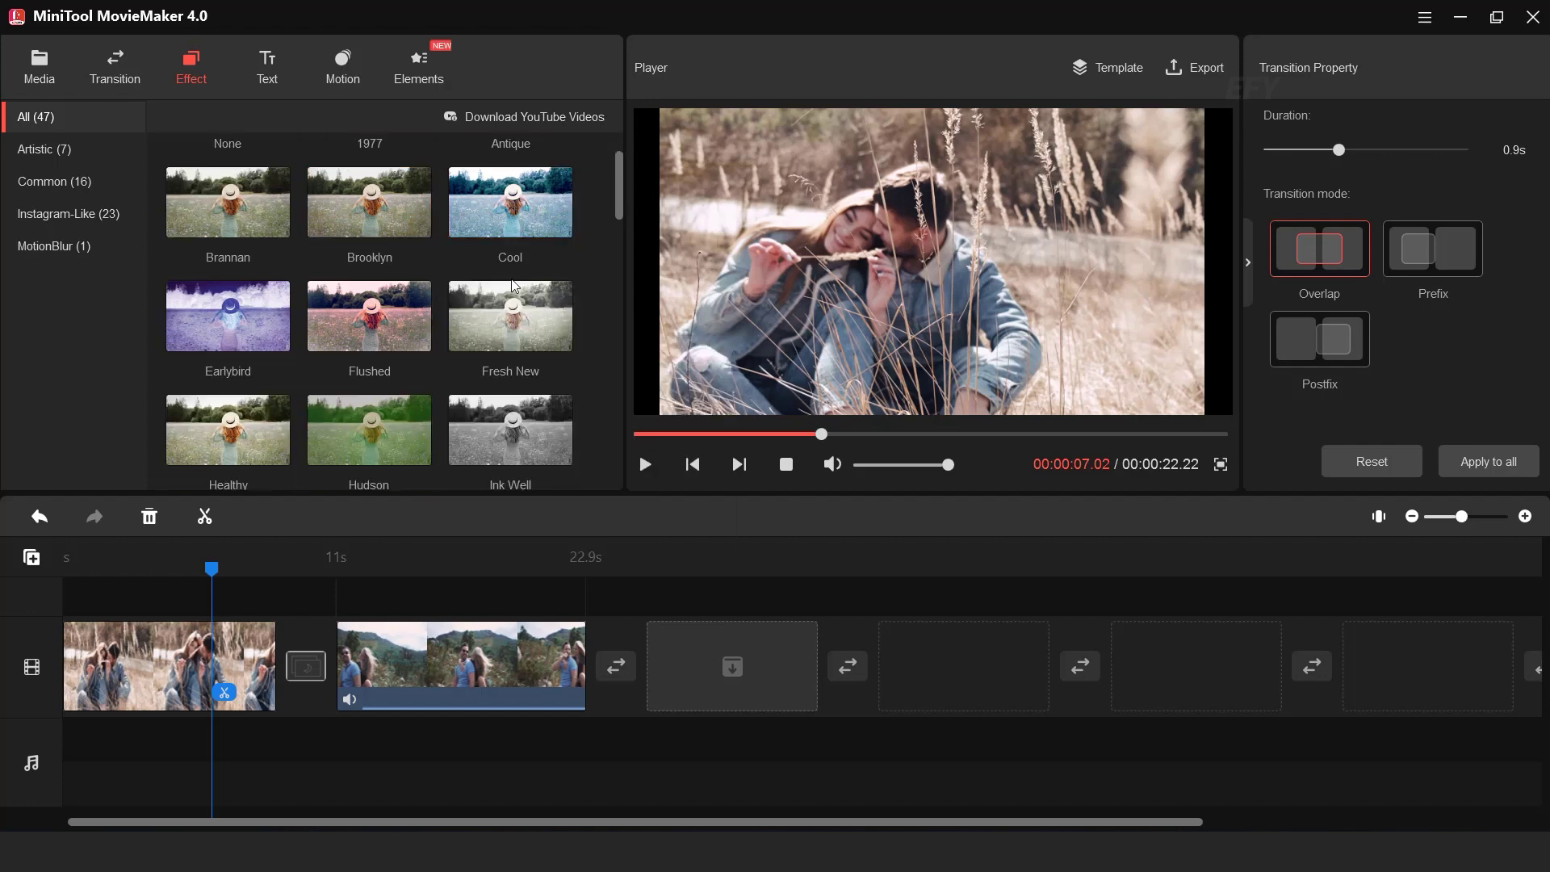
pyautogui.scroll(-2, 234, 244)
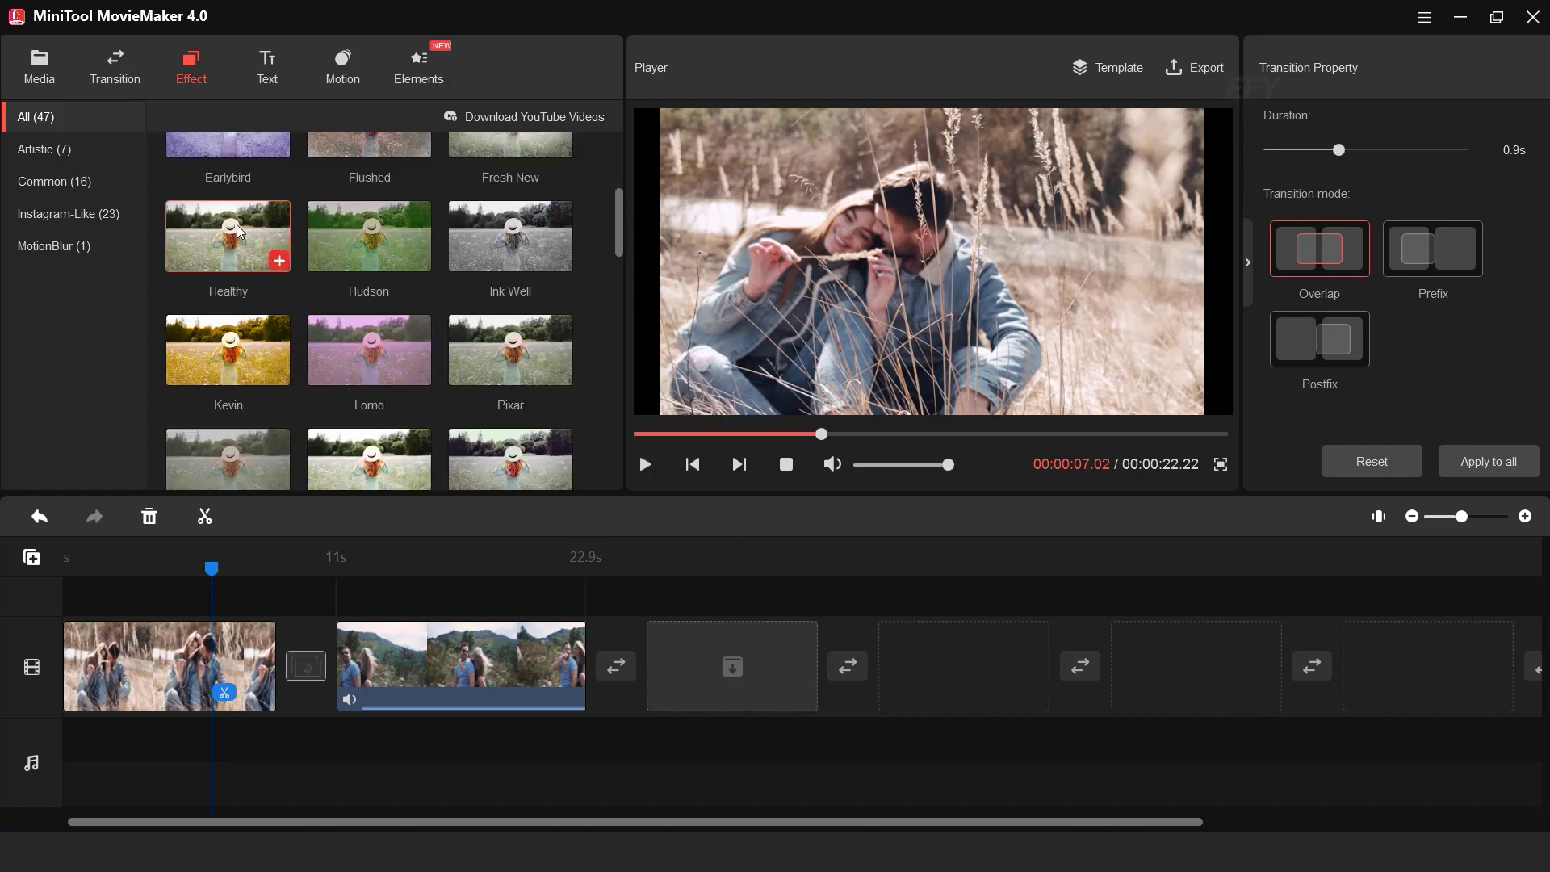
pyautogui.moveTo(239, 234); pyautogui.dragTo(203, 679)
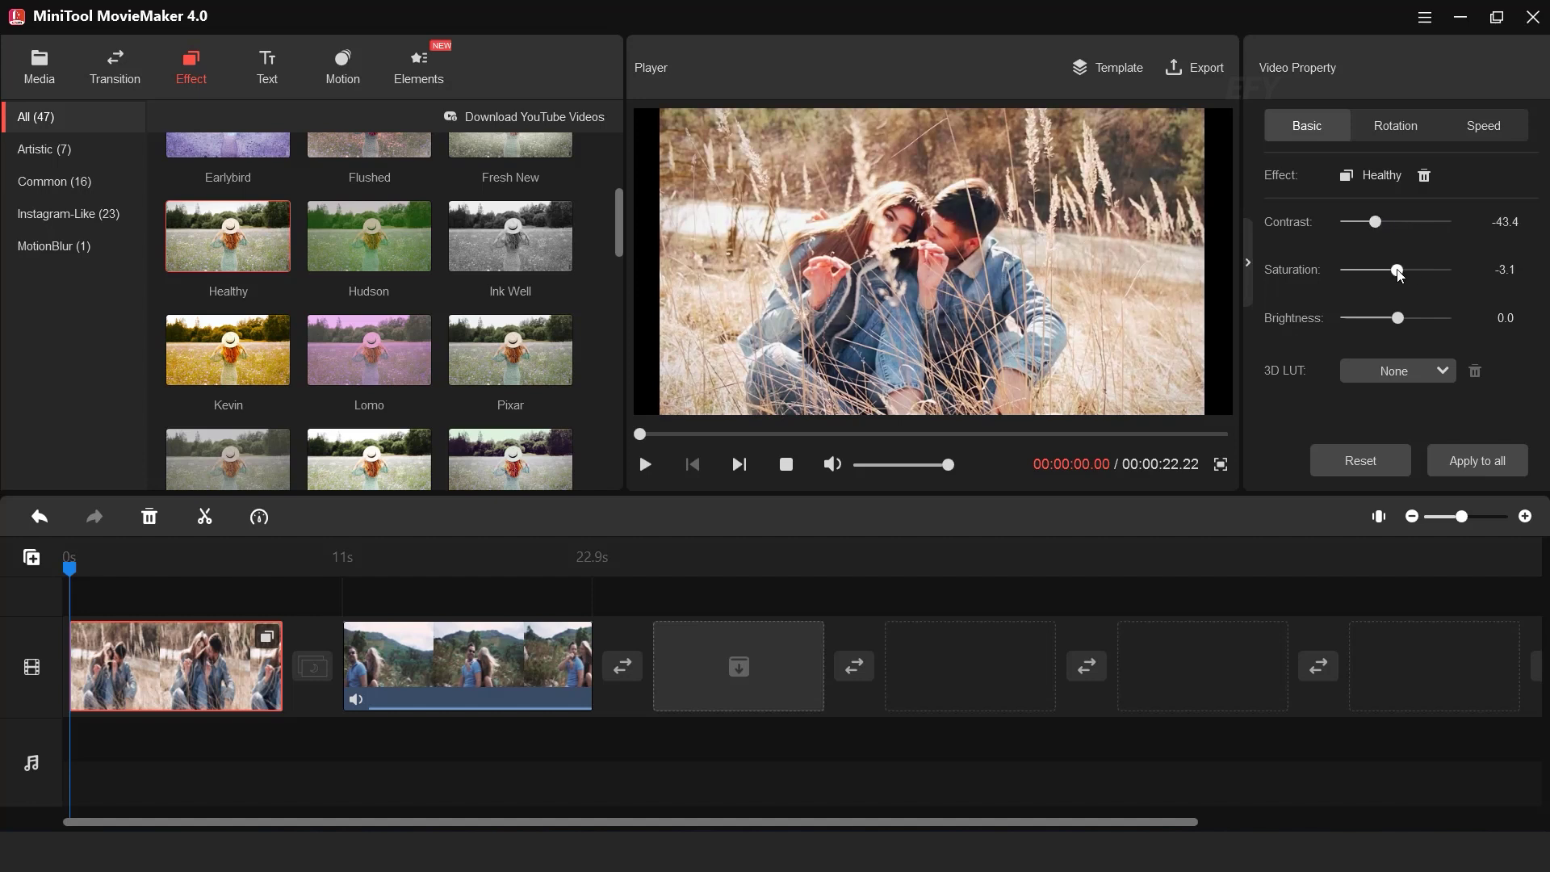
# Set the first clip's brightness to -6.2 and its 3D LUT to Dark Film, after trying 007 Series, B&W Film and Clarity-1-1
pyautogui.moveTo(1405, 325)
pyautogui.mouseDown()
pyautogui.moveTo(1389, 324)
pyautogui.moveTo(1407, 317)
pyautogui.mouseUp()
pyautogui.click(1441, 370)
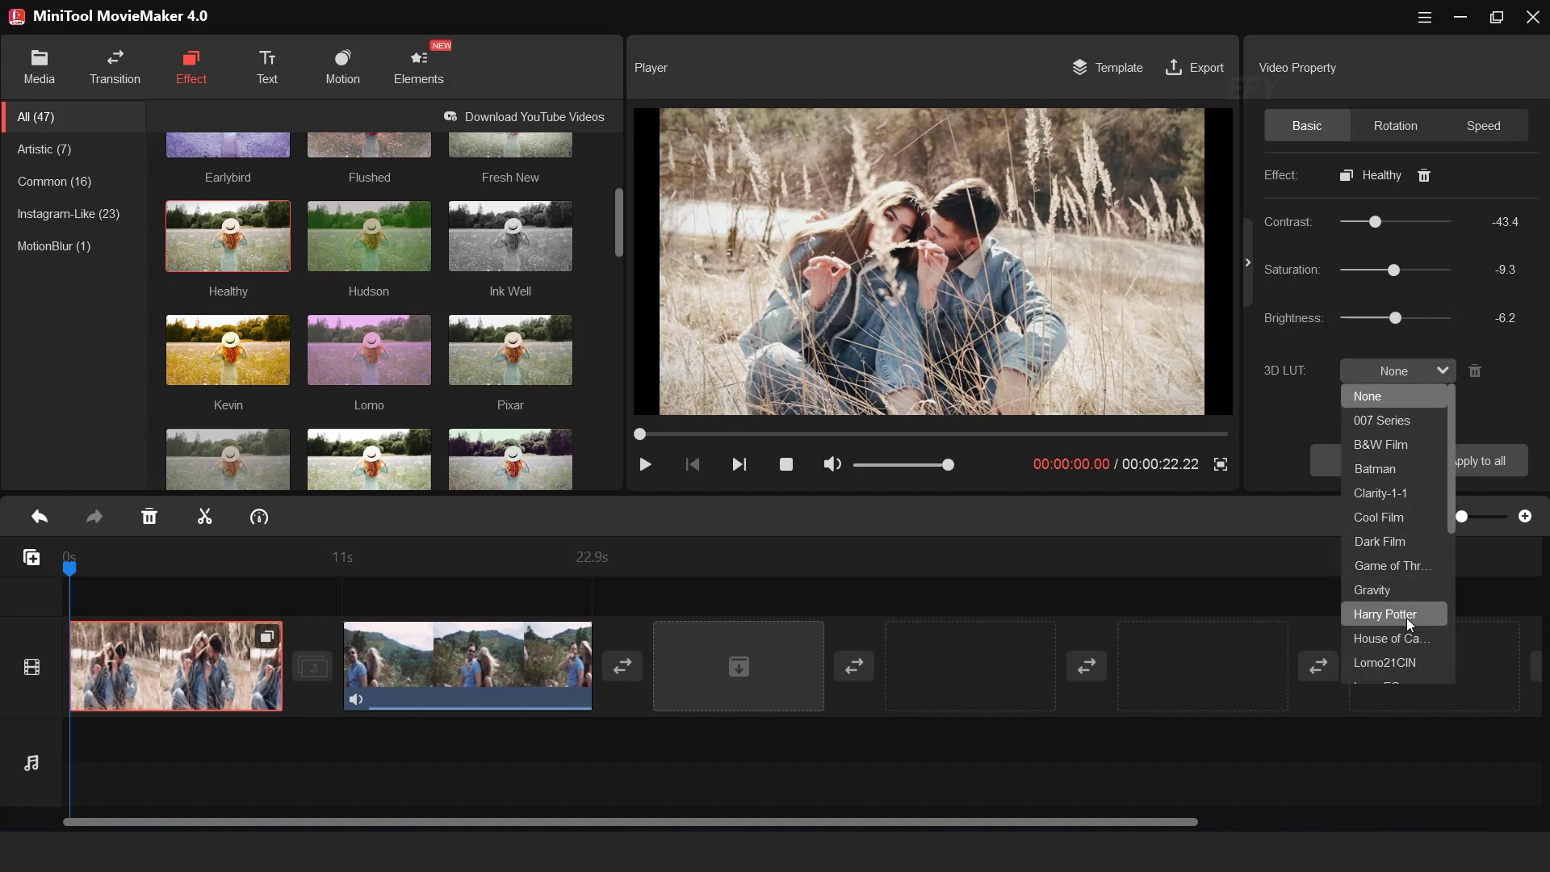
pyautogui.click(1382, 426)
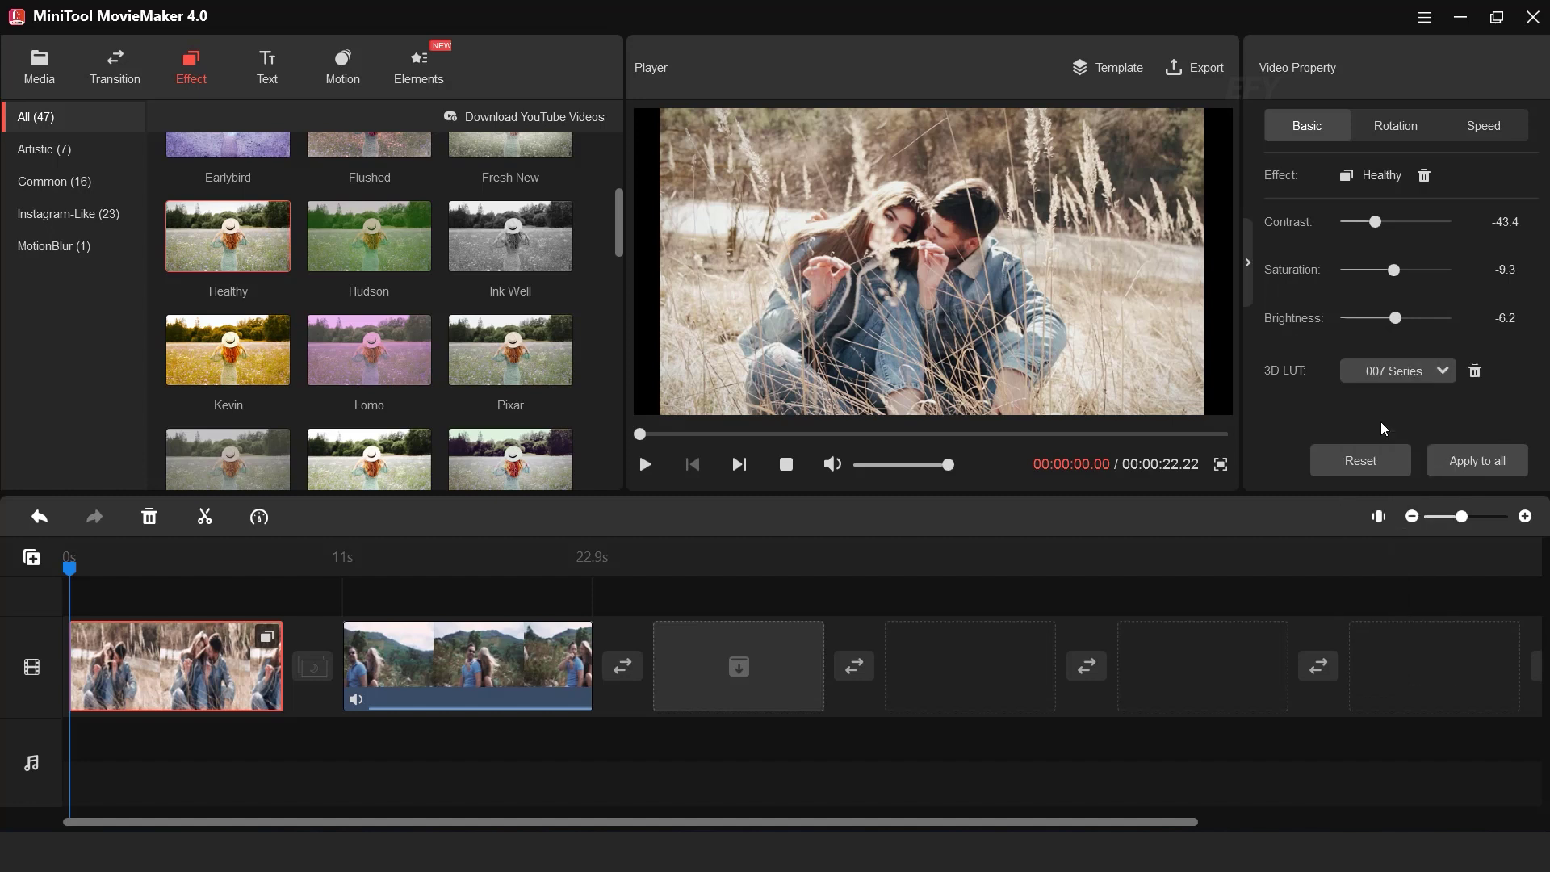
pyautogui.click(1426, 376)
pyautogui.click(1390, 424)
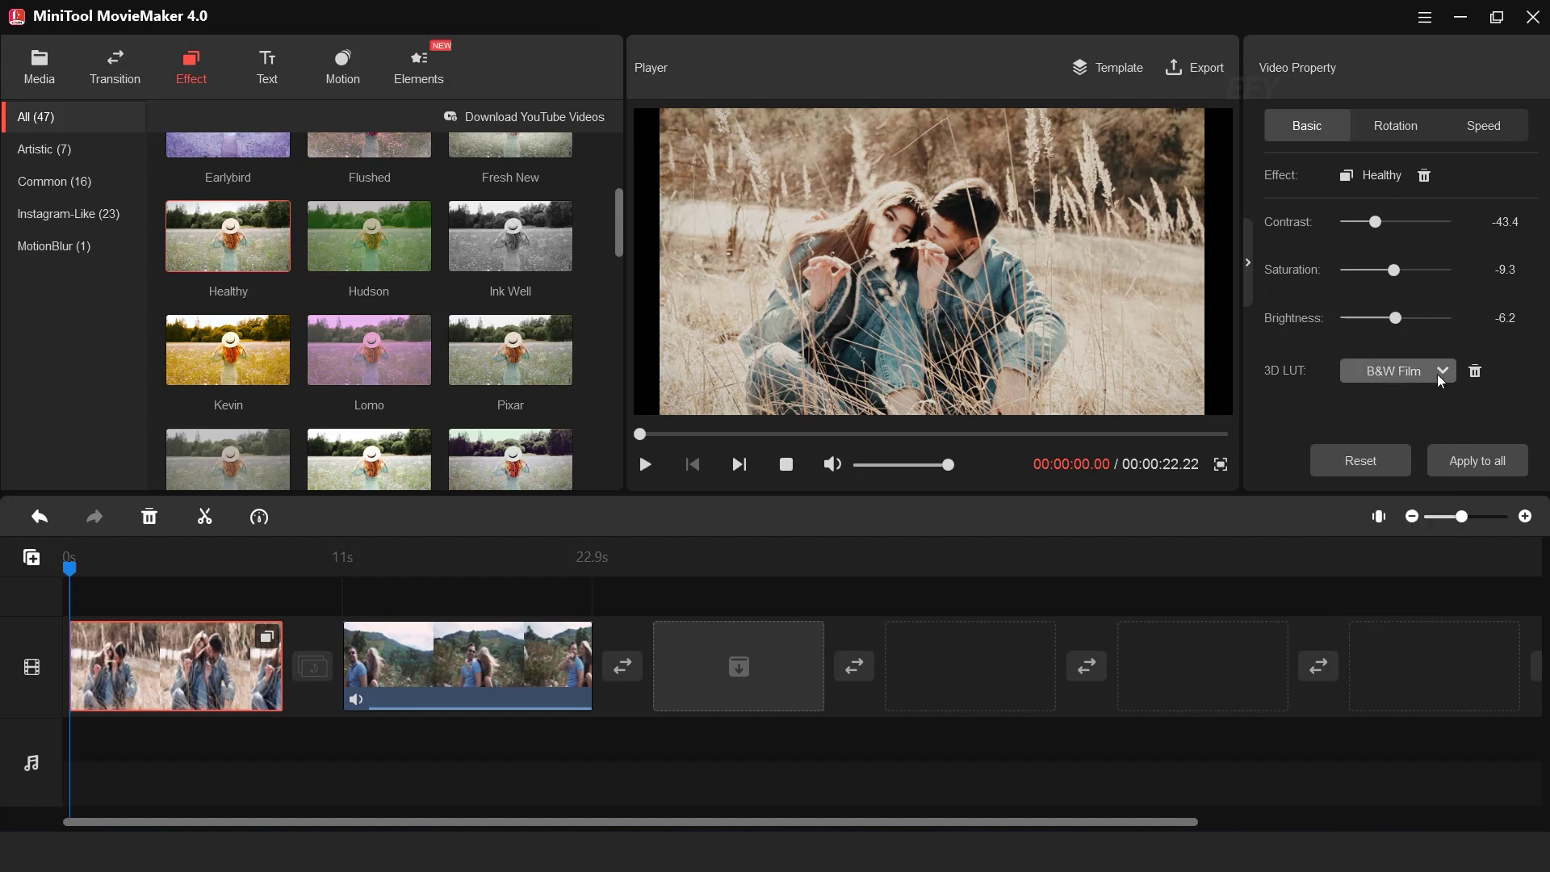
pyautogui.click(1437, 374)
pyautogui.click(1382, 443)
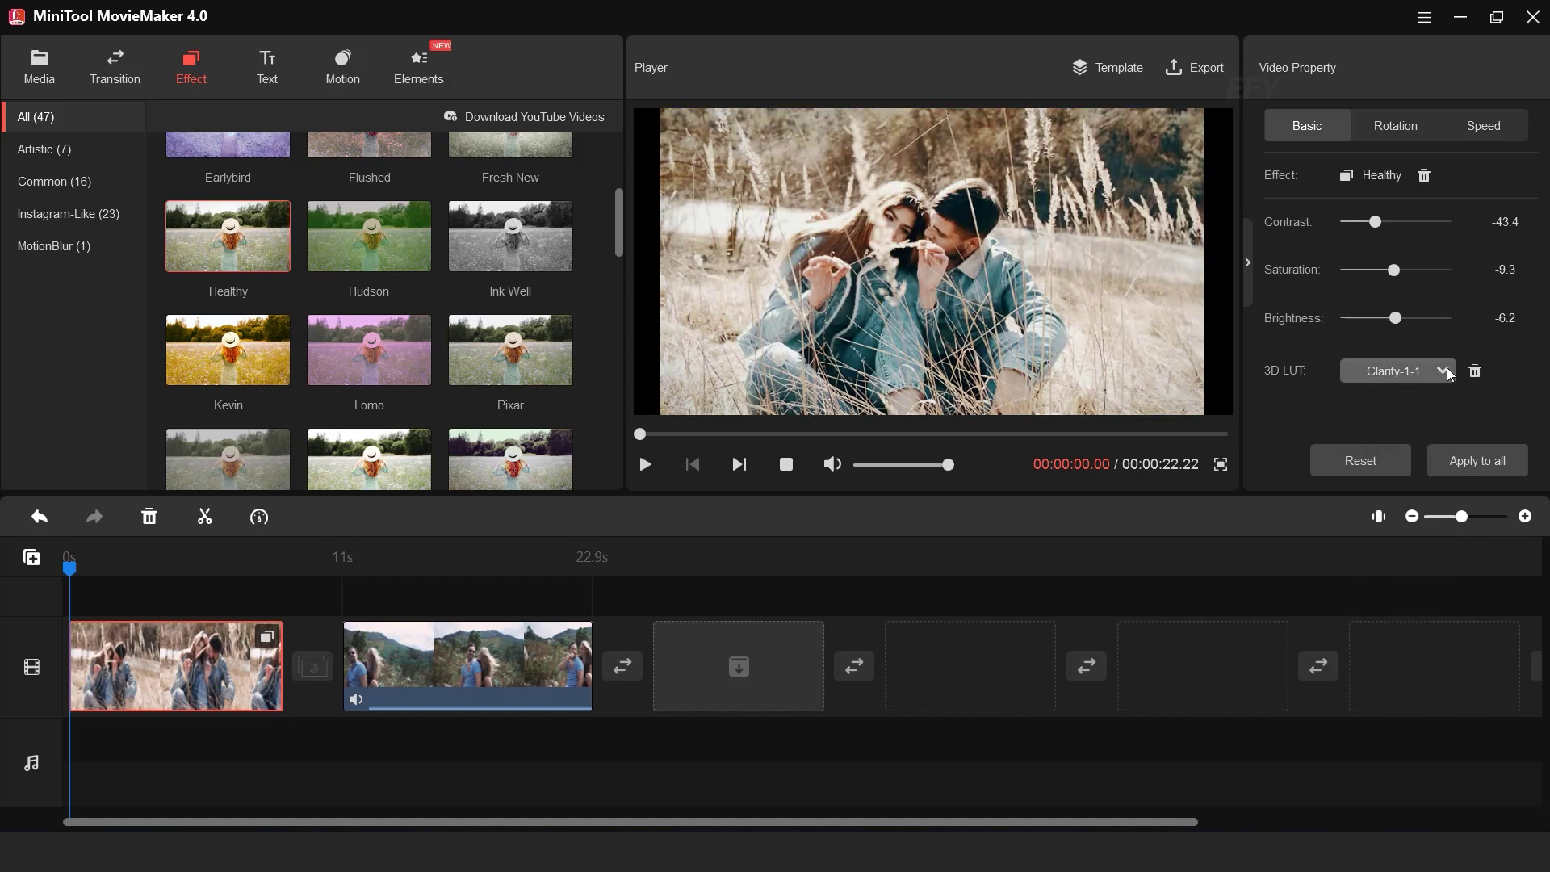
pyautogui.click(1447, 367)
pyautogui.click(1384, 443)
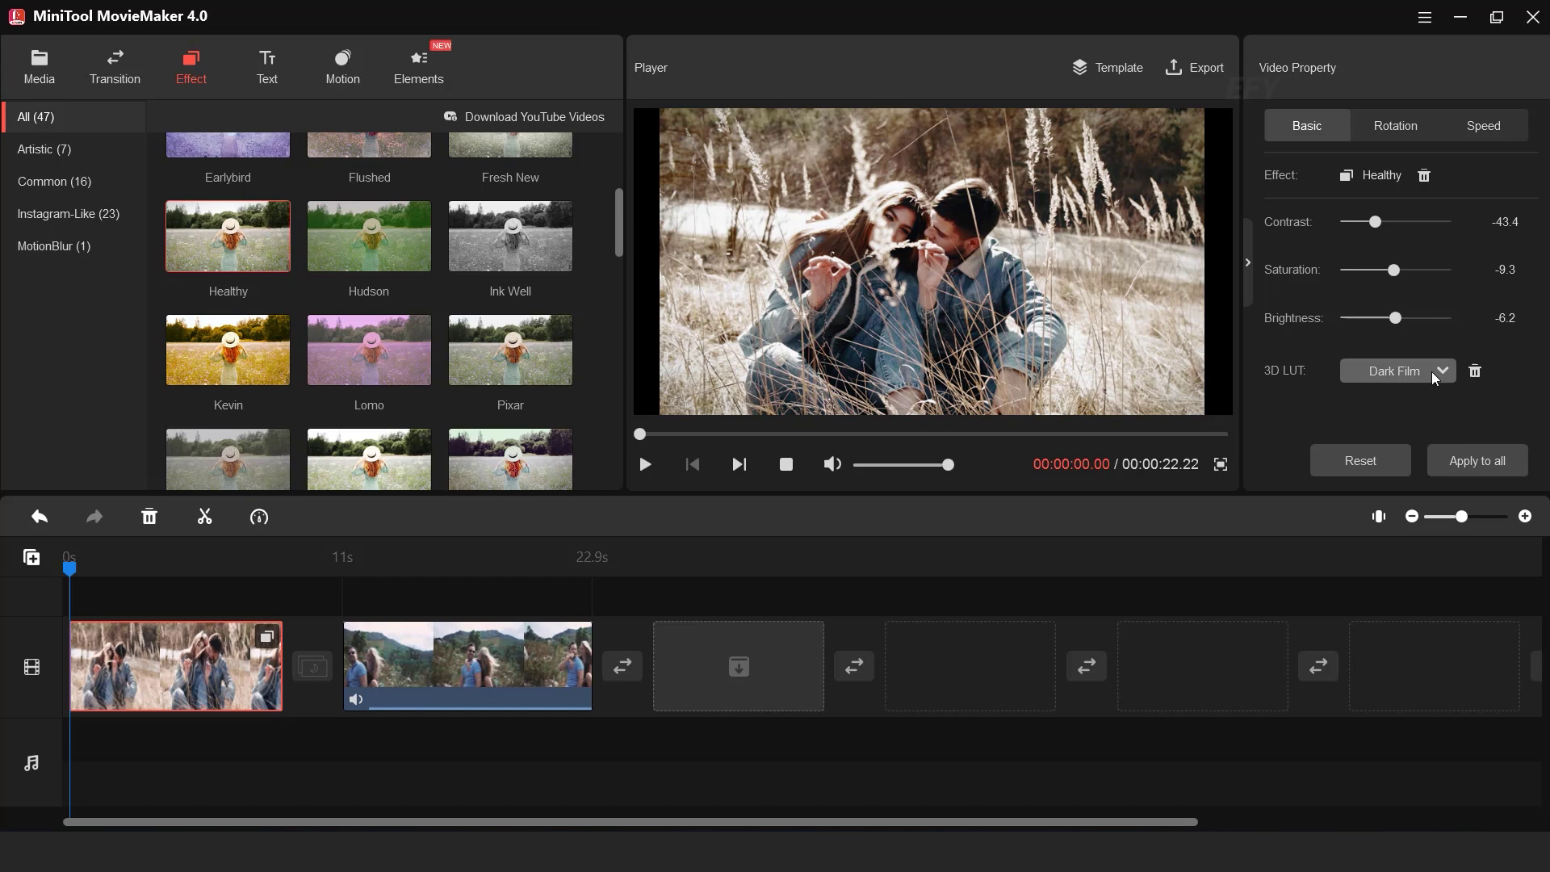
# Set the first clip's contrast to -15.5 and brightness to 10.9, check other frames, and apply the look to all clips
pyautogui.moveTo(68, 574); pyautogui.dragTo(236, 574)
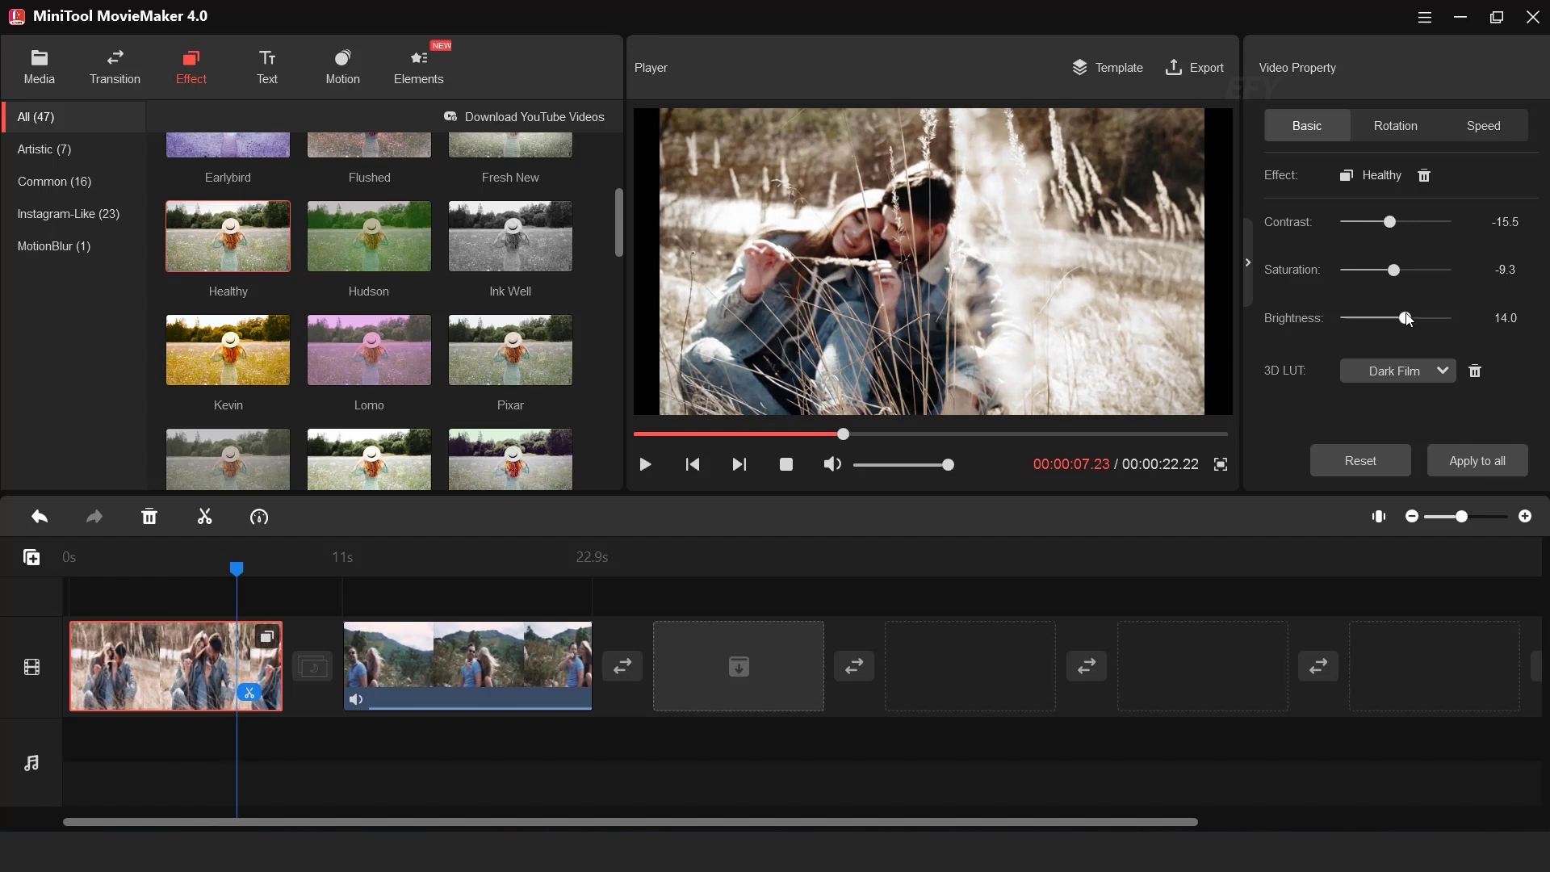
pyautogui.click(200, 565)
pyautogui.click(177, 565)
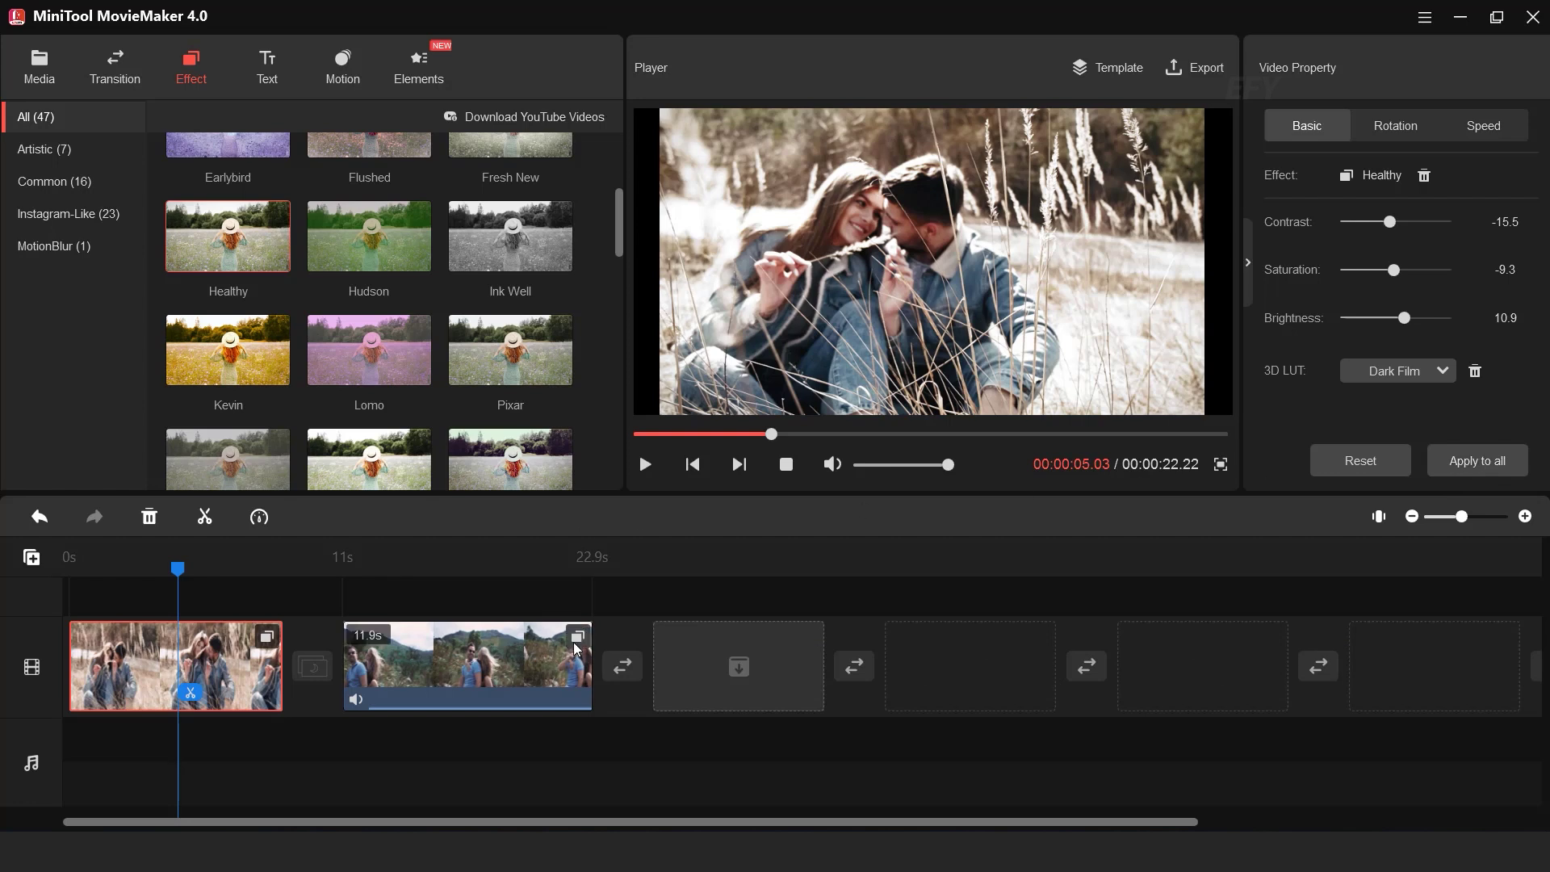
# Play both clips to review the applied effect and colour adjustments, and return to the first clip
pyautogui.click(647, 466)
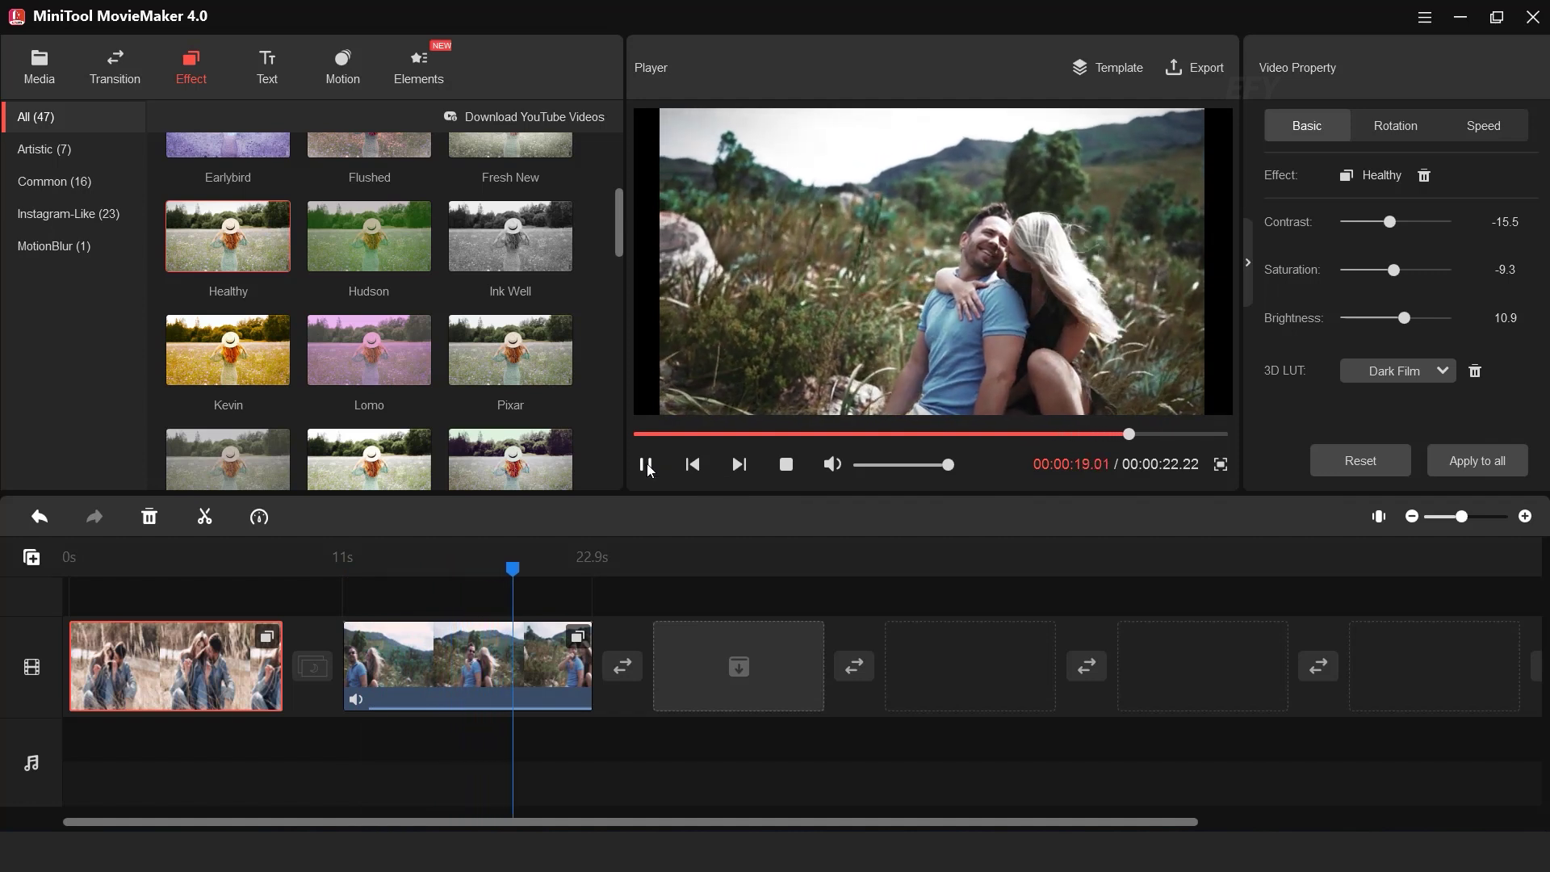
pyautogui.click(646, 465)
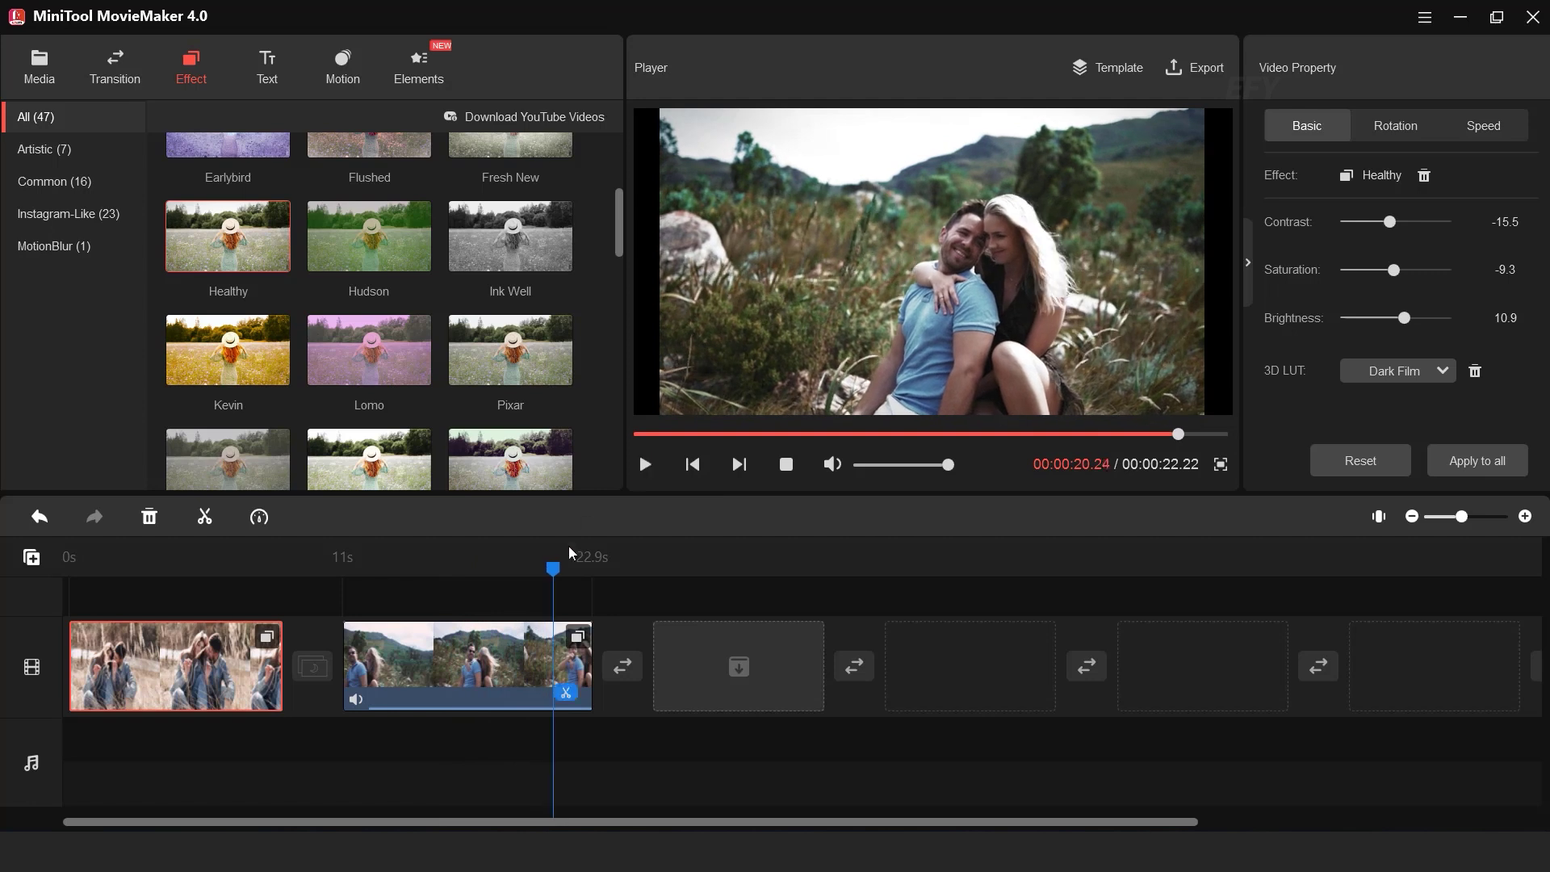
pyautogui.moveTo(556, 577); pyautogui.dragTo(224, 577)
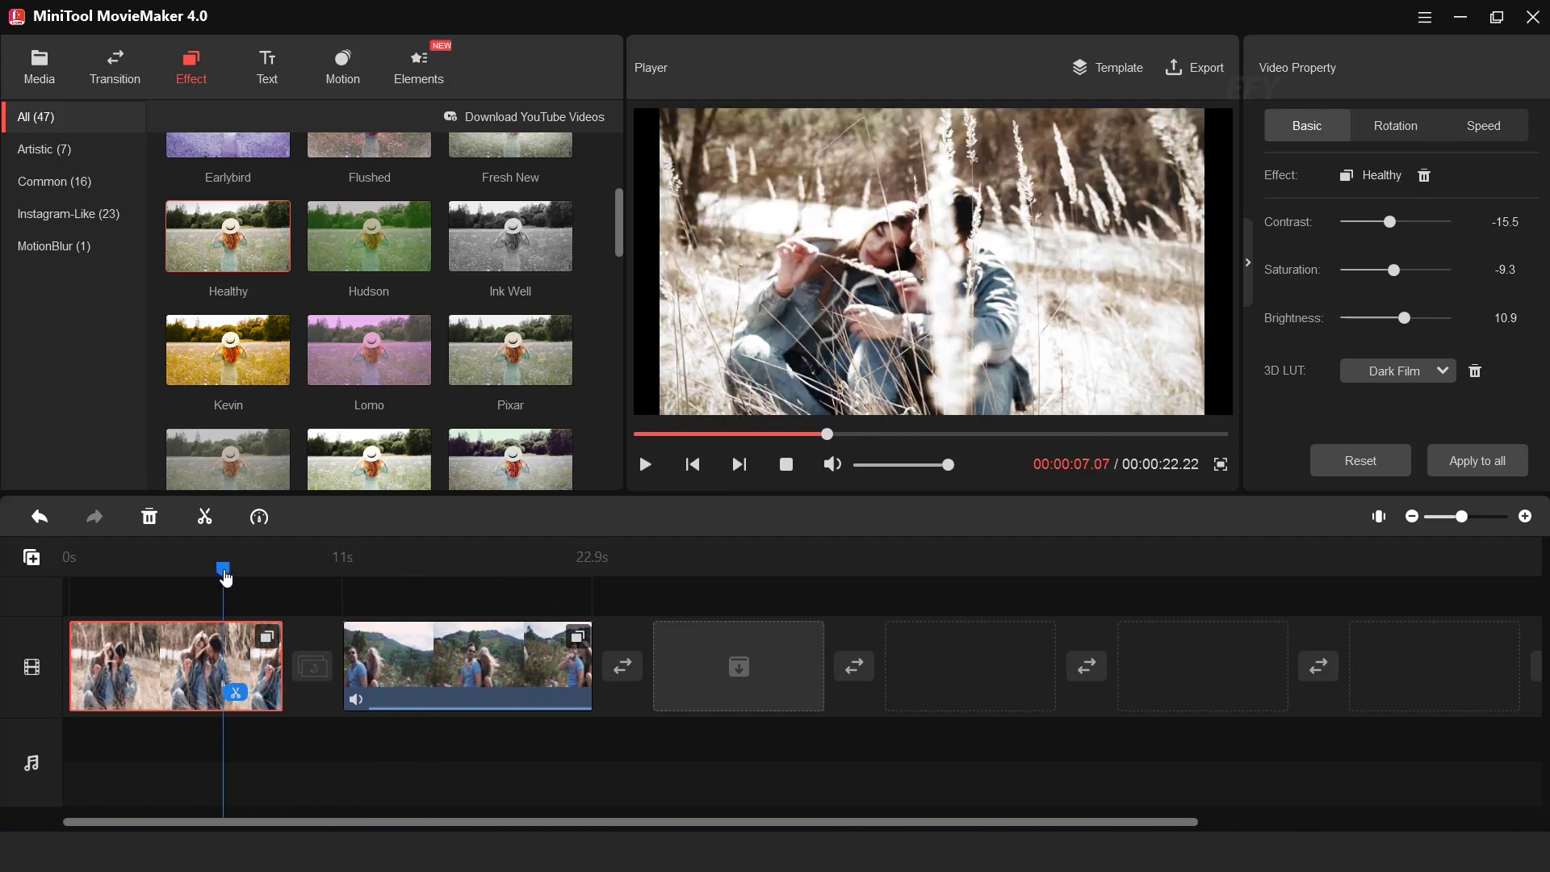
# Try the Ink Well effect on the first clip and undo it
pyautogui.scroll(-1, 614, 255)
pyautogui.scroll(1, 618, 258)
pyautogui.hotkey('ctrl', 'z')
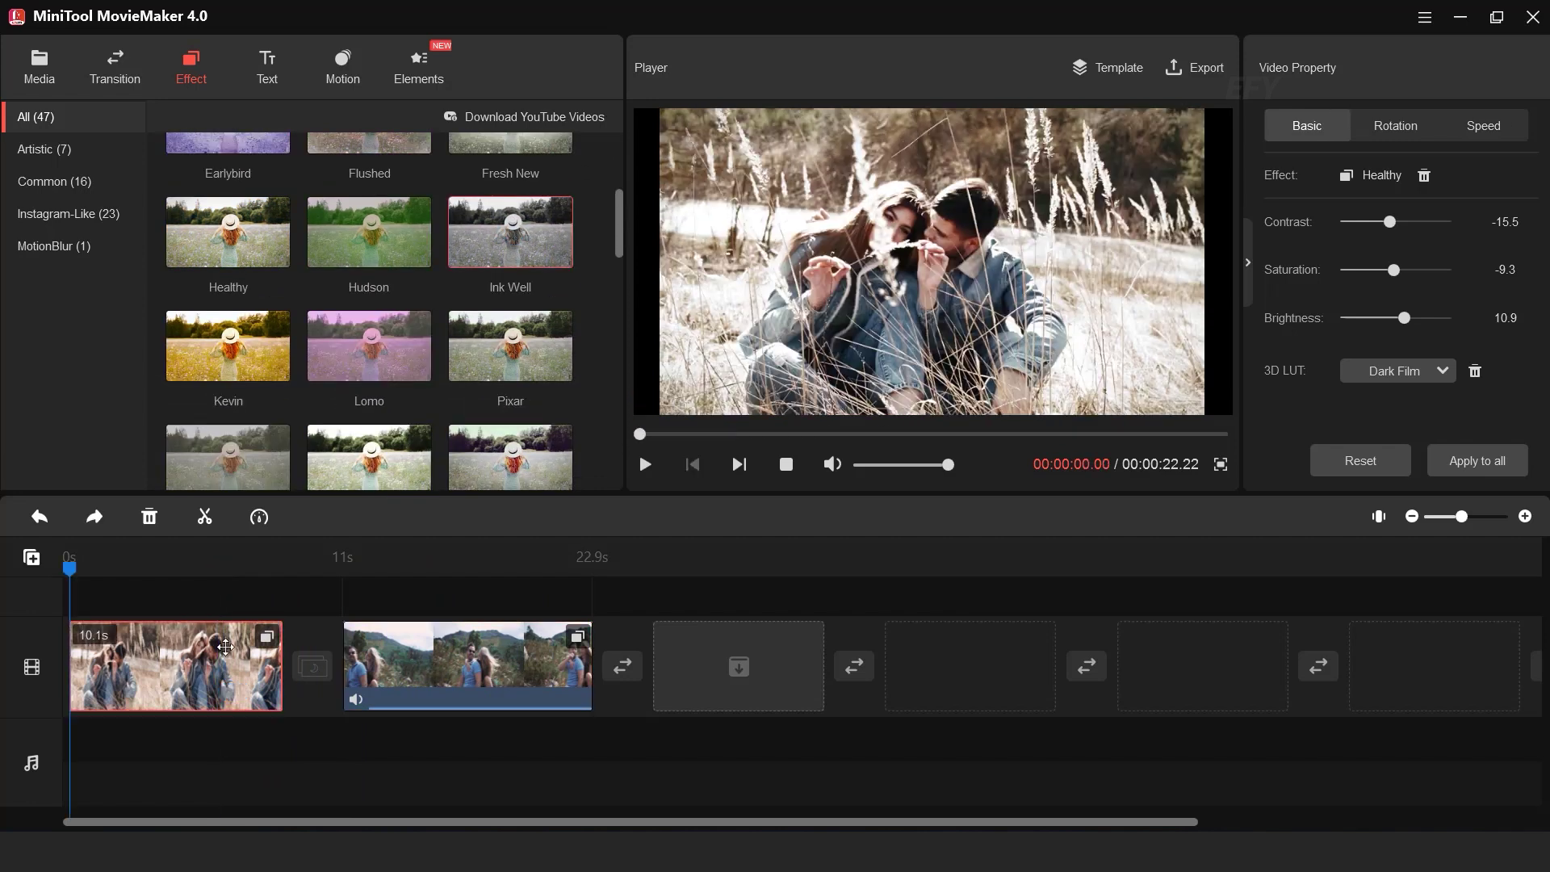
# Speed the first clip up to 2X for a playback check and restore its normal speed
pyautogui.click(259, 517)
pyautogui.moveTo(298, 588)
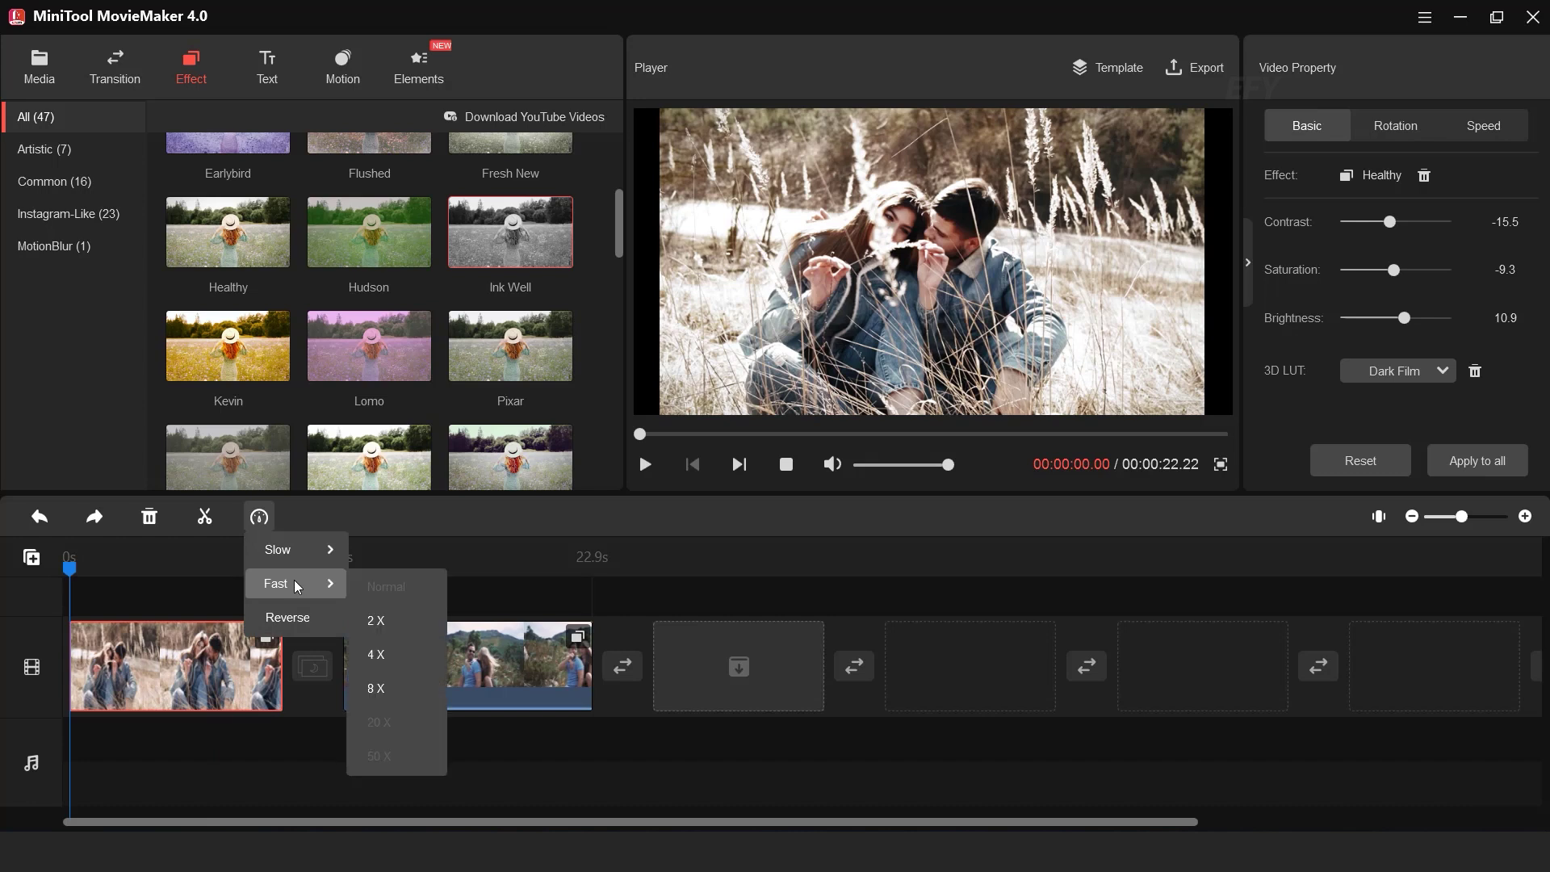
pyautogui.click(398, 620)
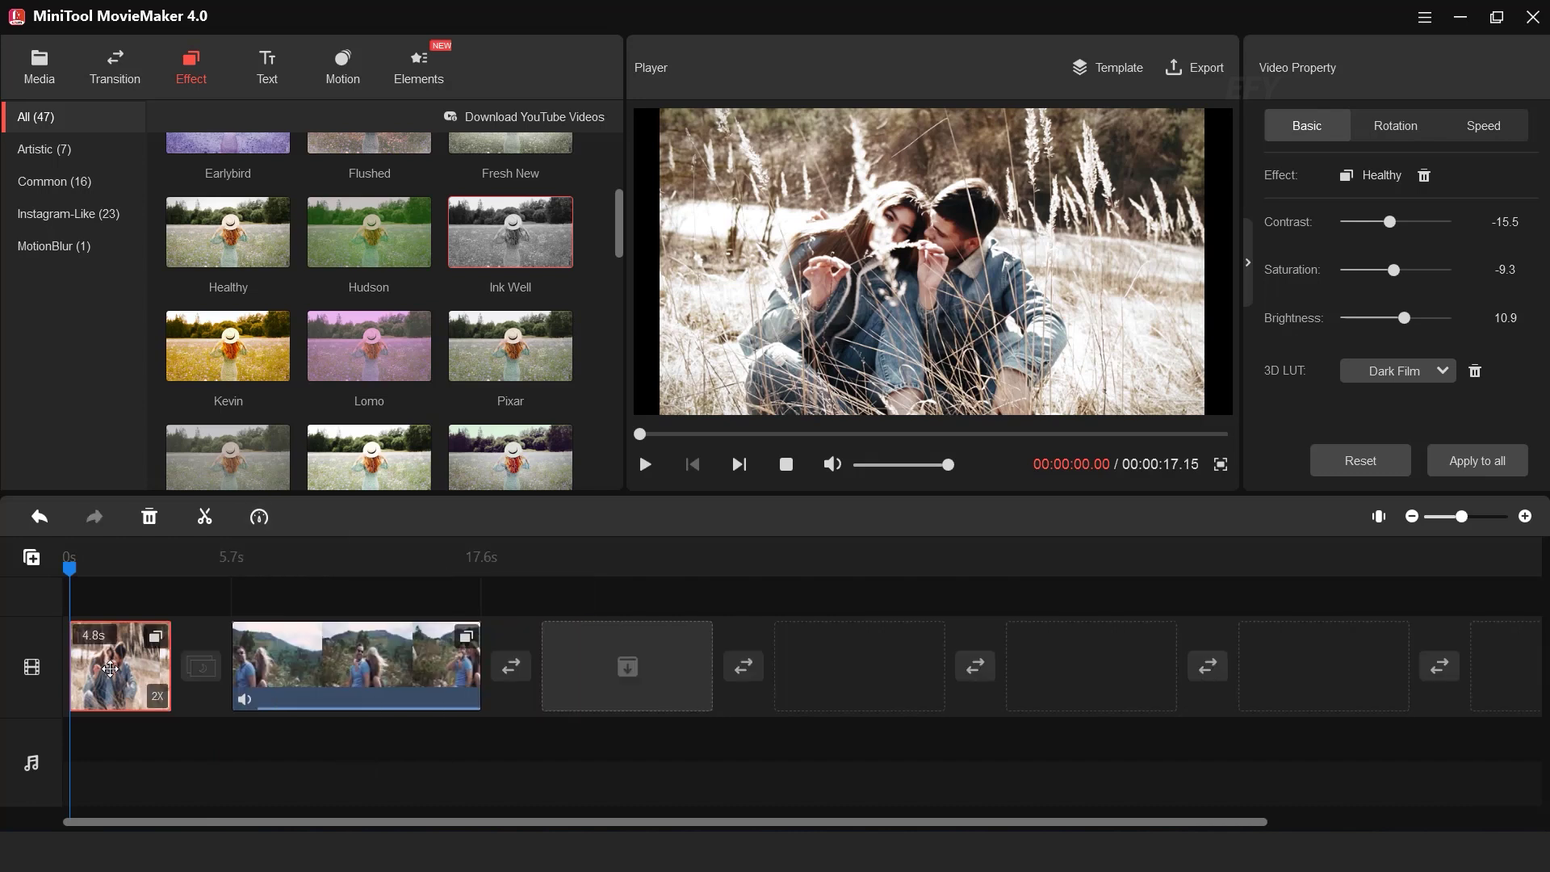
pyautogui.click(646, 465)
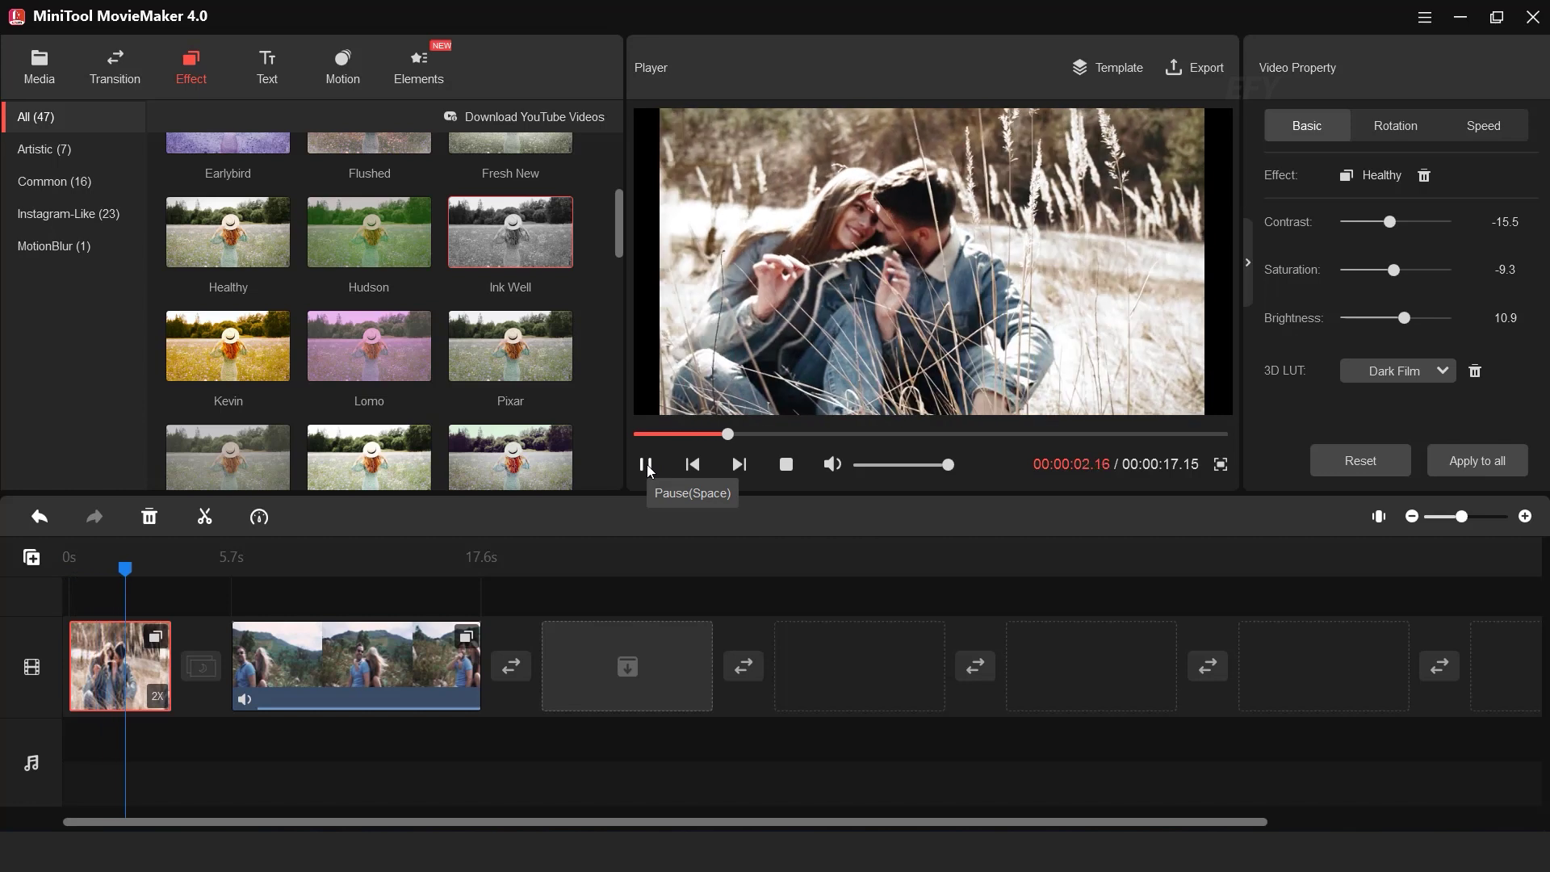
pyautogui.click(646, 465)
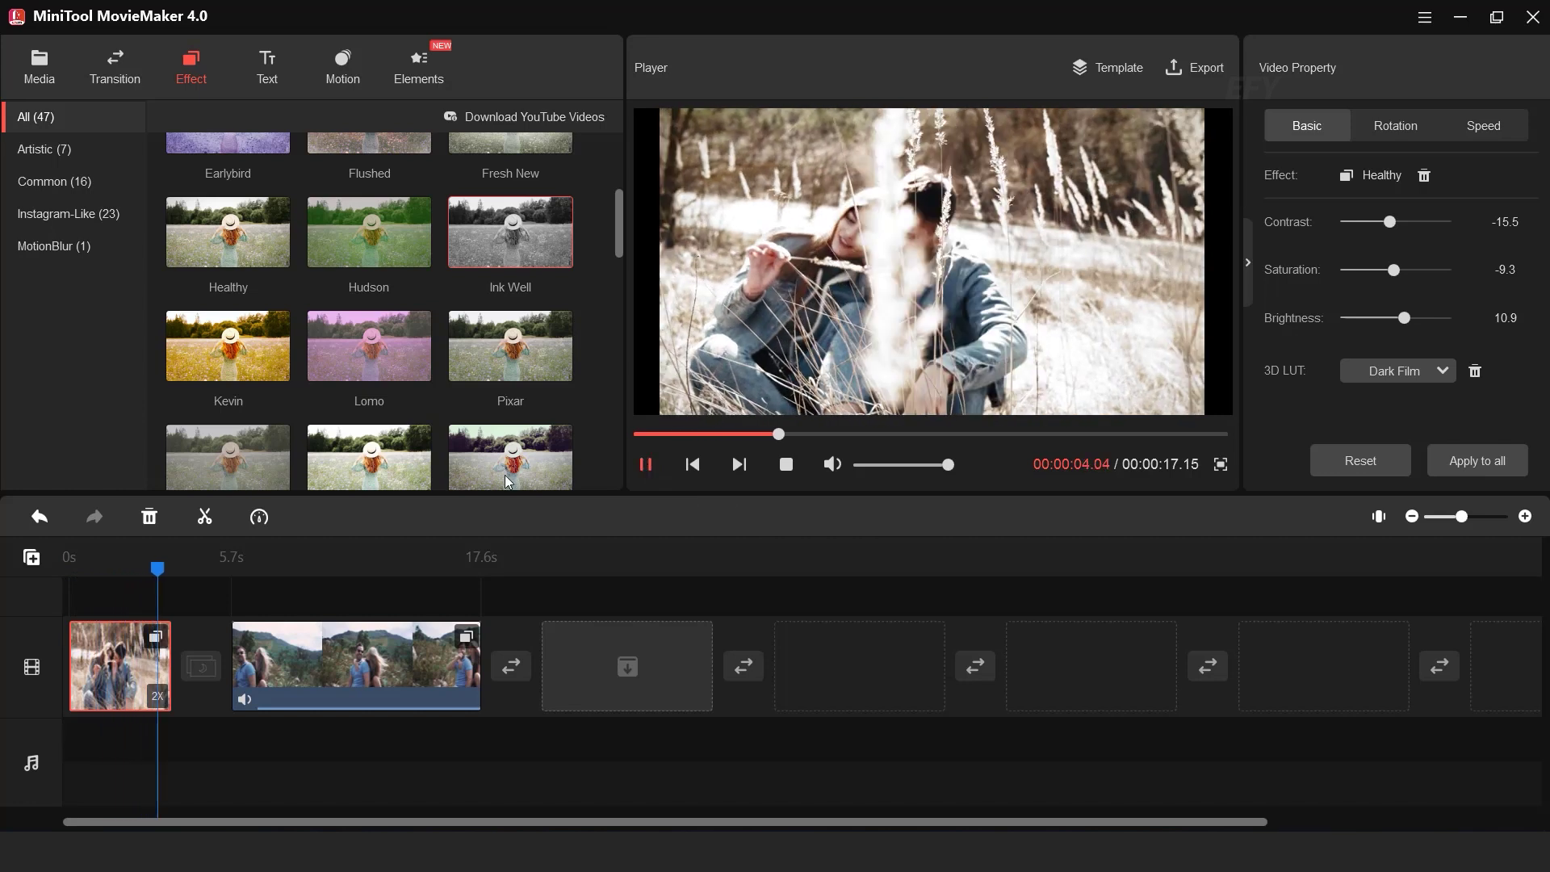
pyautogui.click(259, 516)
pyautogui.click(384, 550)
# Slow the first clip to 0.5X for a playback check and restore its normal speed
pyautogui.click(259, 517)
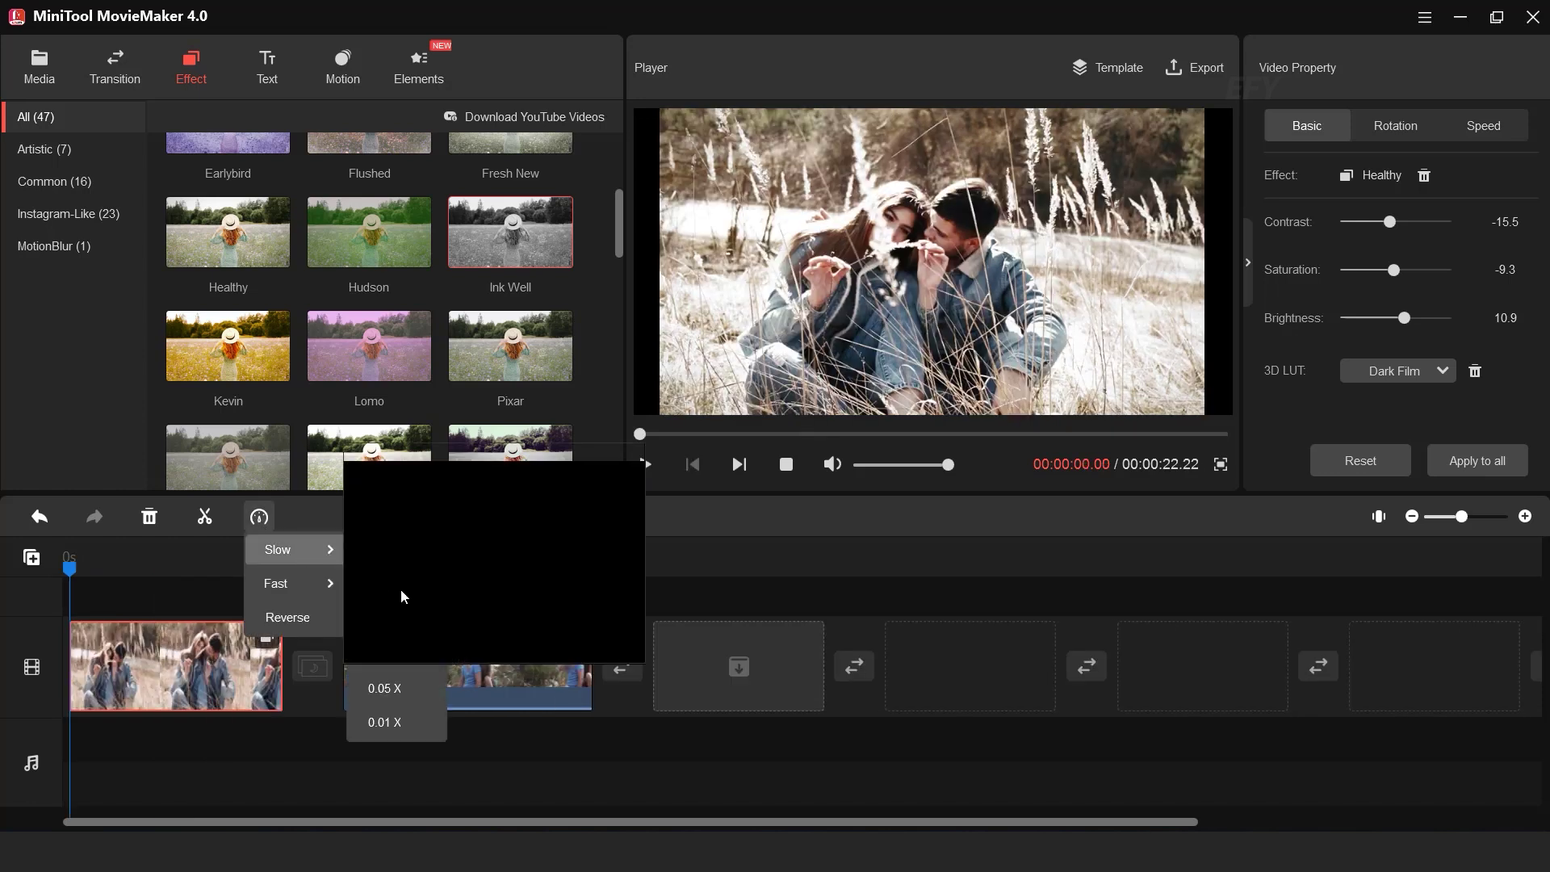
pyautogui.click(408, 598)
pyautogui.click(408, 598)
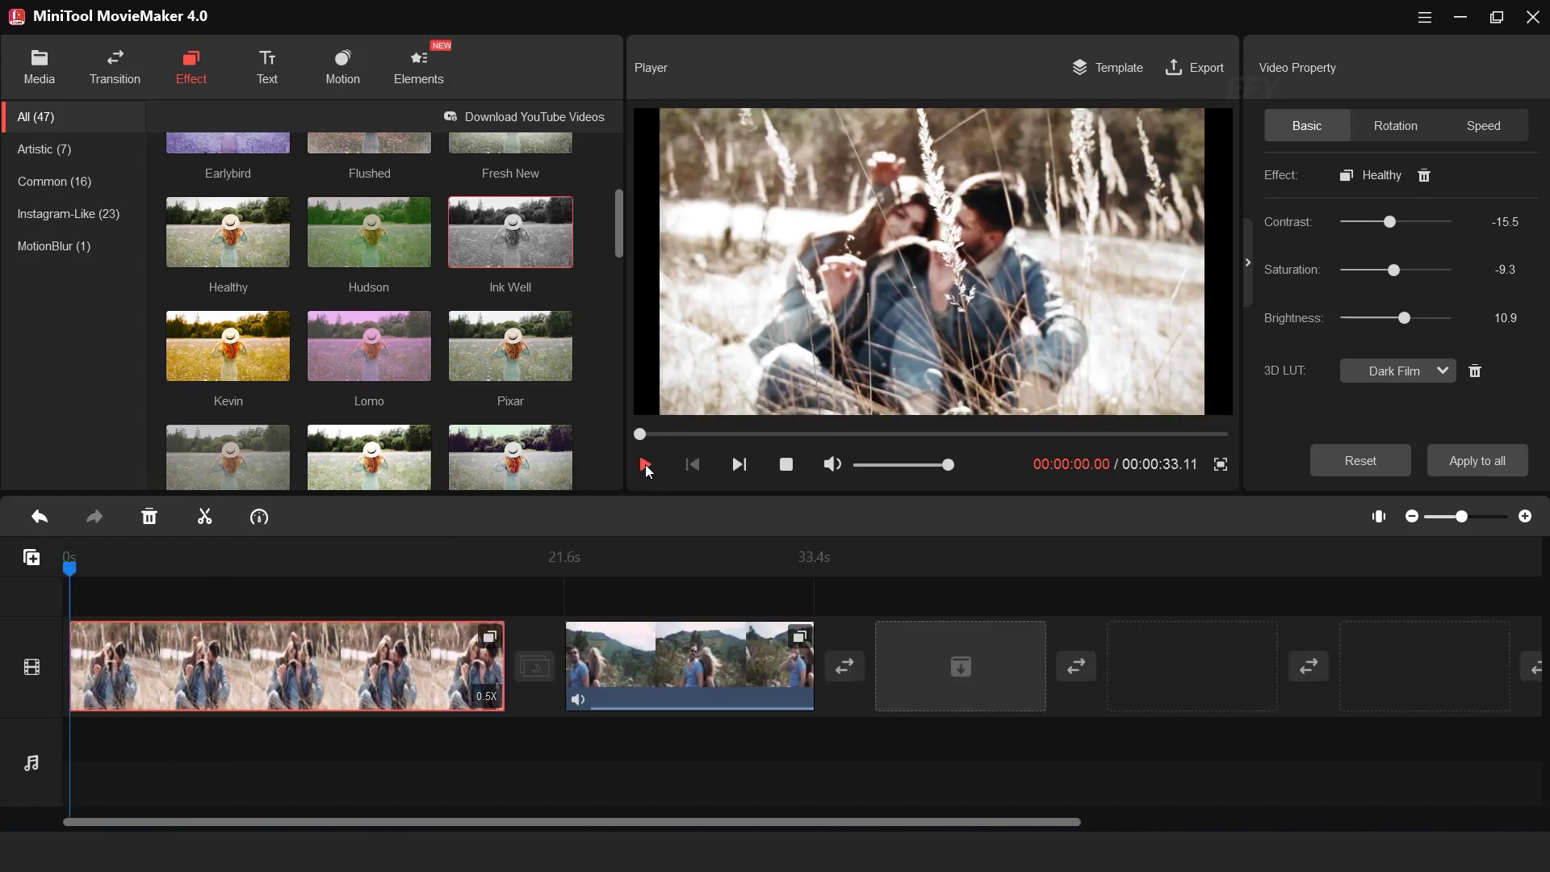
pyautogui.click(649, 470)
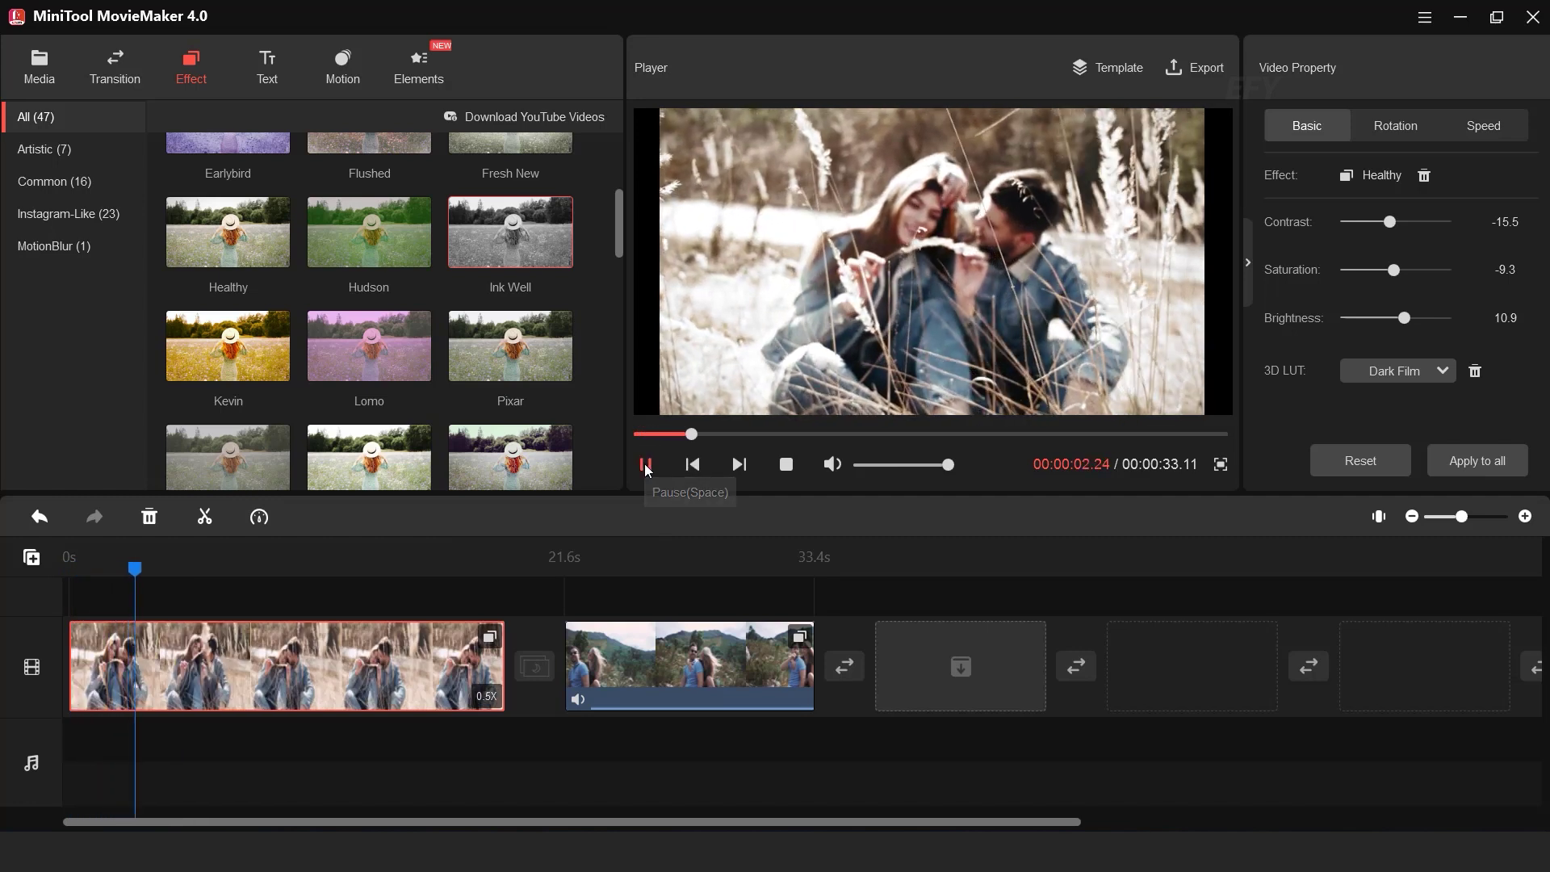
pyautogui.click(259, 517)
pyautogui.moveTo(283, 546)
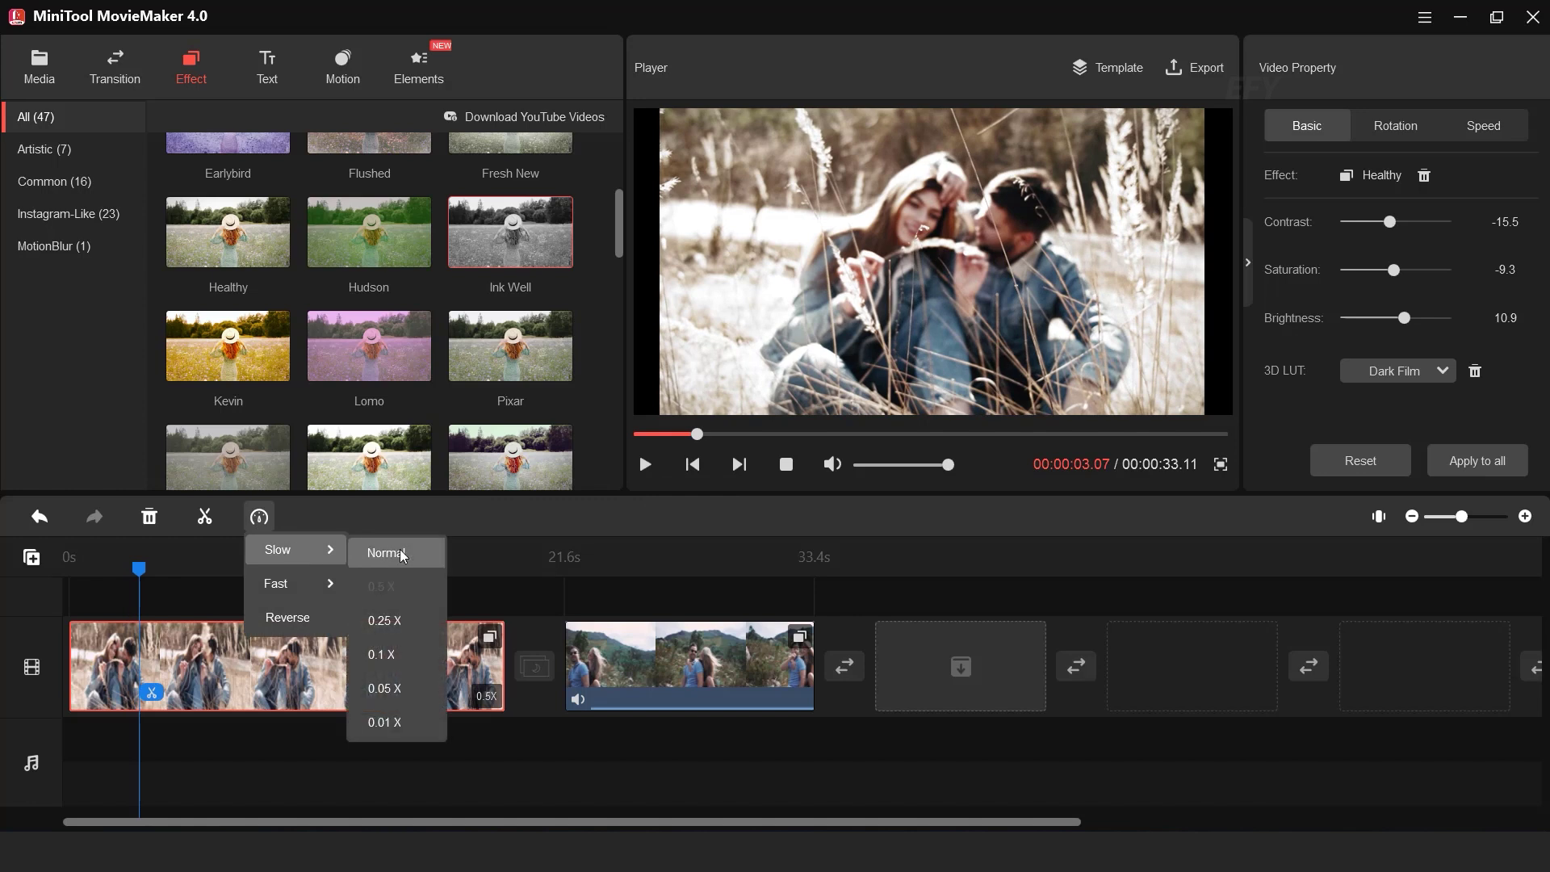
pyautogui.click(388, 573)
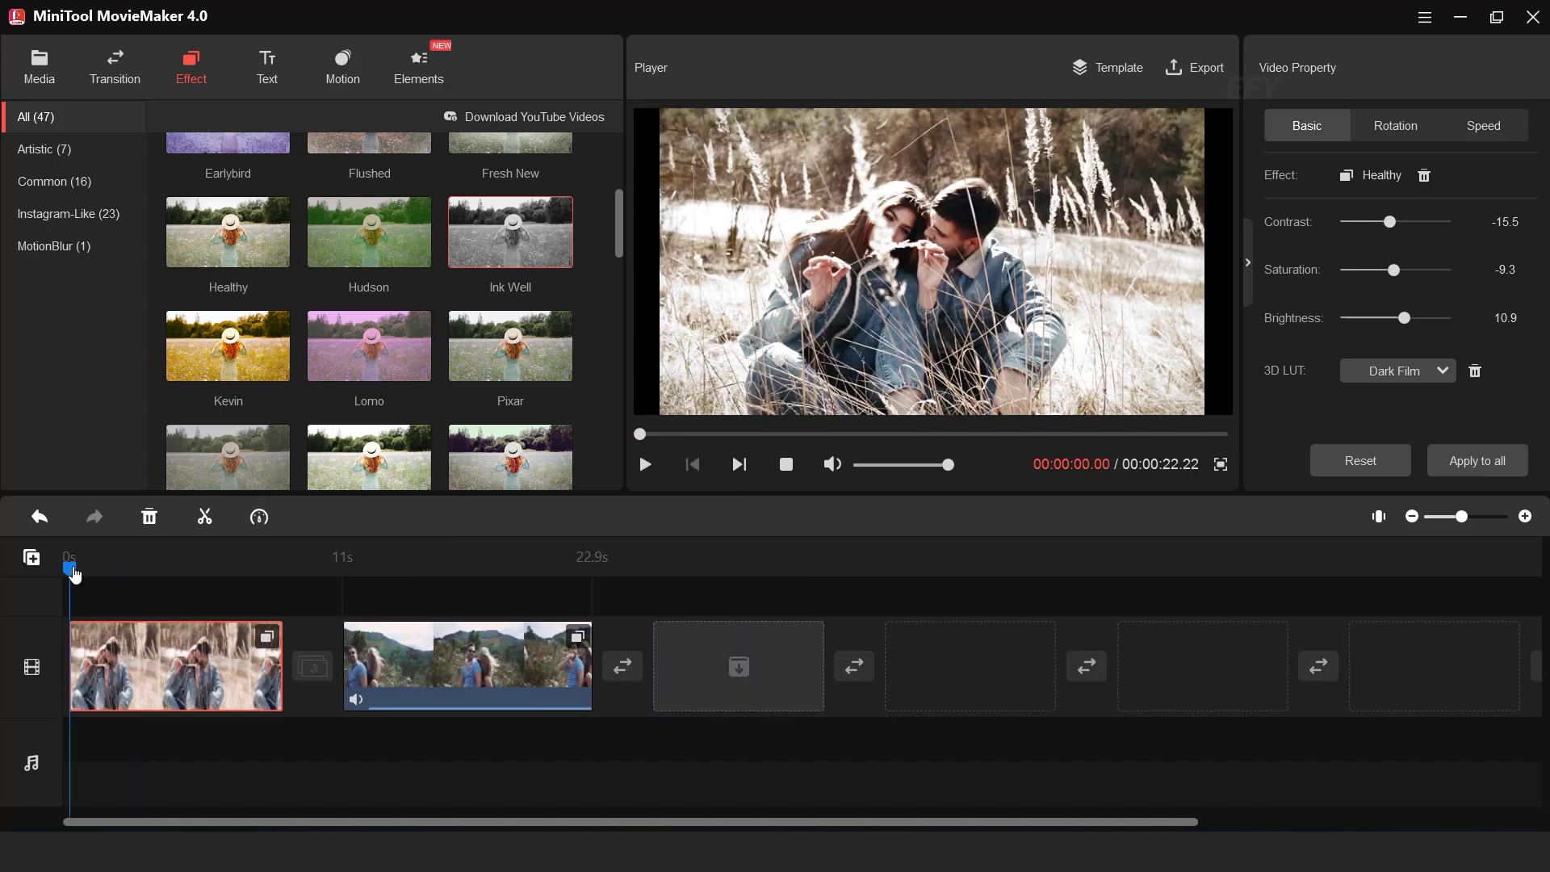
# Try horizontal flip, vertical flip and rotation on the first clip, reverting each, and view its speed settings
pyautogui.click(1406, 129)
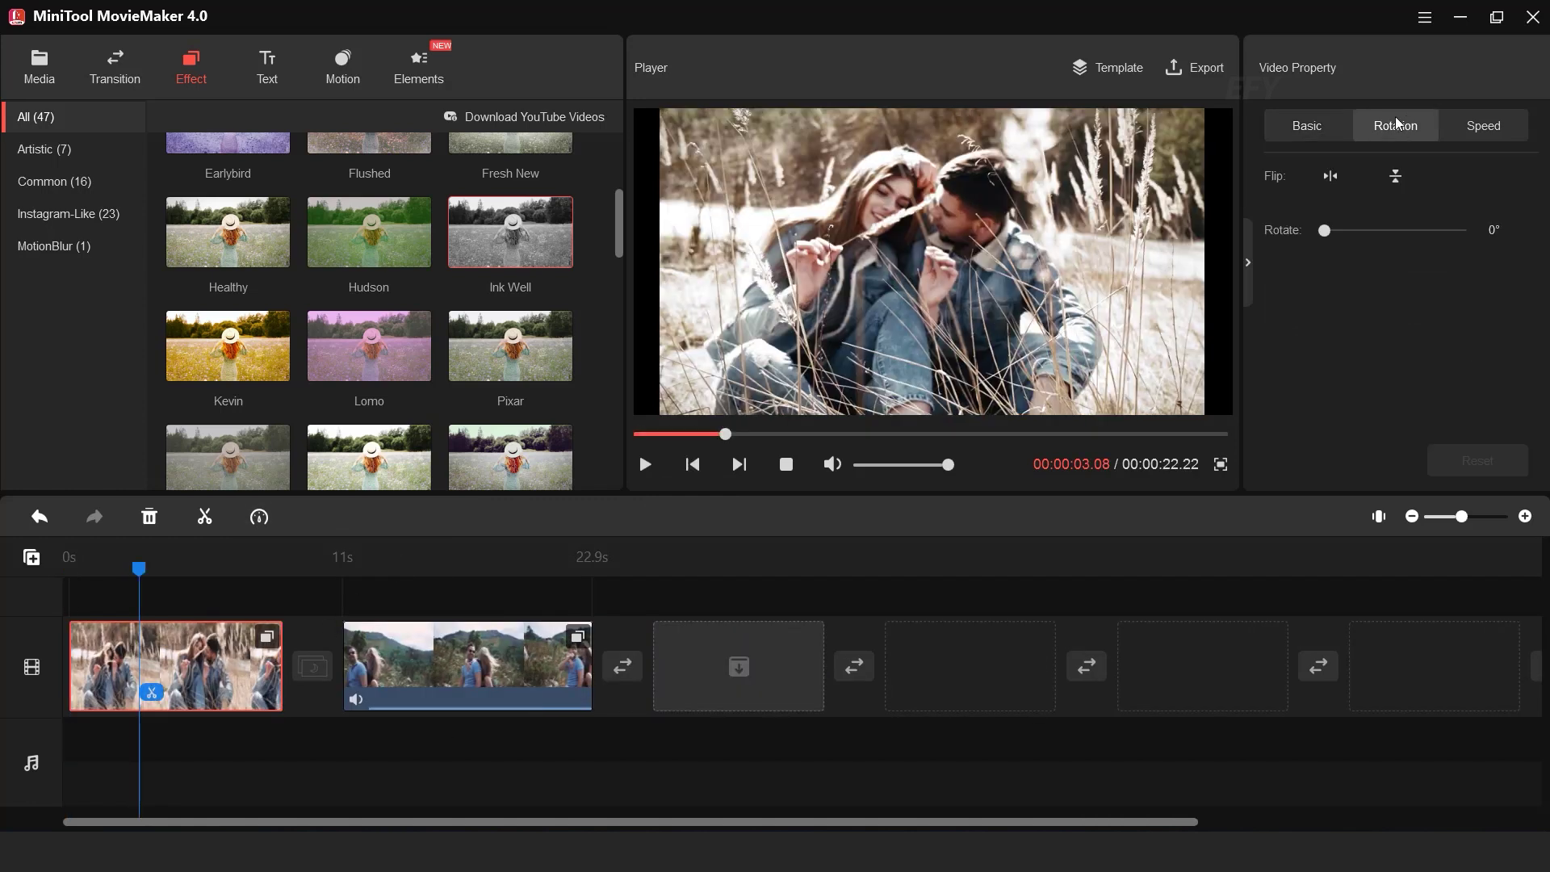
pyautogui.click(1331, 176)
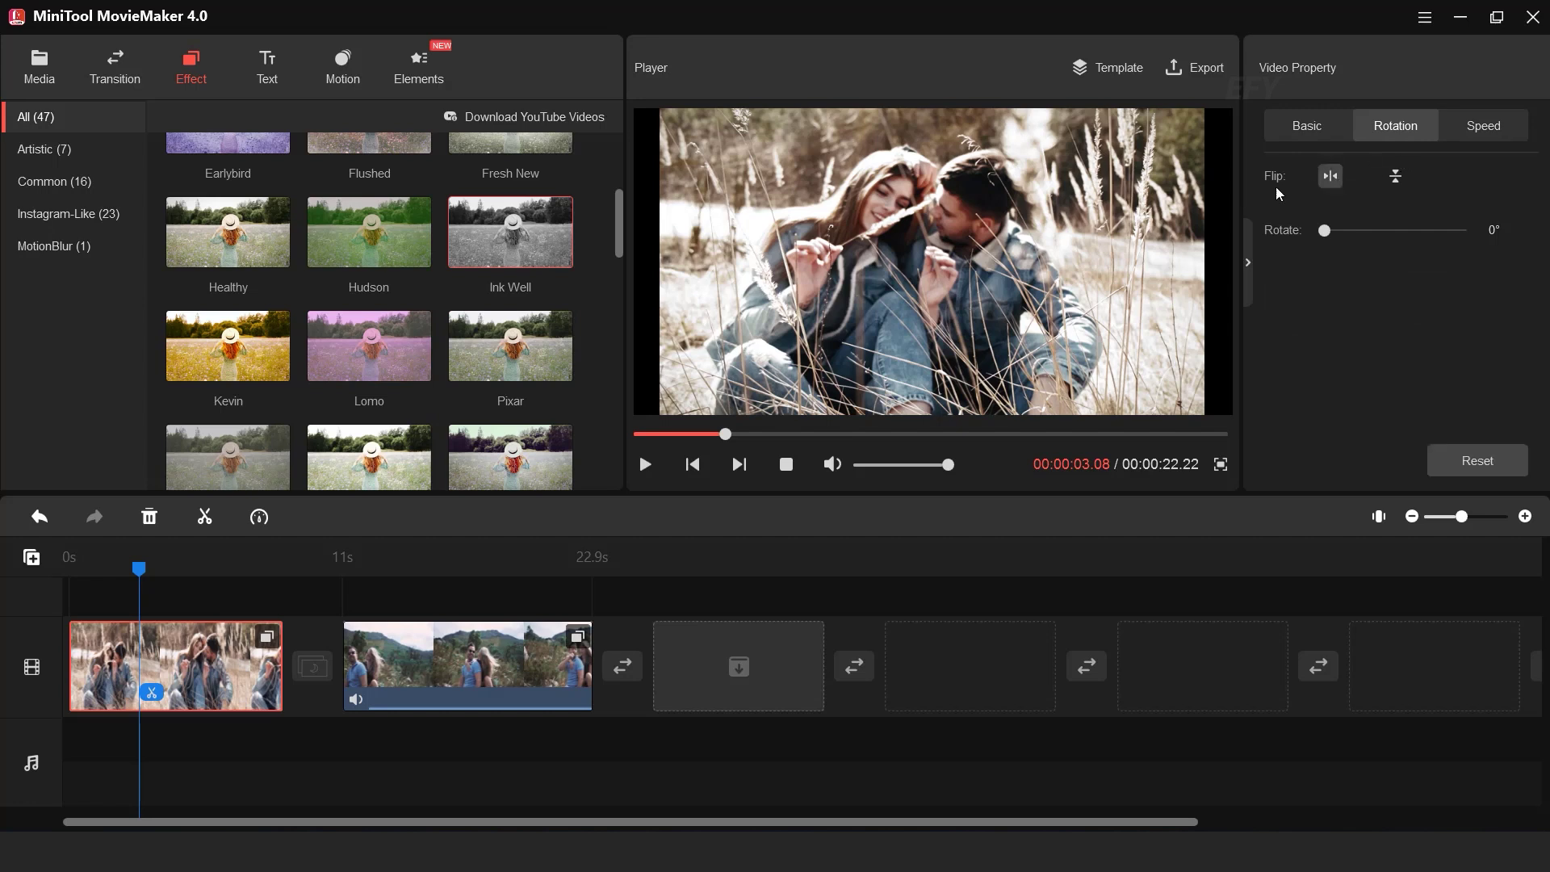
pyautogui.click(1328, 177)
pyautogui.click(1397, 177)
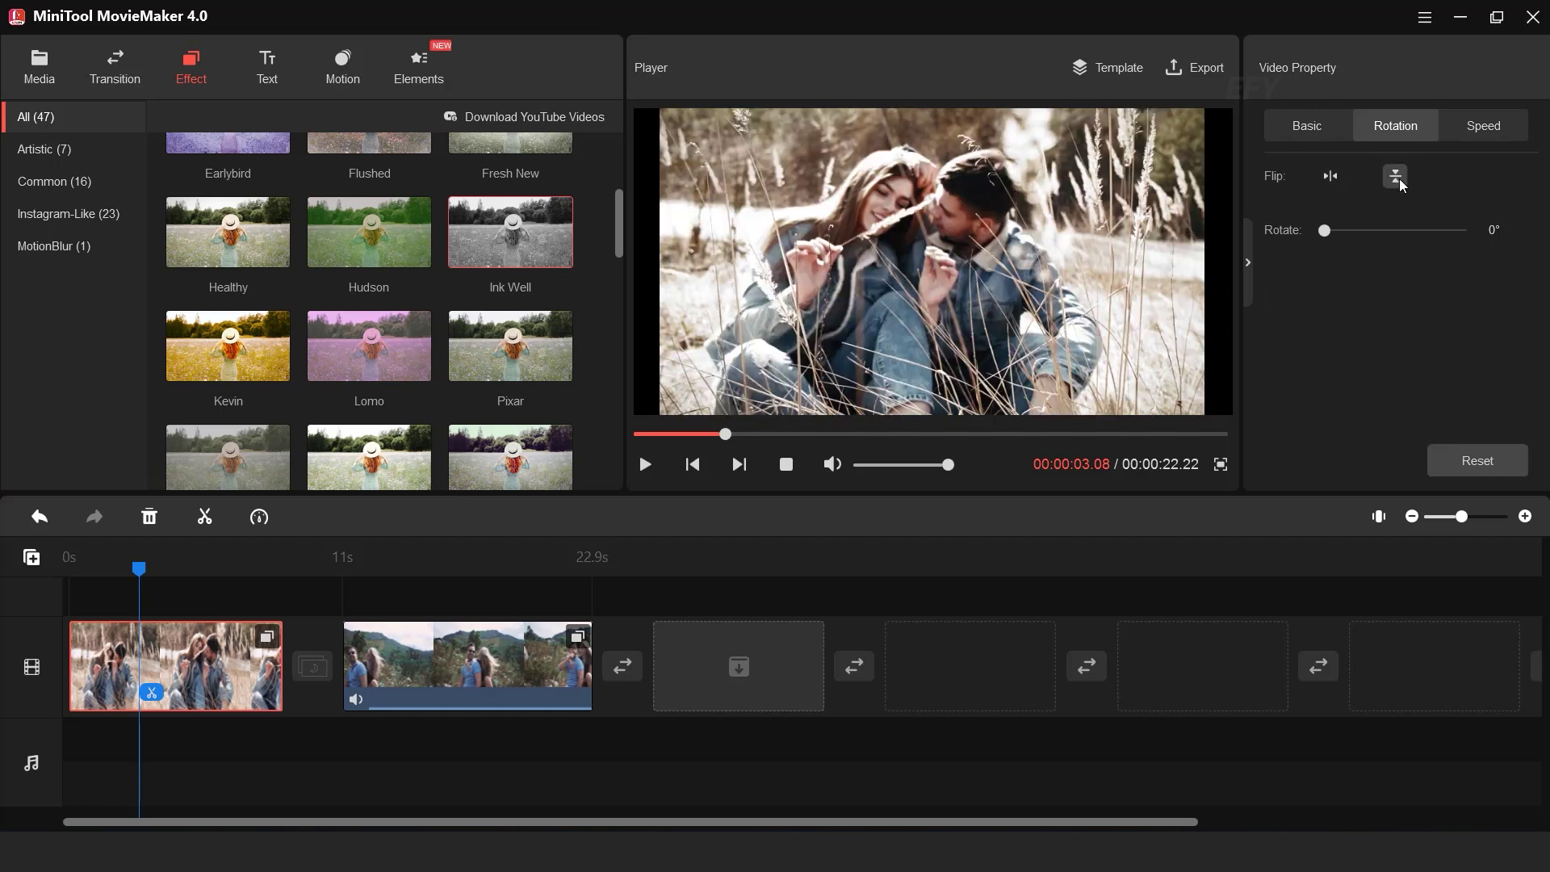
pyautogui.click(1399, 177)
pyautogui.moveTo(1325, 231)
pyautogui.mouseDown()
pyautogui.moveTo(1338, 239)
pyautogui.moveTo(1301, 231)
pyautogui.mouseUp()
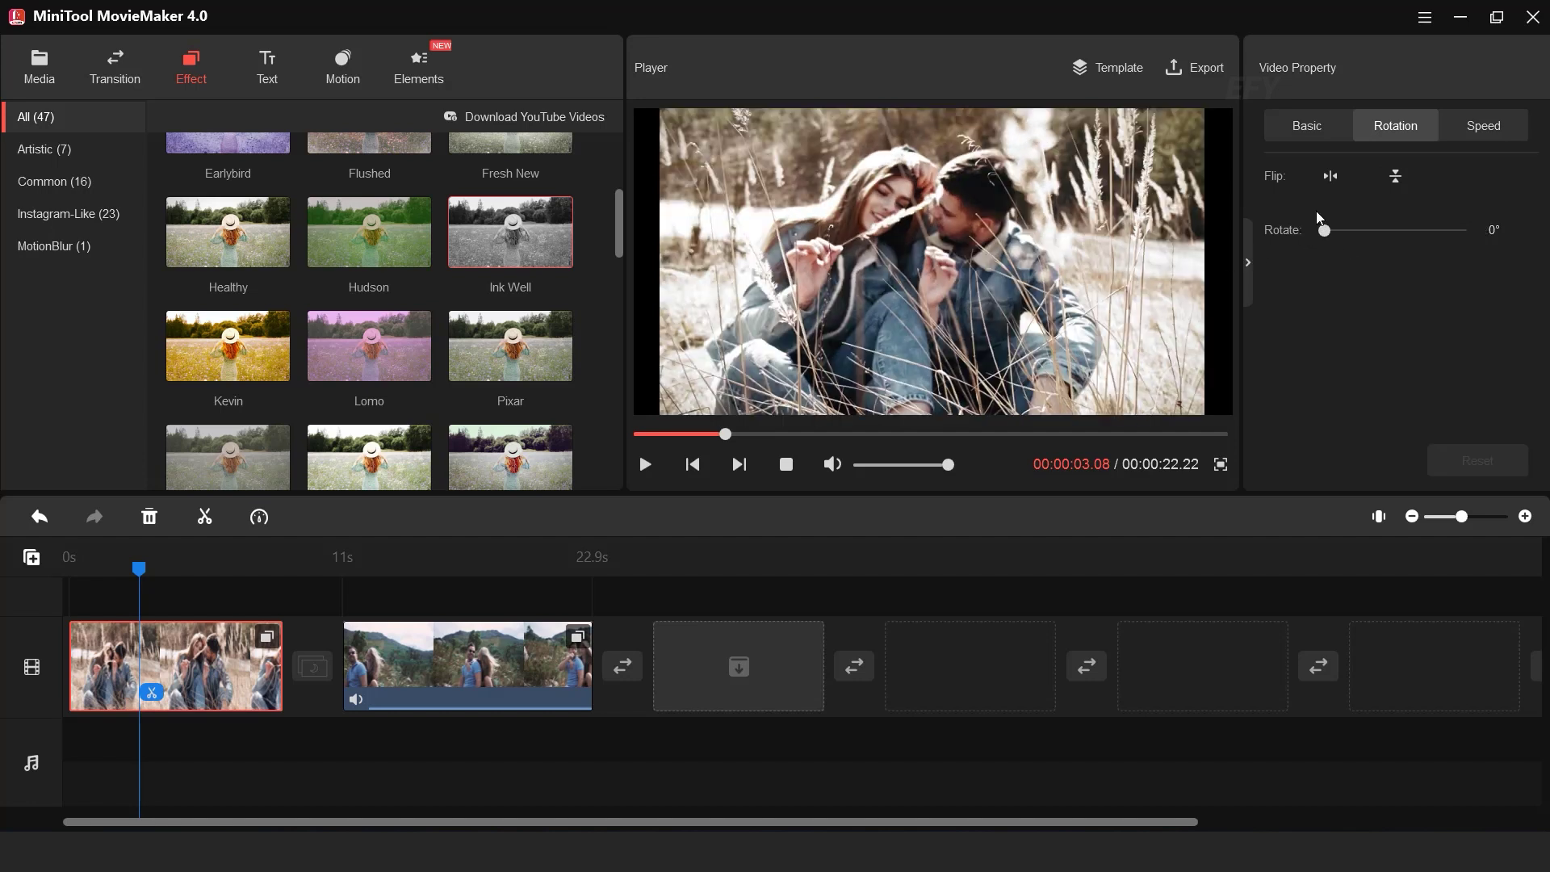
pyautogui.click(1508, 129)
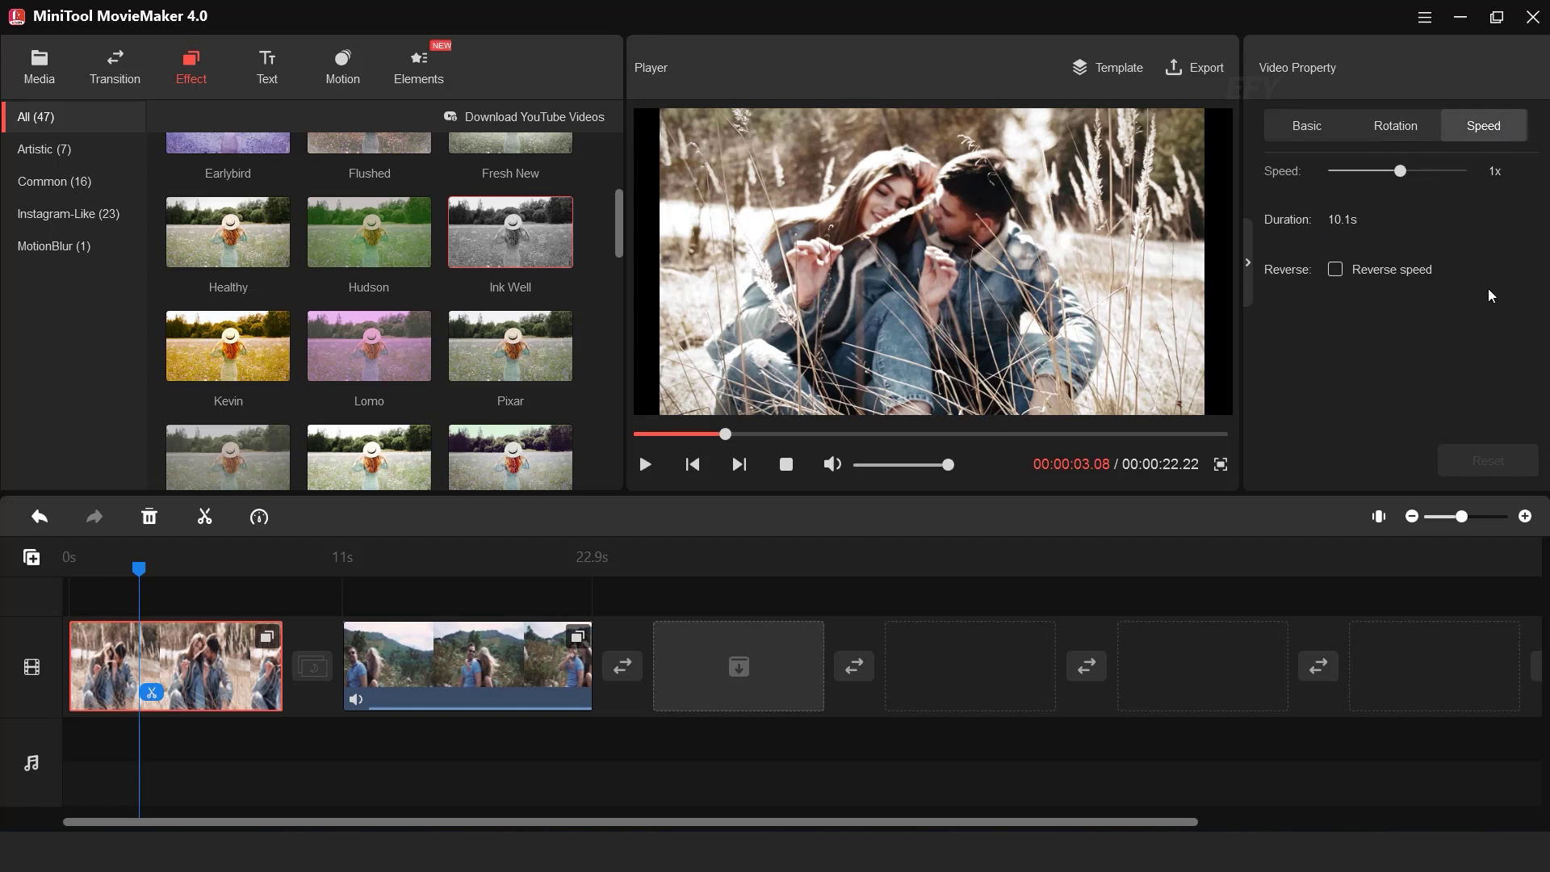
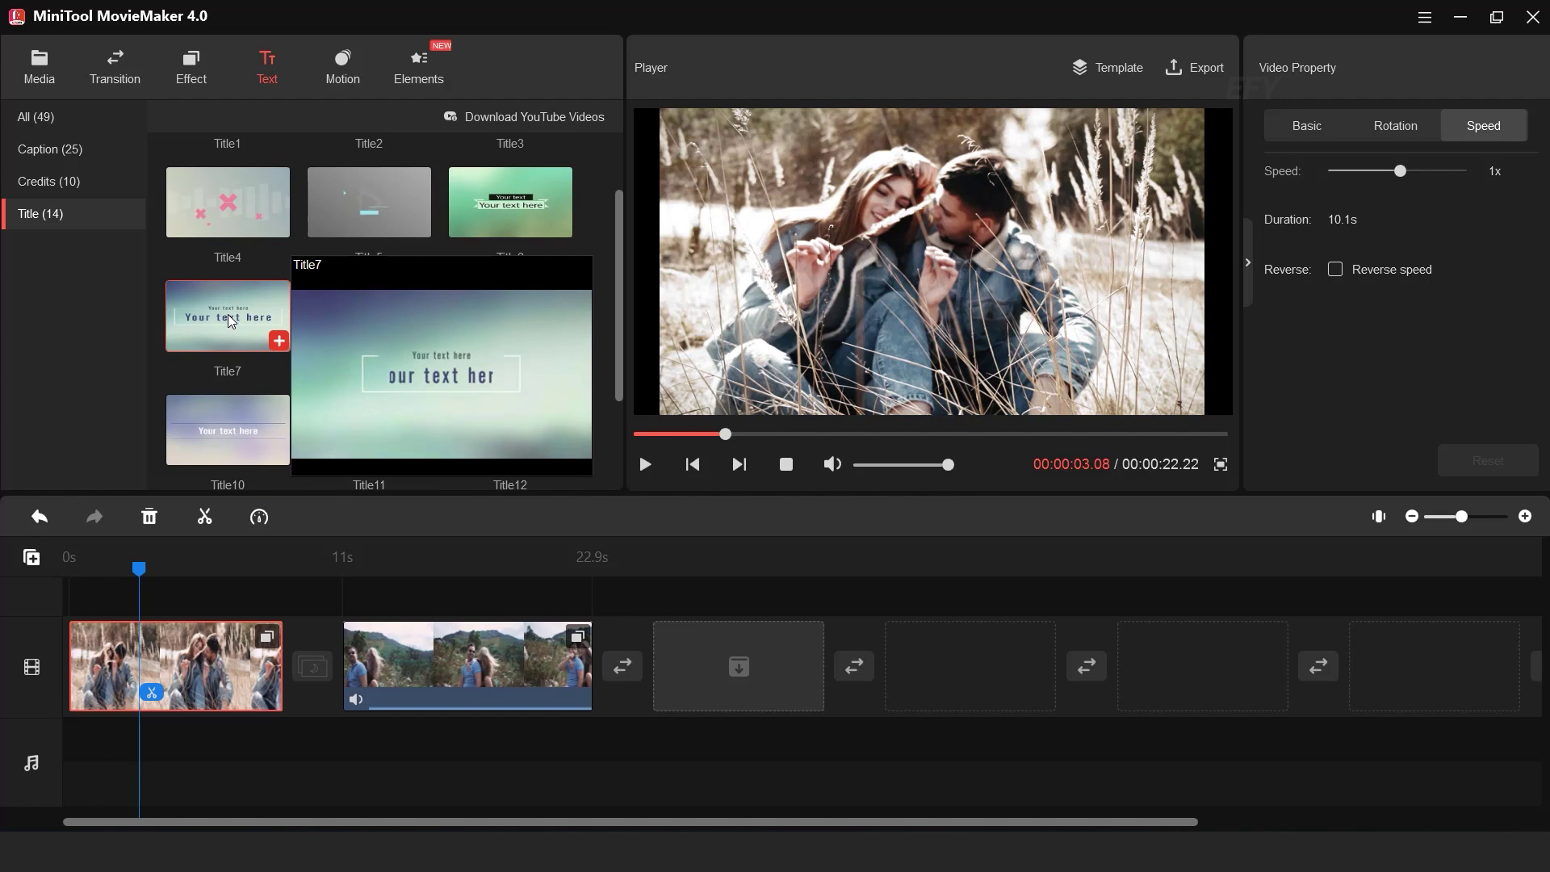
# Insert the Title7 title before the first clip and replace its upper text line with "effect for you" in bold
pyautogui.click(280, 342)
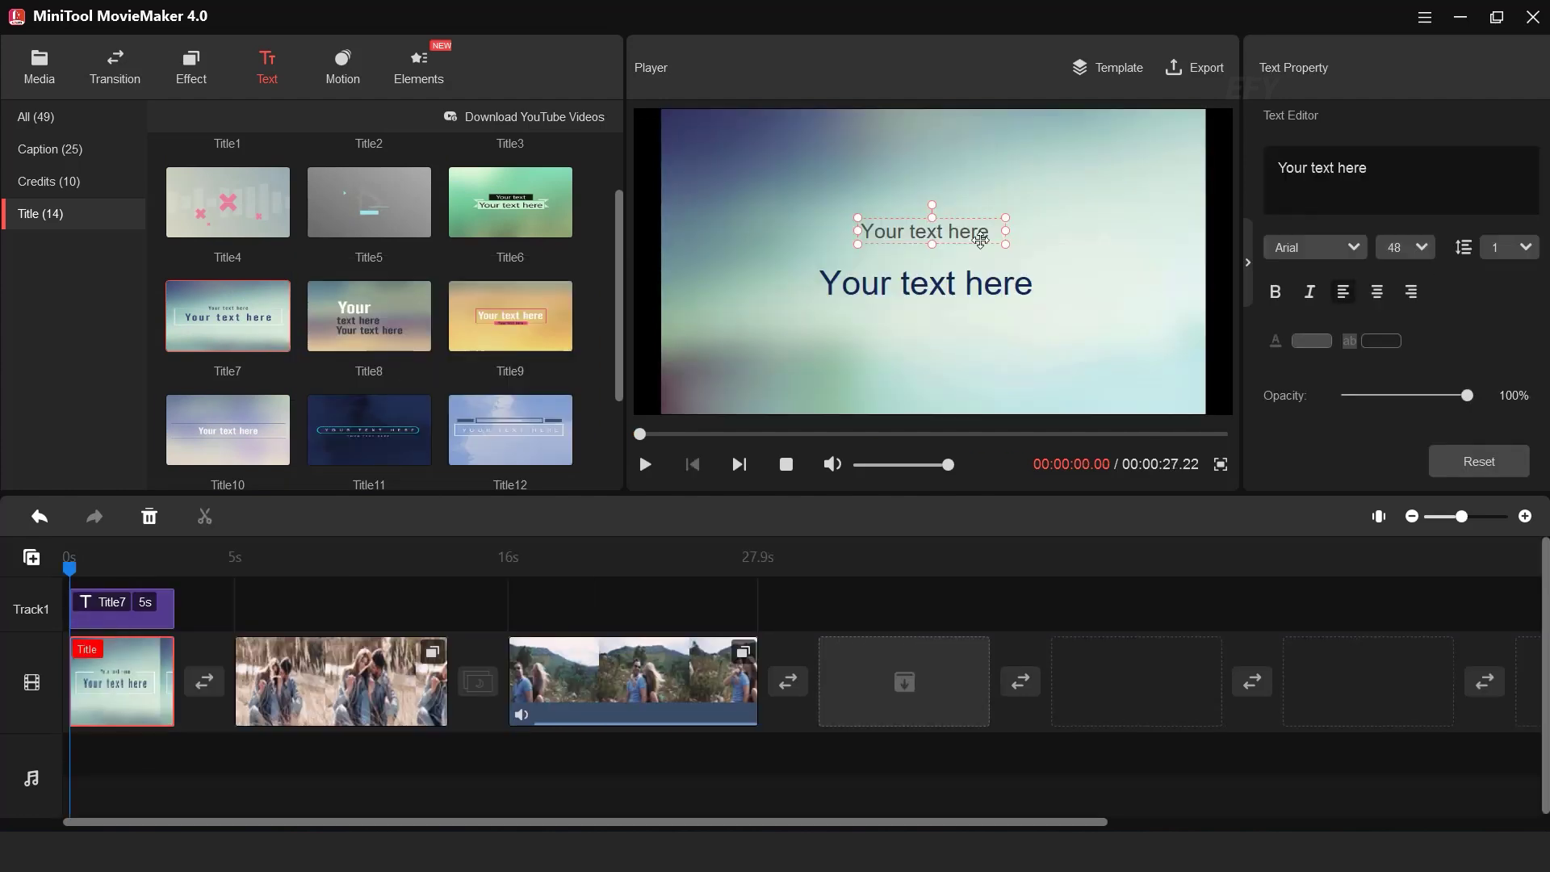
pyautogui.moveTo(1370, 171); pyautogui.dragTo(1290, 179)
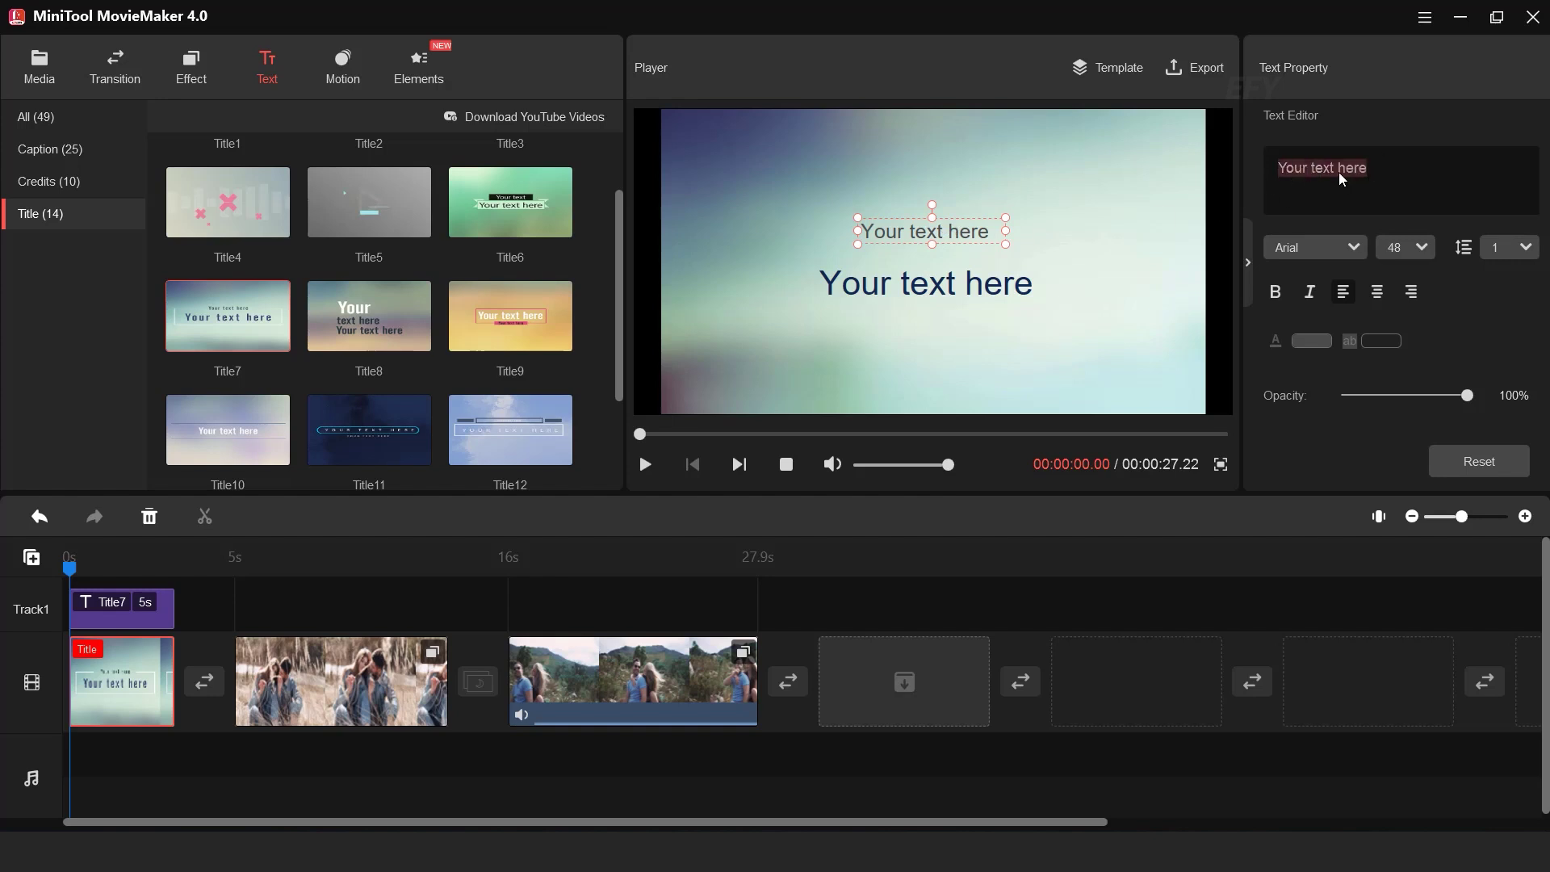
pyautogui.write('effect df')
pyautogui.press('BackSpace')
pyautogui.write('for you')
pyautogui.click(1280, 299)
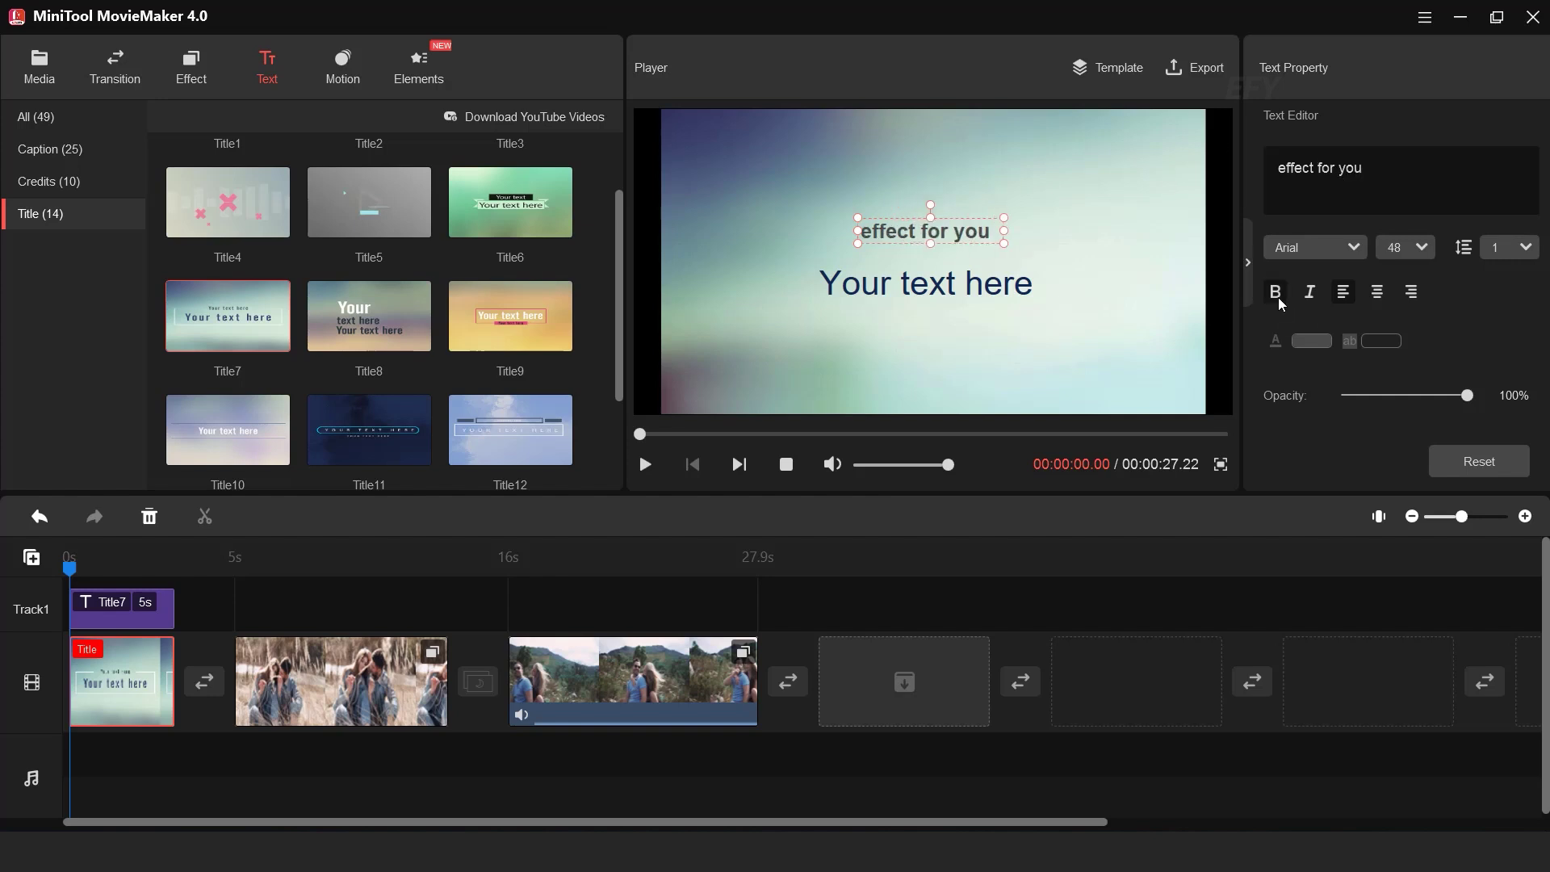
# Italicise the title's upper line, capitalise its first letter to read "Effect for you", and set its font size to 56
pyautogui.click(1310, 297)
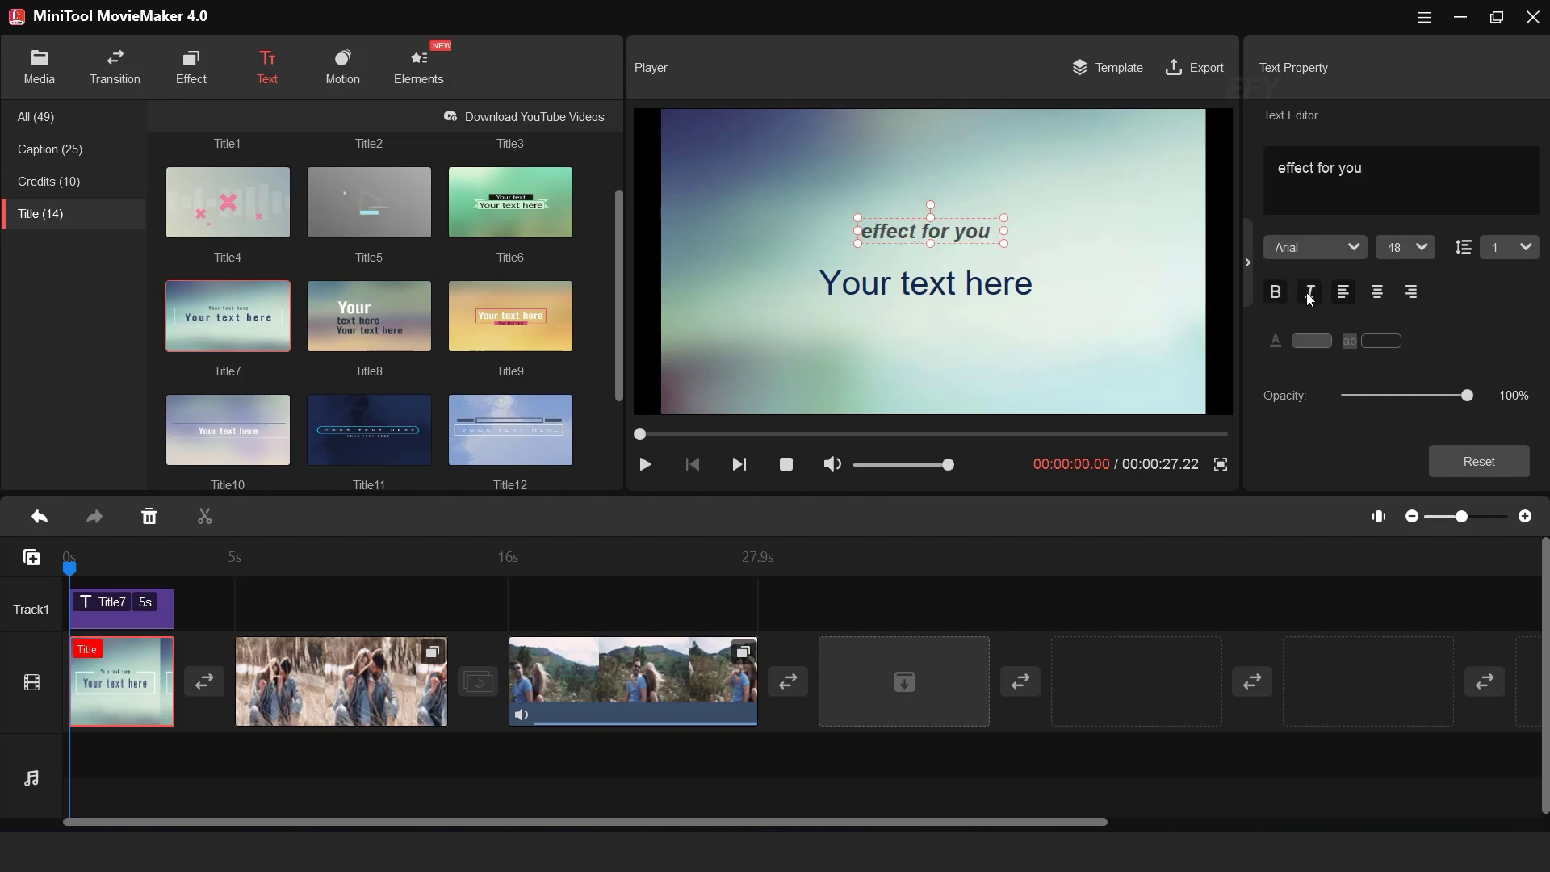
pyautogui.write('E')
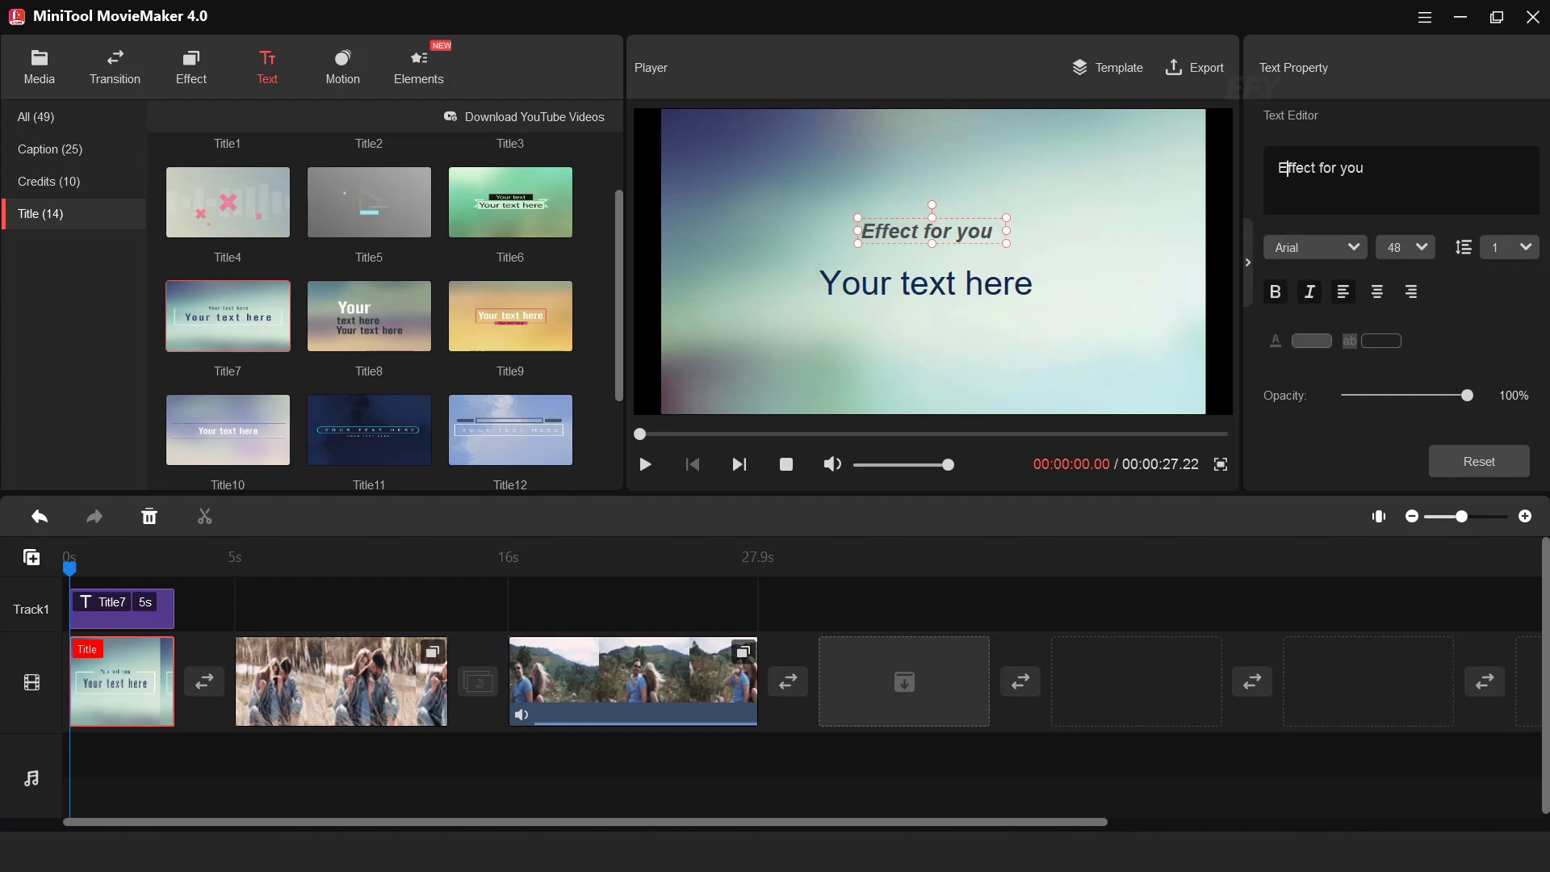
pyautogui.click(1419, 247)
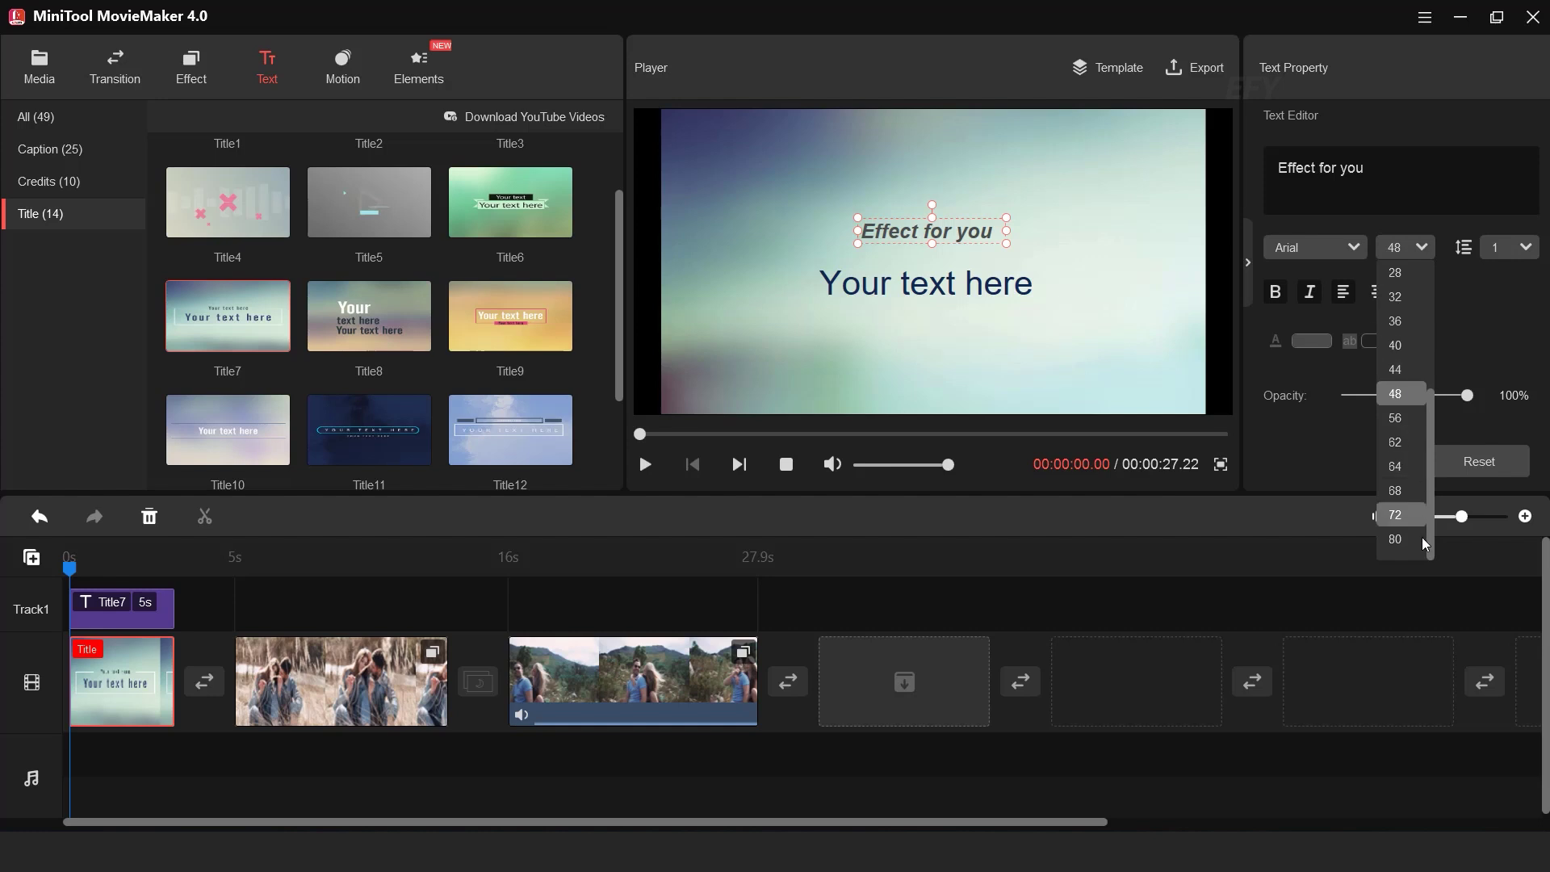
pyautogui.click(1414, 419)
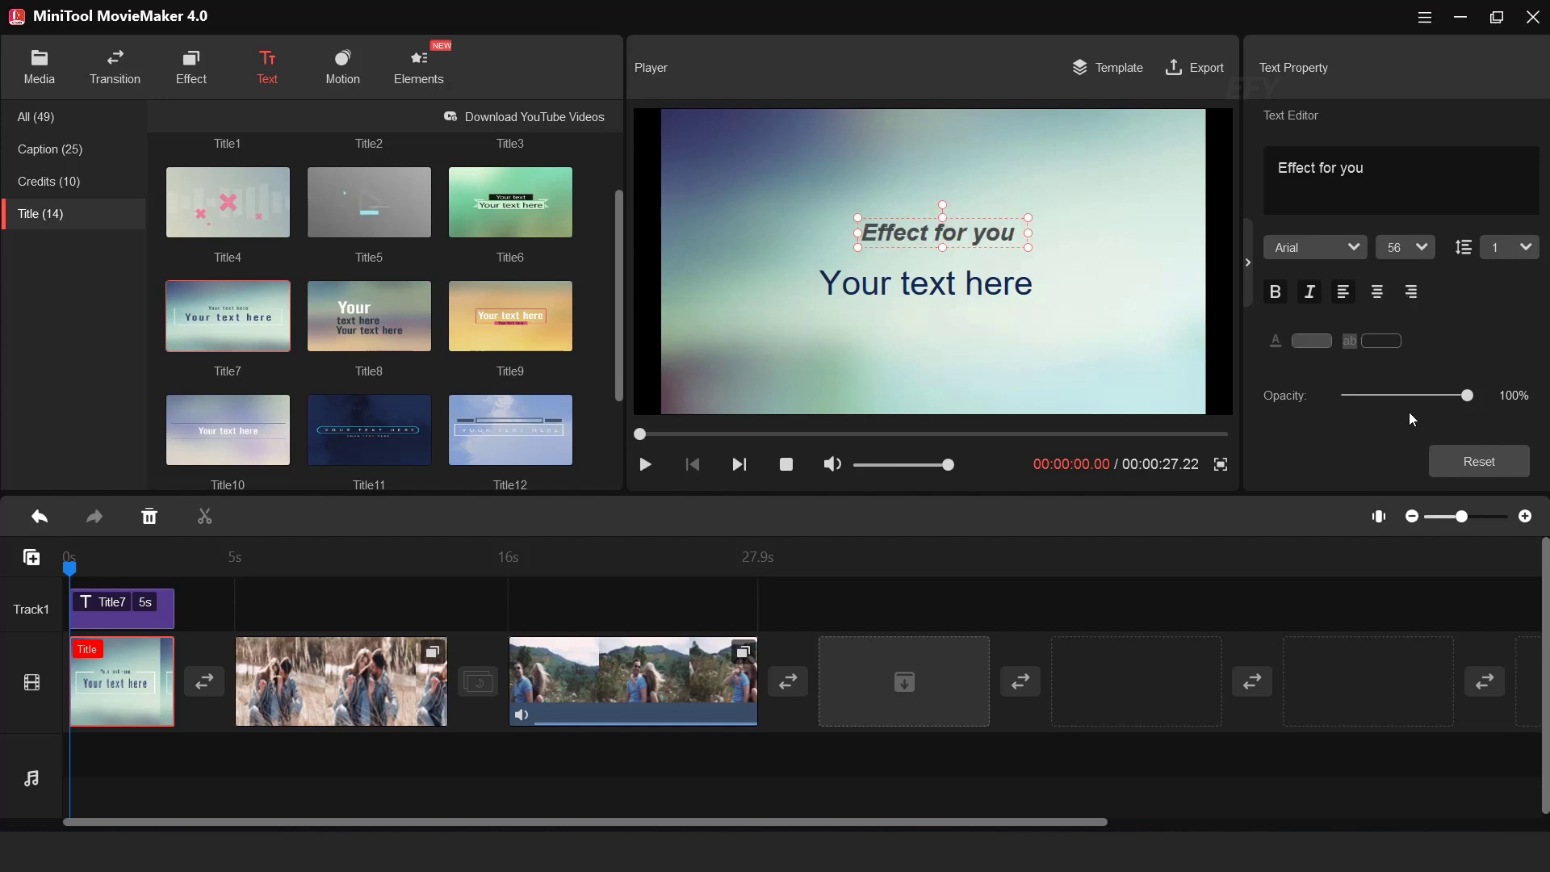
# Try the BEBAS font on the title's upper line and restore Arial
pyautogui.click(1352, 244)
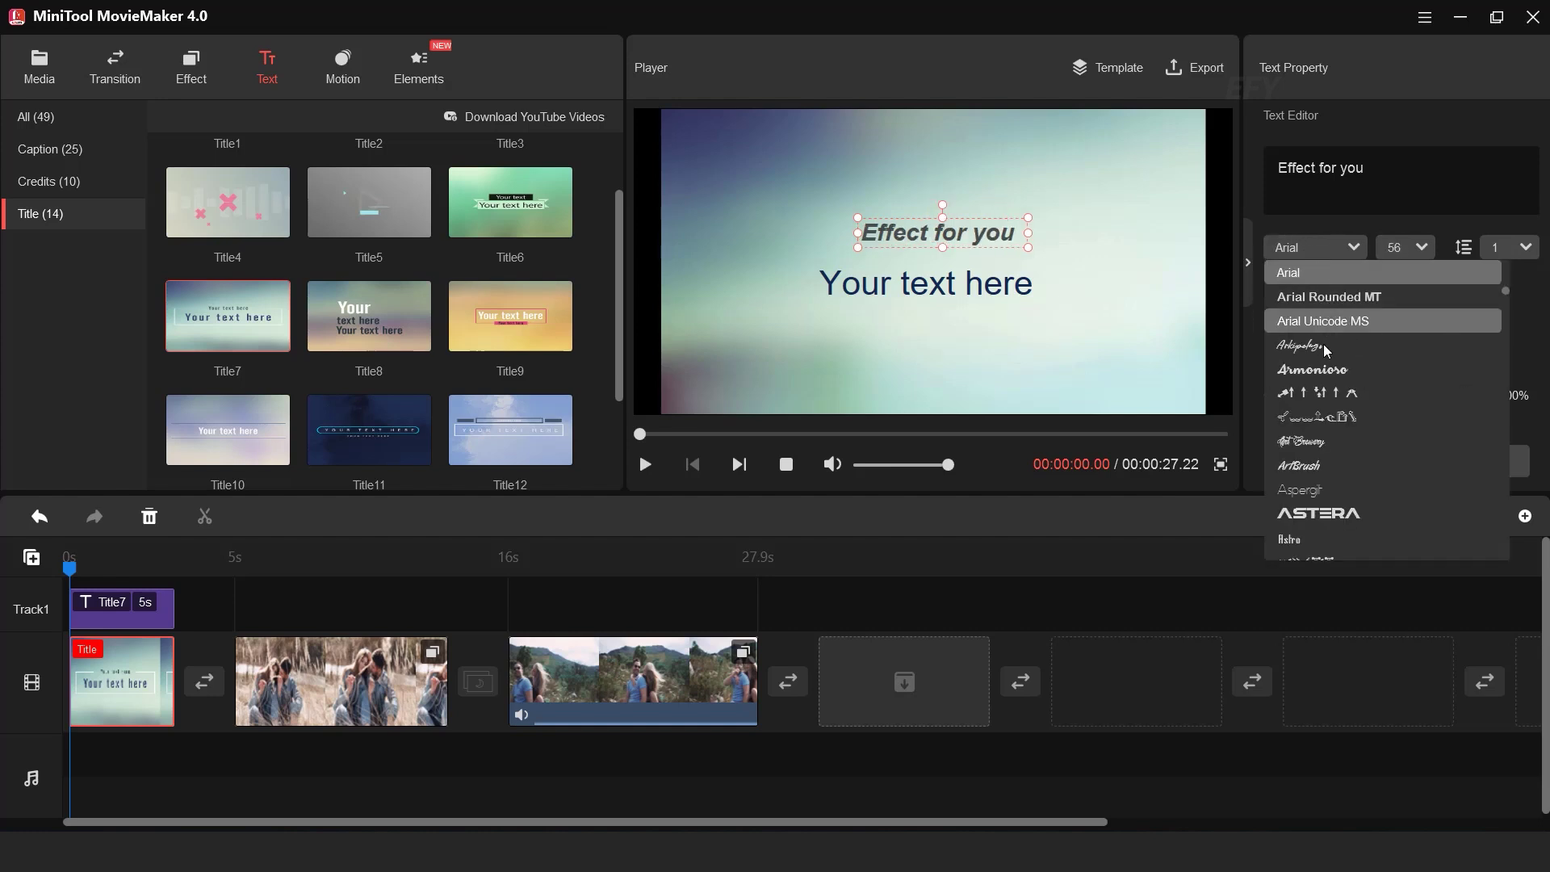
pyautogui.scroll(-5, 1321, 476)
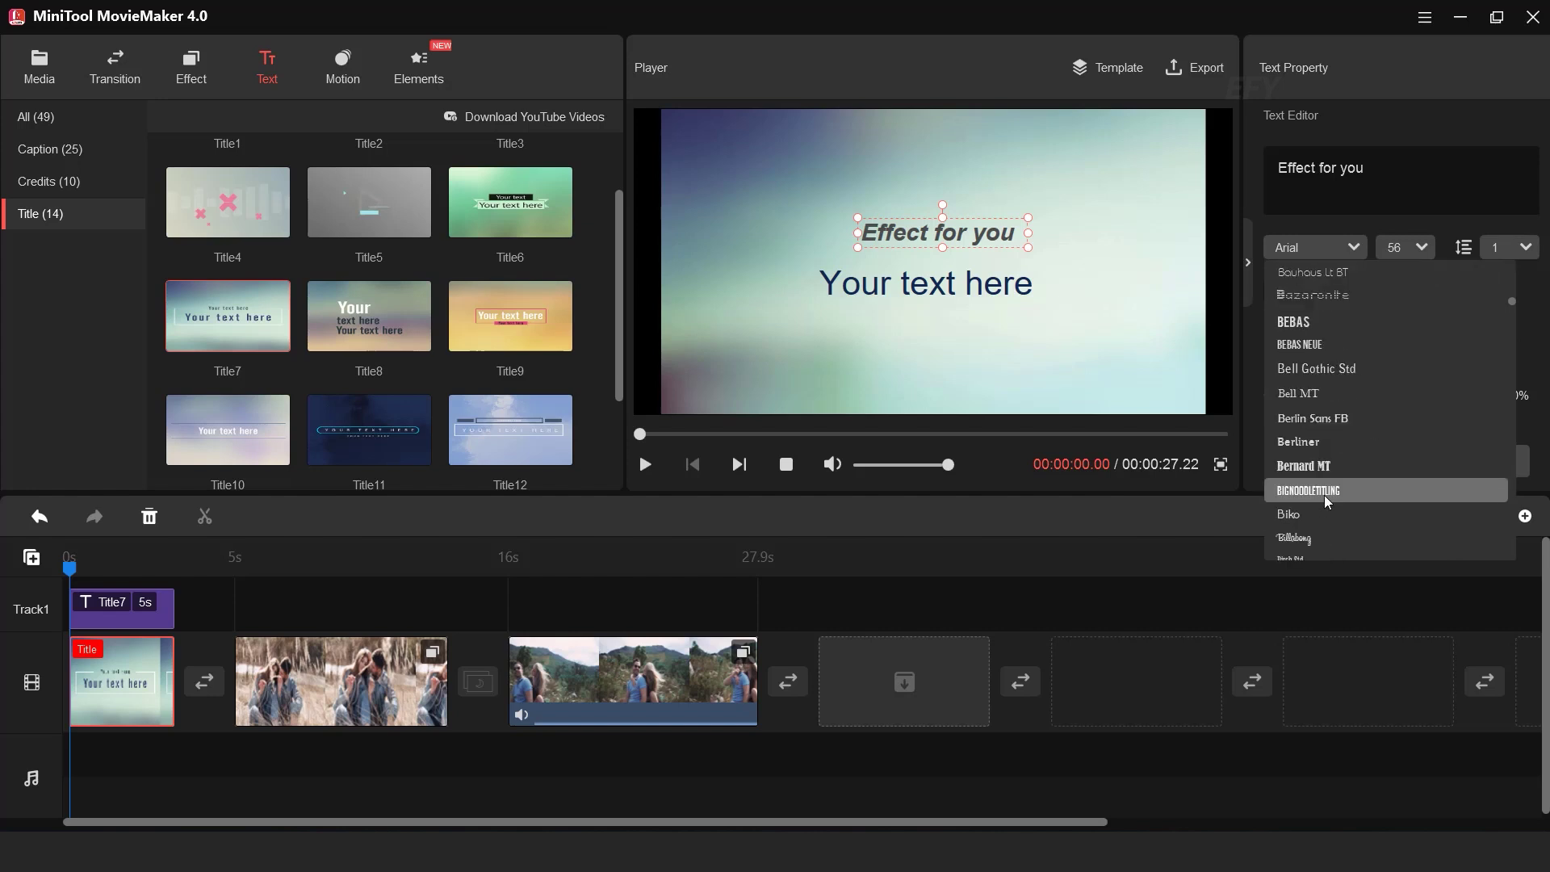
pyautogui.click(1315, 325)
pyautogui.click(1350, 249)
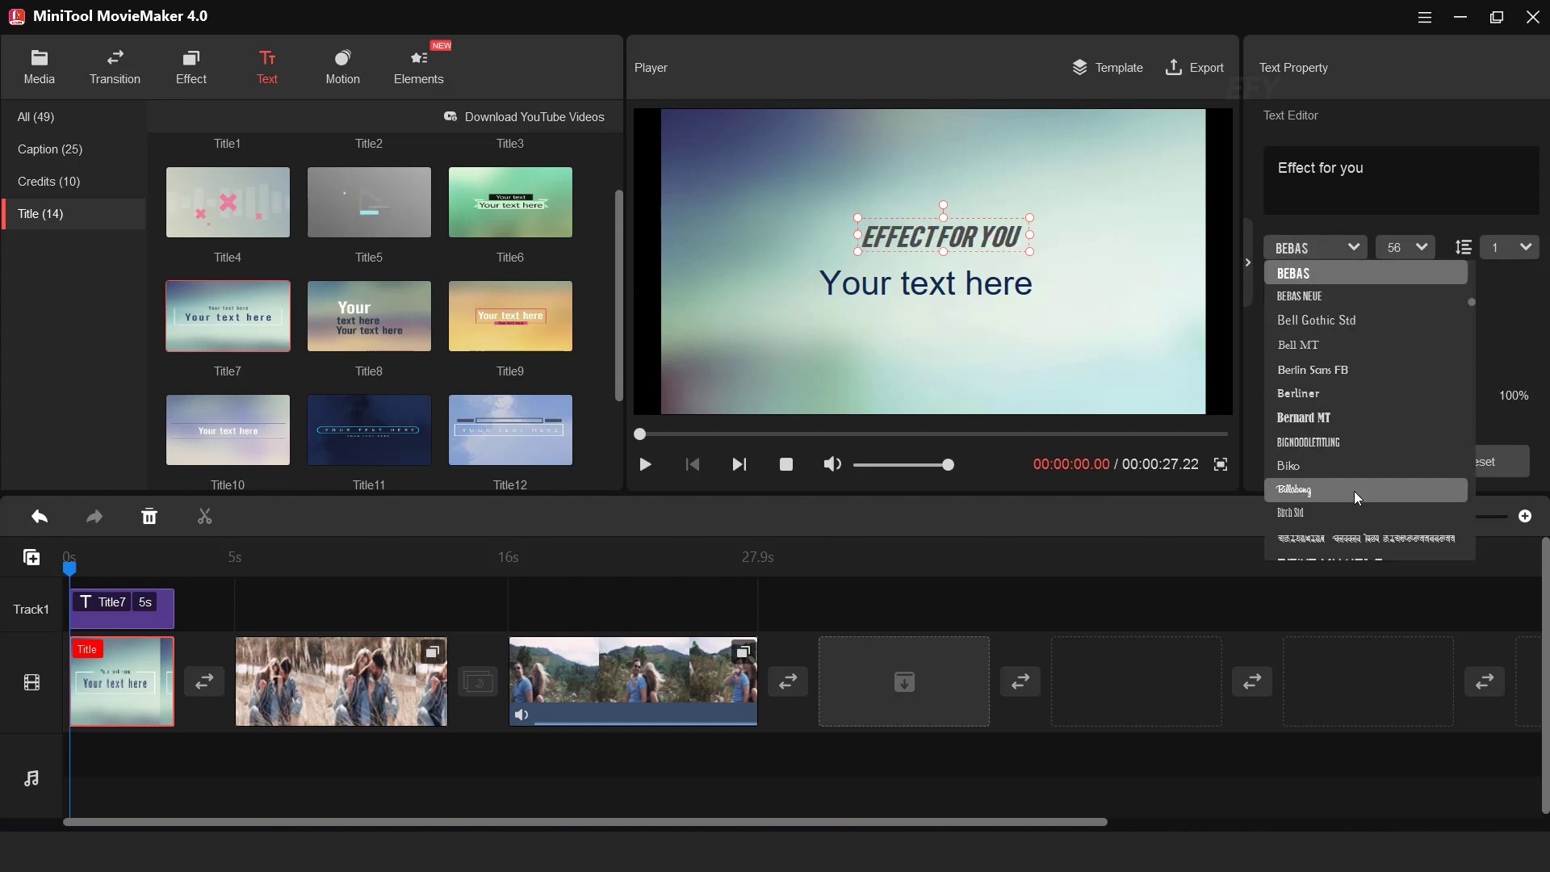
pyautogui.scroll(5, 1355, 469)
pyautogui.scroll(-2, 1358, 443)
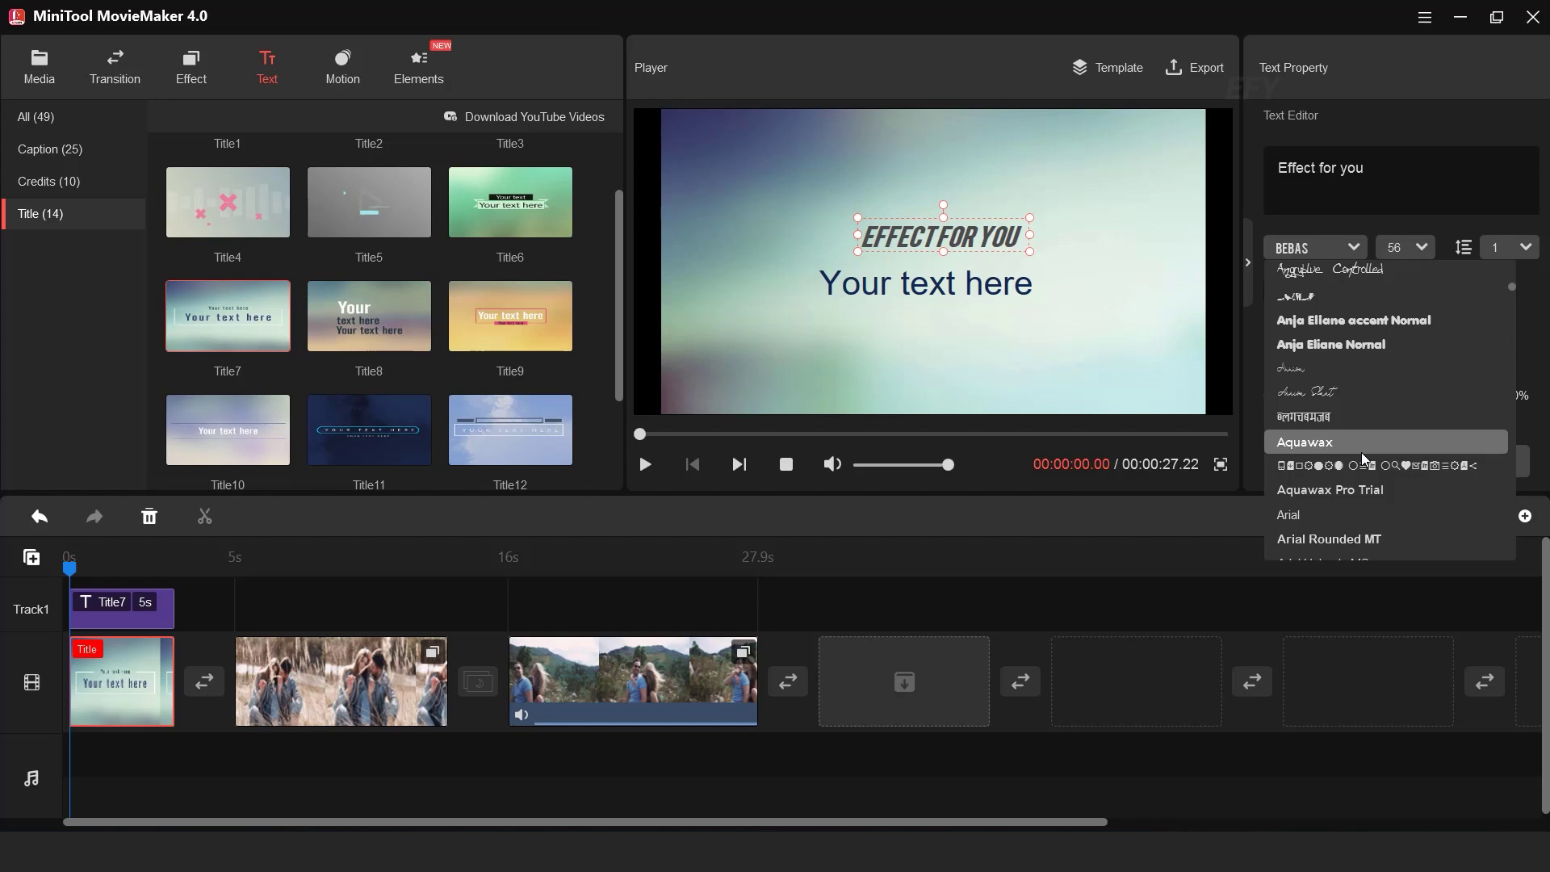
pyautogui.click(1324, 521)
# Nudge the title's upper line slightly left and replace the lower line's text with "Romantic Promo"
pyautogui.moveTo(983, 238); pyautogui.dragTo(976, 237)
pyautogui.click(949, 289)
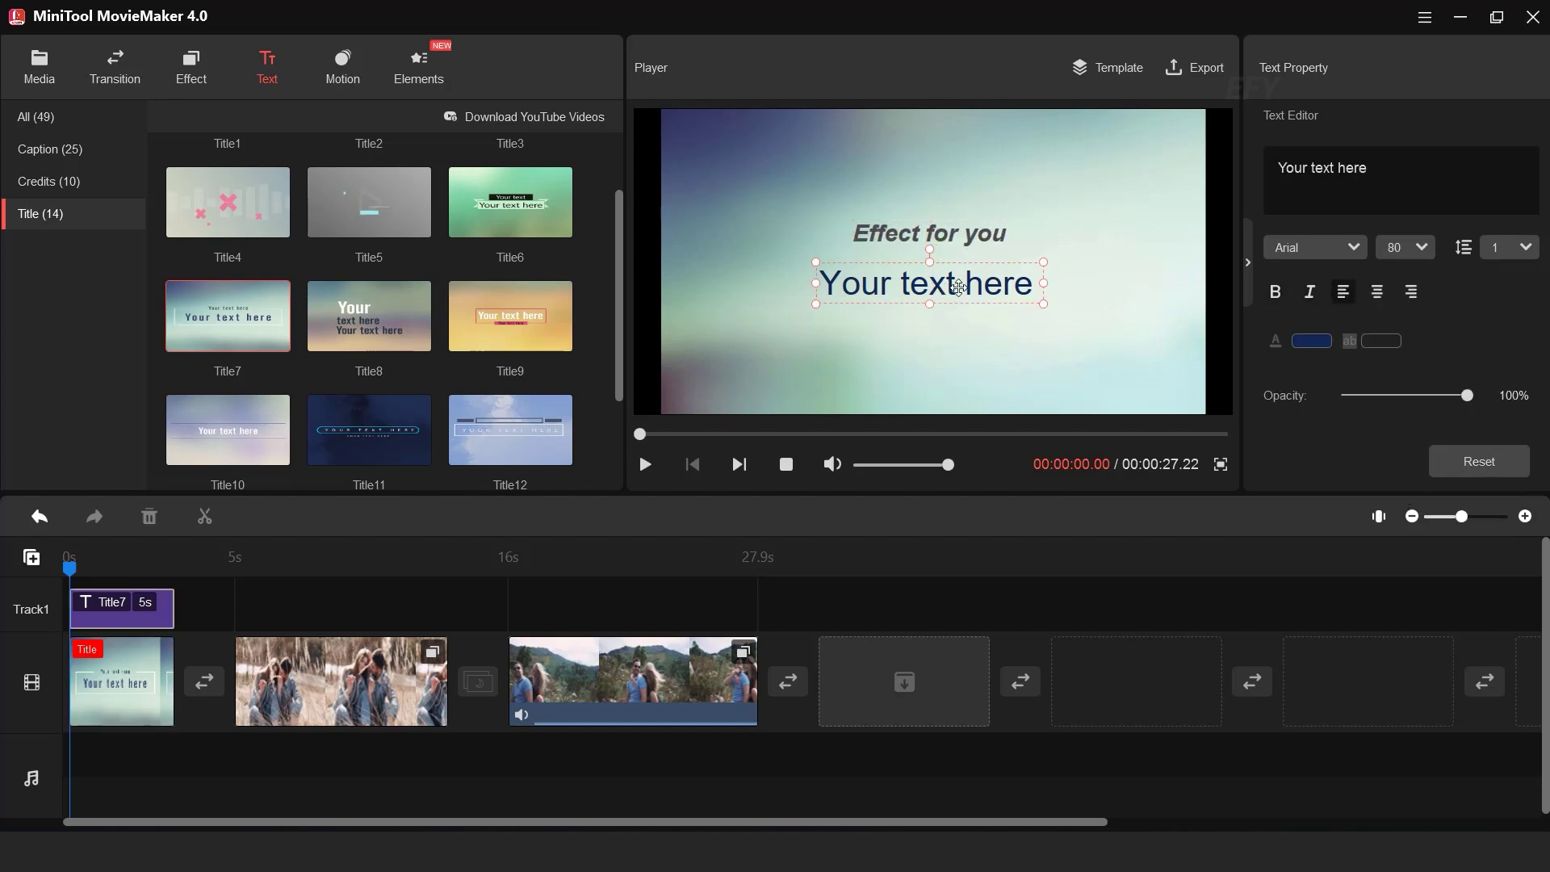
pyautogui.moveTo(1405, 174); pyautogui.dragTo(1241, 180)
pyautogui.write('Ro')
pyautogui.press('BackSpace')
pyautogui.press('BackSpace')
pyautogui.write('Romantic Promo')
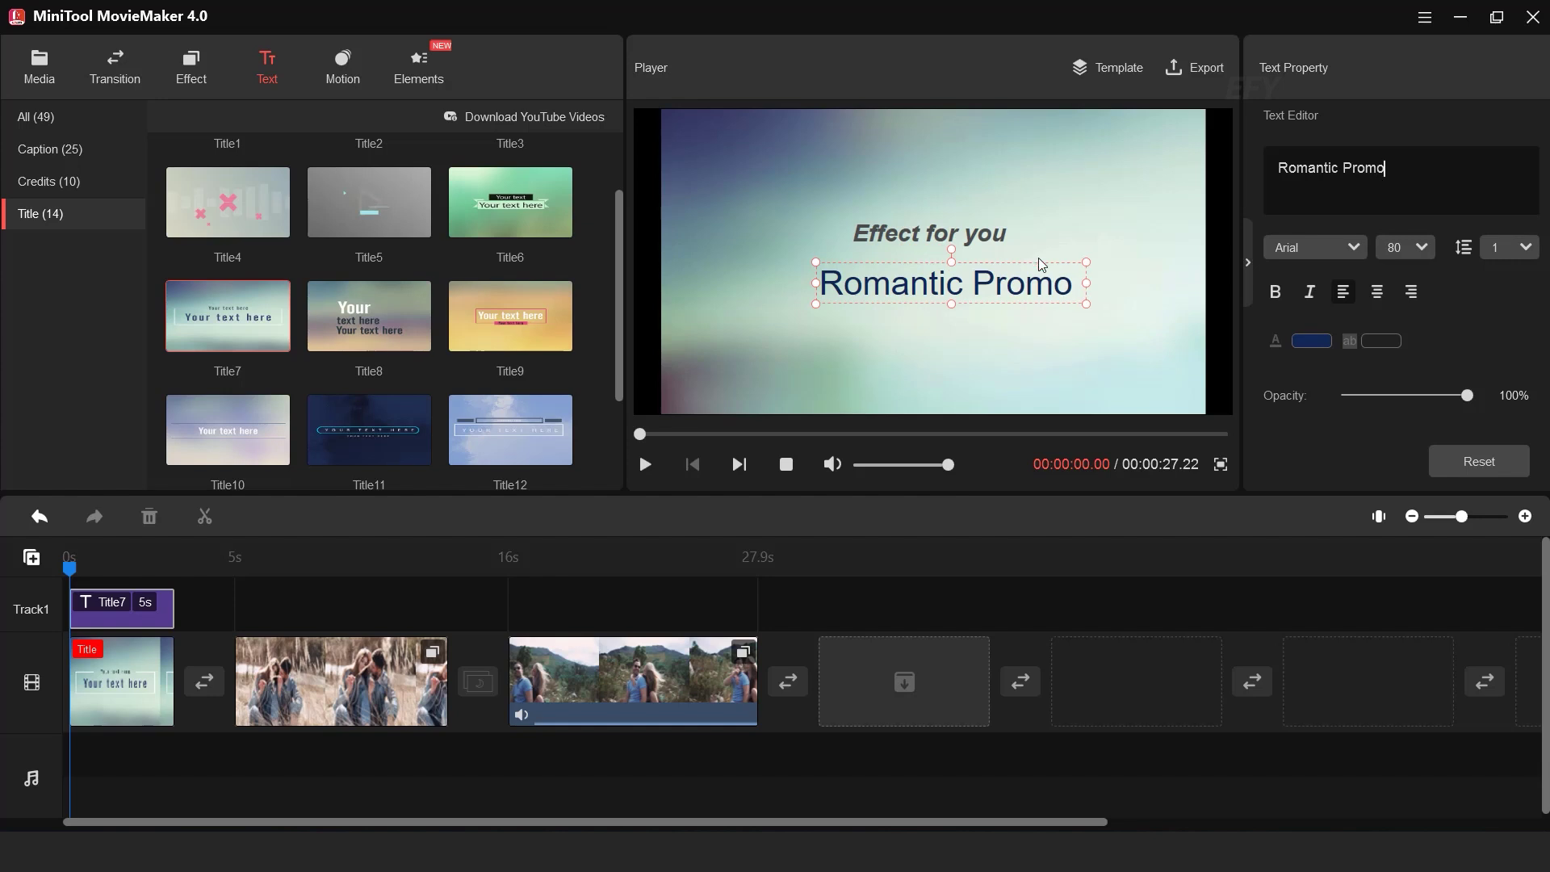
# Make "Romantic Promo" bold and italic and centre it beneath the upper title line
pyautogui.click(1276, 293)
pyautogui.click(1313, 295)
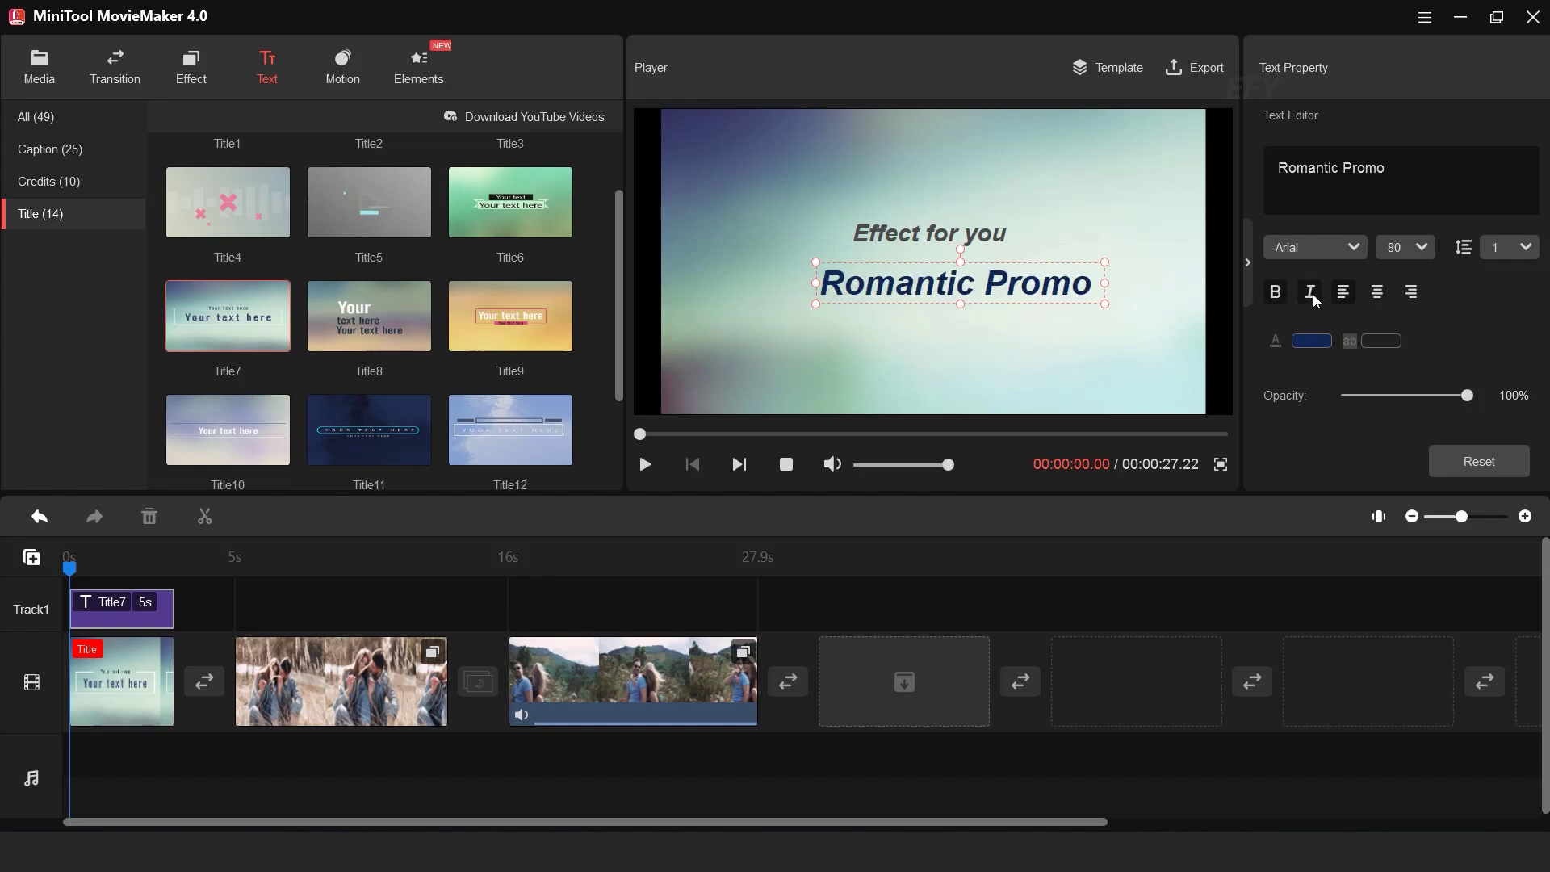
pyautogui.moveTo(1091, 295); pyautogui.dragTo(961, 289)
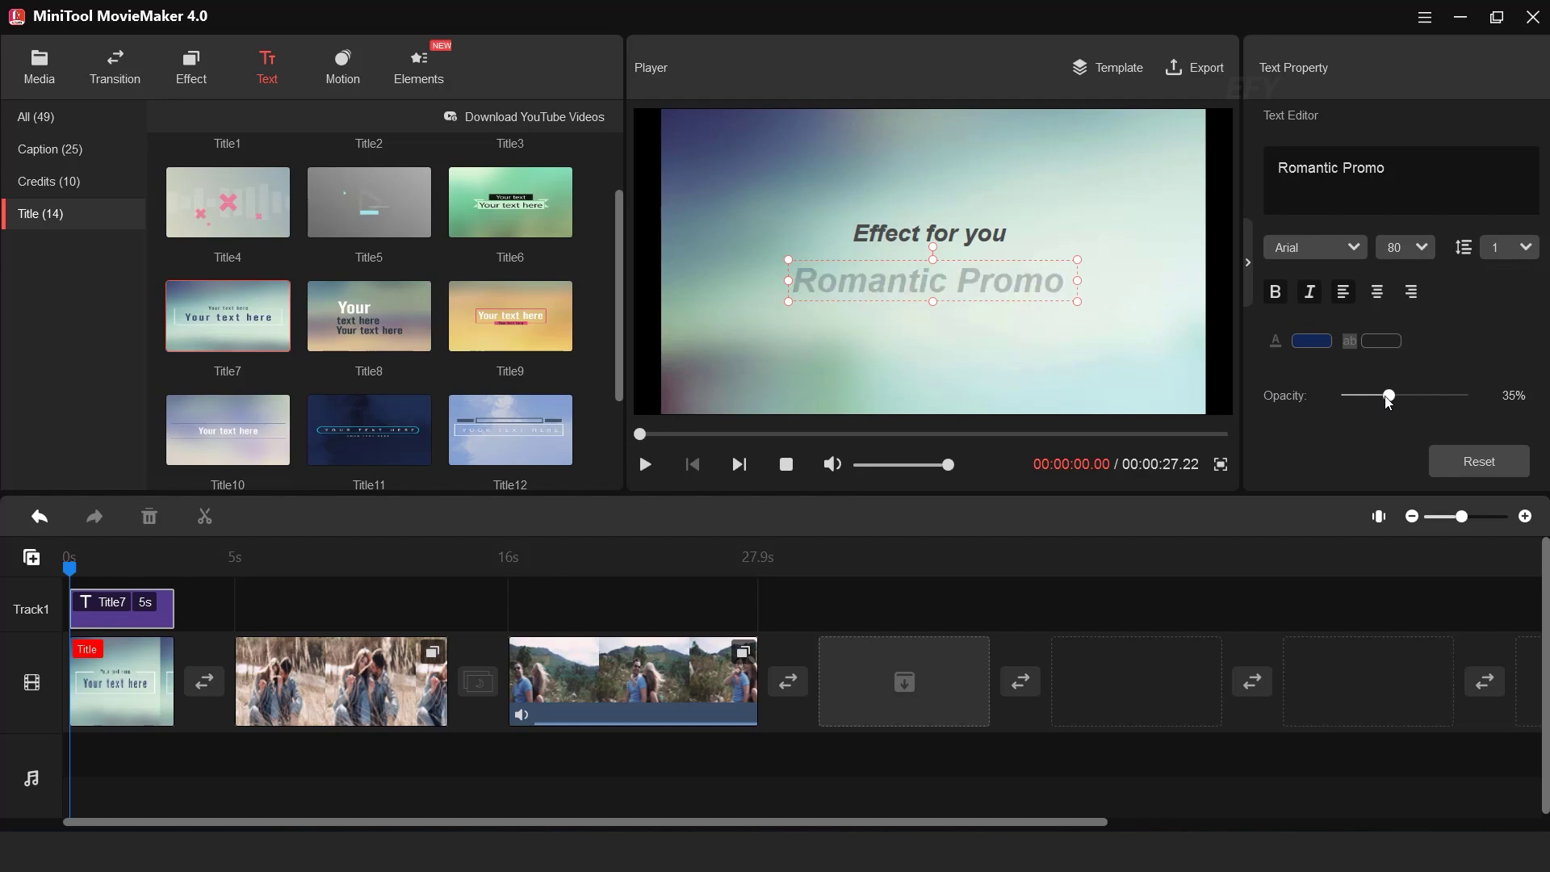
# Try a lower opacity on "Romantic Promo", restore it to 100%, and colour the text dark red
pyautogui.moveTo(1421, 396); pyautogui.dragTo(1468, 395)
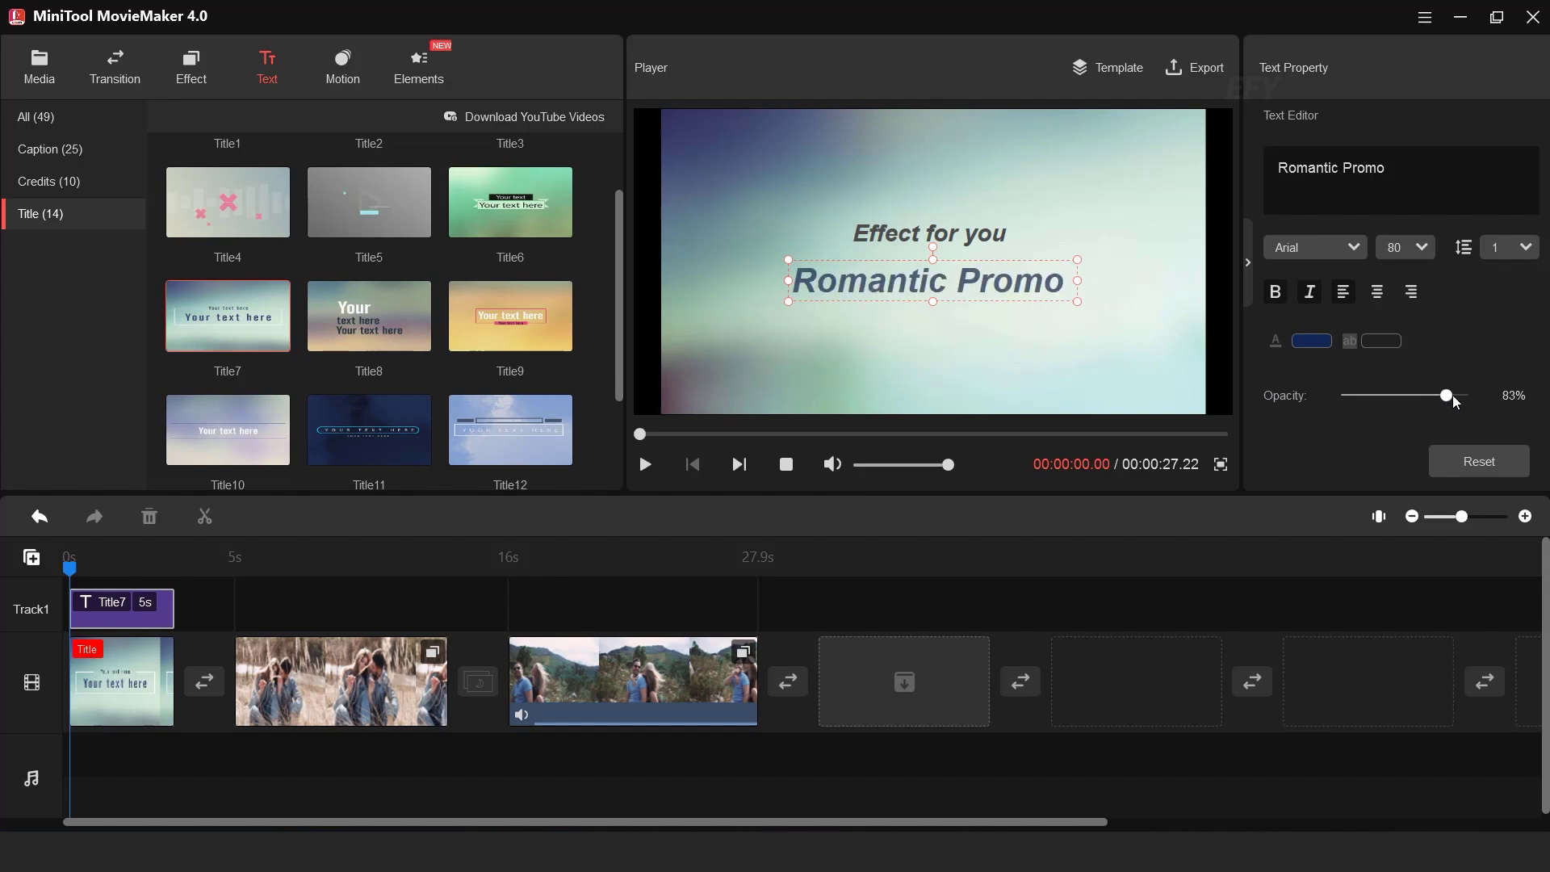
pyautogui.click(1310, 341)
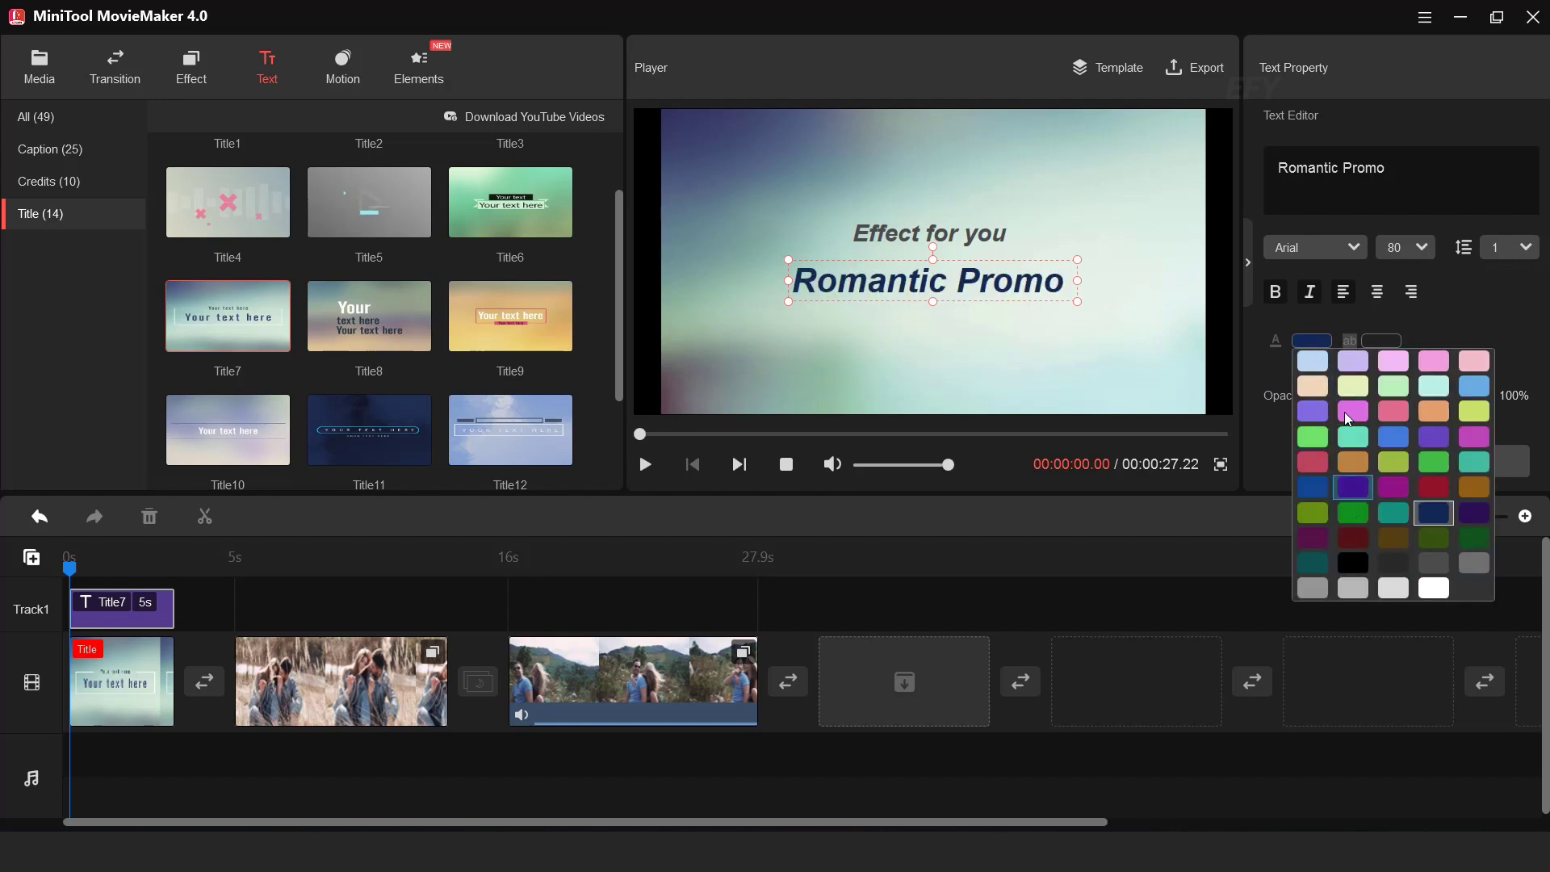
pyautogui.click(1433, 489)
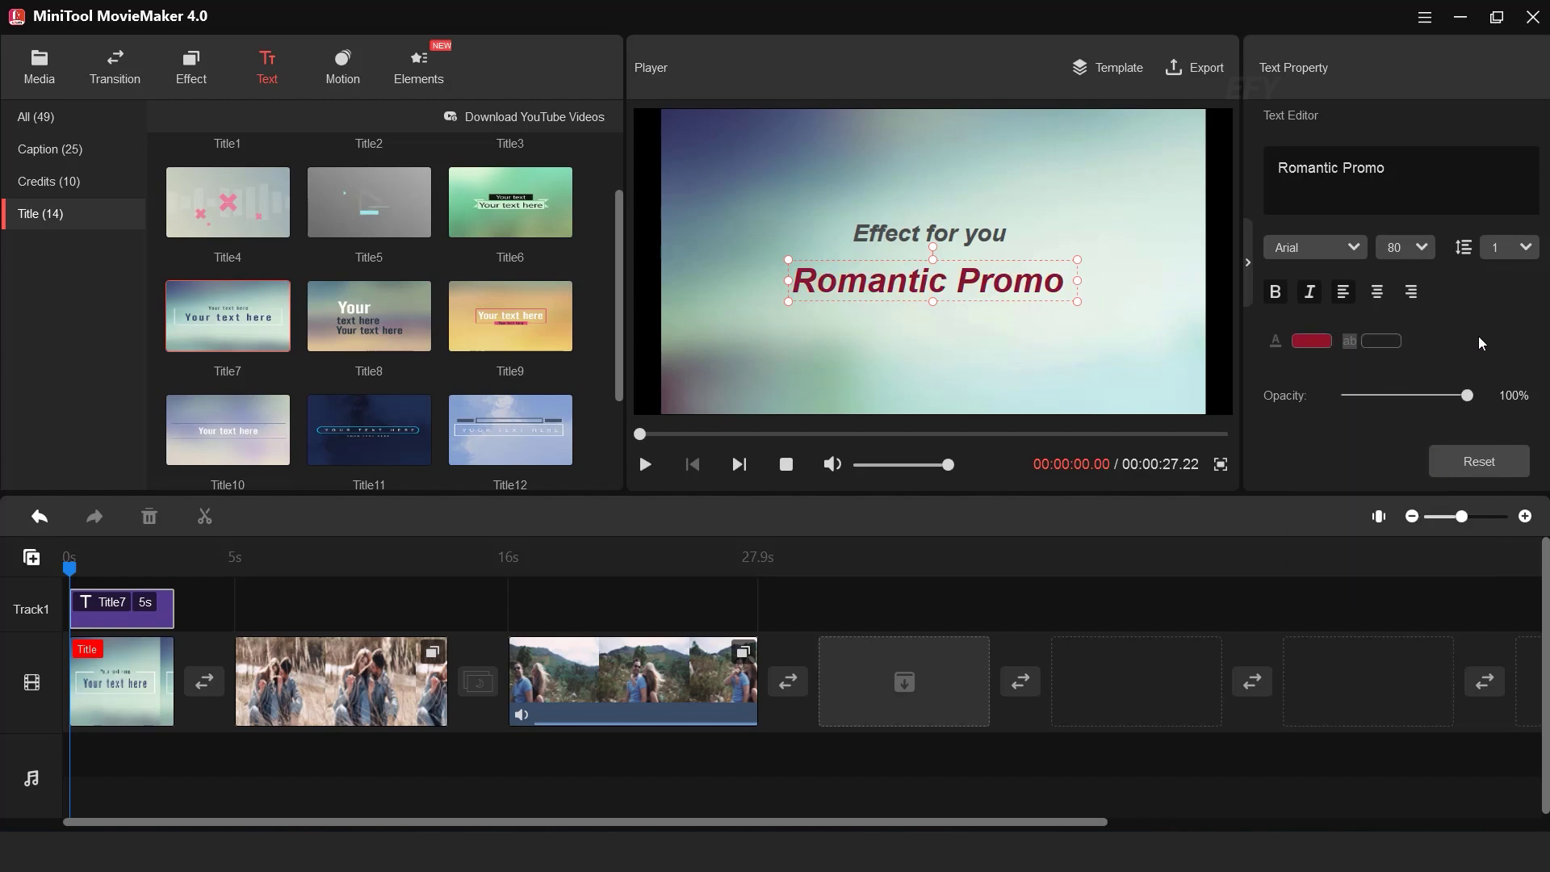
# Try a purple background behind "Romantic Promo" and set the background back to none
pyautogui.click(1397, 342)
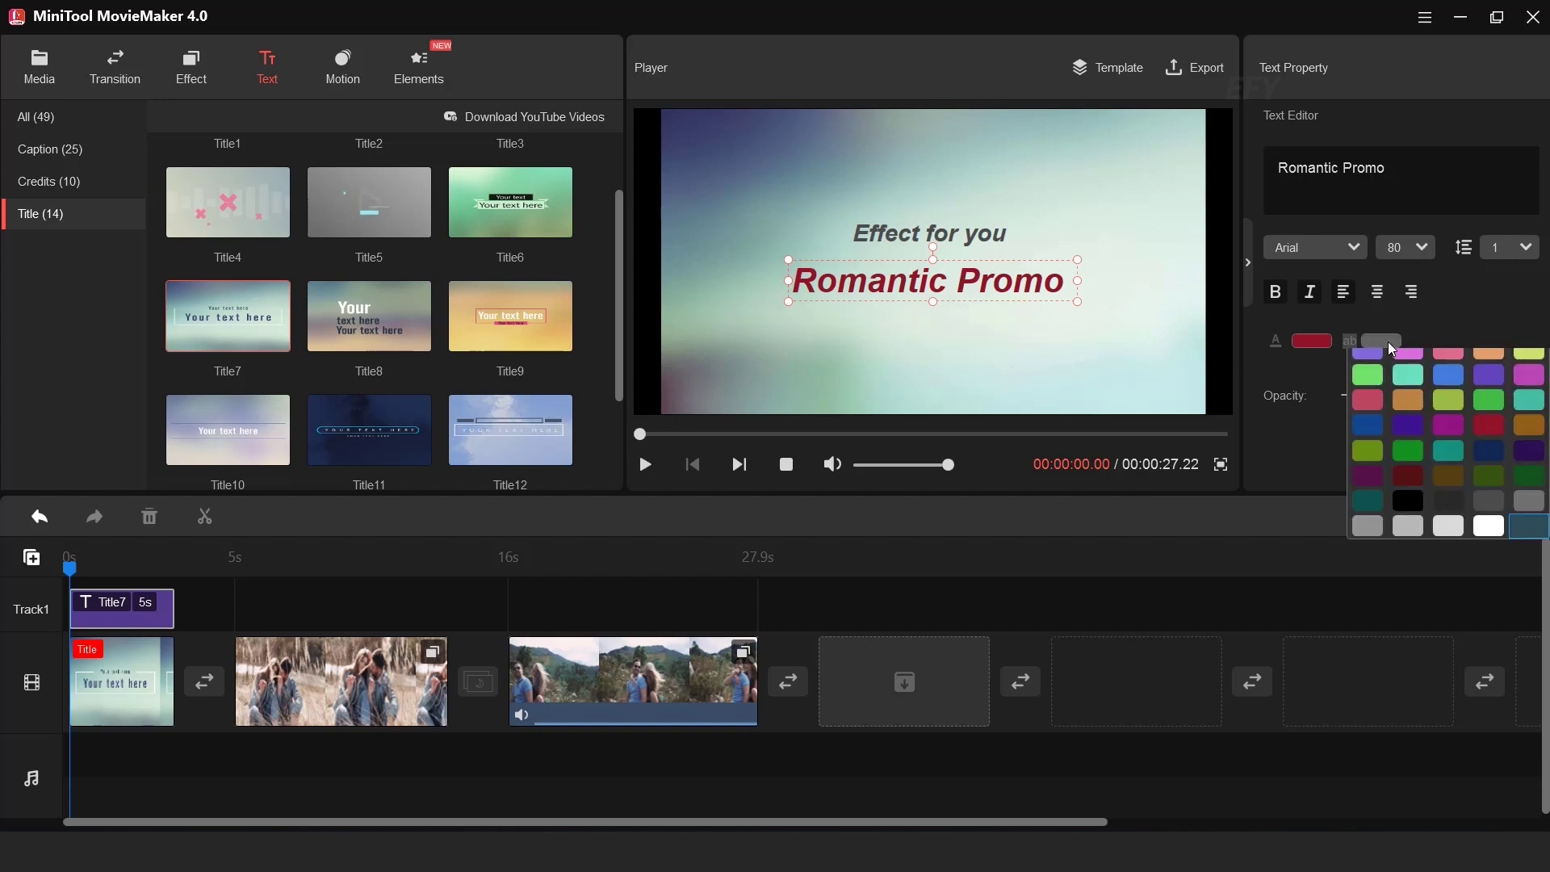
pyautogui.click(1370, 412)
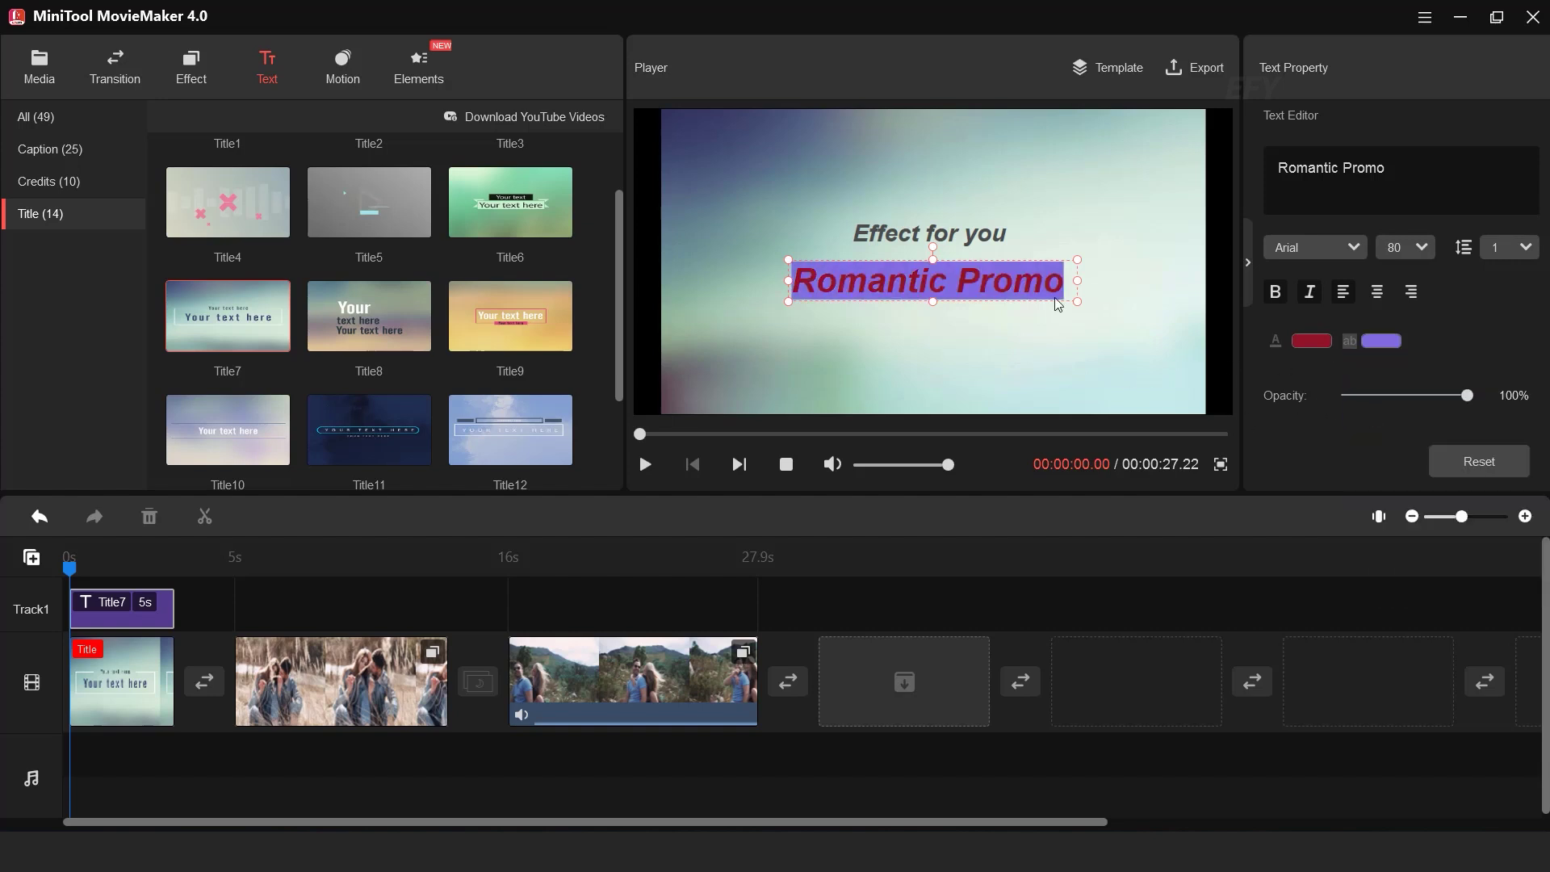
pyautogui.click(1396, 347)
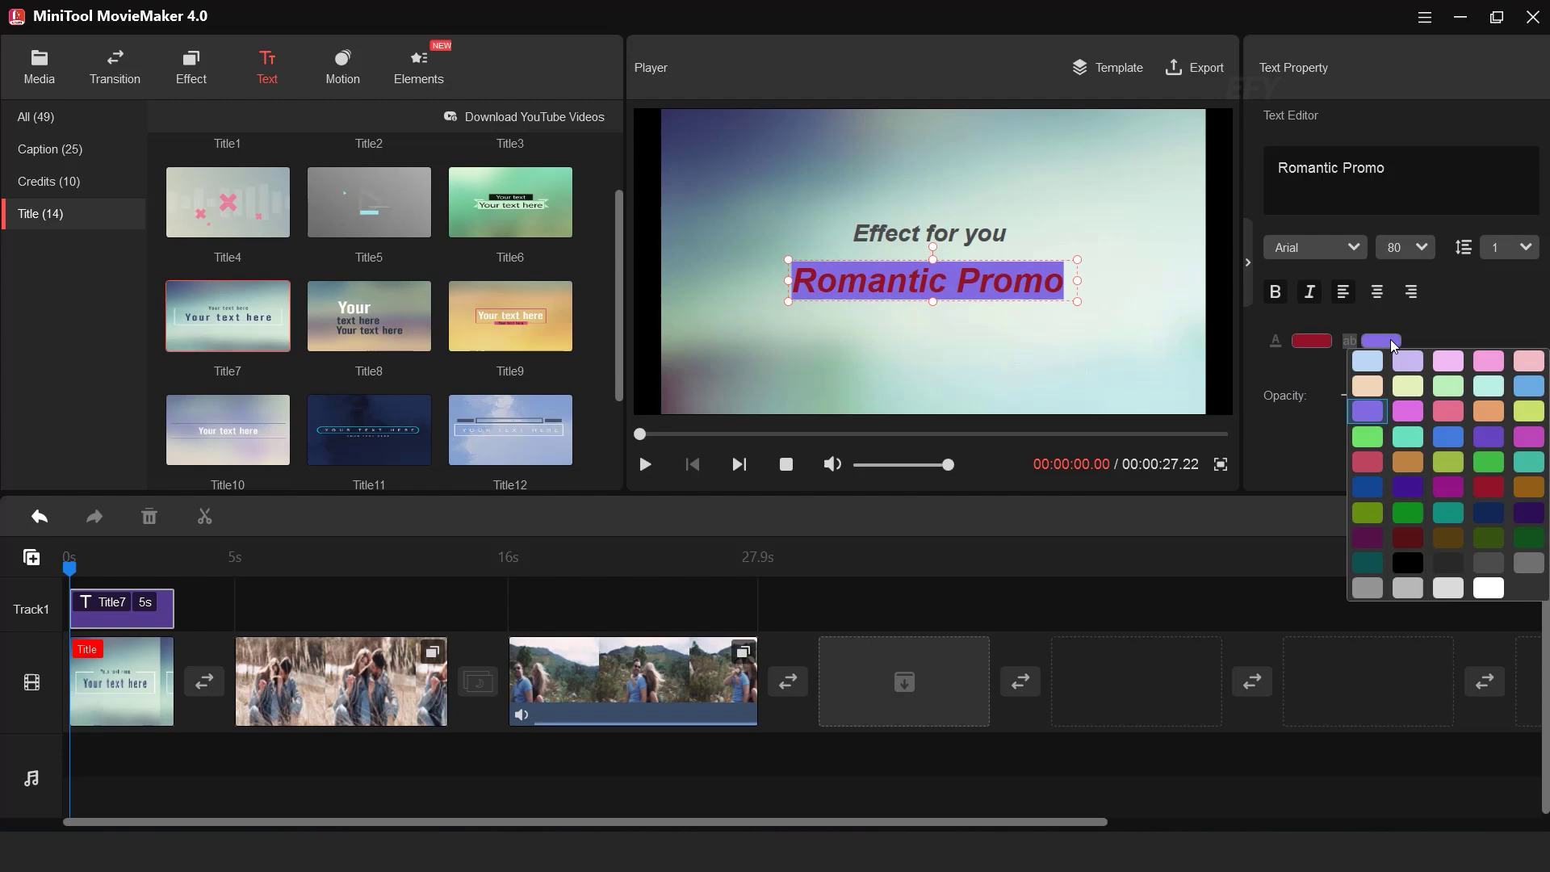
pyautogui.click(1534, 591)
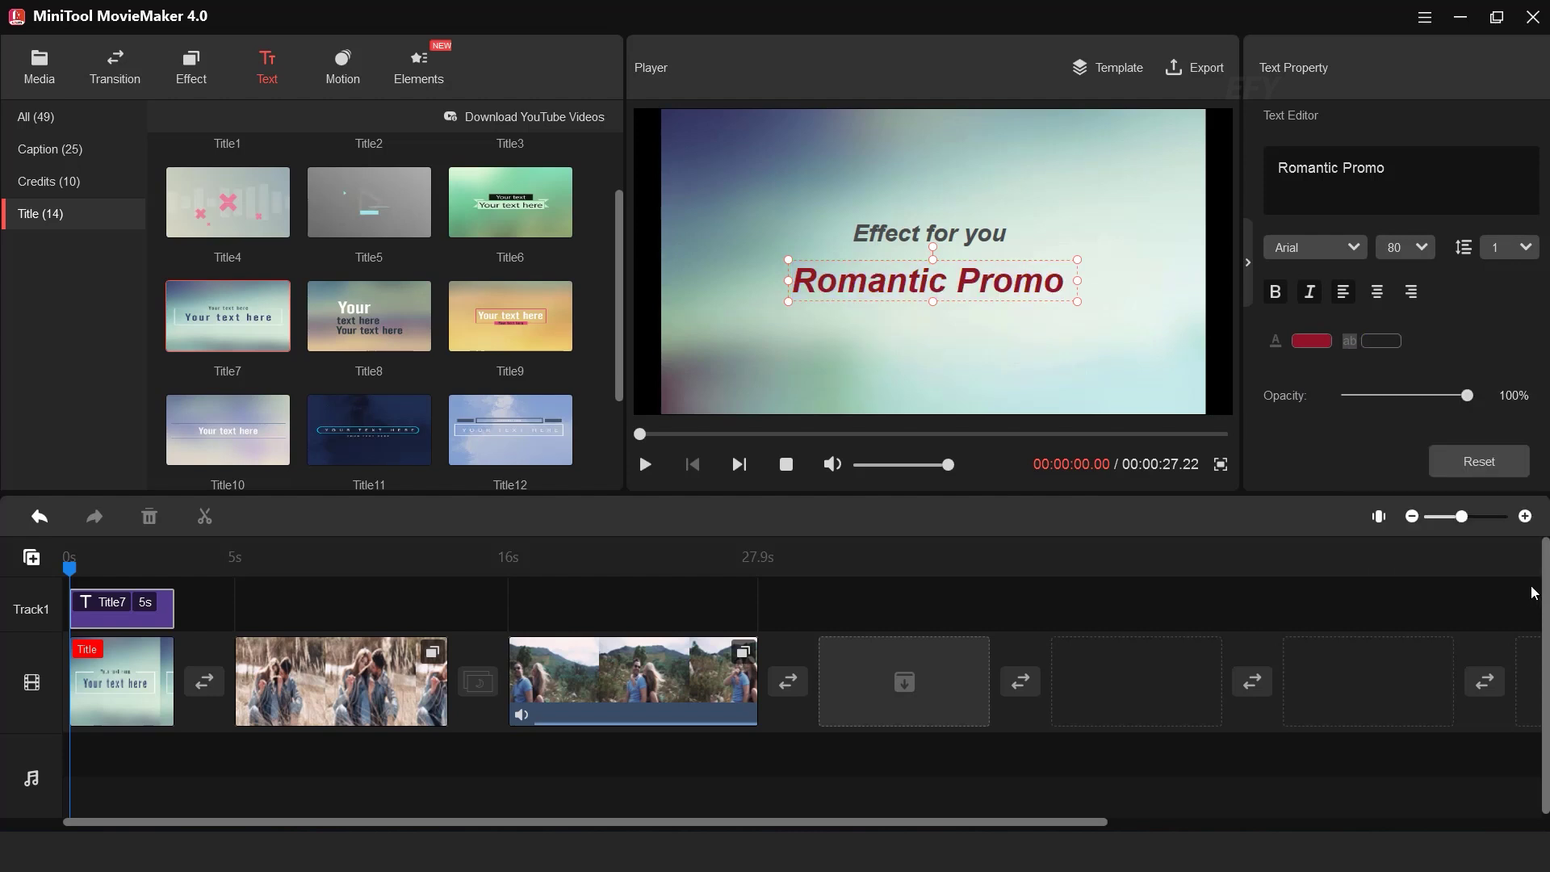
# Play the project from the start into the first couple clip to check the customised title
pyautogui.click(647, 467)
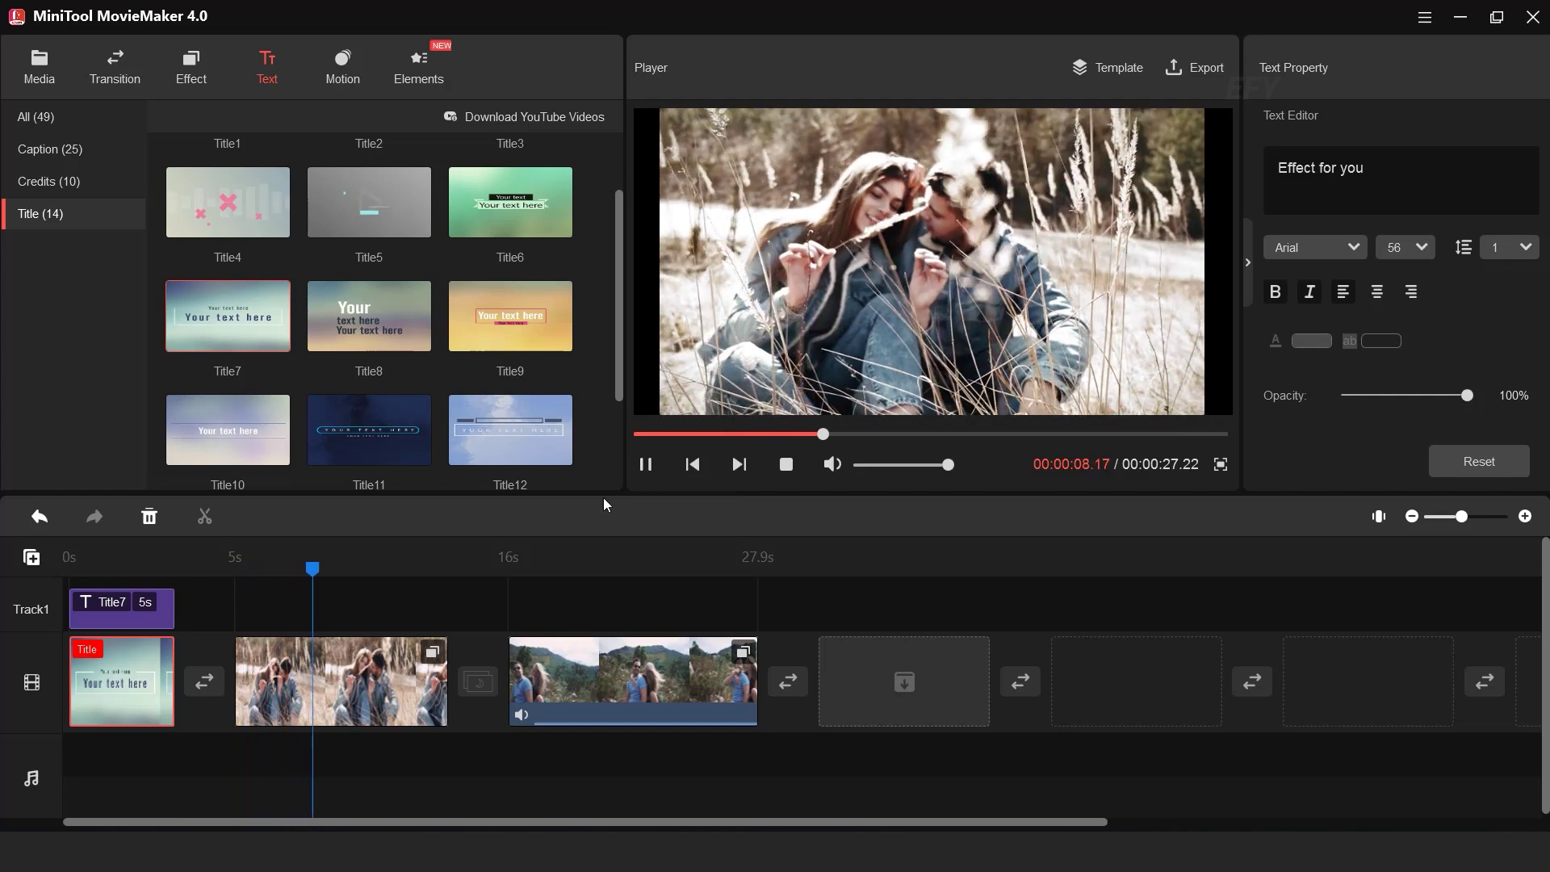
pyautogui.click(646, 464)
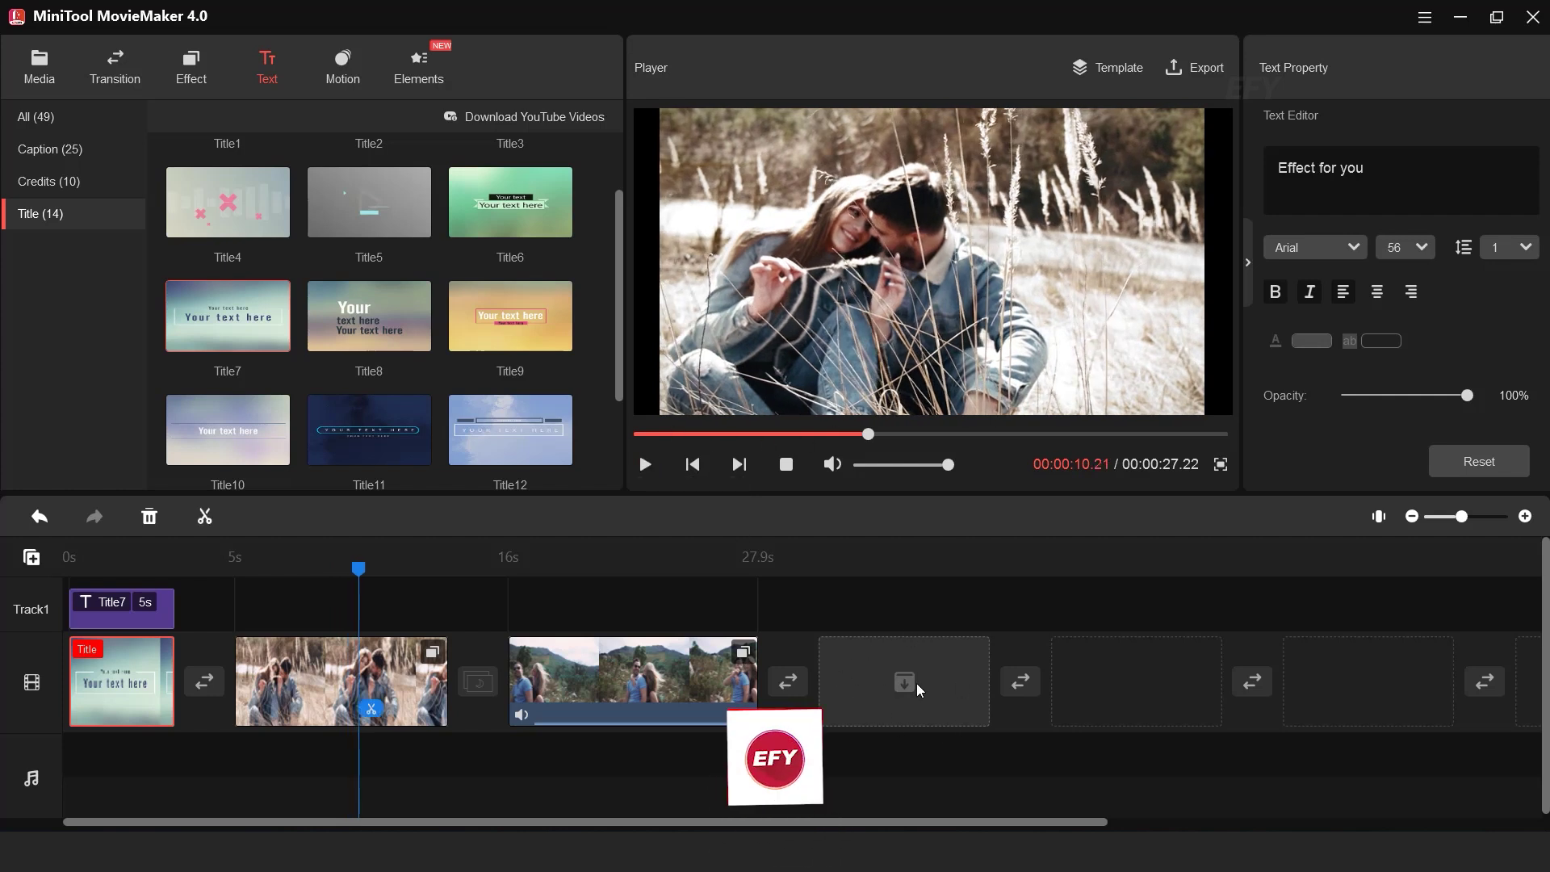
# Add the Credits6 credits after the second clip, change the upper line to "PRESENTED BY" and nudge it slightly left
pyautogui.click(69, 184)
pyautogui.scroll(1, 519, 250)
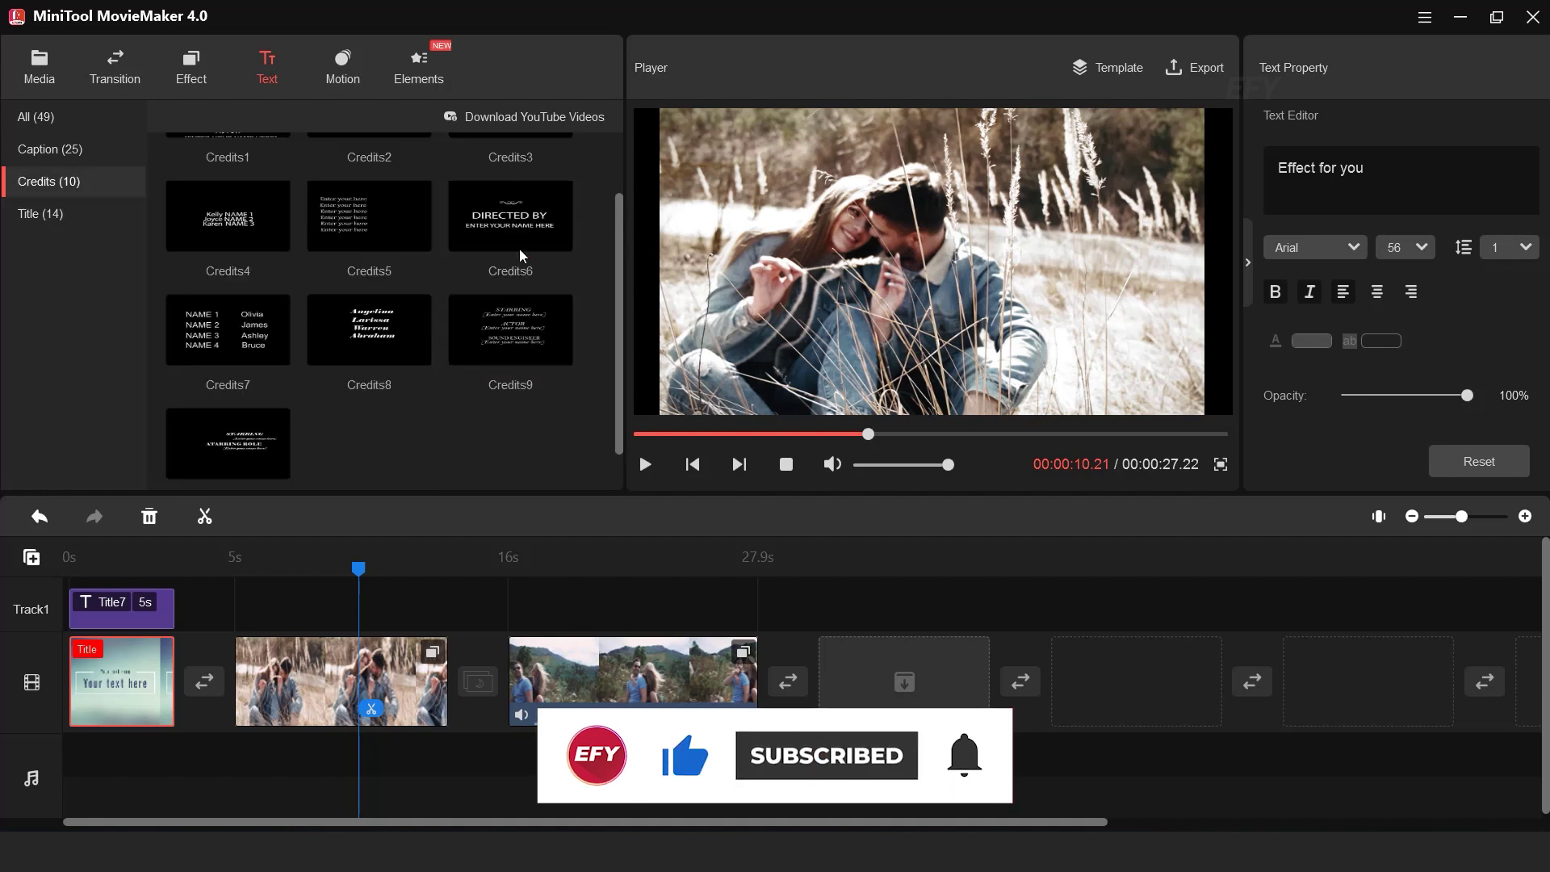
pyautogui.moveTo(498, 222); pyautogui.dragTo(884, 699)
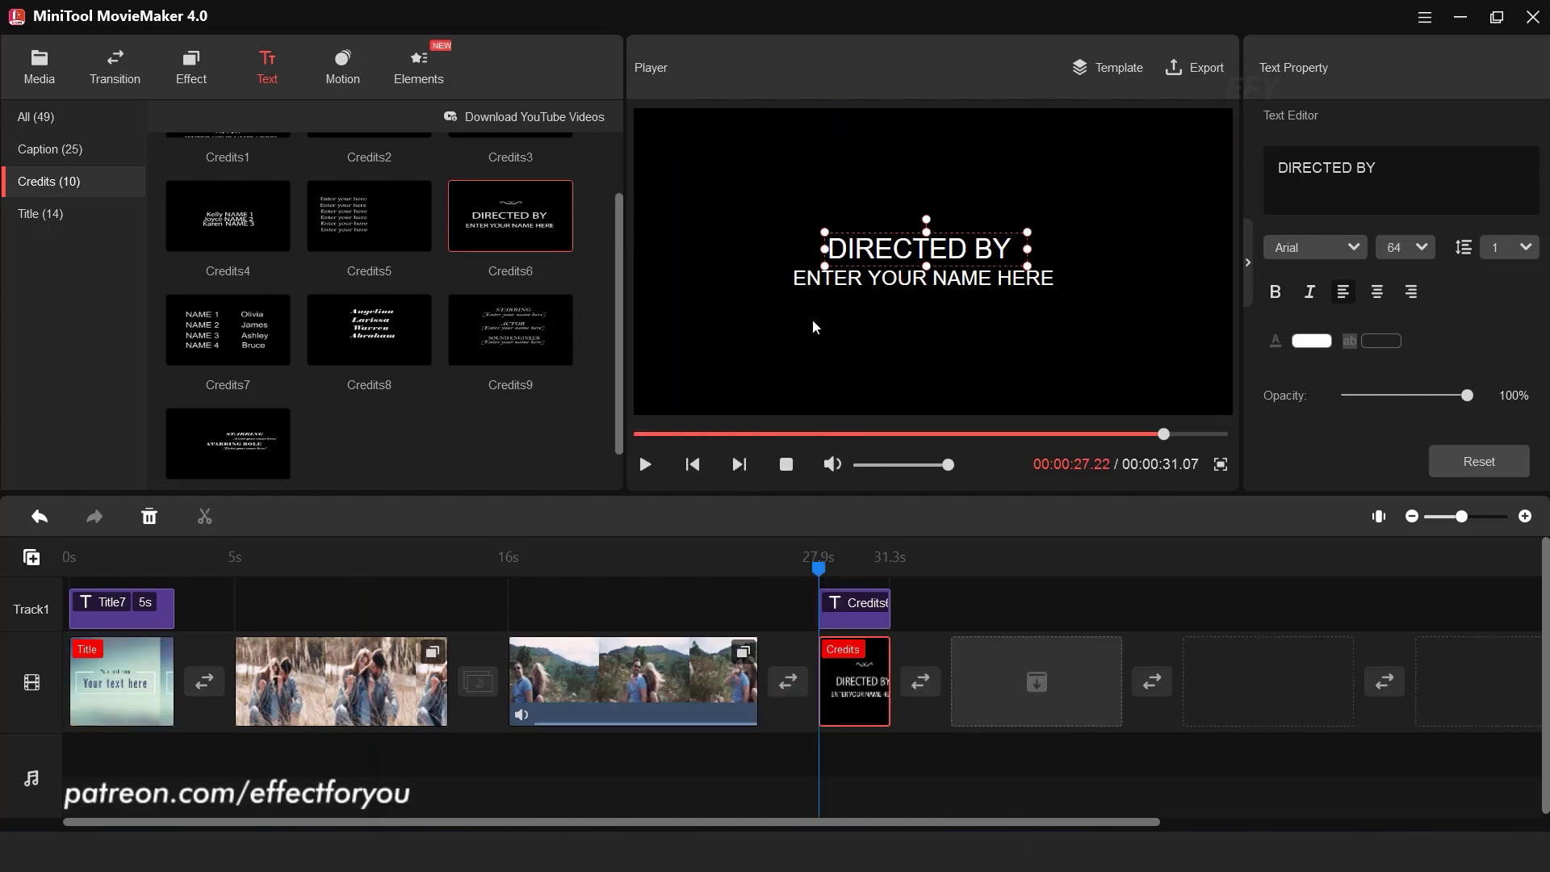
pyautogui.moveTo(1377, 168); pyautogui.dragTo(1252, 168)
pyautogui.press('BackSpace')
pyautogui.write('PRESENTED BY')
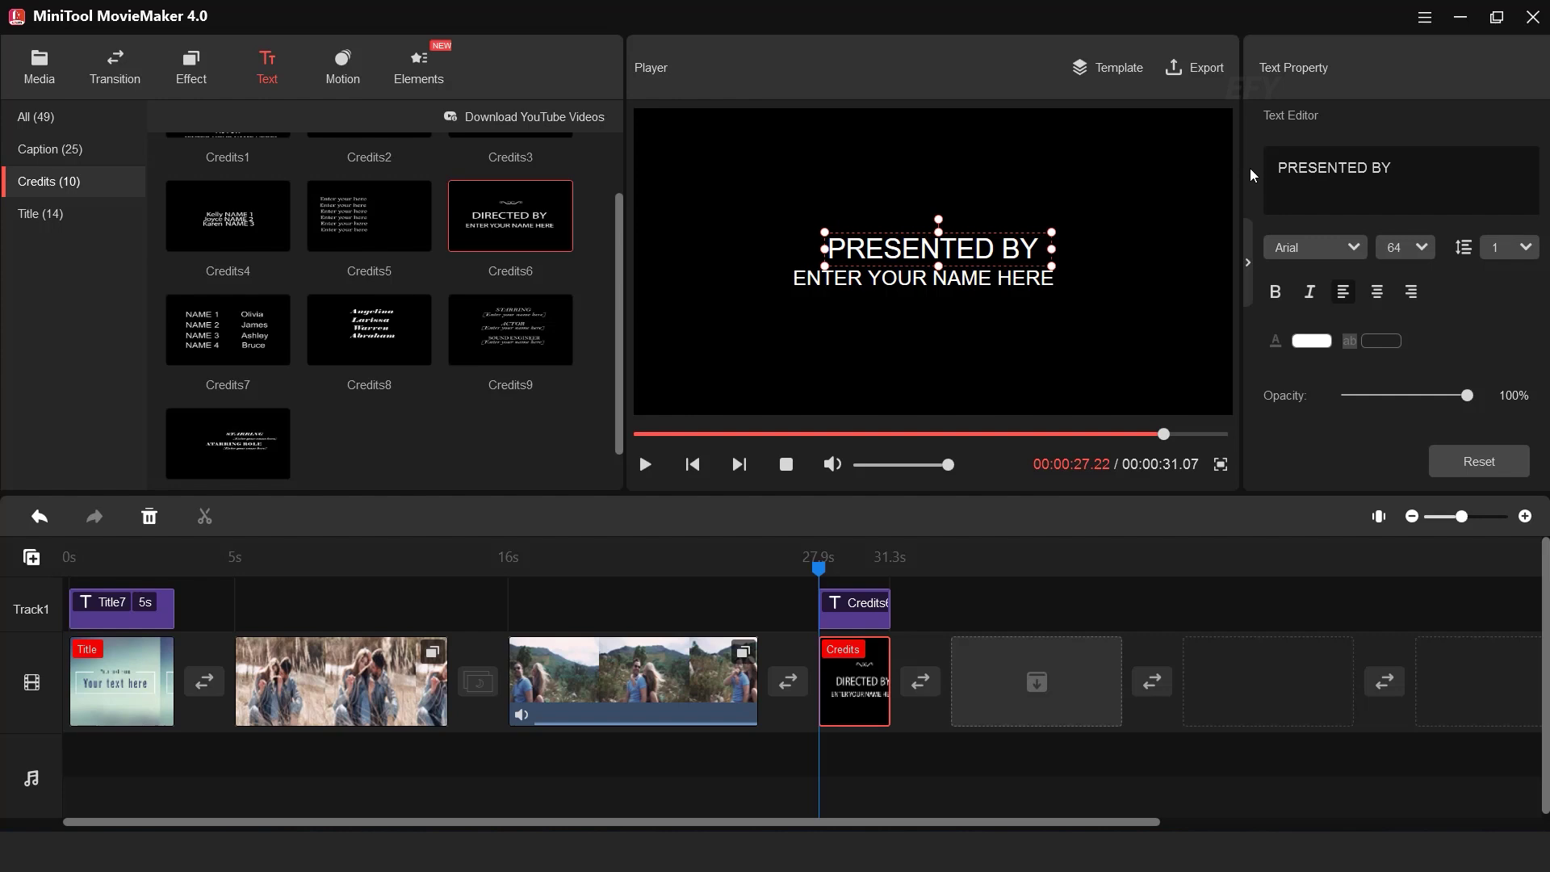
pyautogui.moveTo(979, 245); pyautogui.dragTo(973, 243)
# Replace the credits' name line with "Effect For You", centre it in bold italic under the upper line, and play the credits
pyautogui.click(974, 286)
pyautogui.moveTo(1464, 168); pyautogui.dragTo(1253, 182)
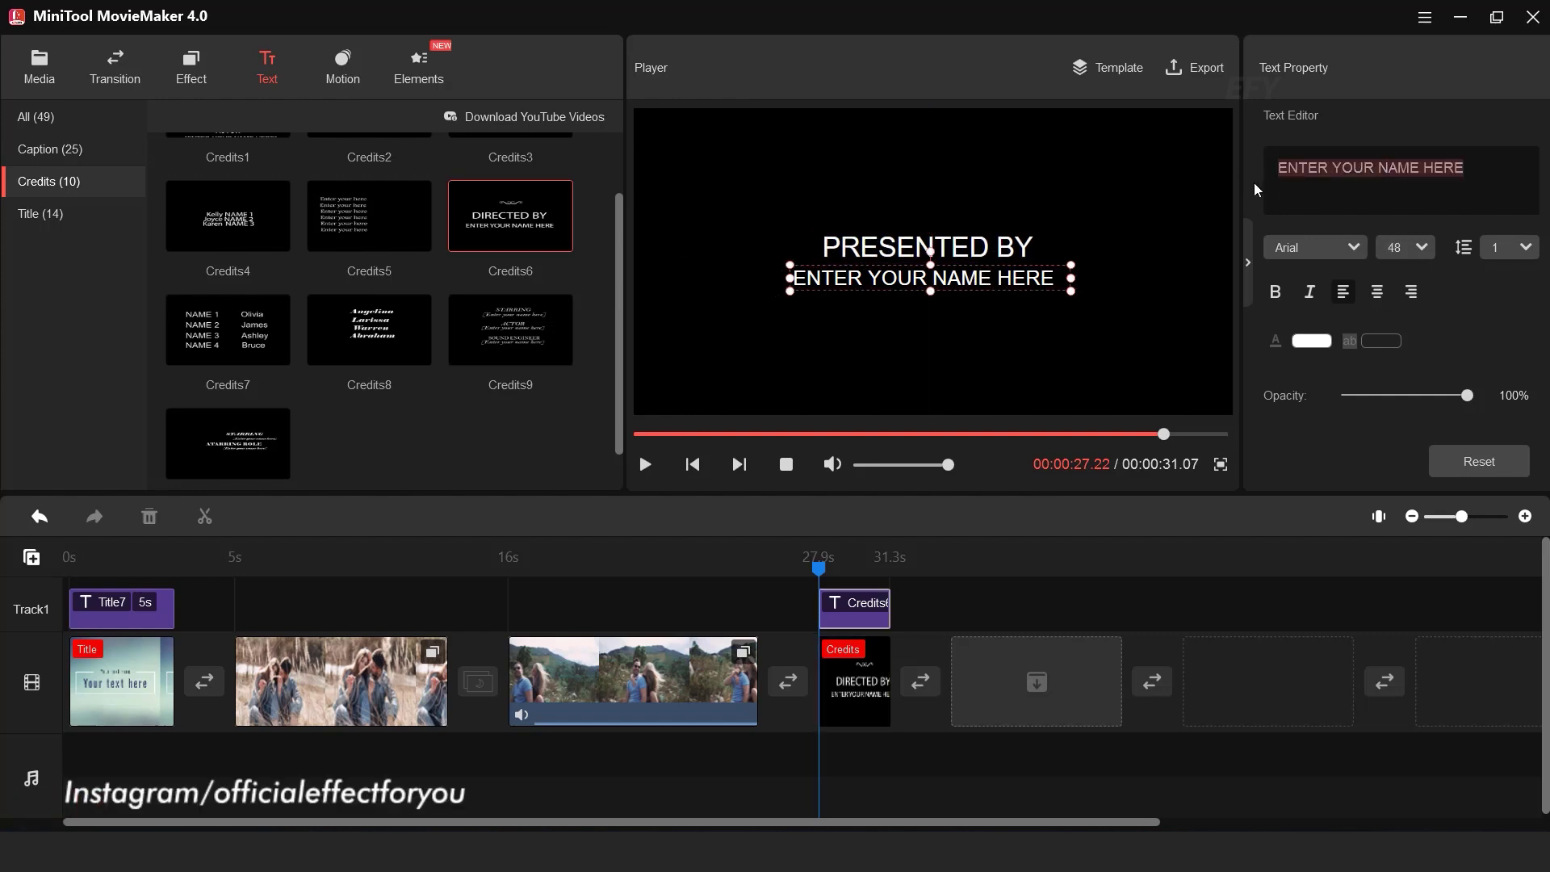
pyautogui.press('BackSpace')
pyautogui.write('Effect For You')
pyautogui.moveTo(902, 279); pyautogui.dragTo(979, 281)
pyautogui.click(1276, 292)
pyautogui.click(1311, 292)
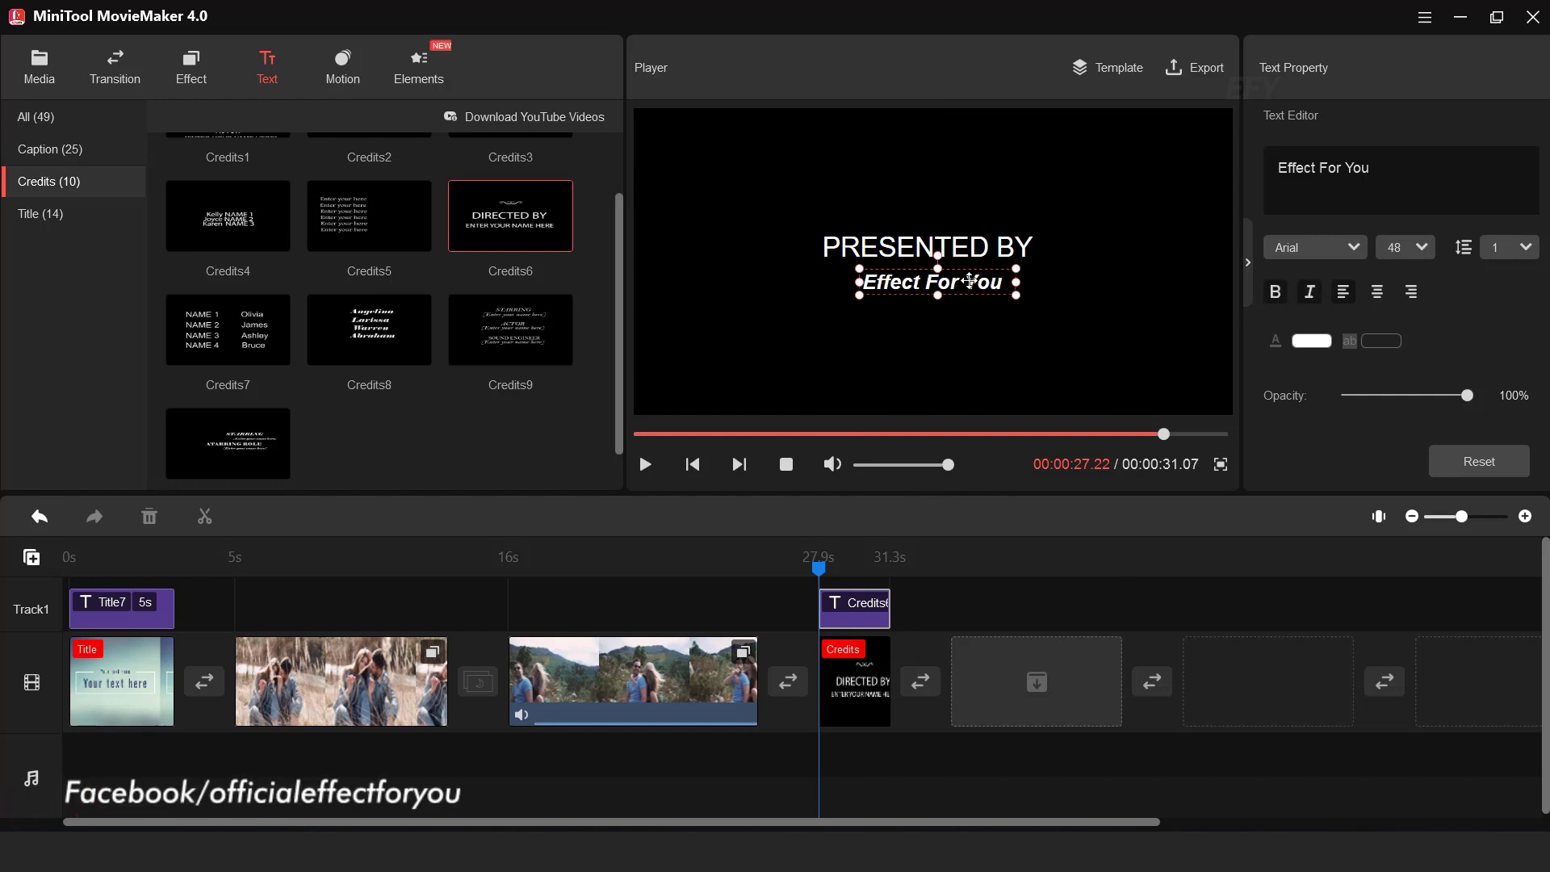
pyautogui.click(646, 465)
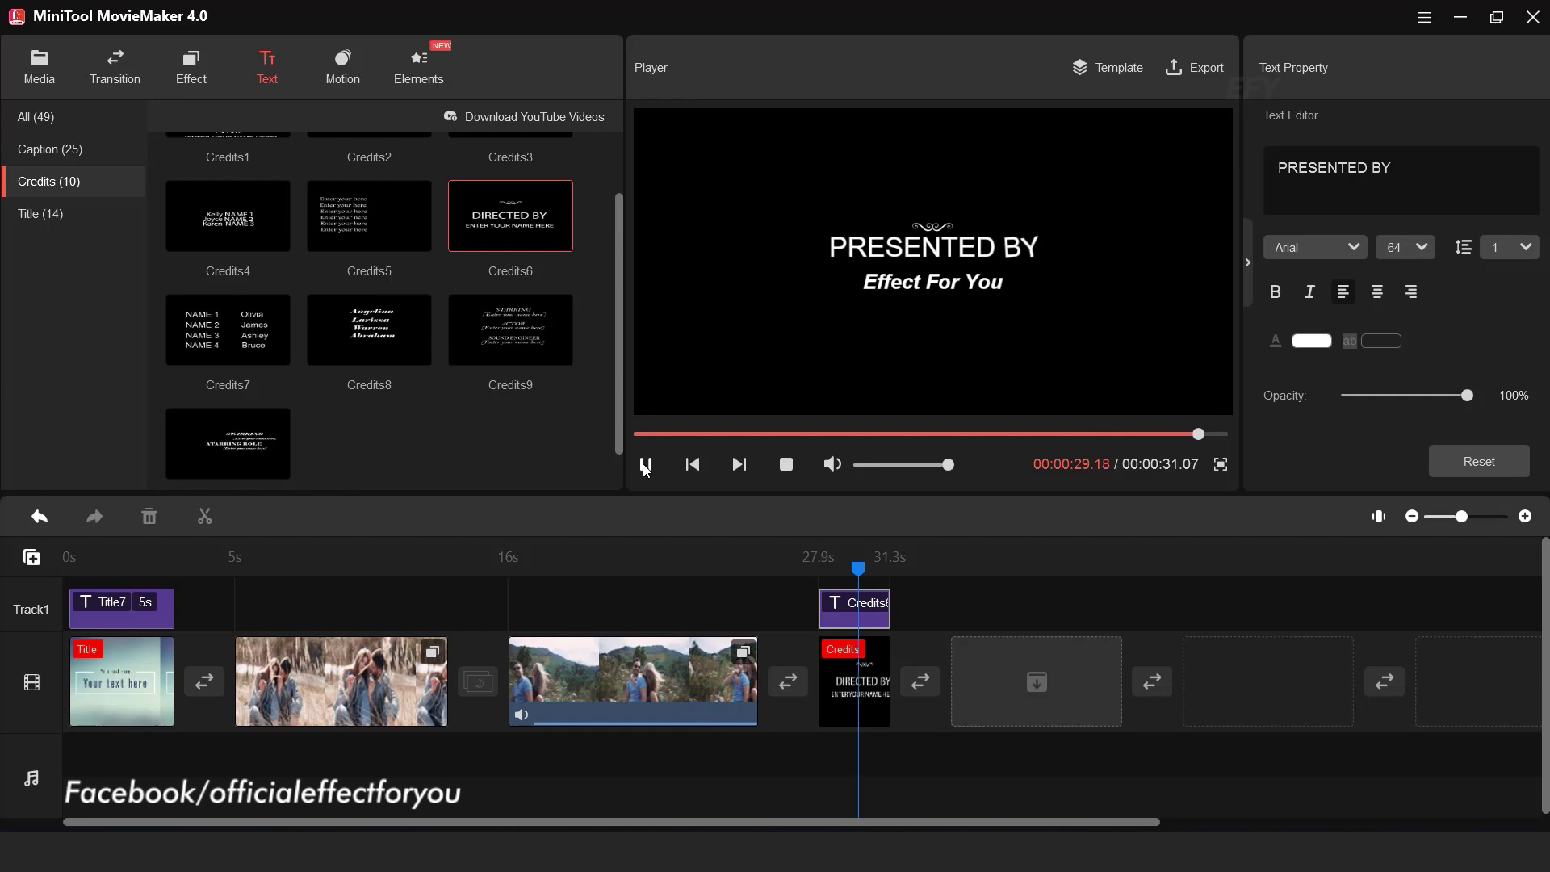
# Apply the FadeBlack transition between the second clip and the closing credits
pyautogui.moveTo(581, 597); pyautogui.dragTo(717, 598)
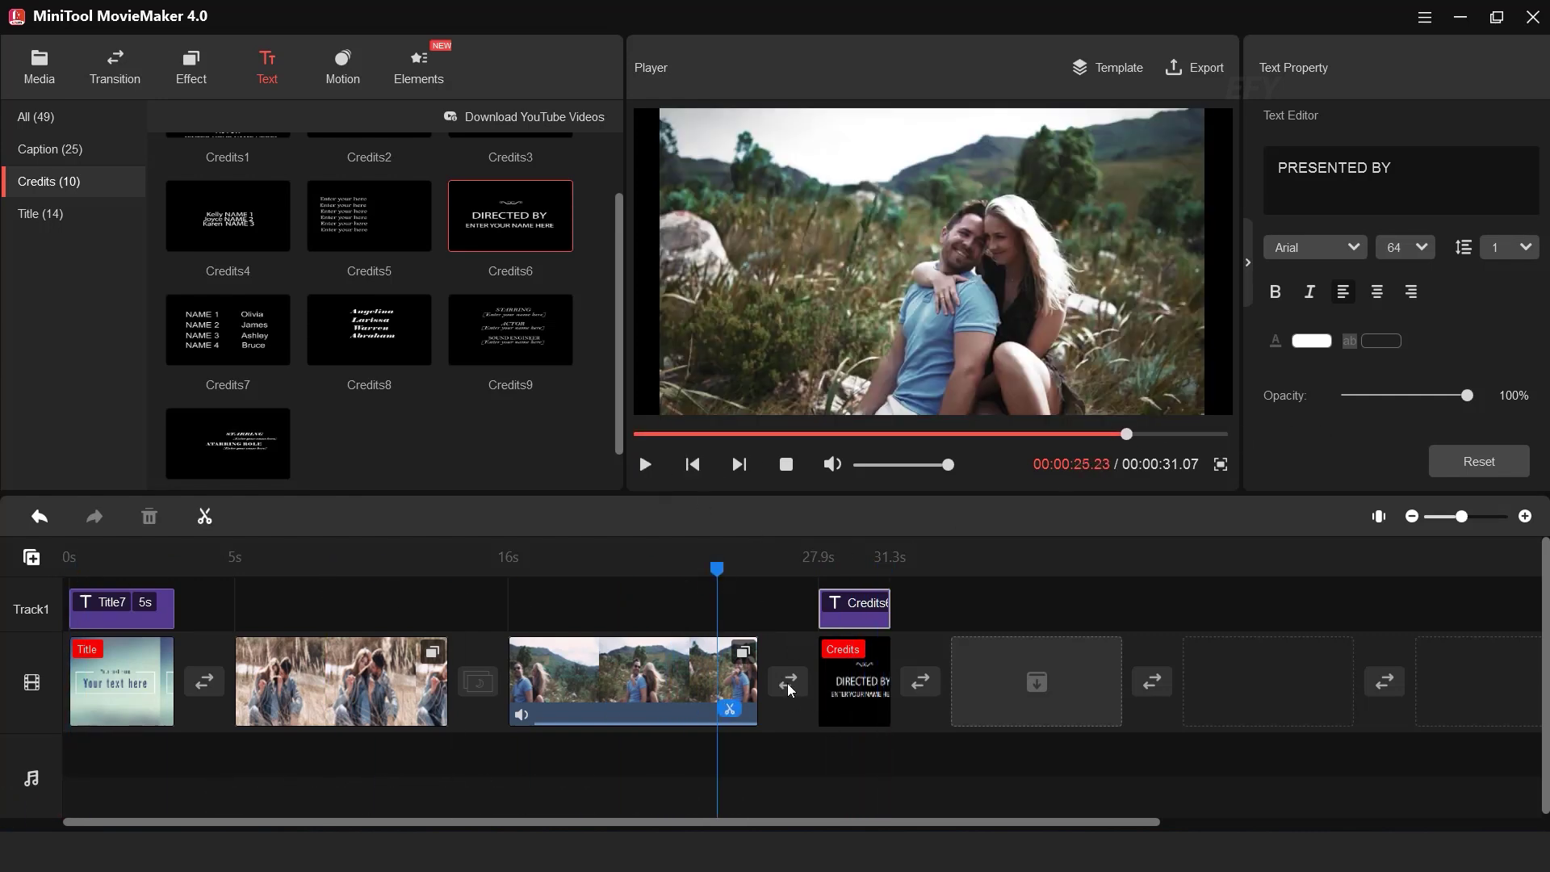
pyautogui.click(117, 67)
pyautogui.moveTo(235, 373)
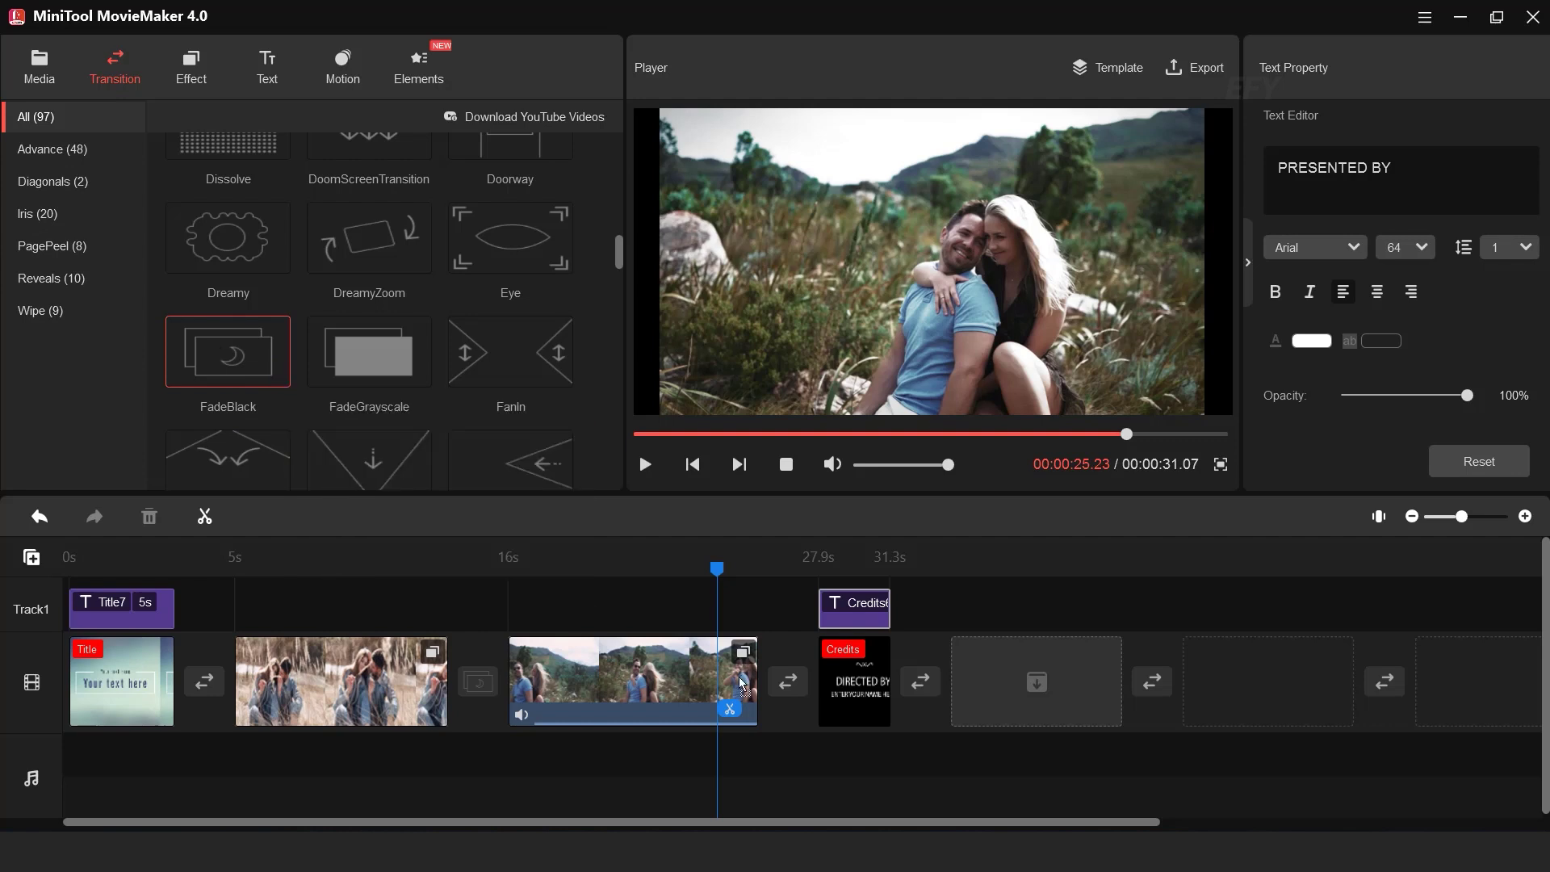
pyautogui.click(791, 696)
# Play the end of the second clip through the credits to check the FadeBlack transition
pyautogui.moveTo(774, 569); pyautogui.dragTo(660, 571)
pyautogui.click(646, 465)
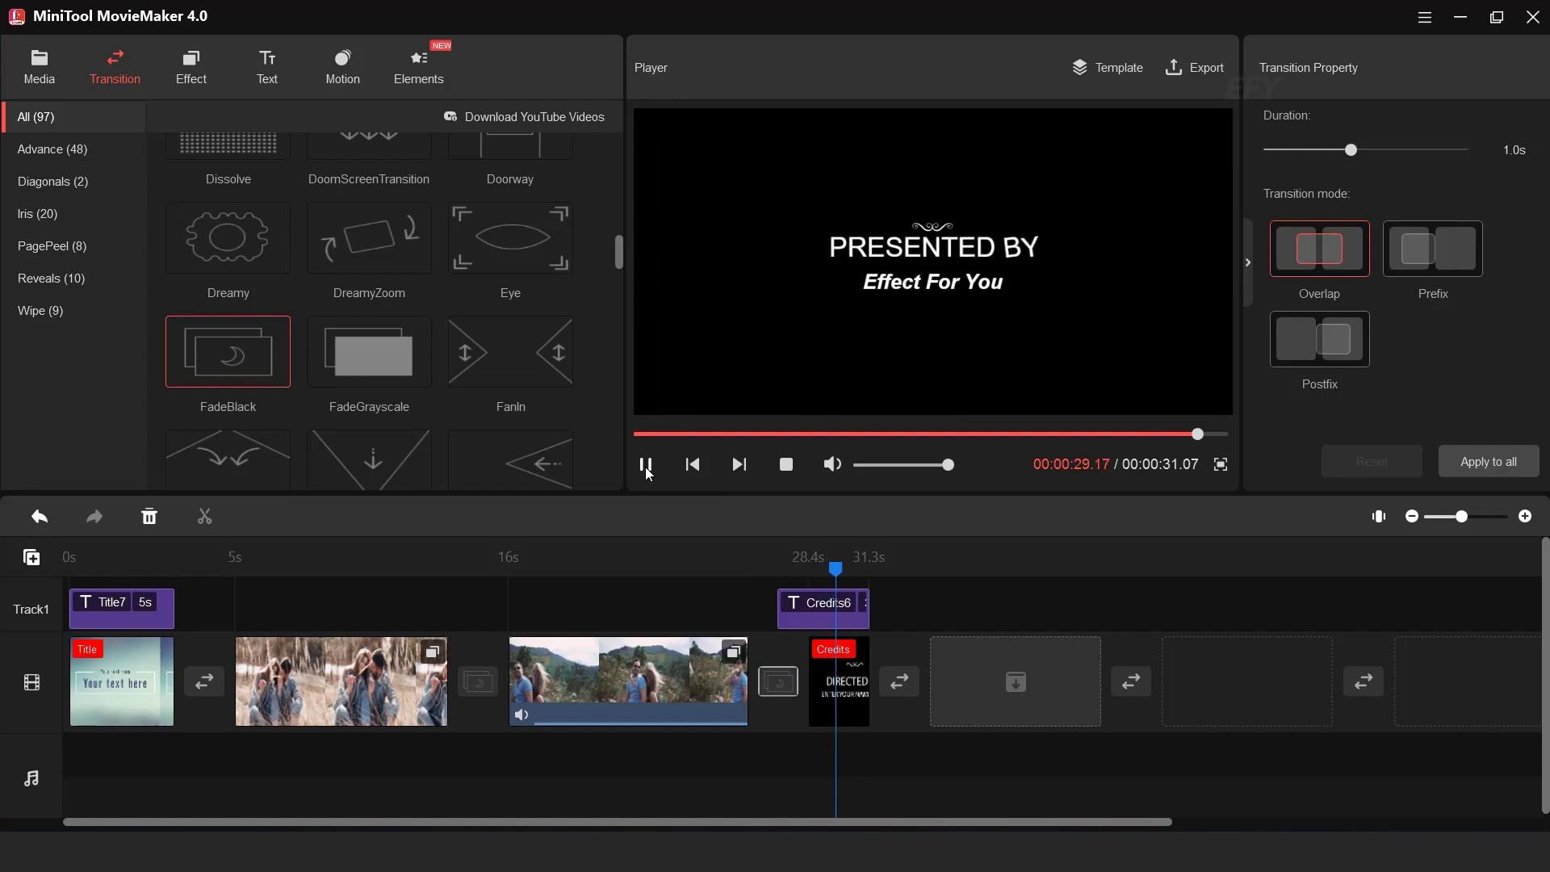
pyautogui.click(646, 466)
# Add the Caption22 caption to Track1 over the first clip, starting at about 7 s
pyautogui.moveTo(859, 575); pyautogui.dragTo(273, 551)
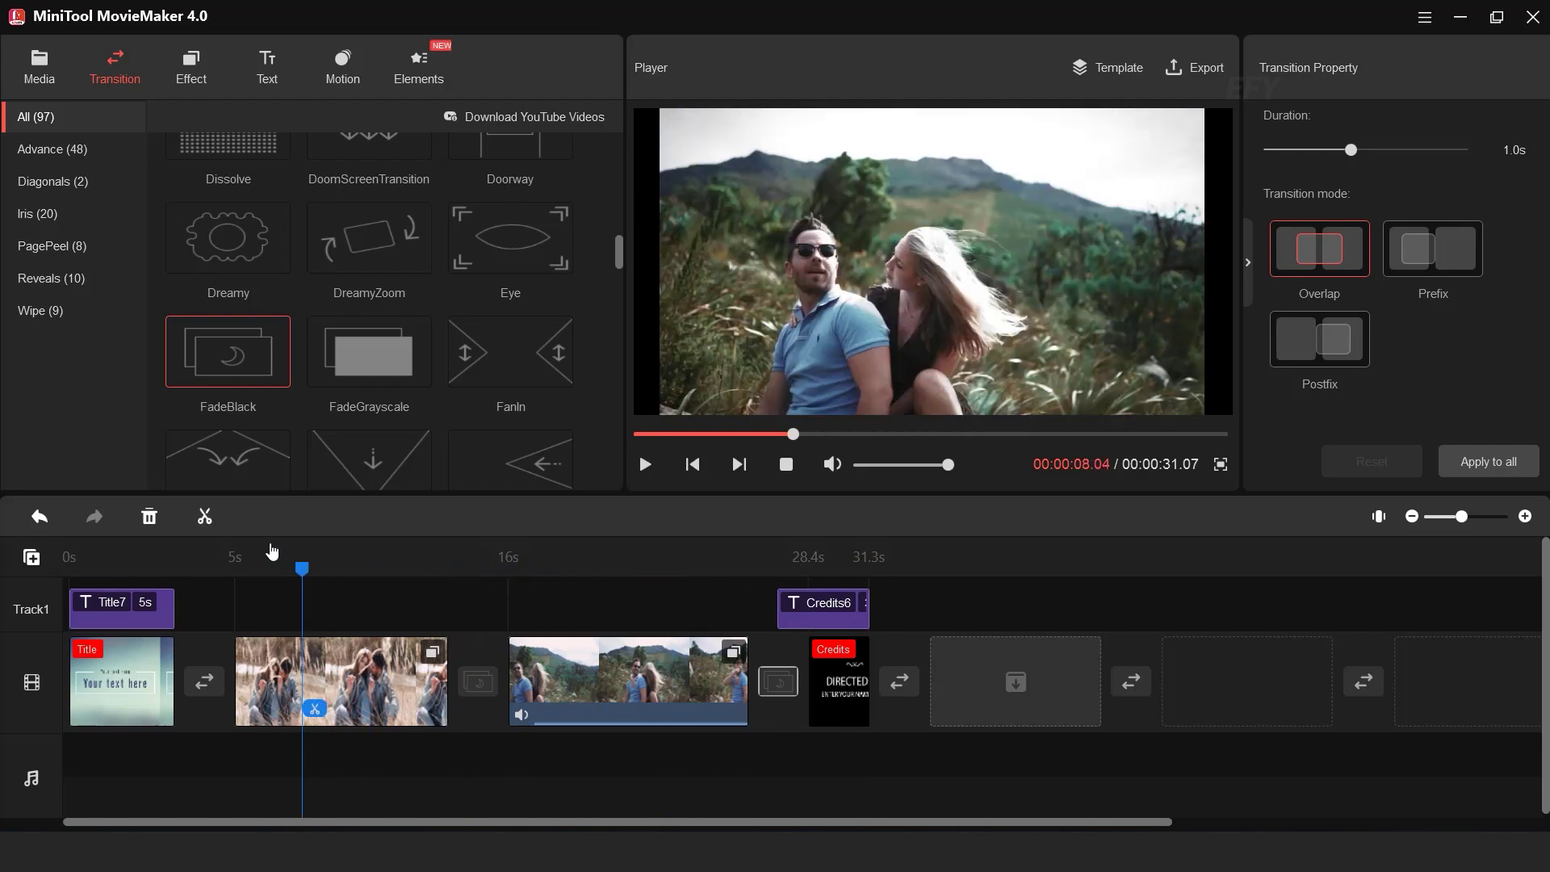
pyautogui.click(350, 568)
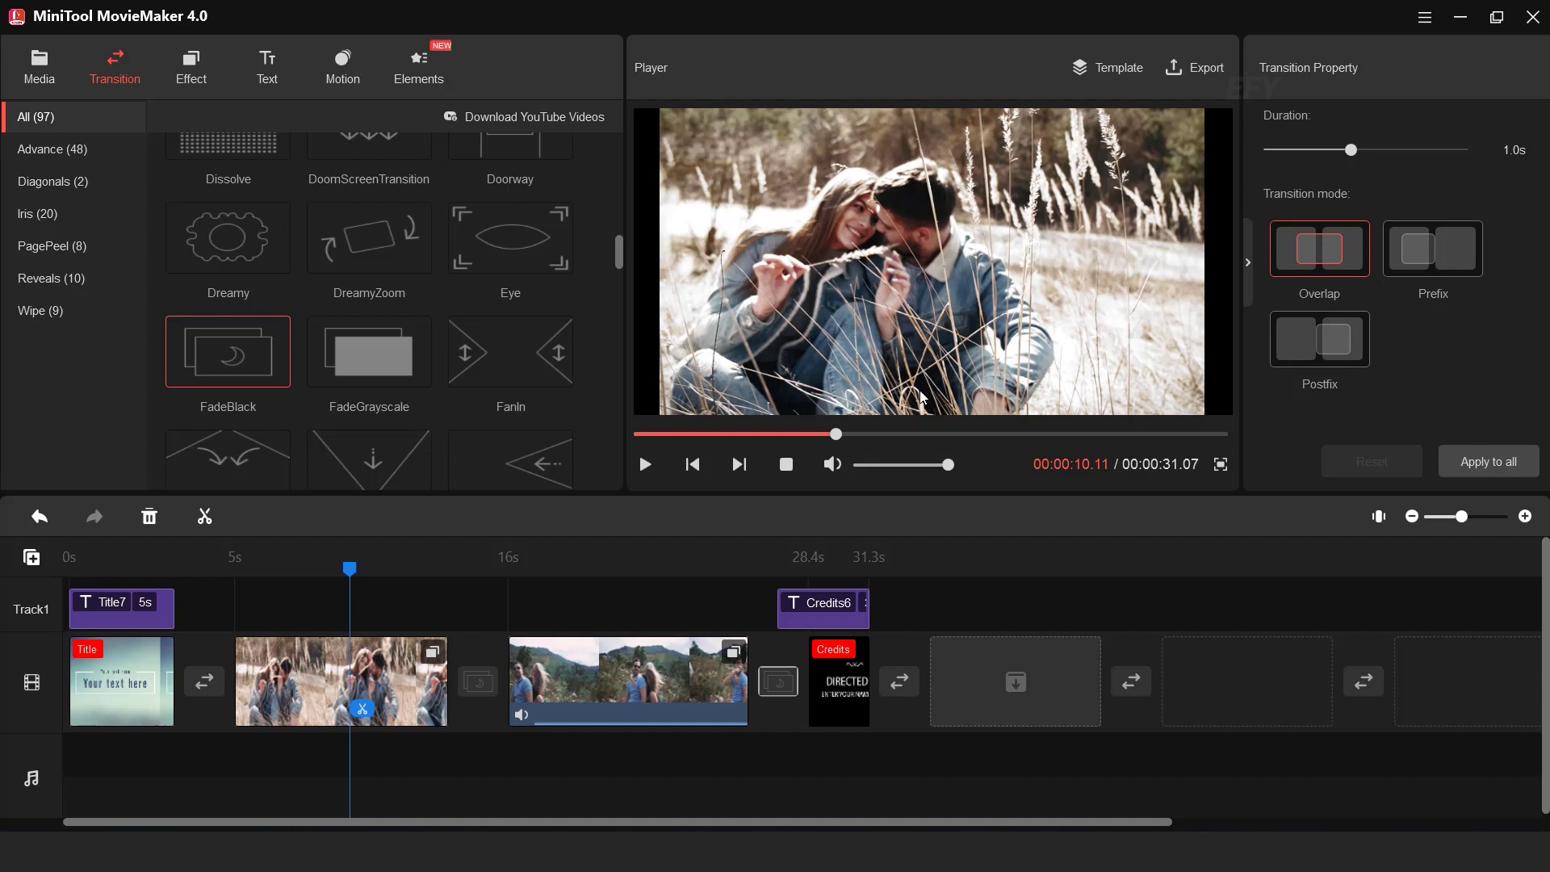
pyautogui.click(270, 66)
pyautogui.click(57, 154)
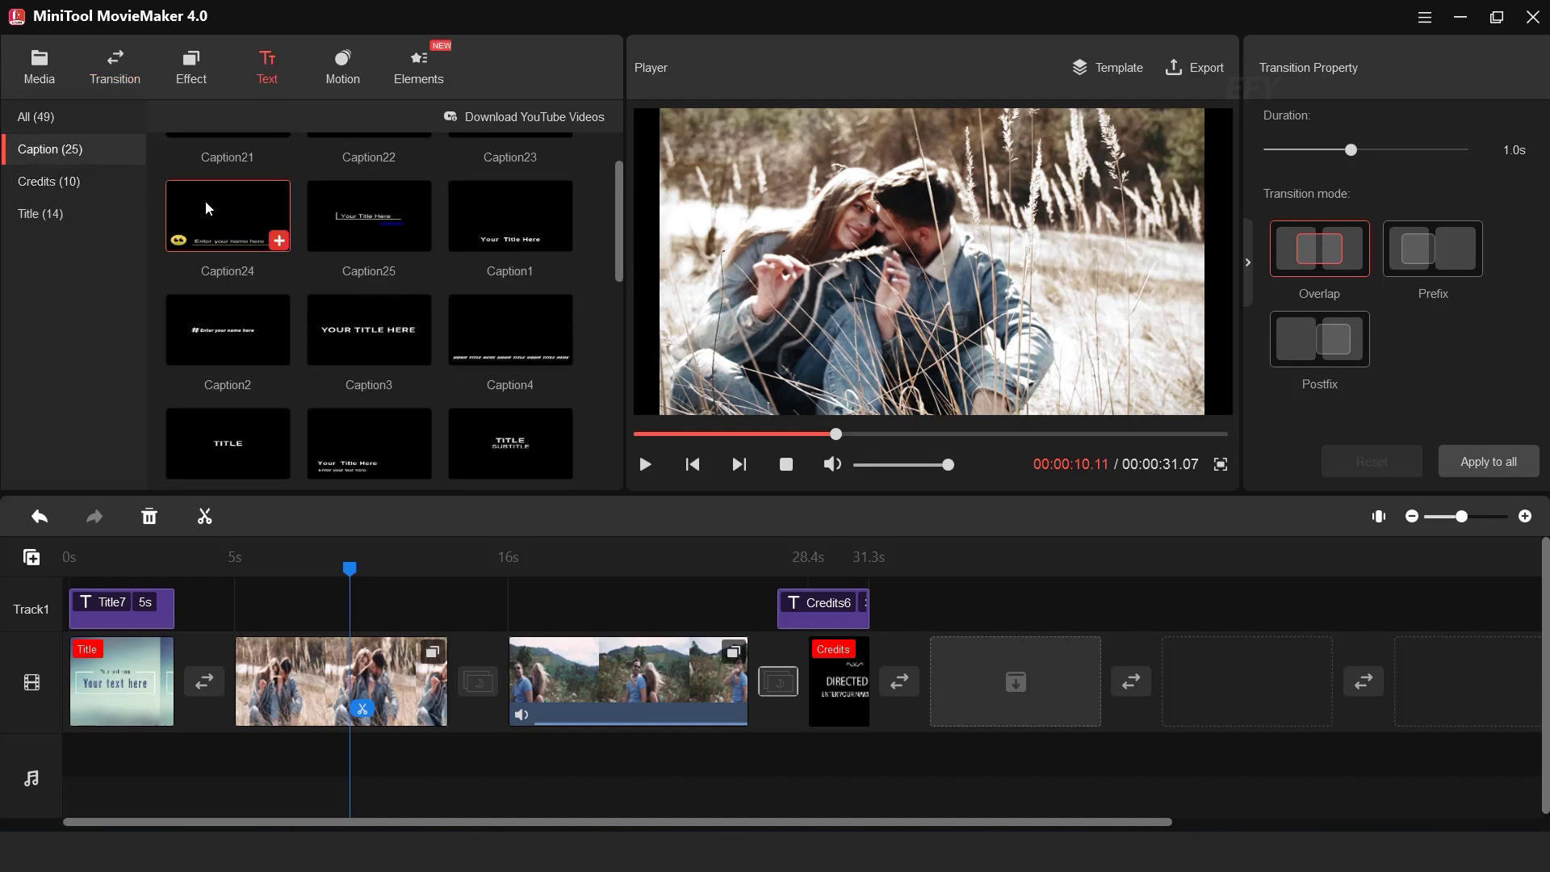
pyautogui.moveTo(186, 201)
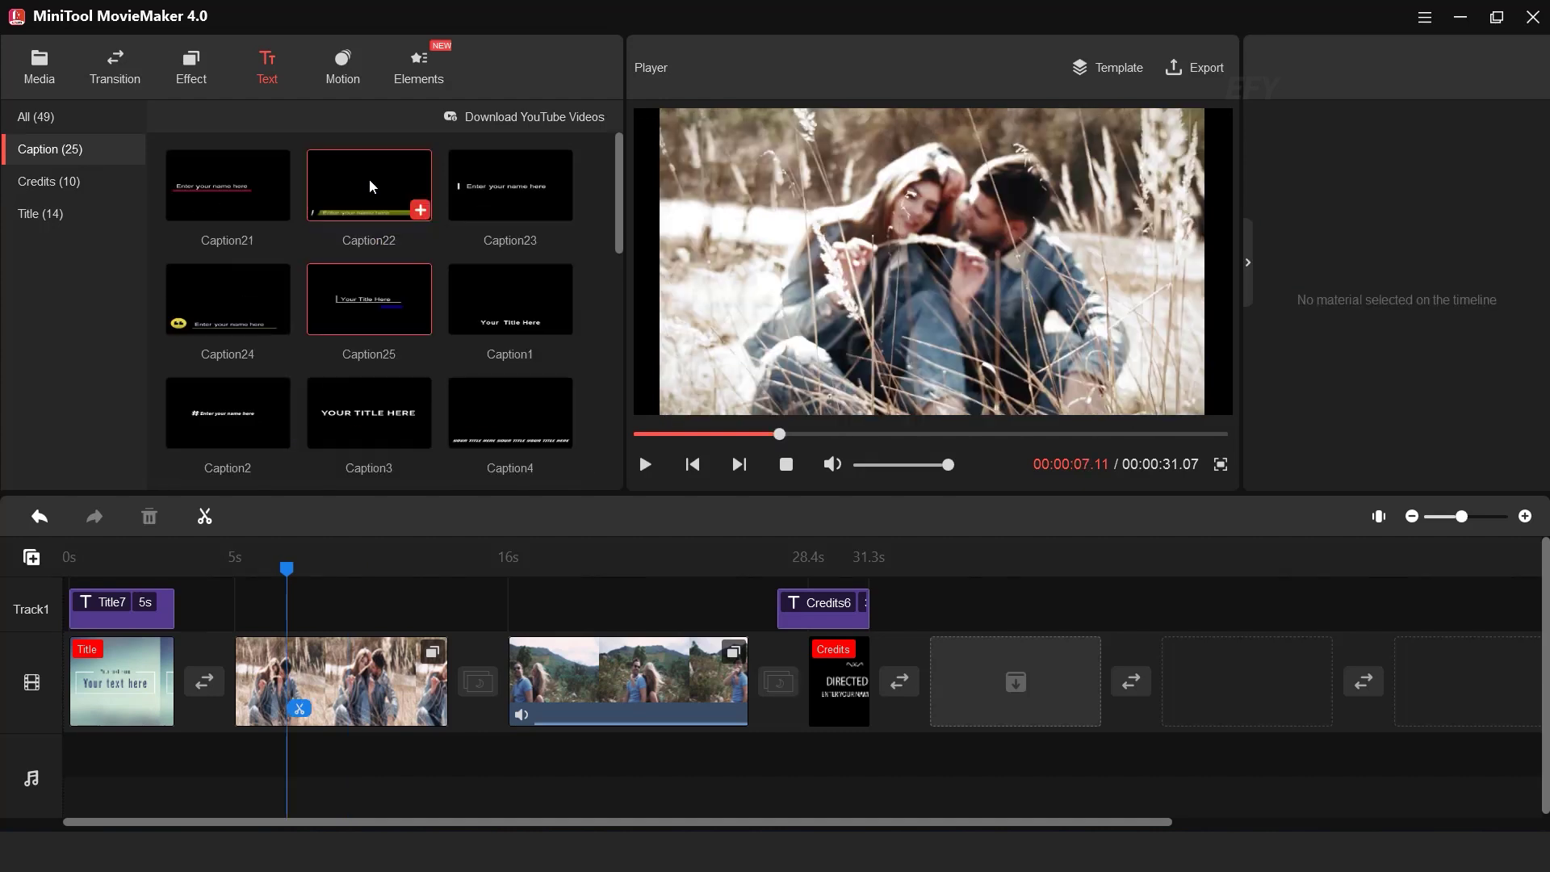
pyautogui.moveTo(372, 178)
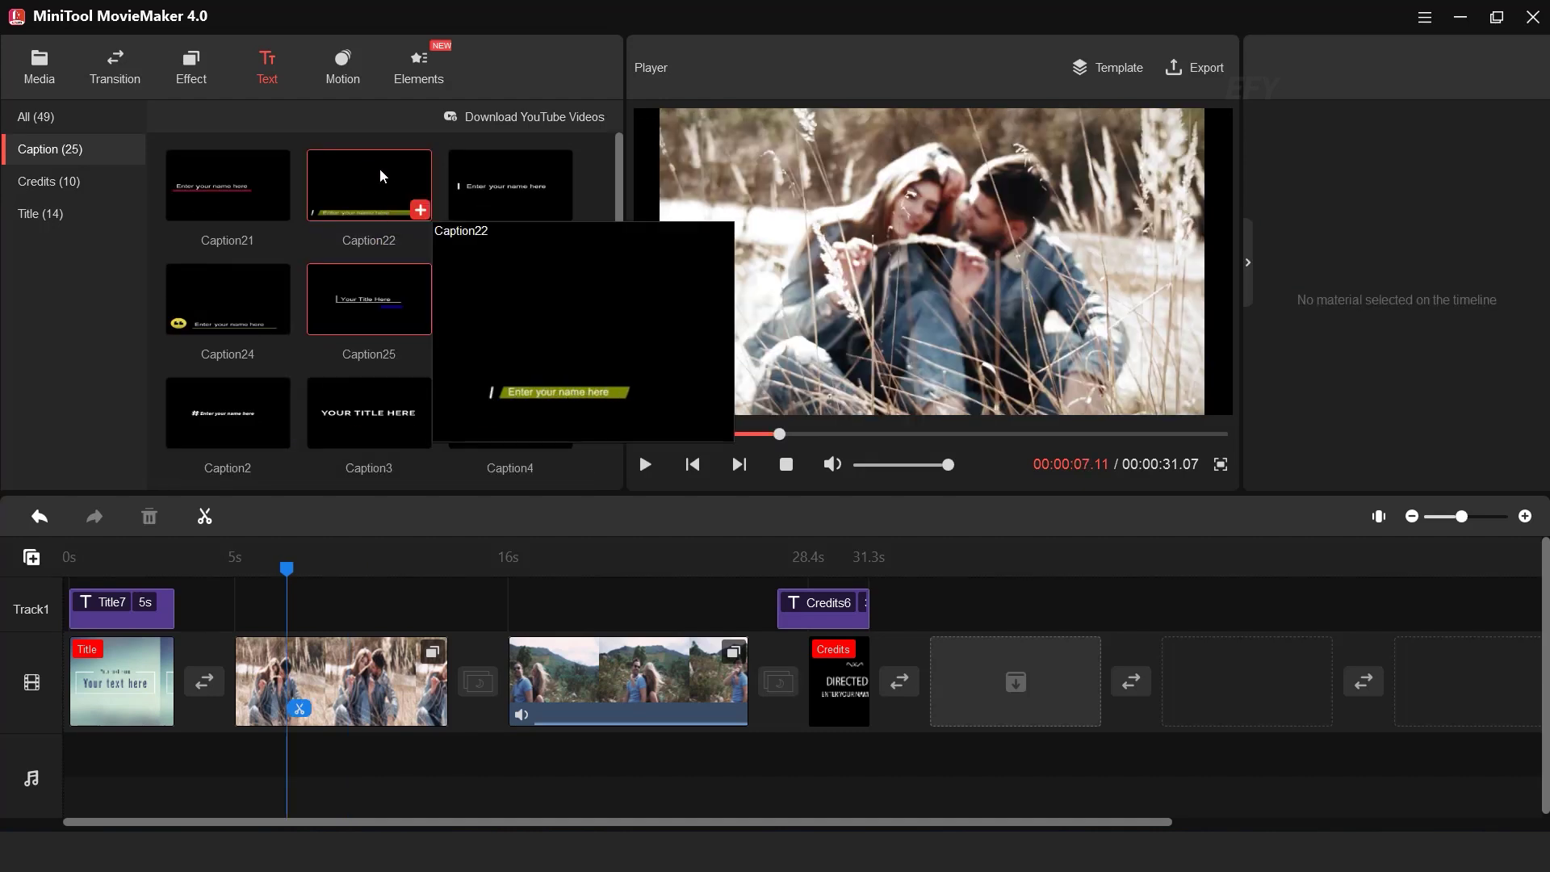
pyautogui.moveTo(377, 170); pyautogui.dragTo(279, 617)
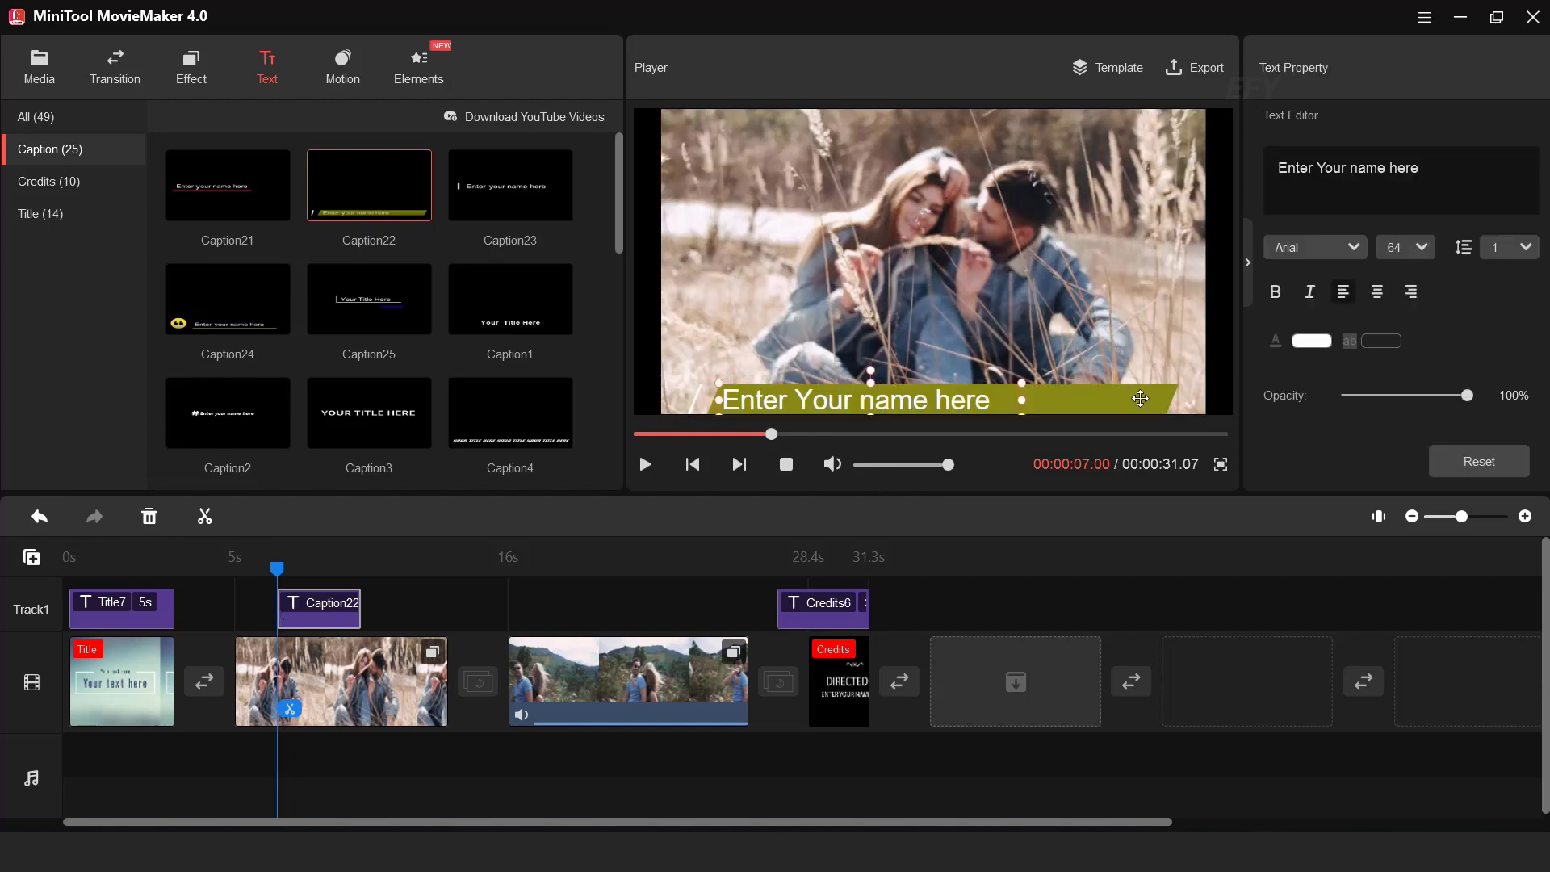
# Shorten and raise the caption's green band, and fit the text "Effect For You" onto it in bold, size 48
pyautogui.moveTo(1135, 402); pyautogui.dragTo(1016, 404)
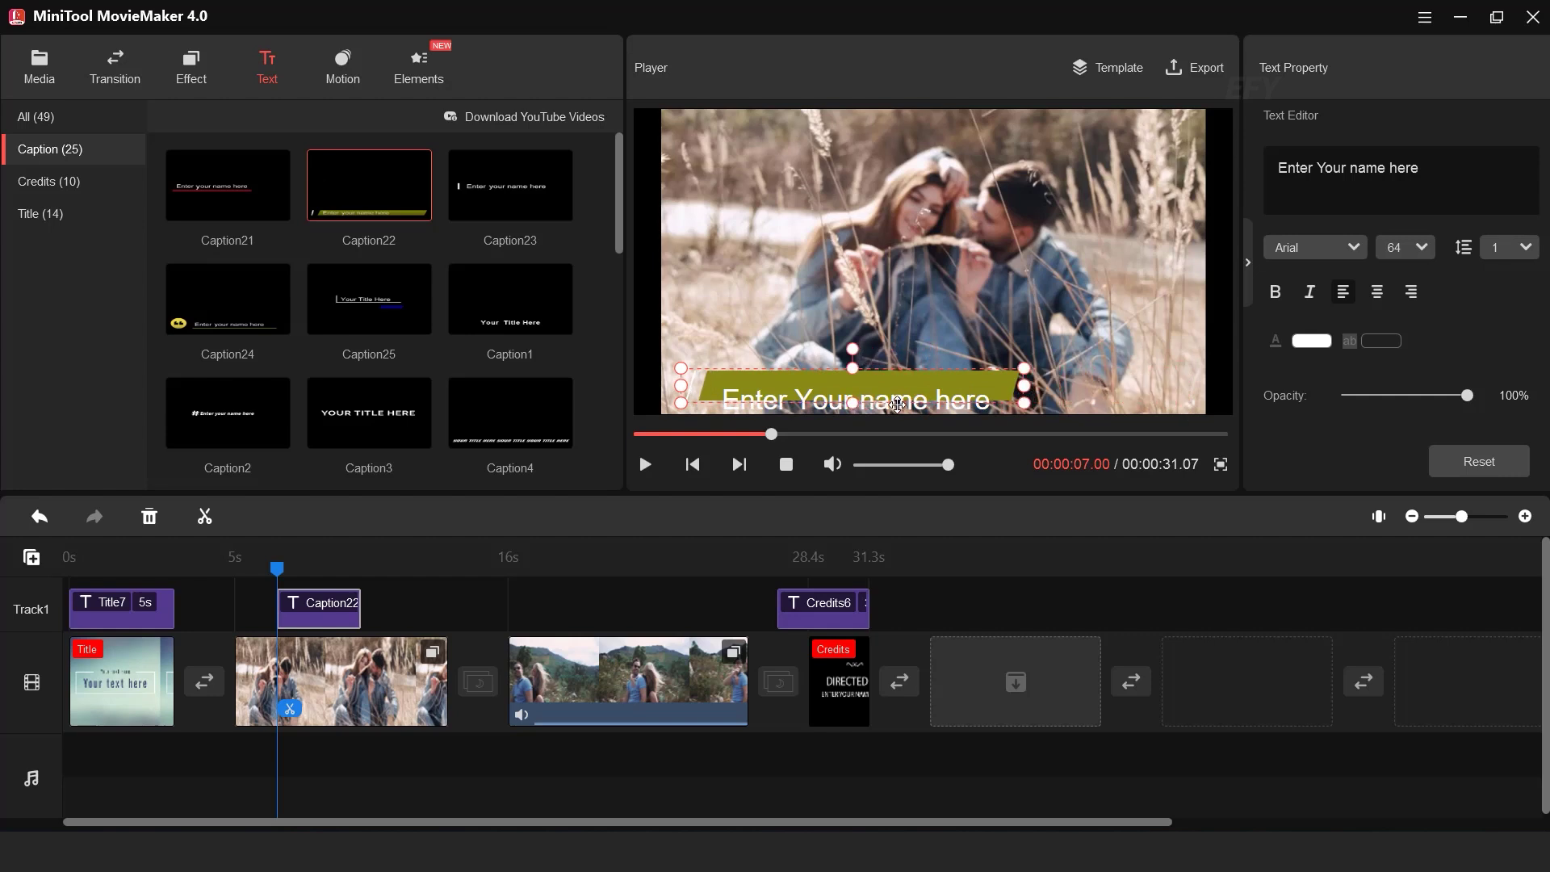
pyautogui.moveTo(898, 404); pyautogui.dragTo(888, 390)
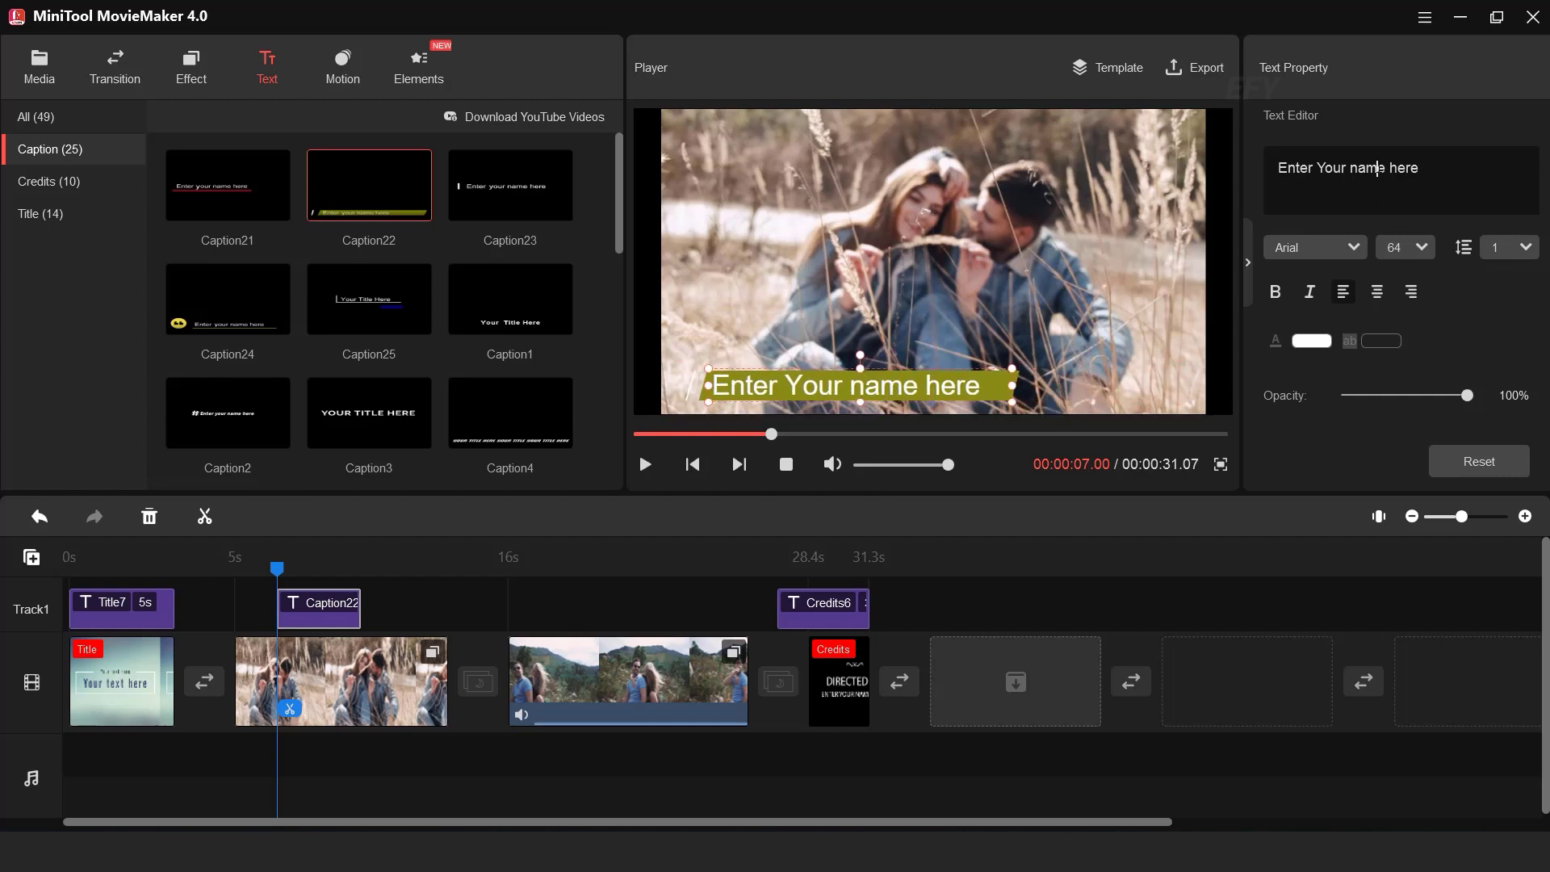
pyautogui.hotkey('ctrl', 'a')
pyautogui.press('BackSpace')
pyautogui.write('Effec')
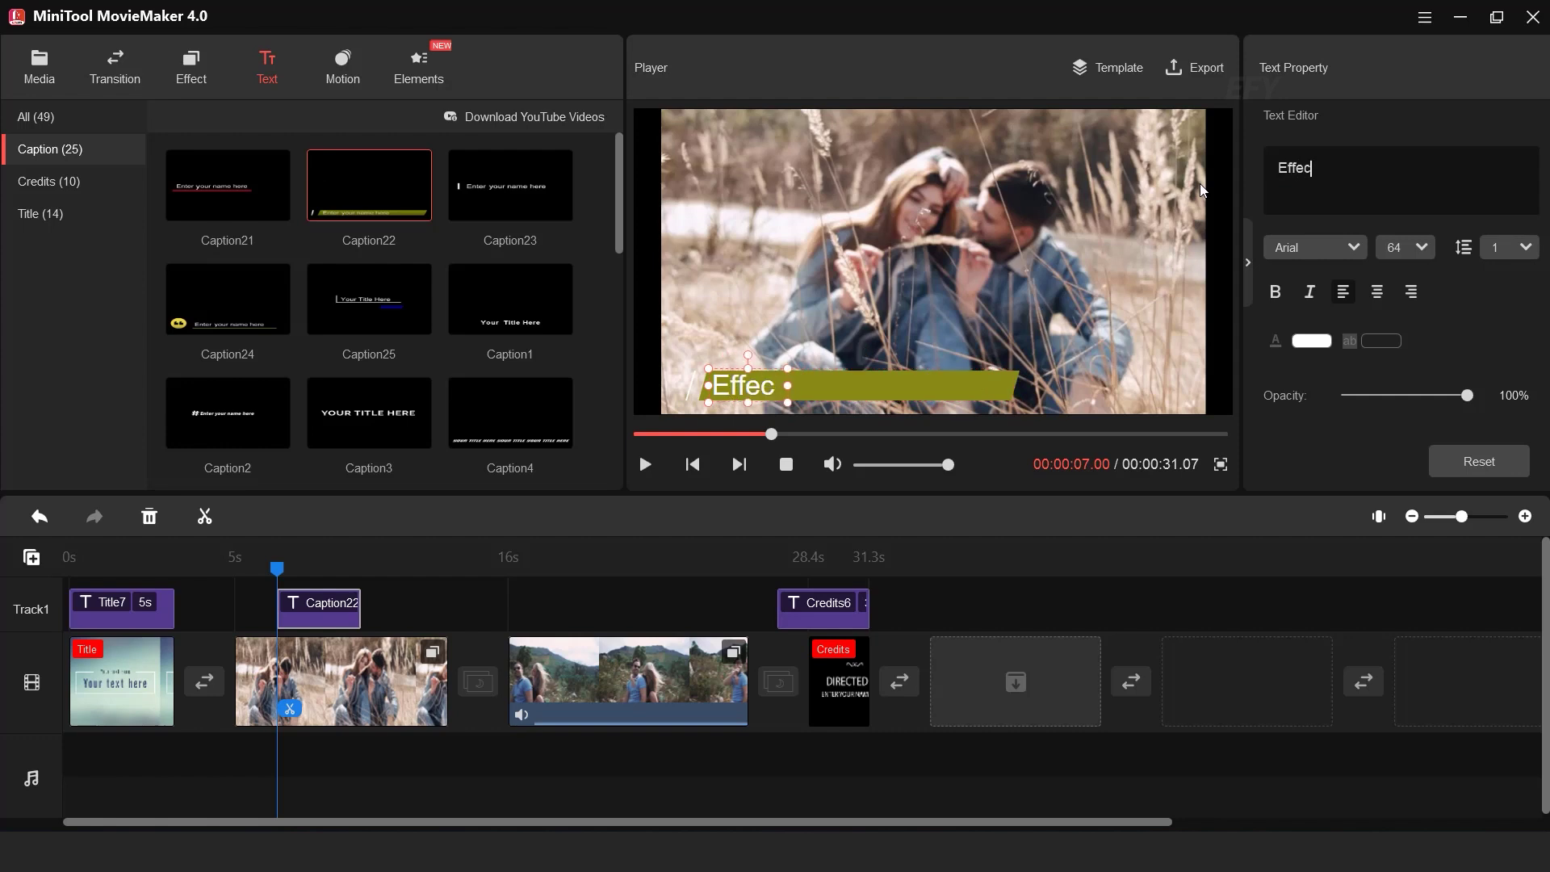
pyautogui.write('t For You')
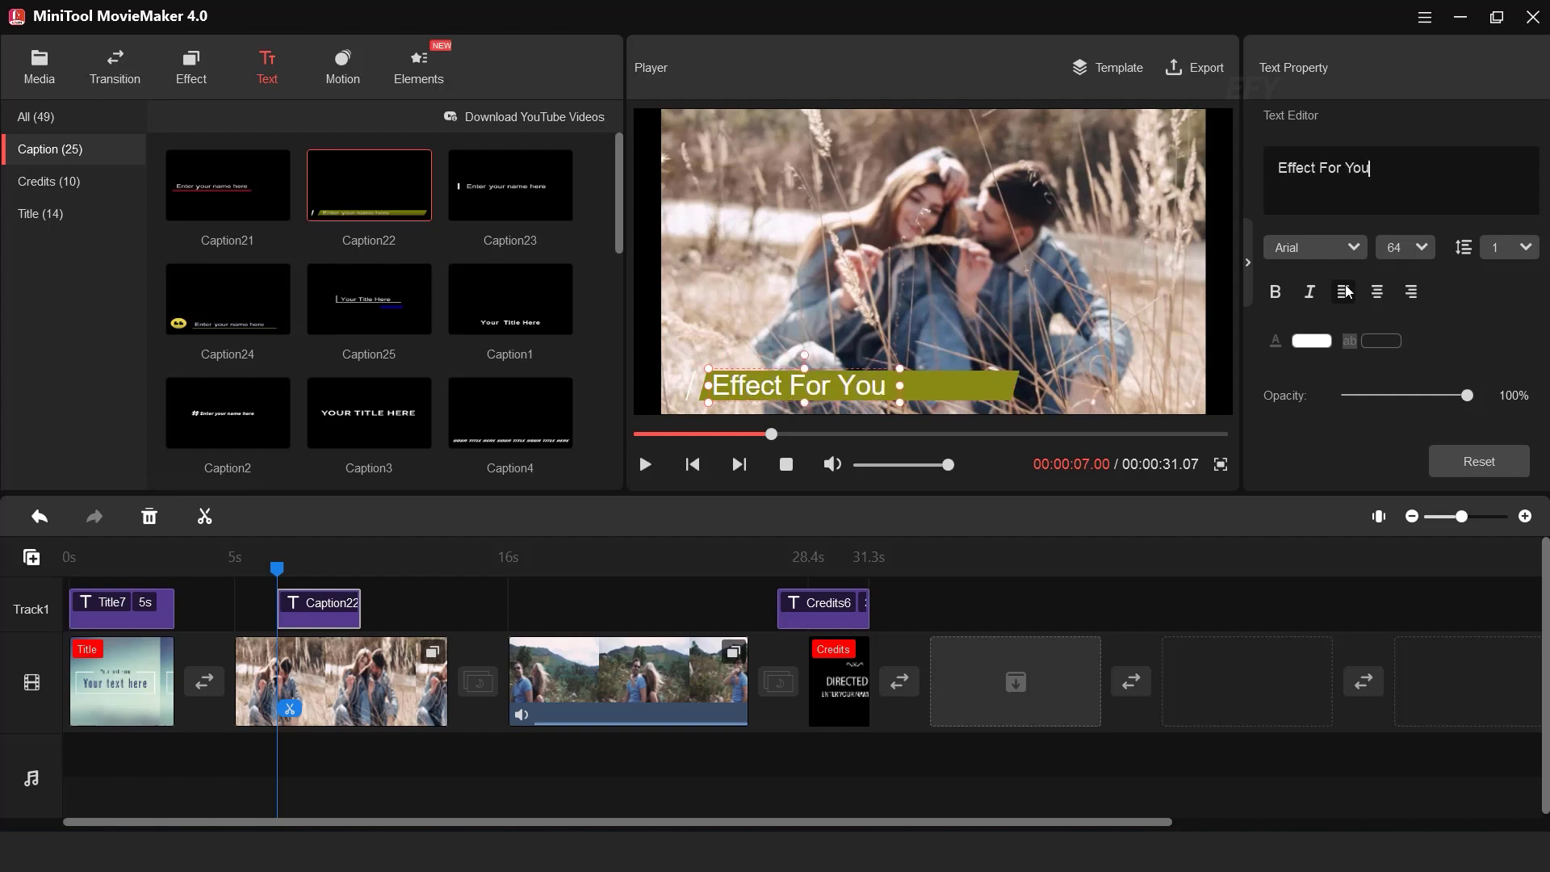
pyautogui.moveTo(839, 386); pyautogui.dragTo(834, 387)
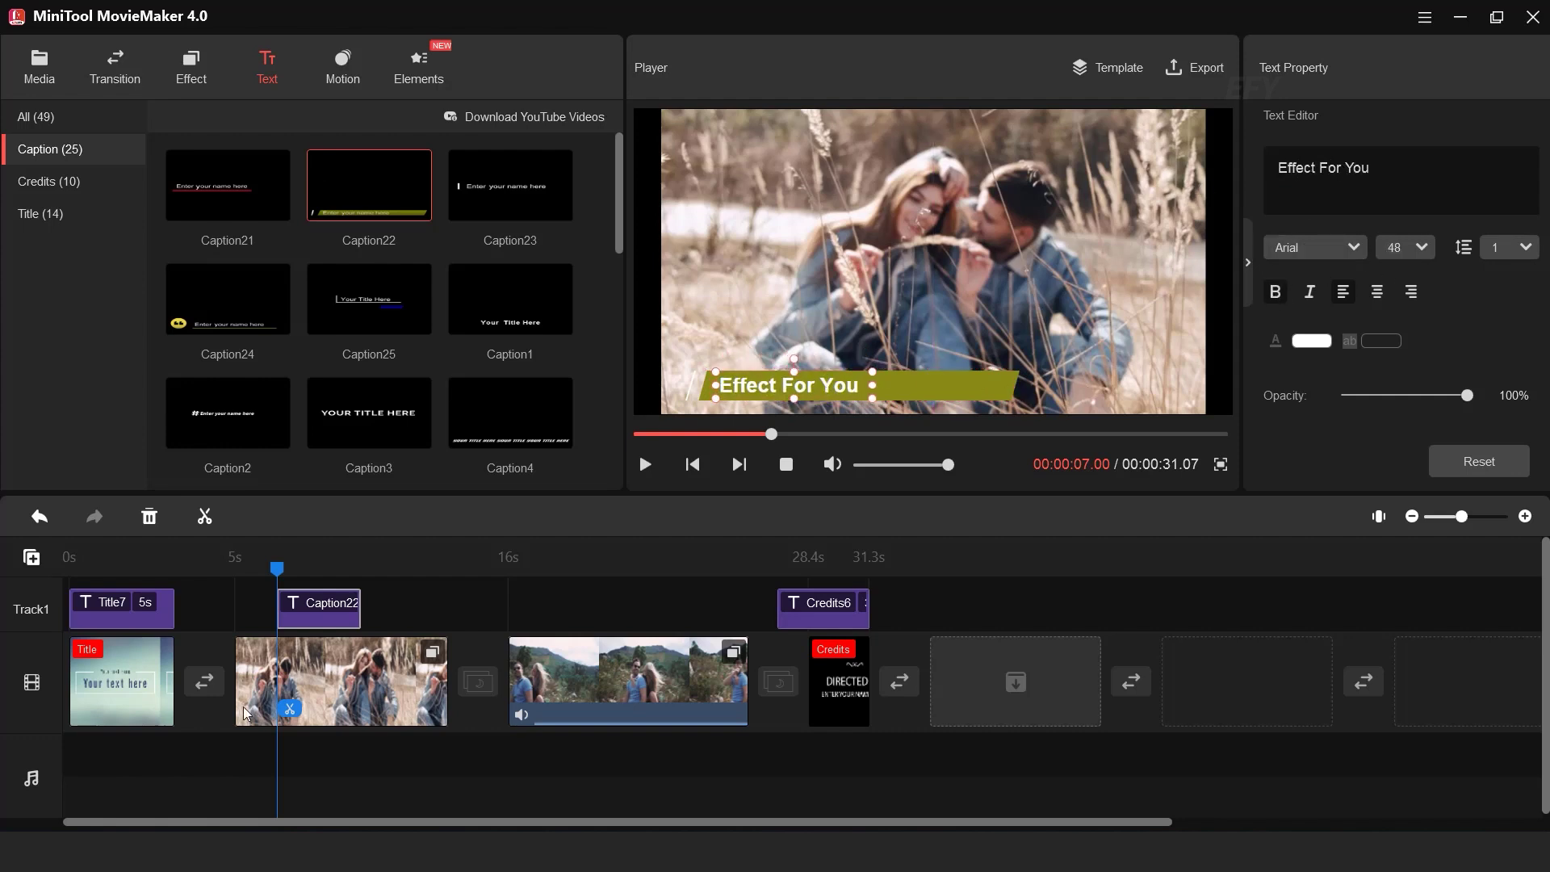
# Play the captioned first clip to check the caption, and lengthen the caption slightly on its track
pyautogui.moveTo(278, 578); pyautogui.dragTo(174, 569)
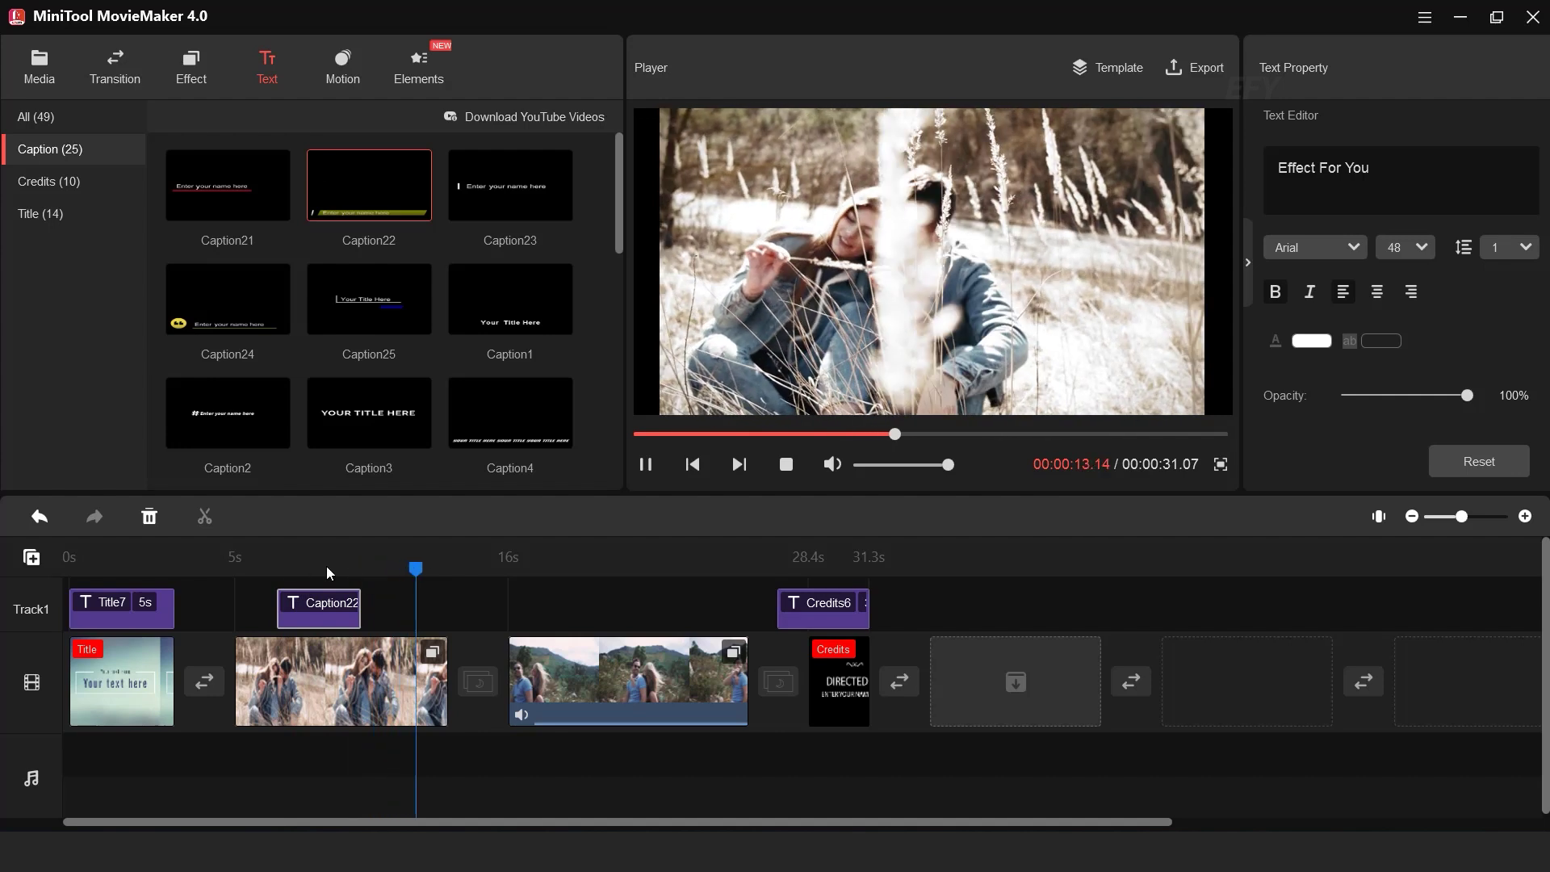
pyautogui.click(646, 464)
pyautogui.click(647, 467)
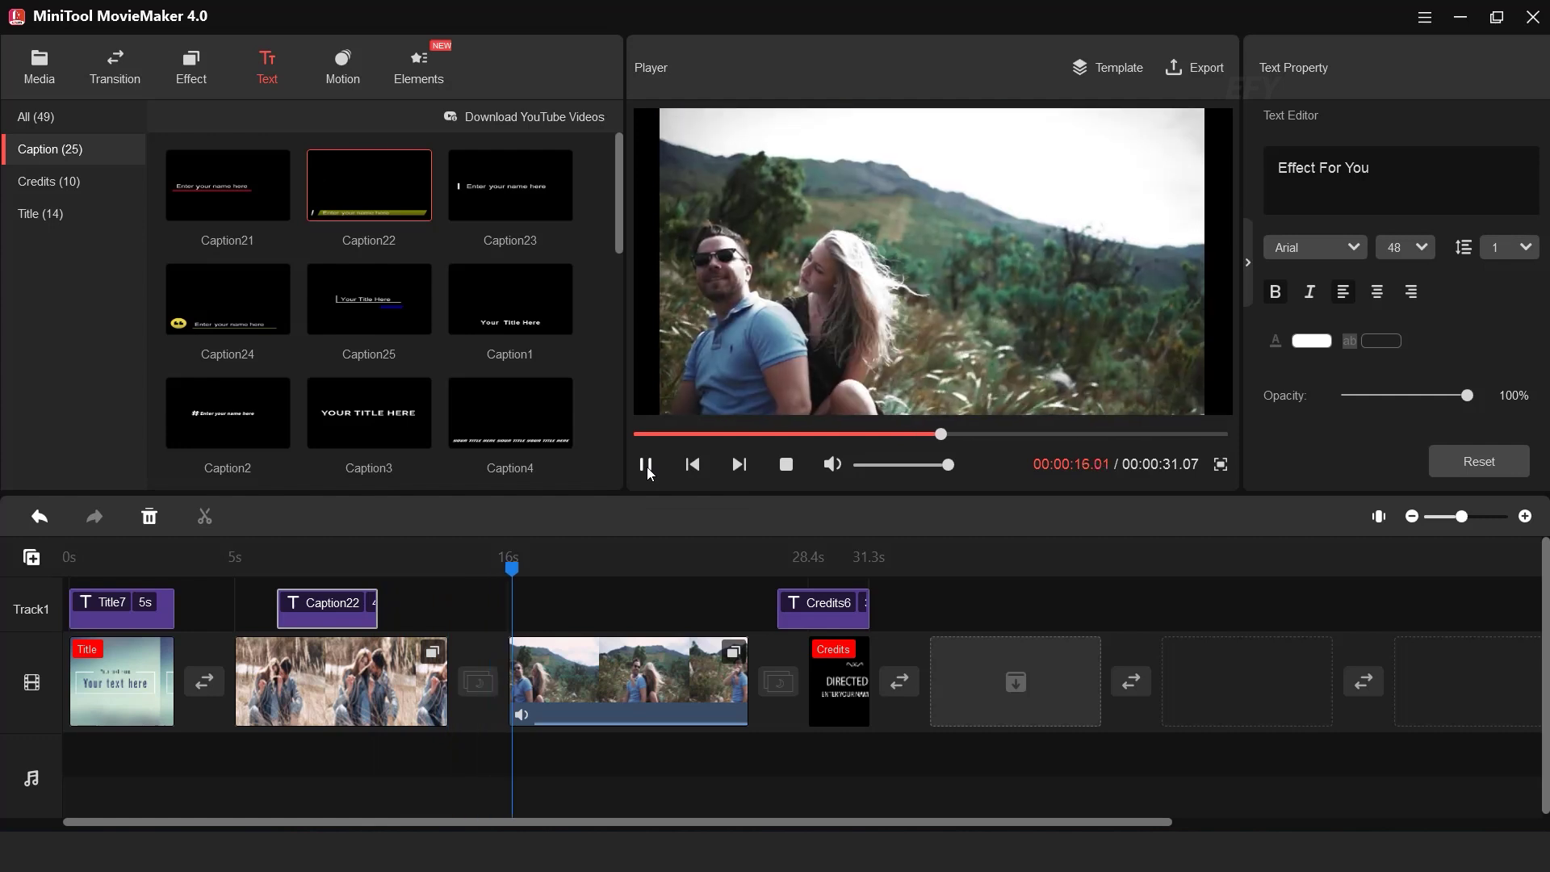
# Add the Subscribe 1 element over the second clip at about 21 s, scale it to 136% and centre it low in the frame
pyautogui.click(557, 568)
pyautogui.moveTo(560, 575); pyautogui.dragTo(571, 573)
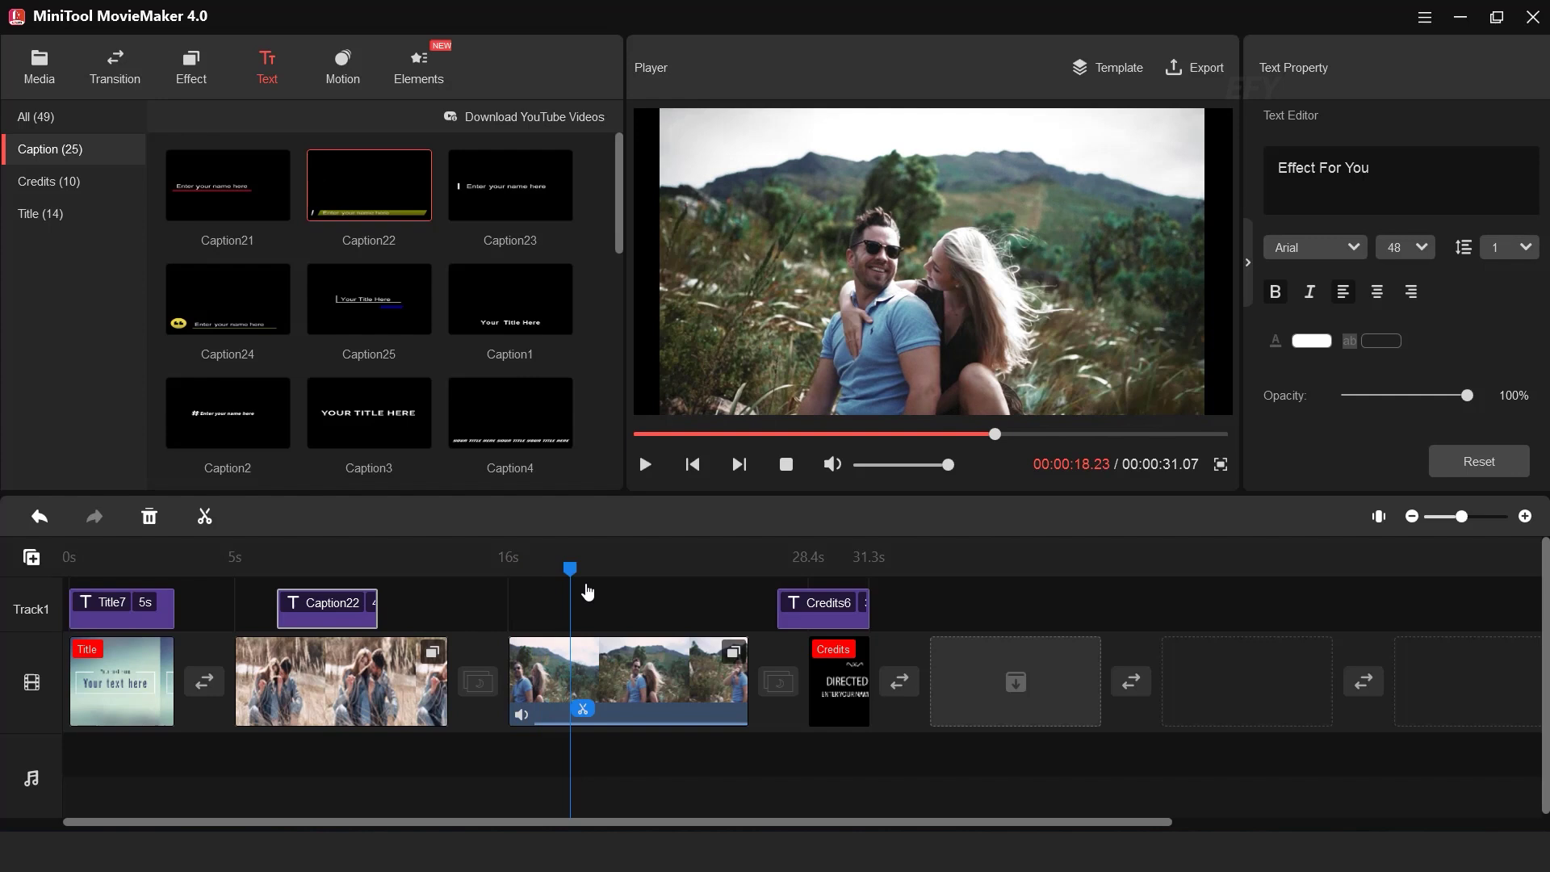
pyautogui.click(631, 572)
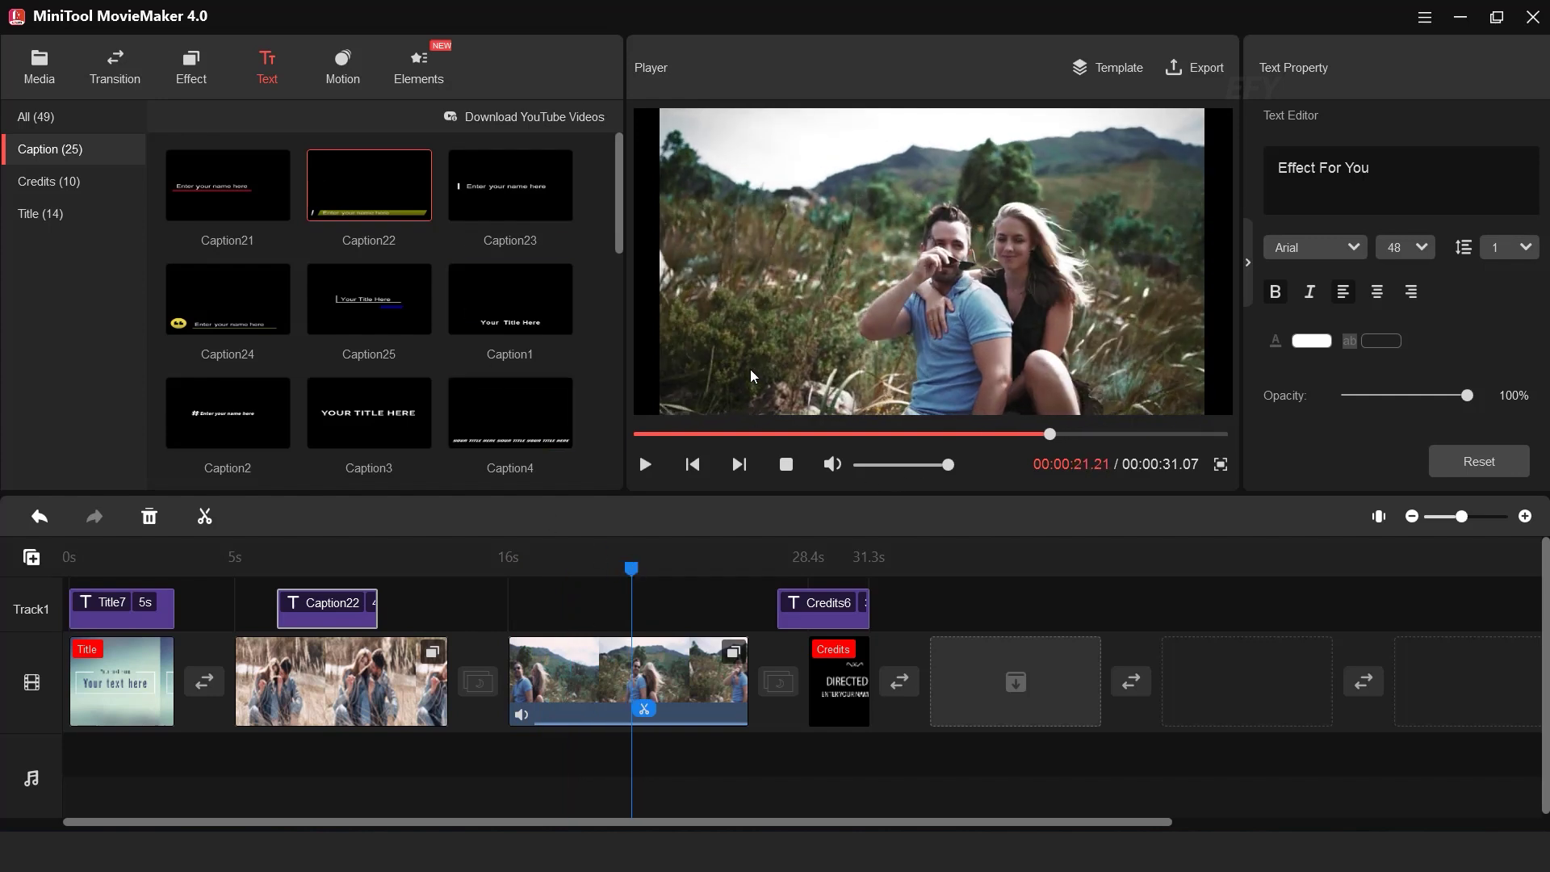
pyautogui.click(415, 61)
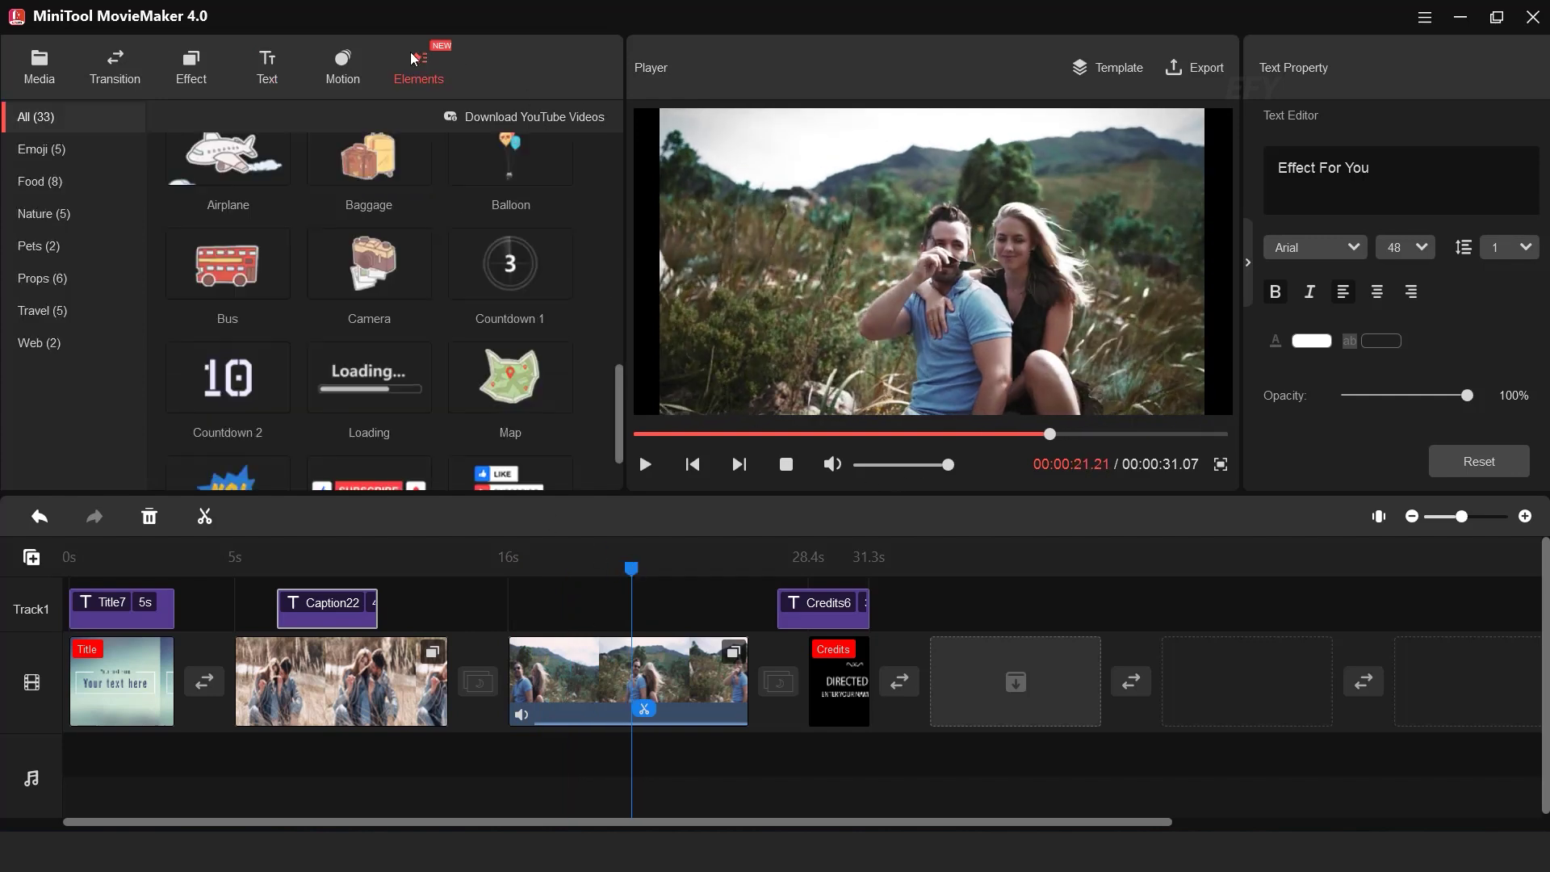
pyautogui.moveTo(623, 415); pyautogui.dragTo(619, 442)
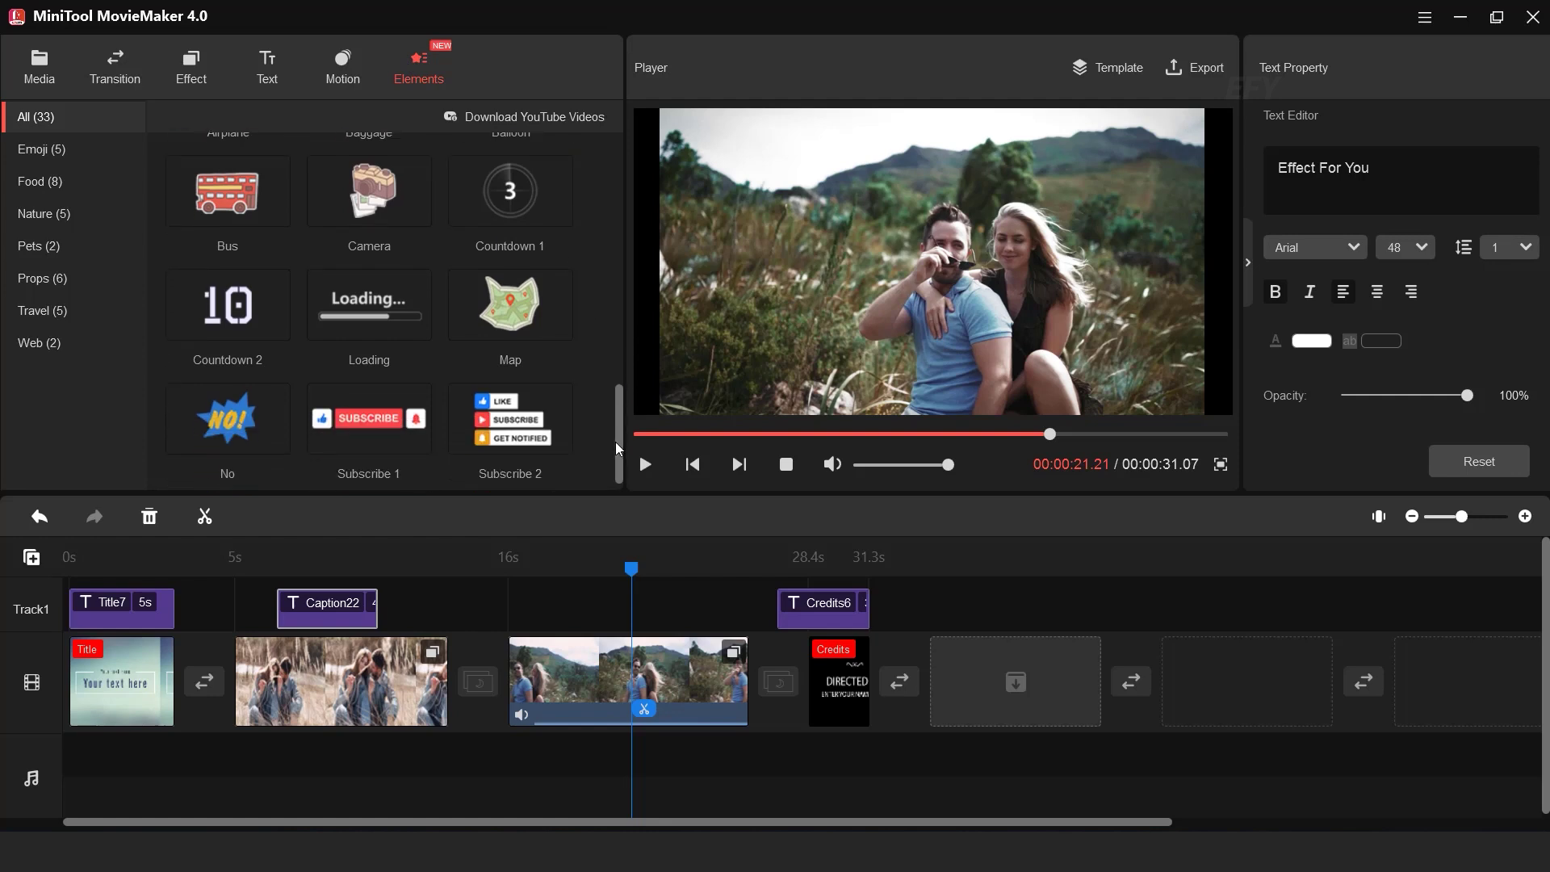
pyautogui.moveTo(368, 402); pyautogui.dragTo(630, 635)
pyautogui.moveTo(959, 260); pyautogui.dragTo(968, 385)
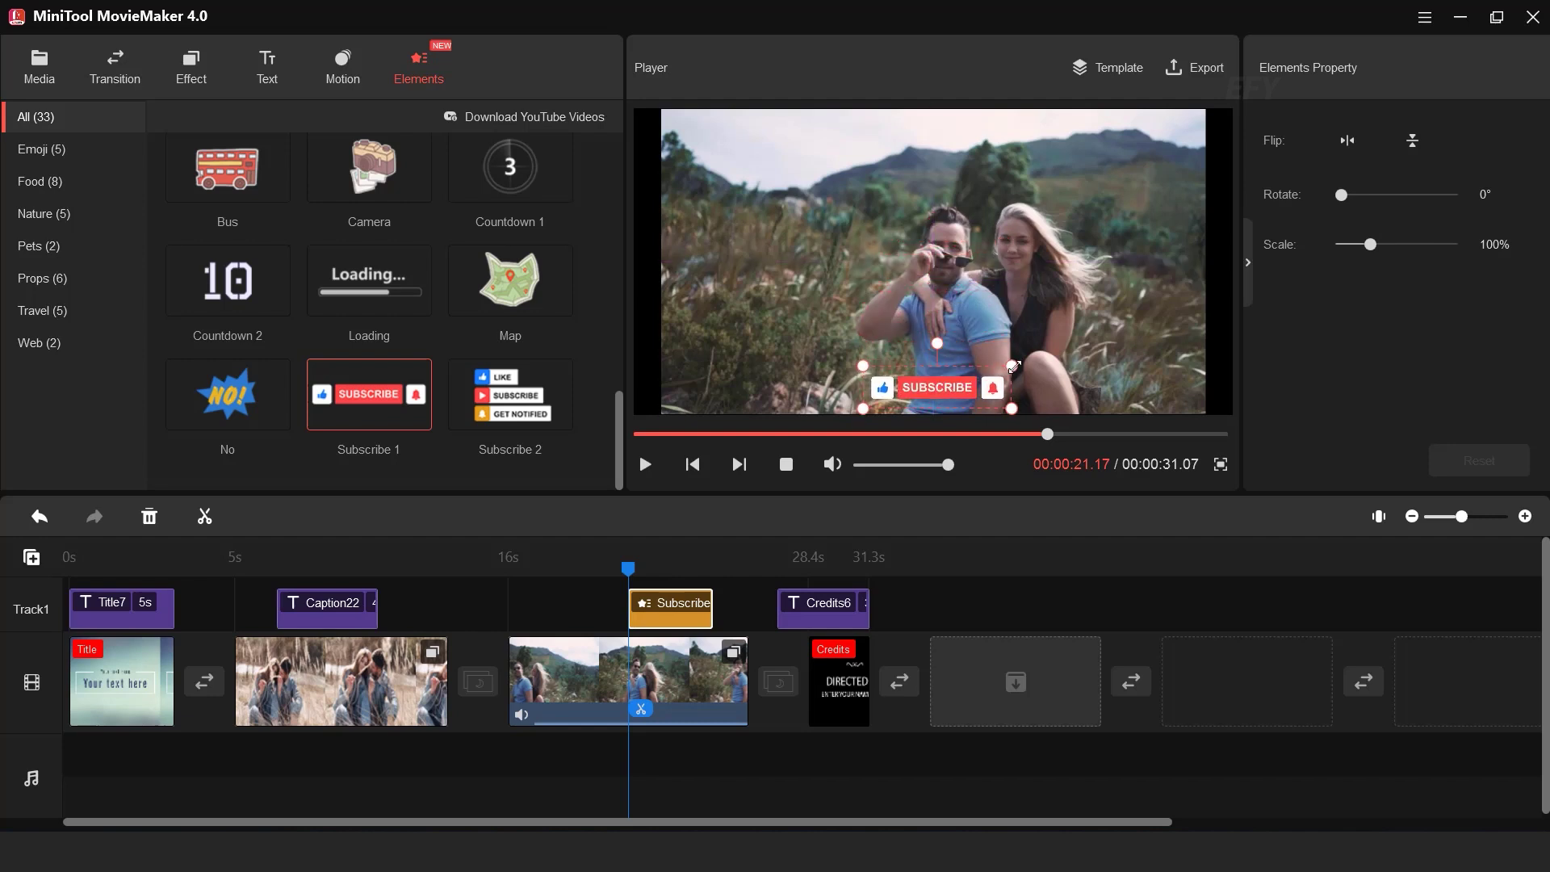
pyautogui.moveTo(961, 391); pyautogui.dragTo(957, 393)
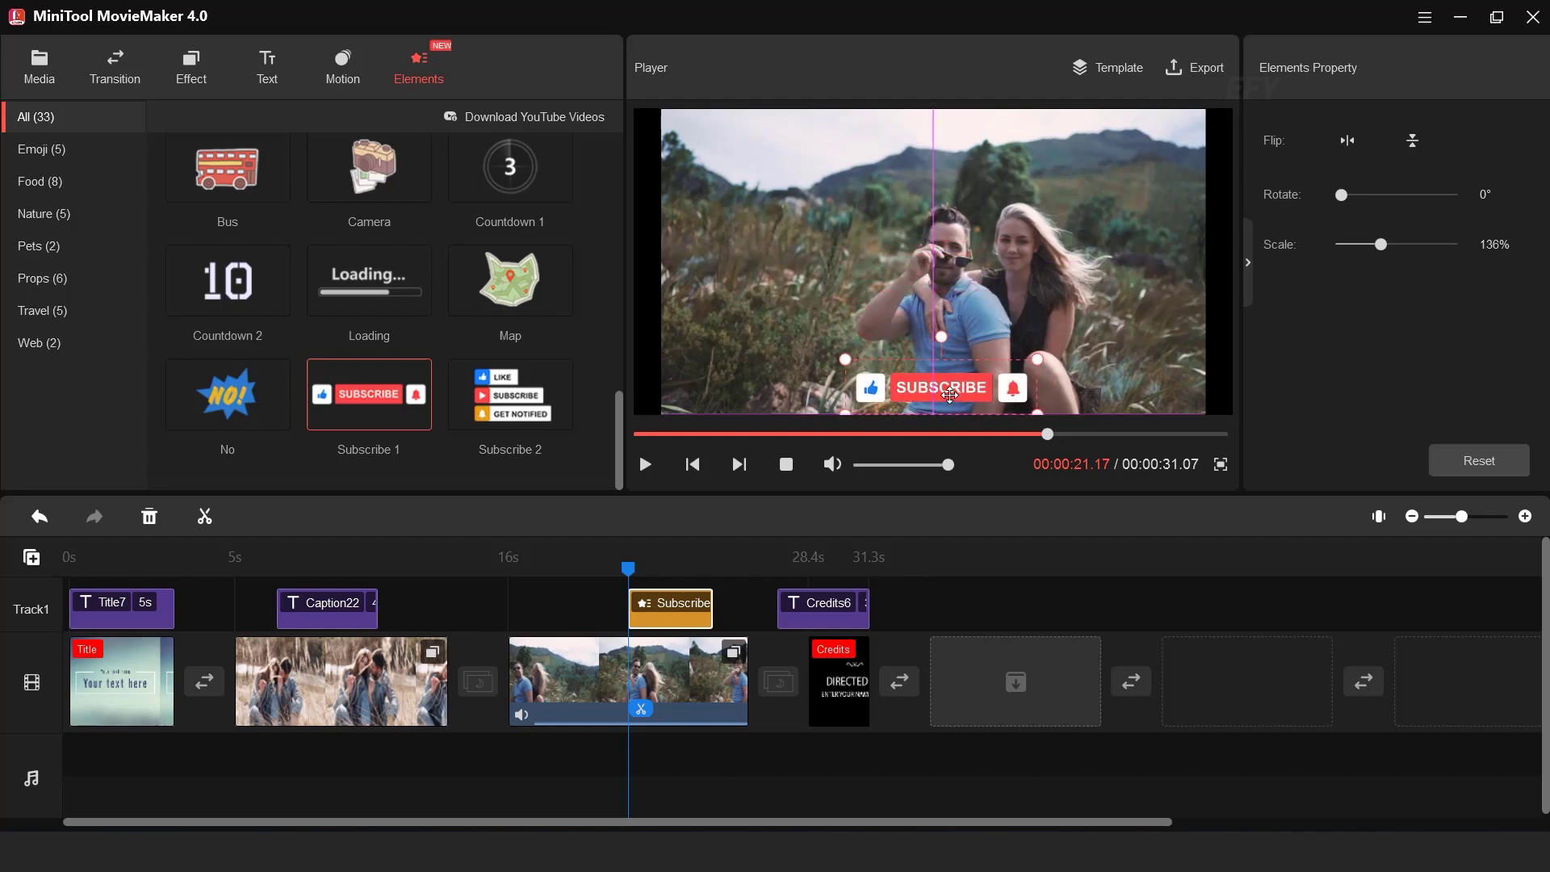
# Move the Subscribe 1 element earlier to start at about 18 s, and play the second clip to check it
pyautogui.moveTo(638, 573); pyautogui.dragTo(564, 572)
pyautogui.moveTo(643, 602); pyautogui.dragTo(576, 589)
pyautogui.click(510, 557)
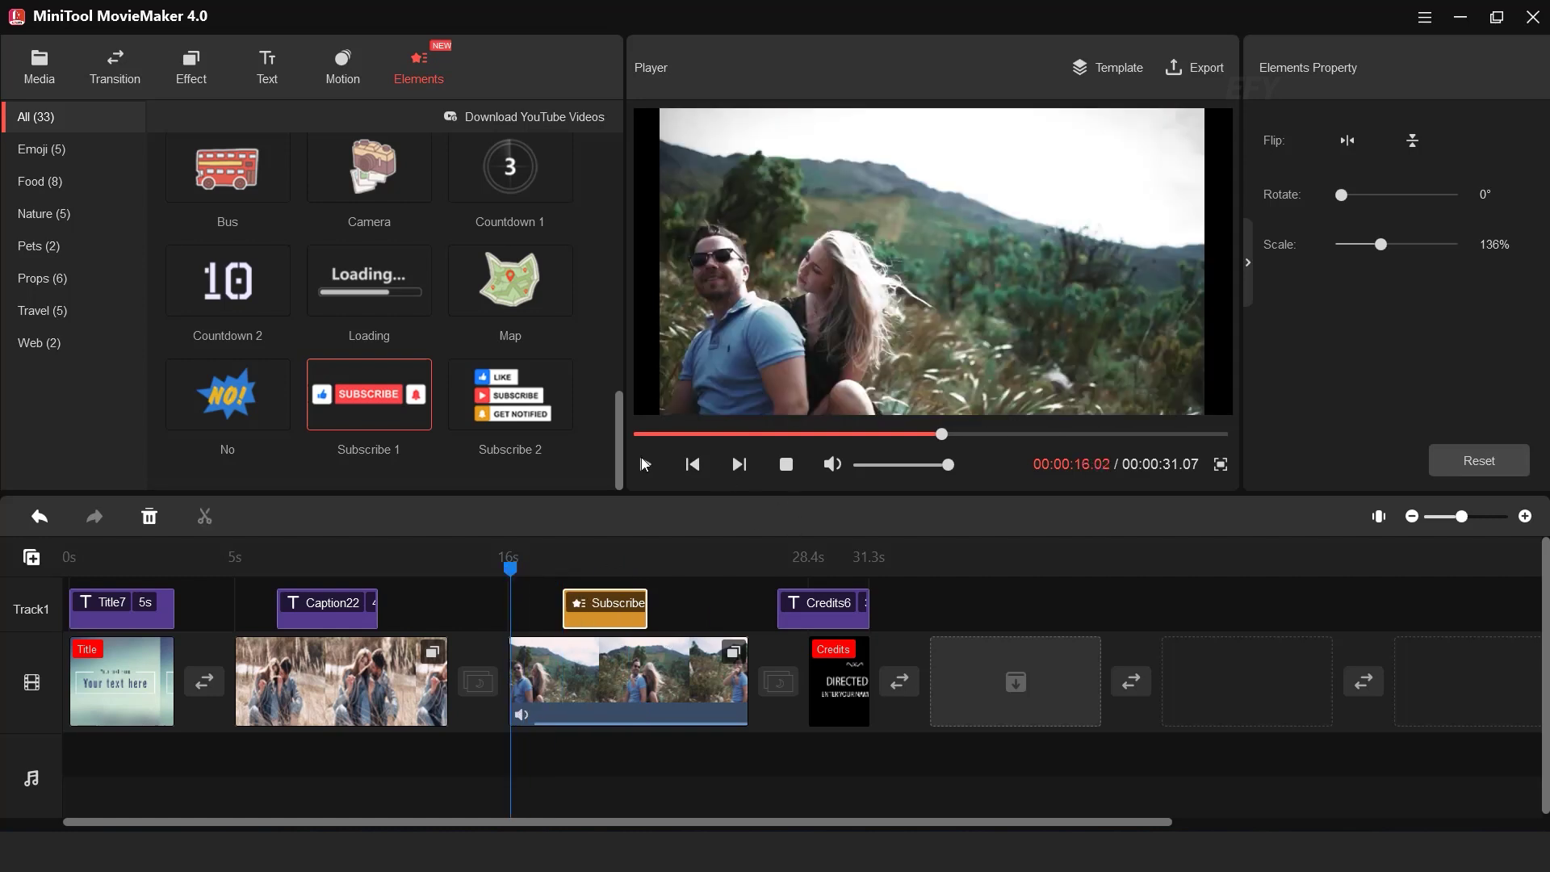
pyautogui.click(645, 465)
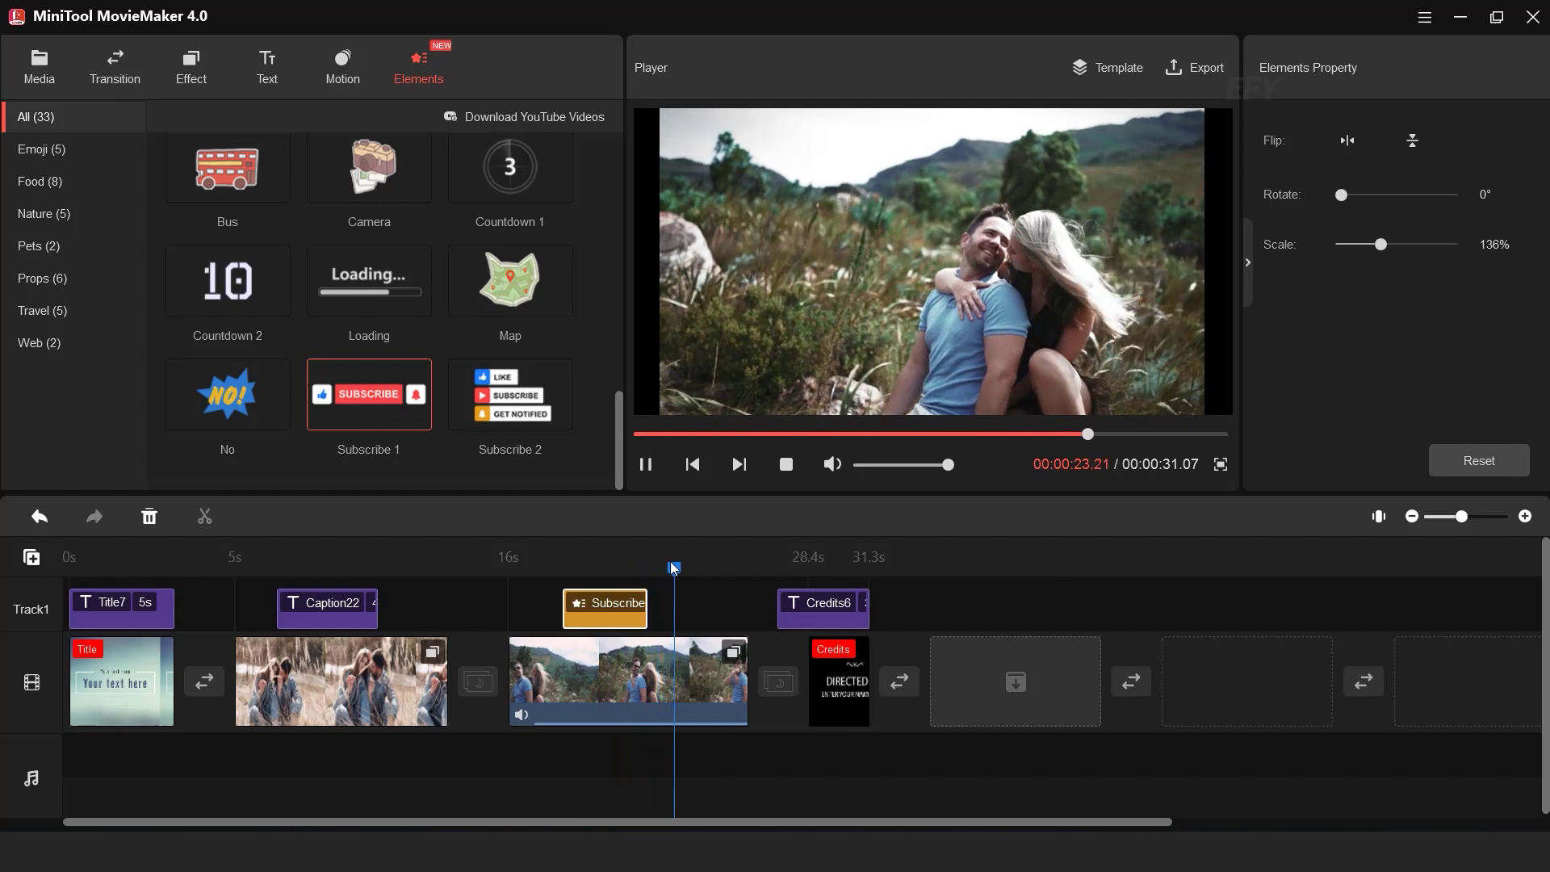
pyautogui.moveTo(715, 570); pyautogui.dragTo(791, 568)
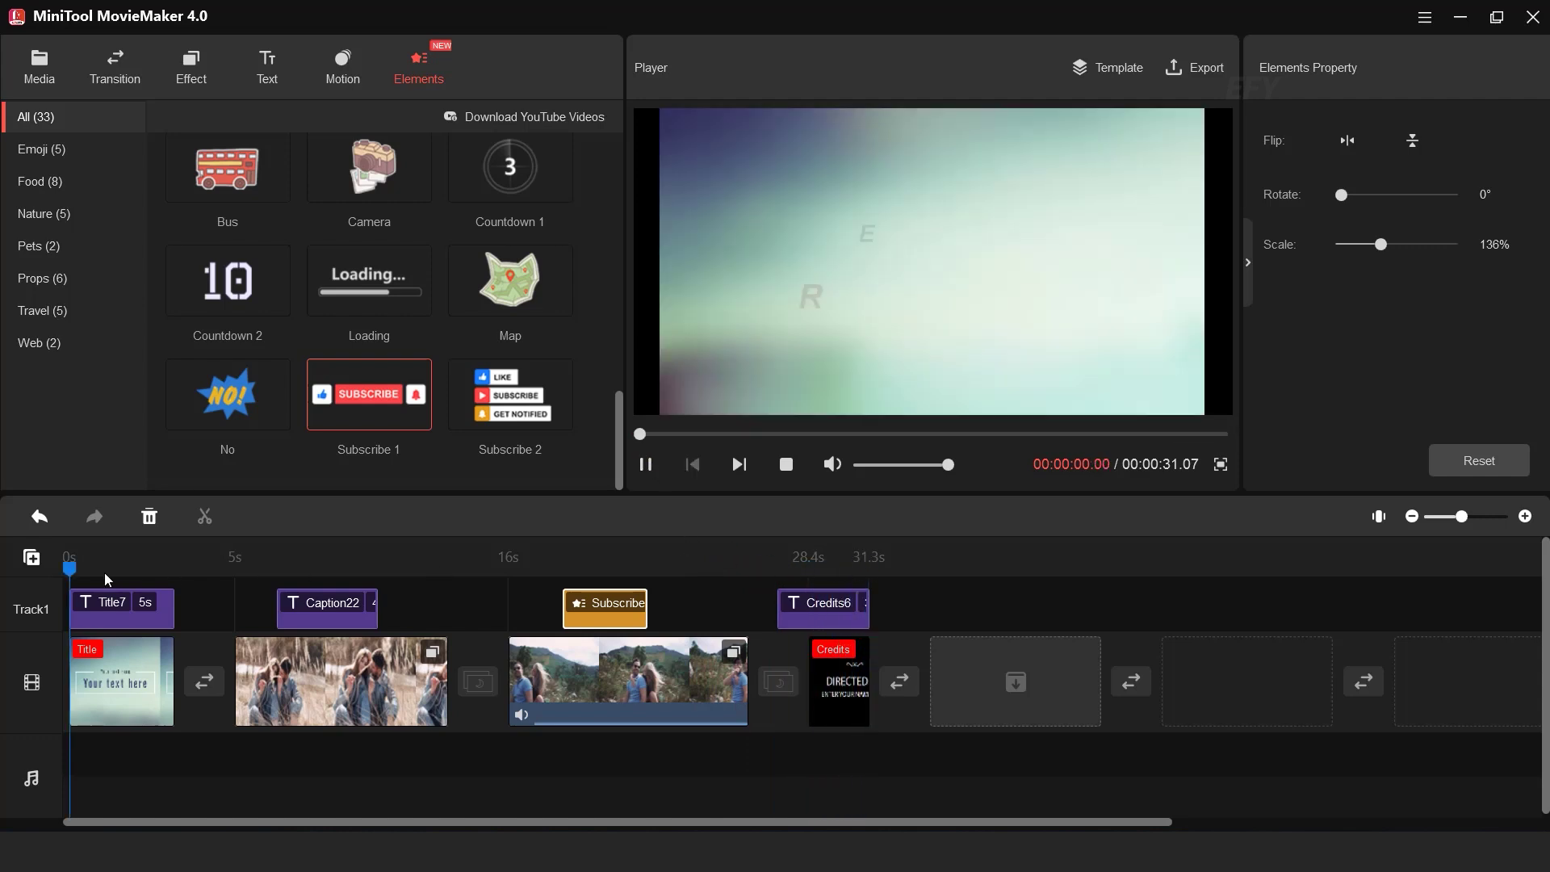
pyautogui.click(734, 565)
pyautogui.click(645, 464)
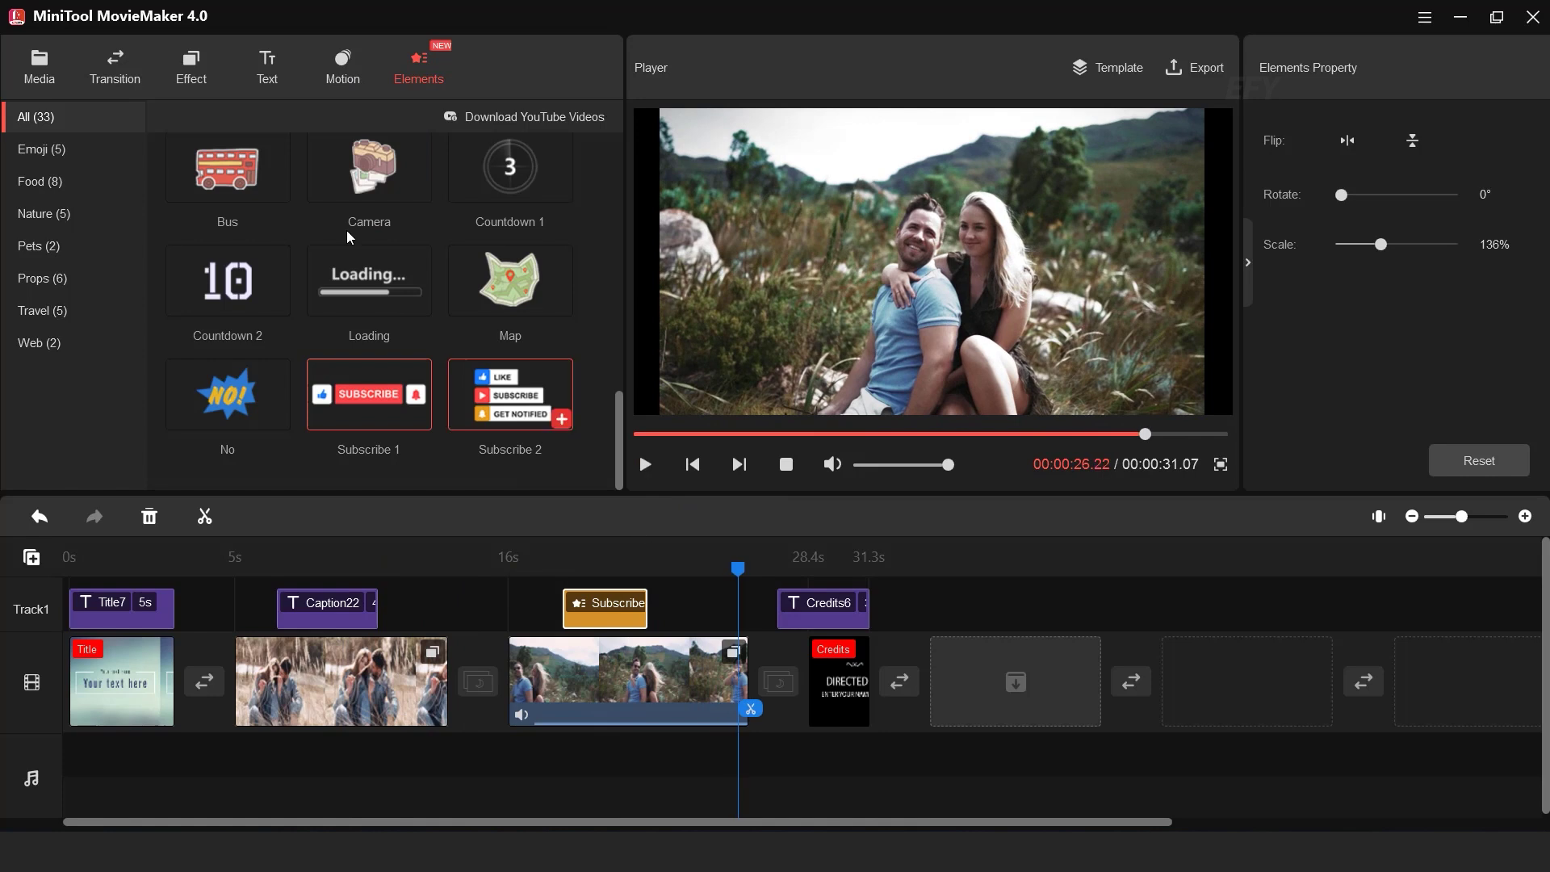
# Import the two wedding couple photos from the #Images Backup folder and place them one after the other behind the credits
pyautogui.click(346, 76)
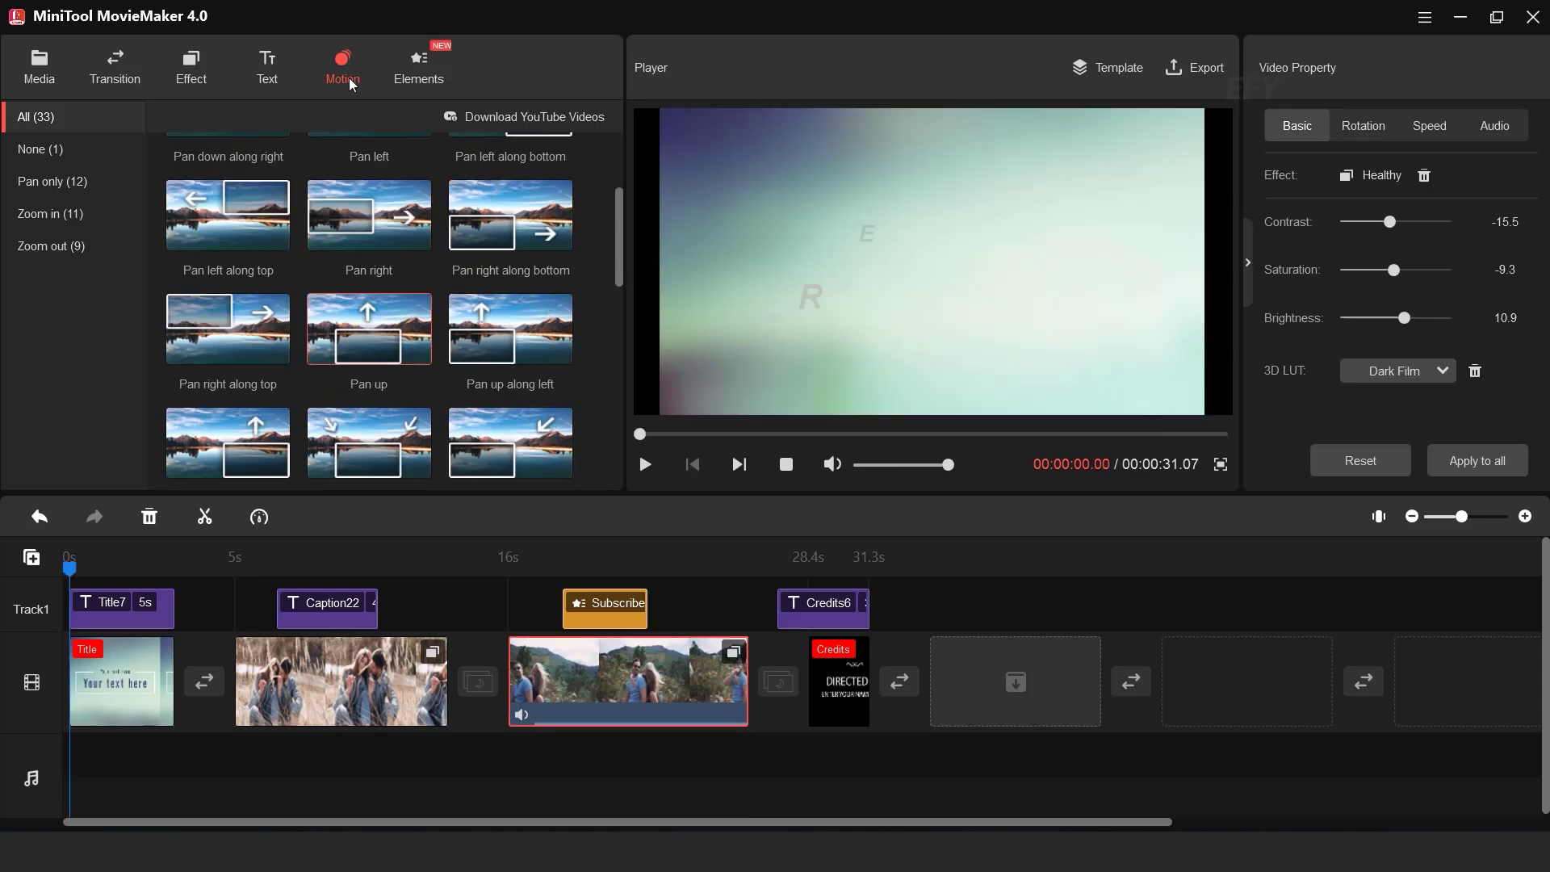
pyautogui.click(38, 80)
pyautogui.click(228, 186)
pyautogui.click(348, 311)
pyautogui.keyDown('ctrl'); pyautogui.click(437, 325); pyautogui.keyUp('ctrl')
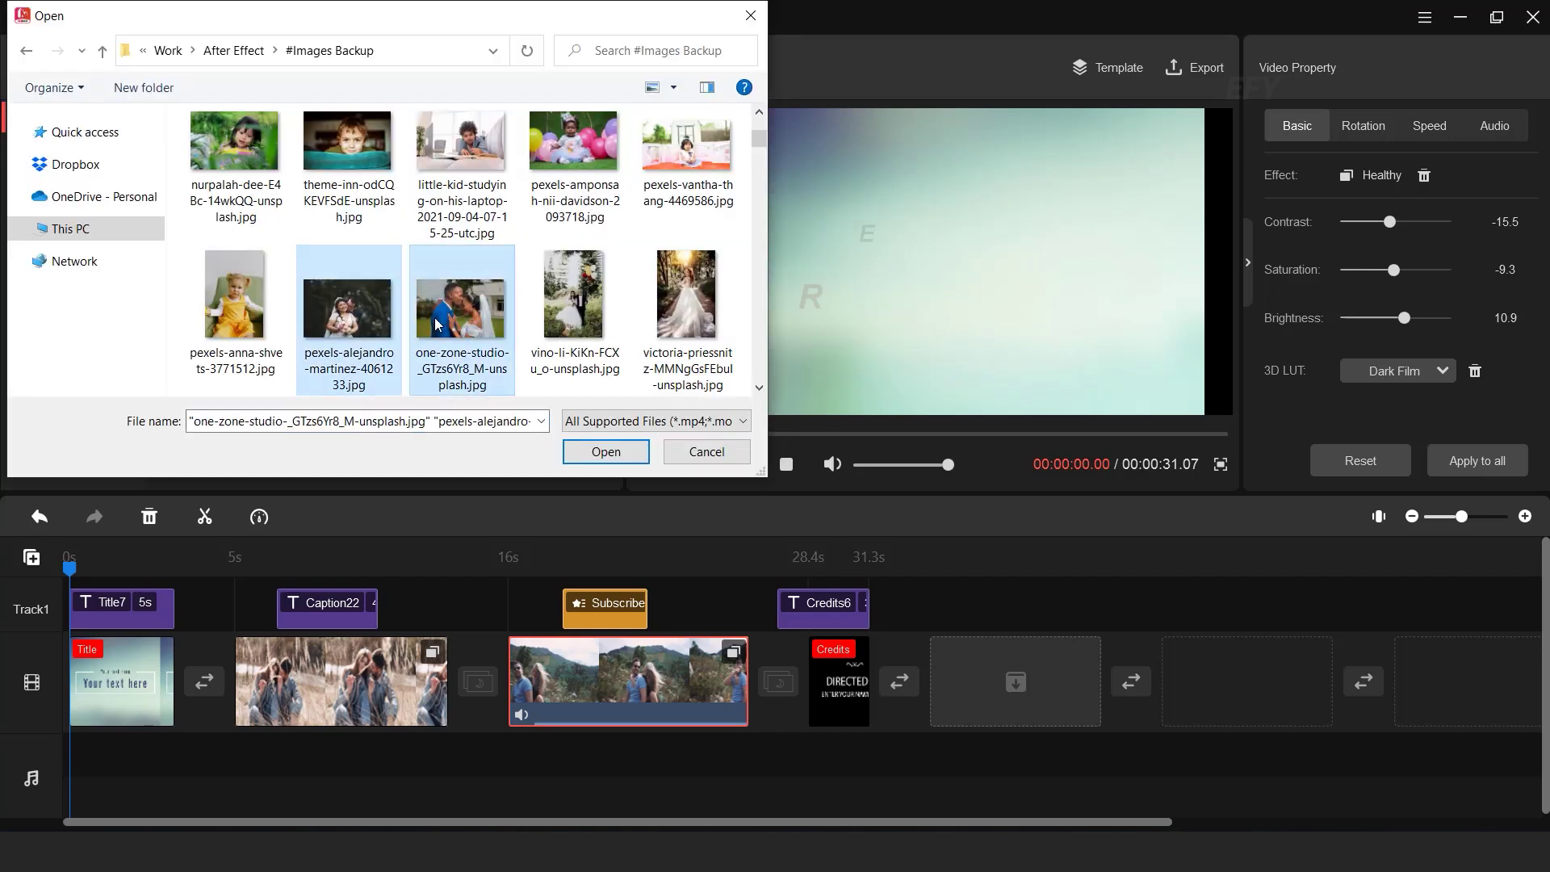
pyautogui.click(609, 455)
pyautogui.moveTo(363, 185); pyautogui.dragTo(995, 675)
pyautogui.moveTo(503, 176); pyautogui.dragTo(1163, 682)
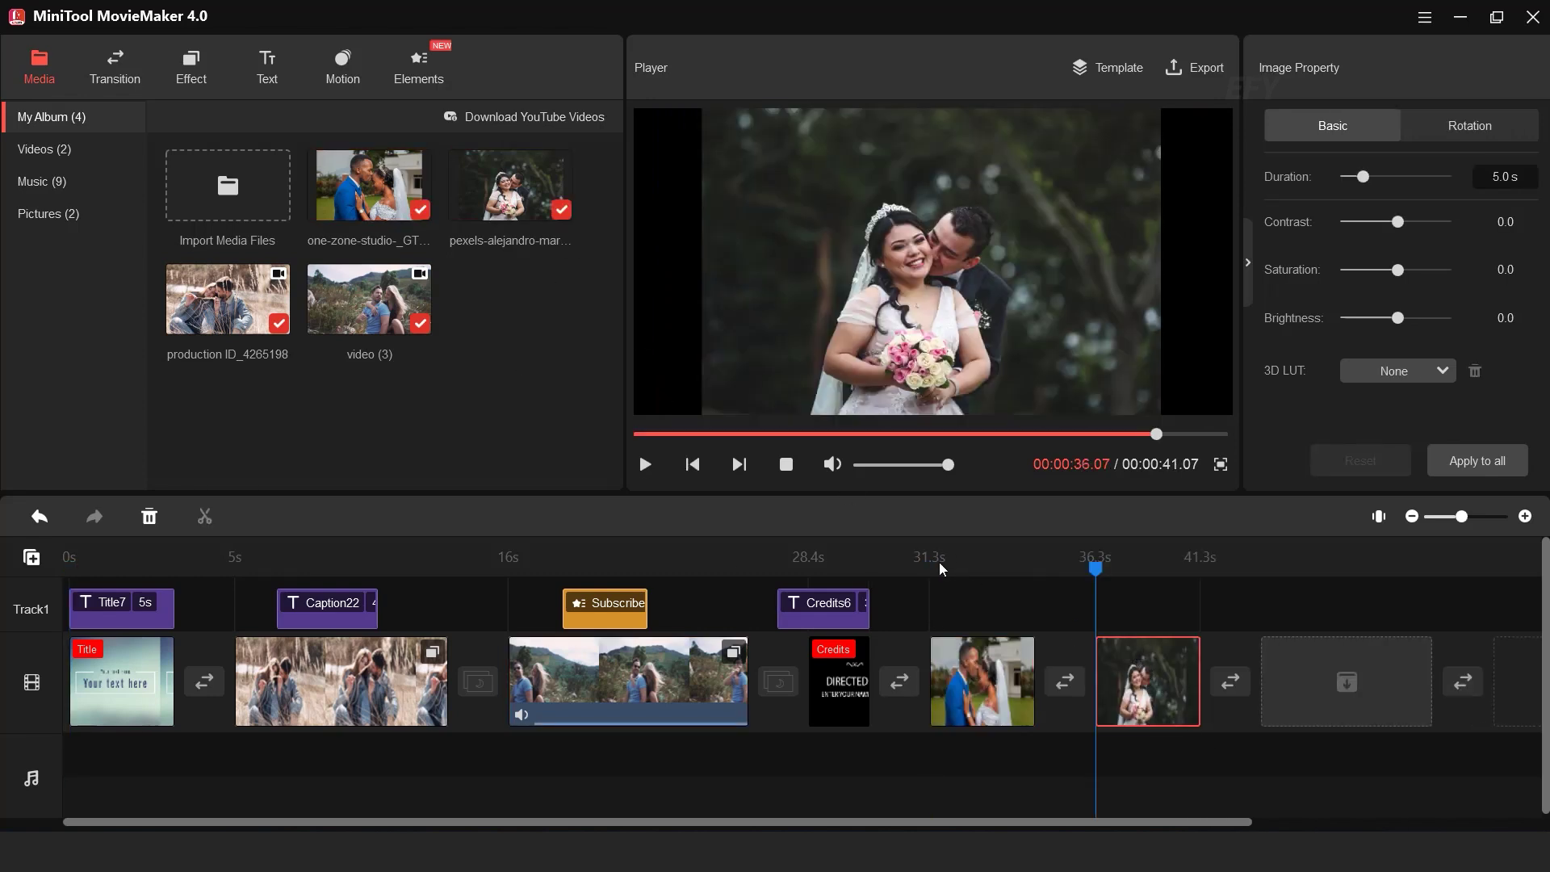
# Move the credits clip to the end of the video track, after the second photo
pyautogui.click(1036, 569)
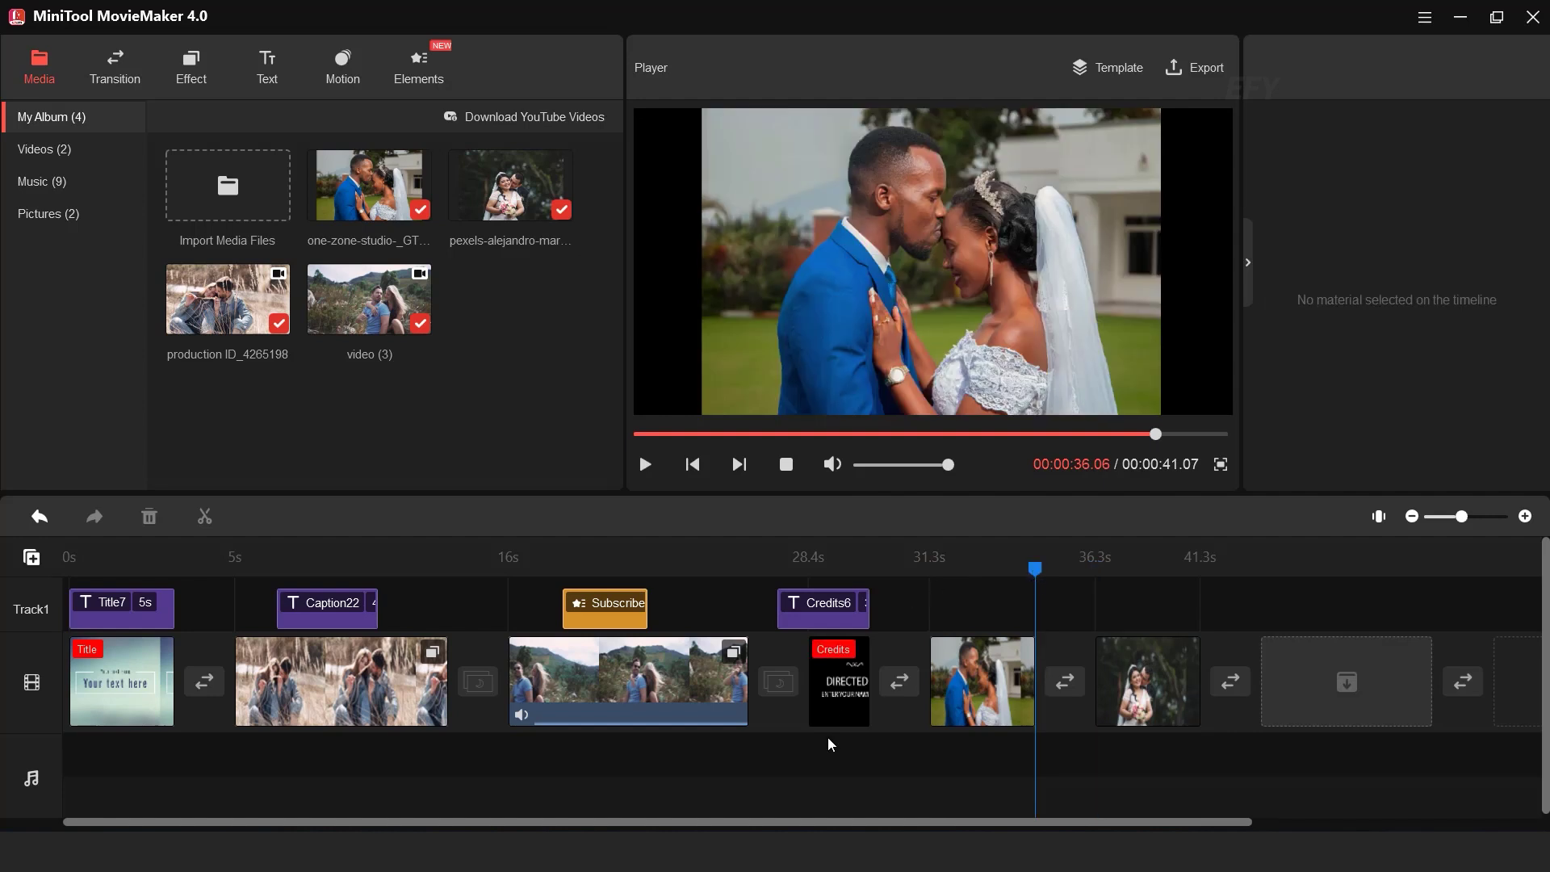
pyautogui.click(844, 704)
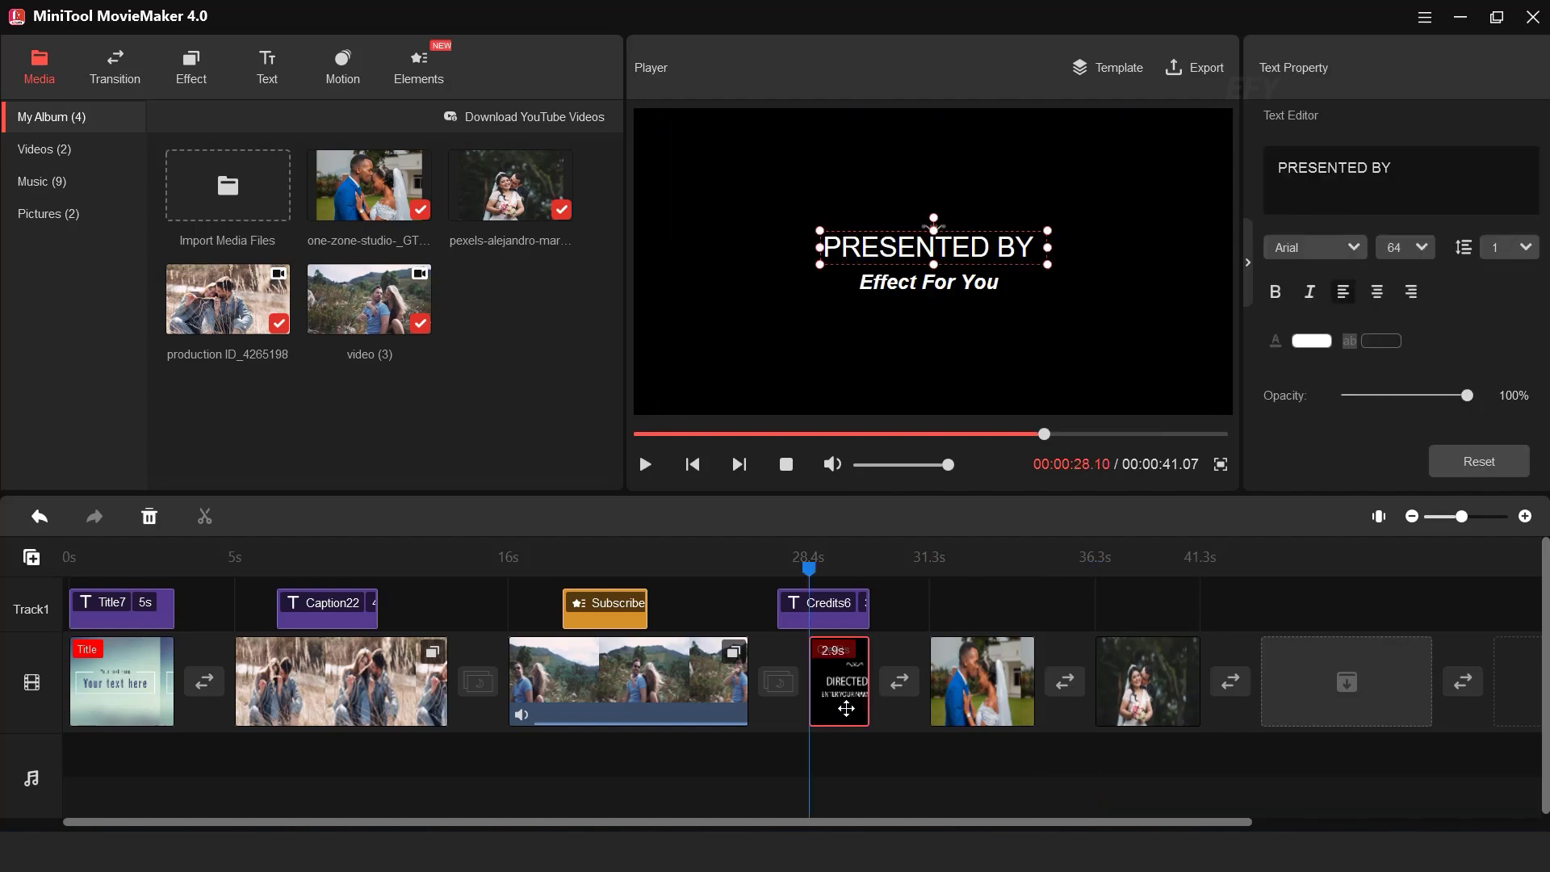
pyautogui.moveTo(842, 708); pyautogui.dragTo(1221, 705)
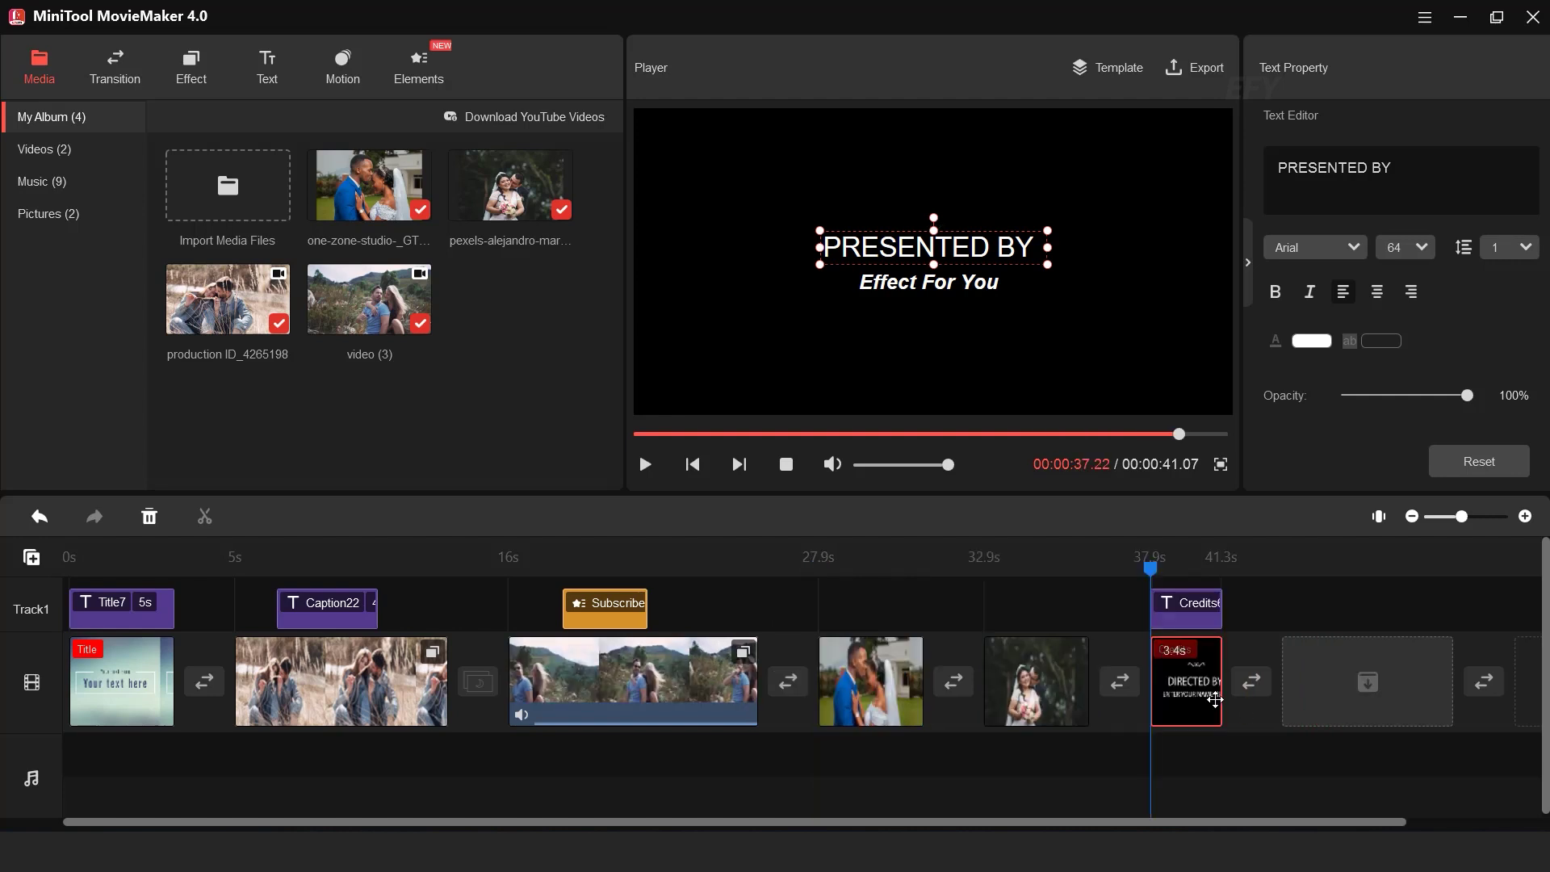
# Apply FadeBlack between the second clip, the two photos and the credits, and play the transition into the first photo
pyautogui.click(356, 208)
pyautogui.click(114, 68)
pyautogui.moveTo(232, 372); pyautogui.dragTo(803, 700)
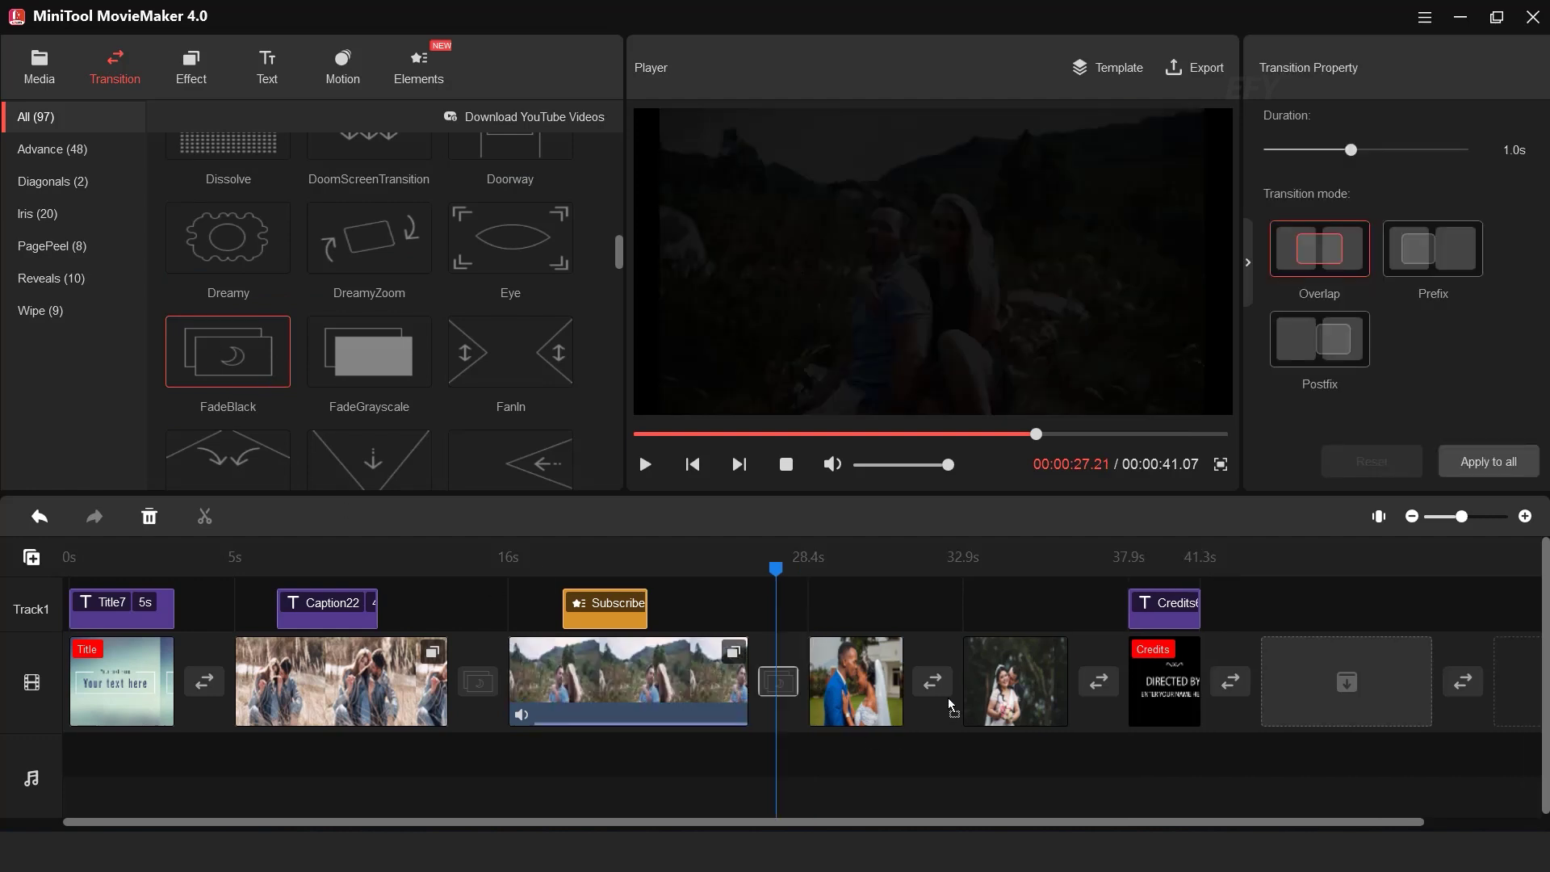
pyautogui.click(274, 379)
pyautogui.moveTo(269, 388); pyautogui.dragTo(973, 719)
pyautogui.moveTo(1074, 690); pyautogui.dragTo(1075, 688)
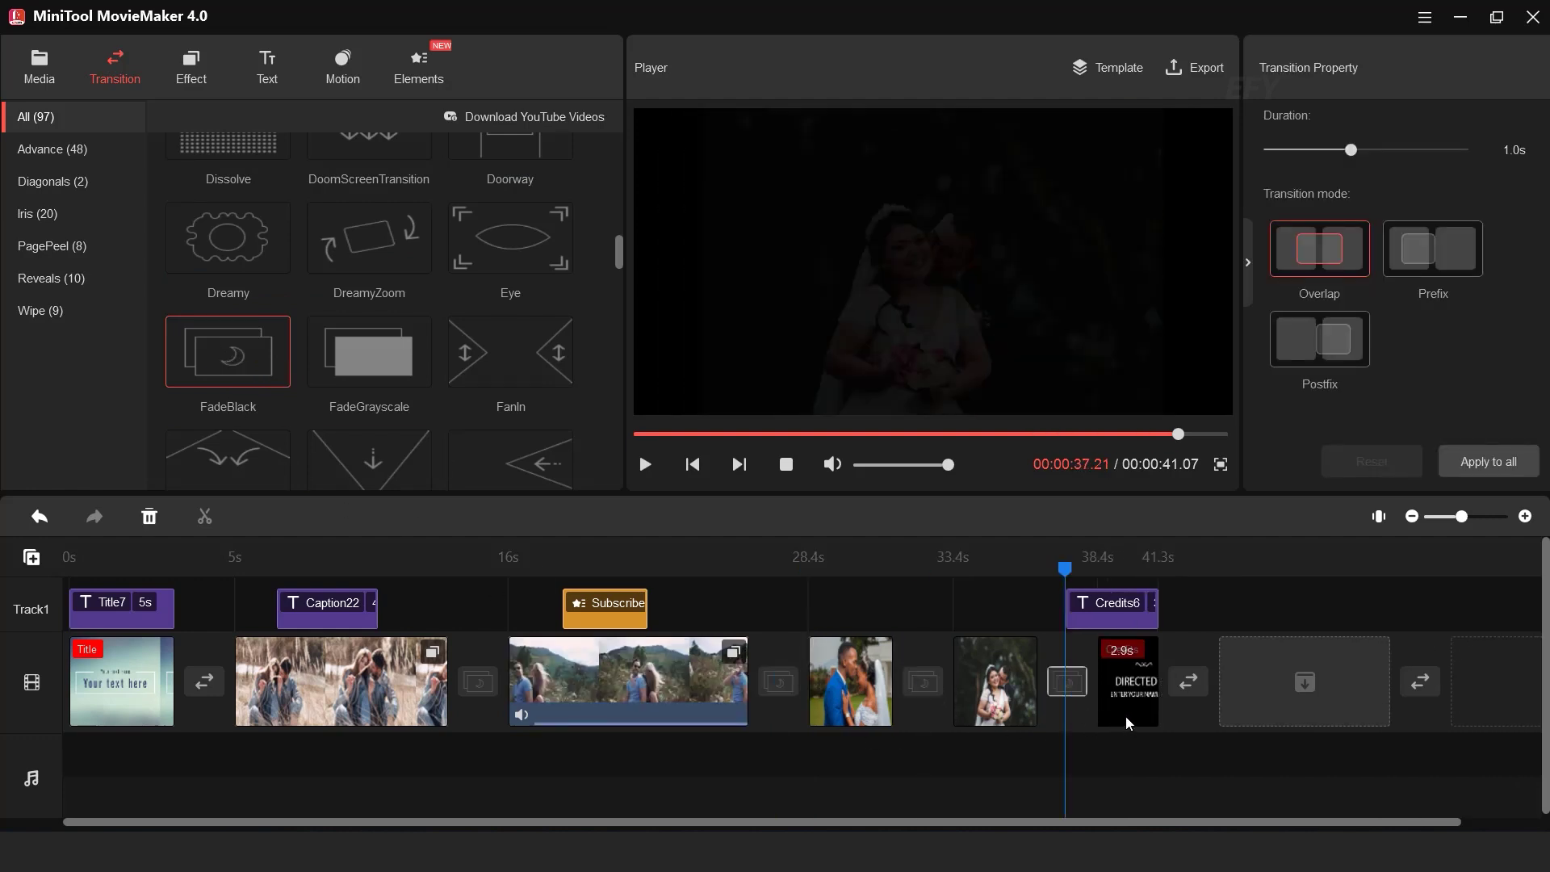
pyautogui.click(645, 464)
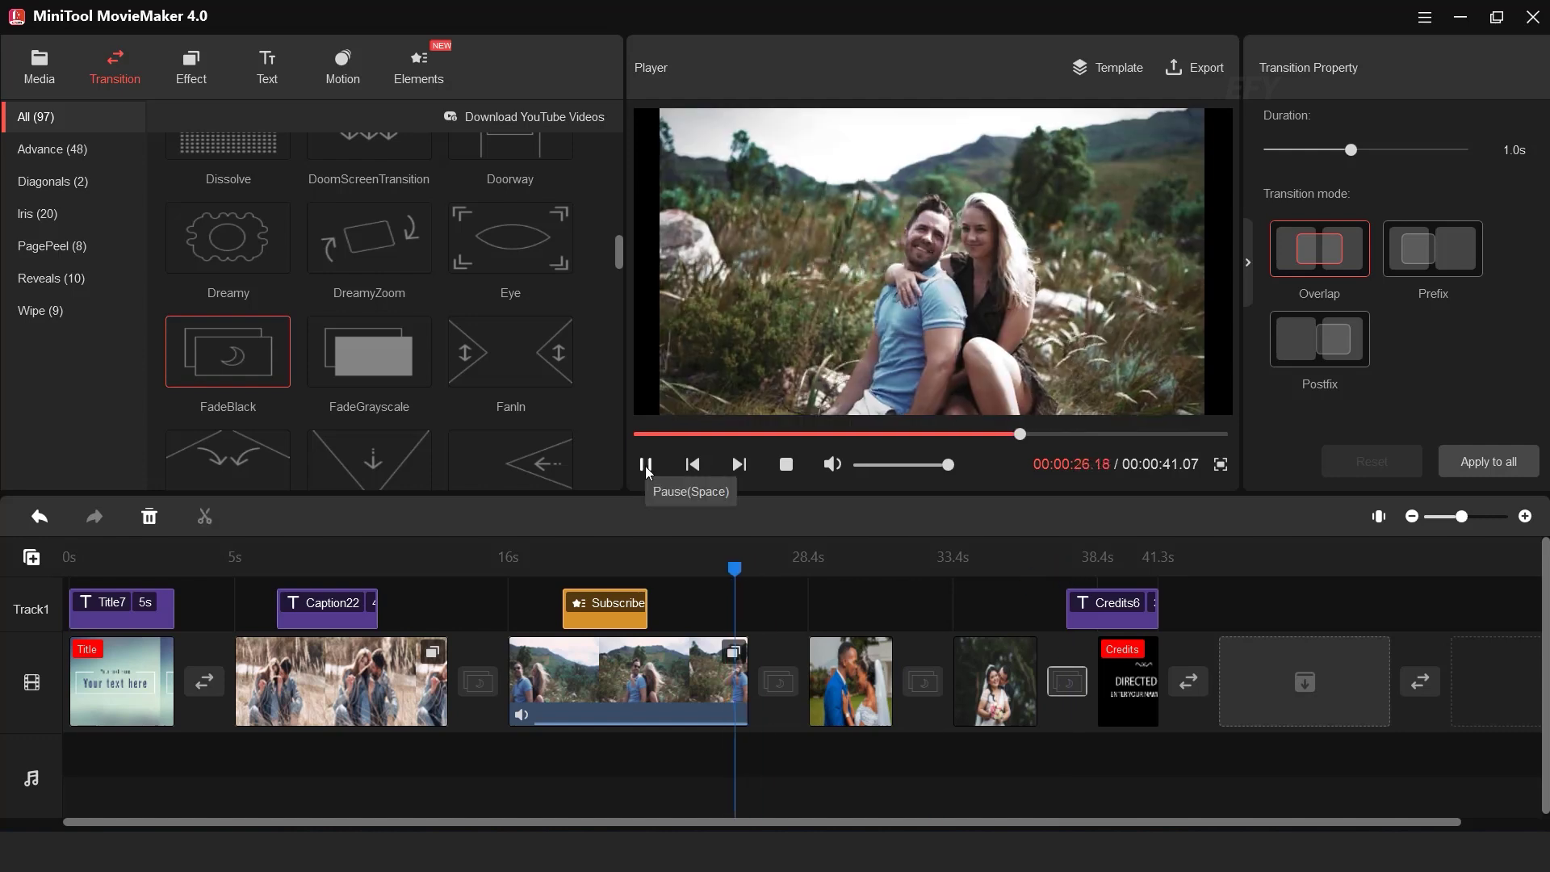
pyautogui.click(646, 465)
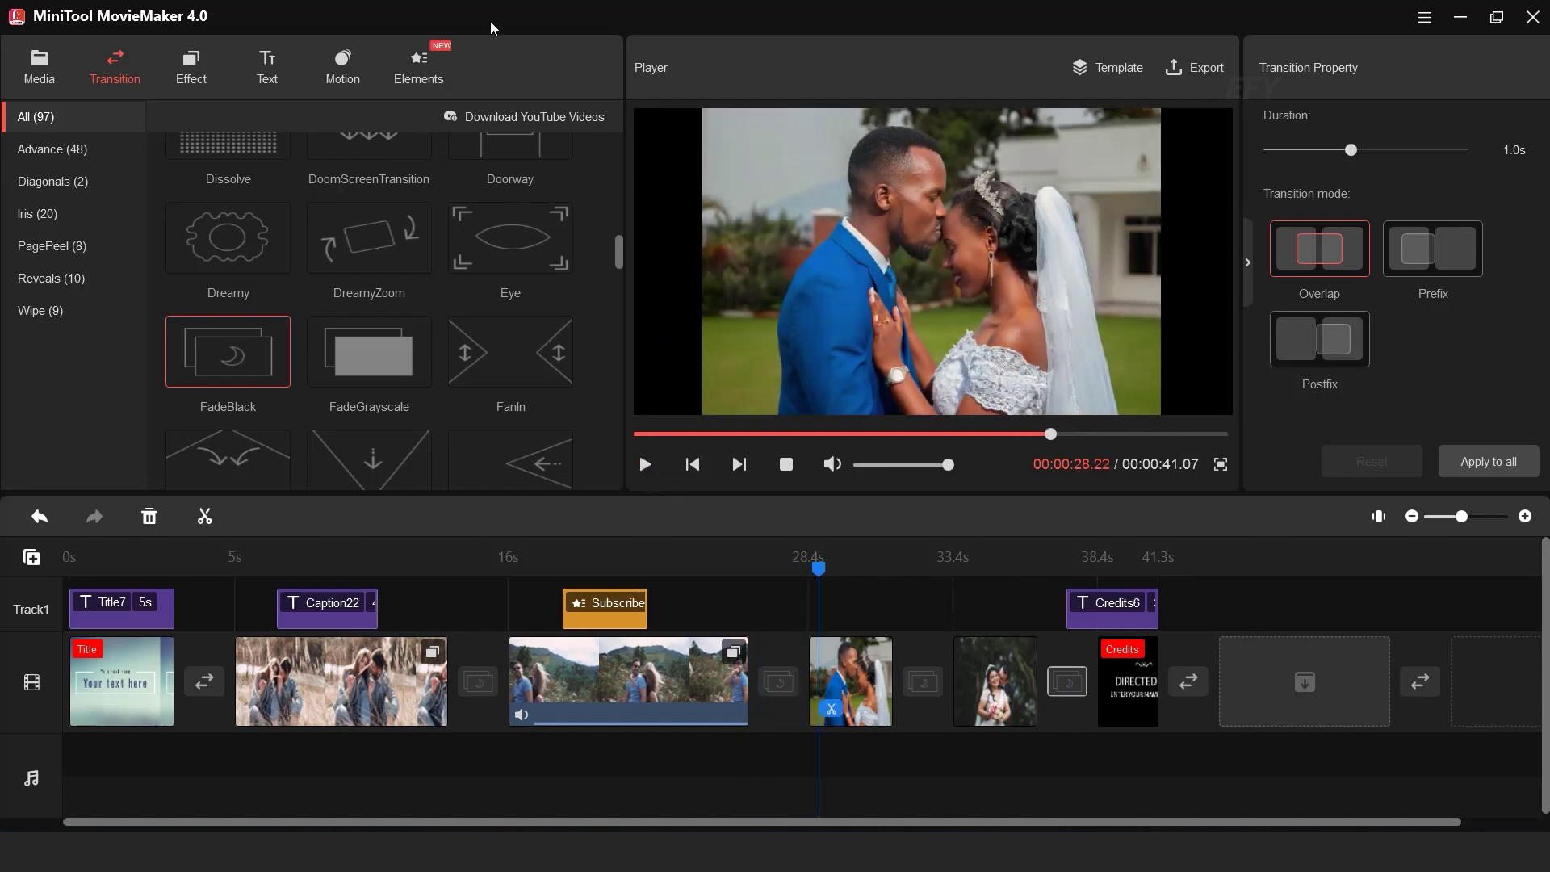
# Apply the "Pan right along bottom" motion to the first wedding photo
pyautogui.click(343, 65)
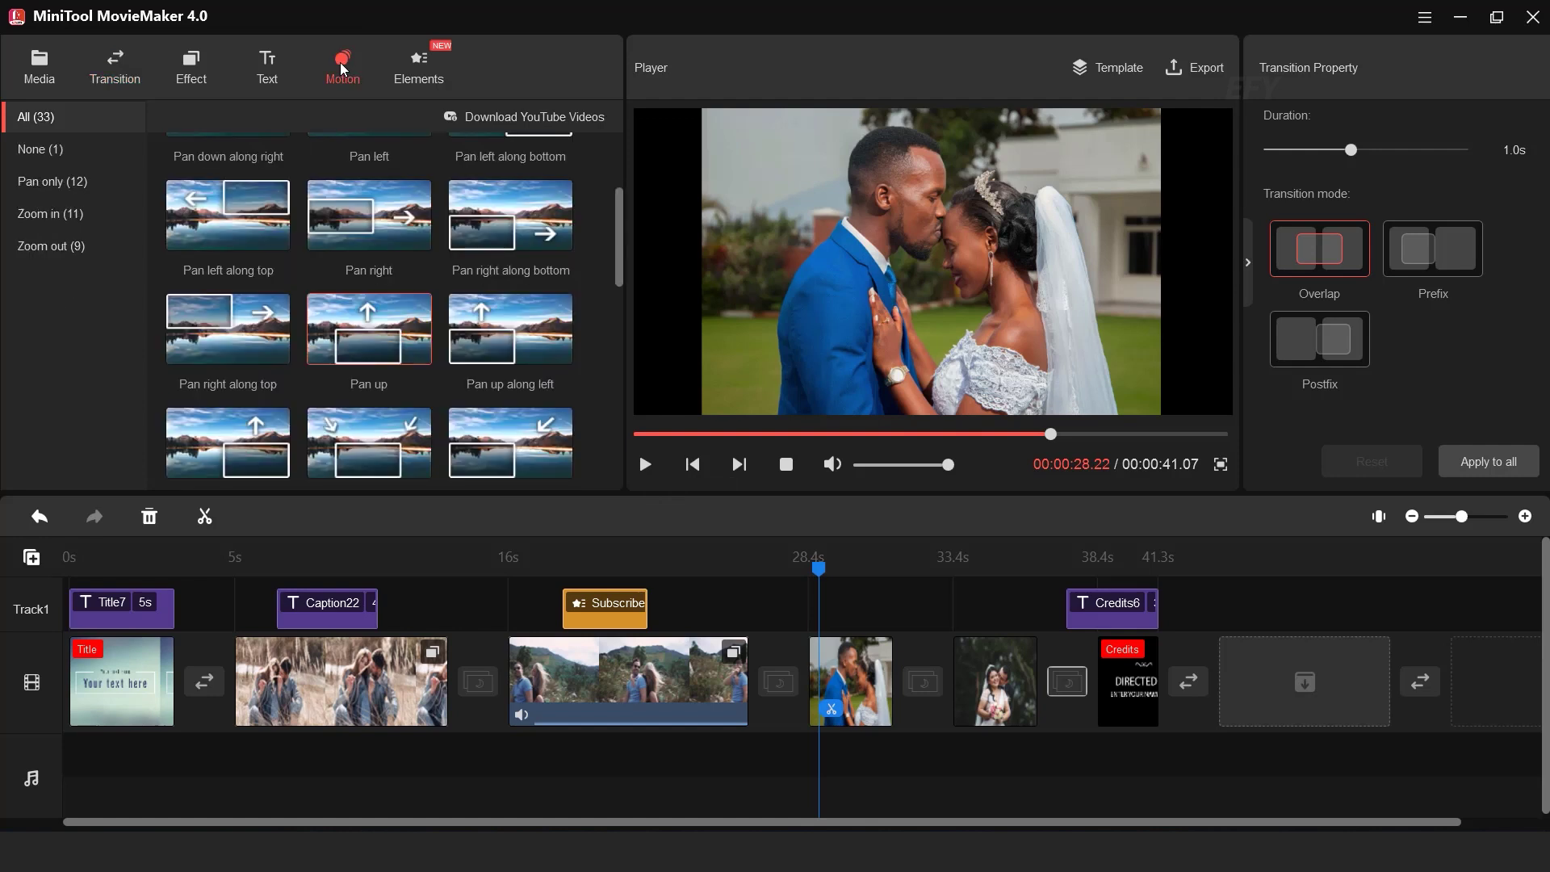
pyautogui.moveTo(487, 227)
pyautogui.moveTo(486, 228); pyautogui.dragTo(833, 675)
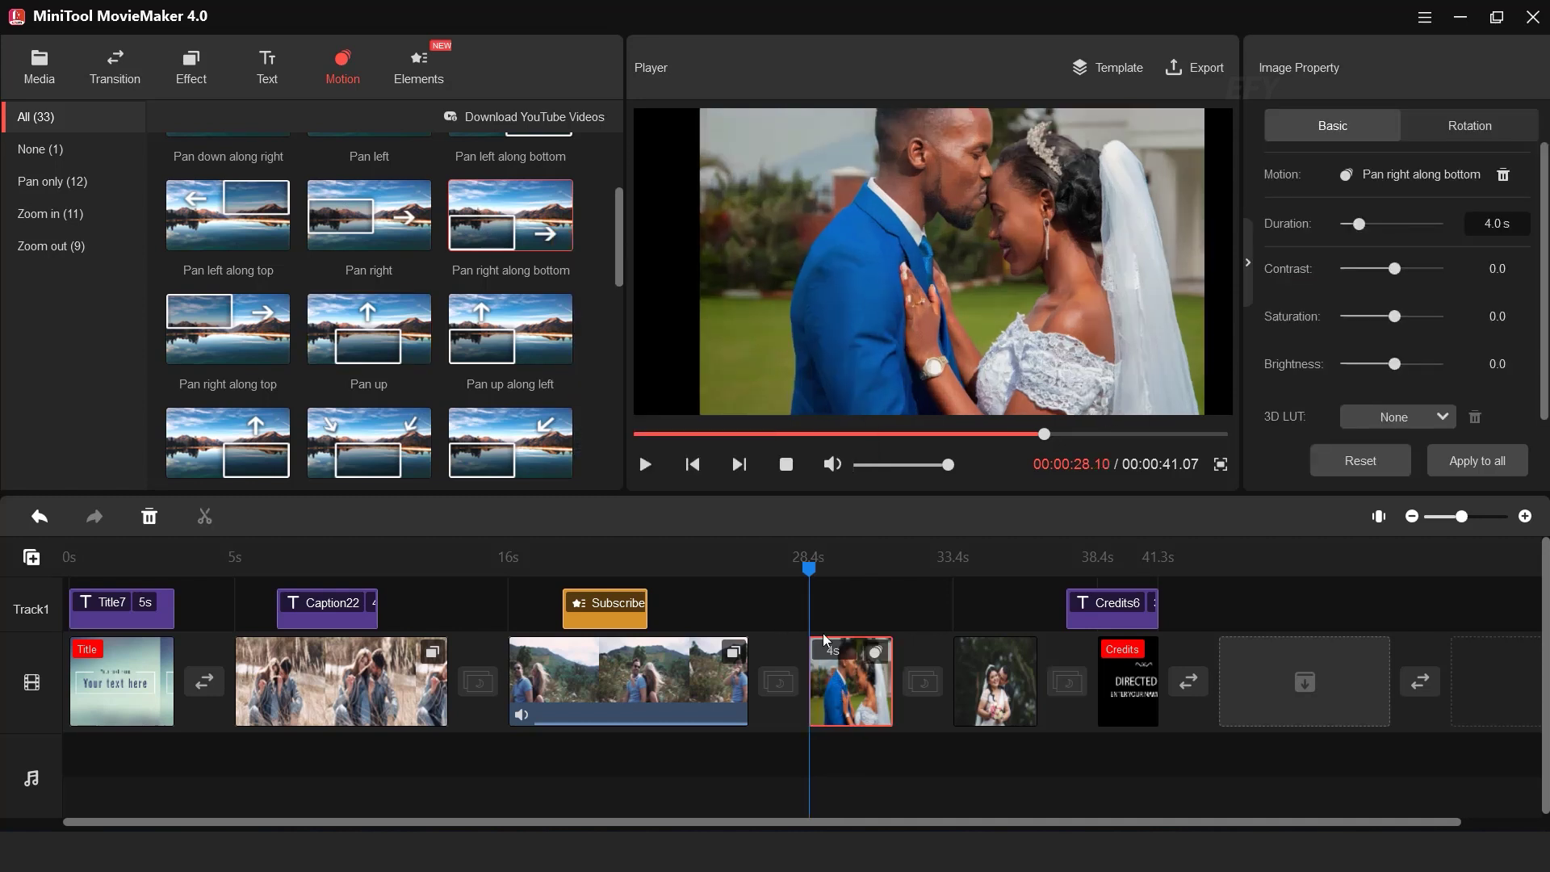
# Play the video from the second clip through the first wedding photo's motion and into the second photo
pyautogui.moveTo(820, 574); pyautogui.dragTo(702, 570)
pyautogui.click(646, 465)
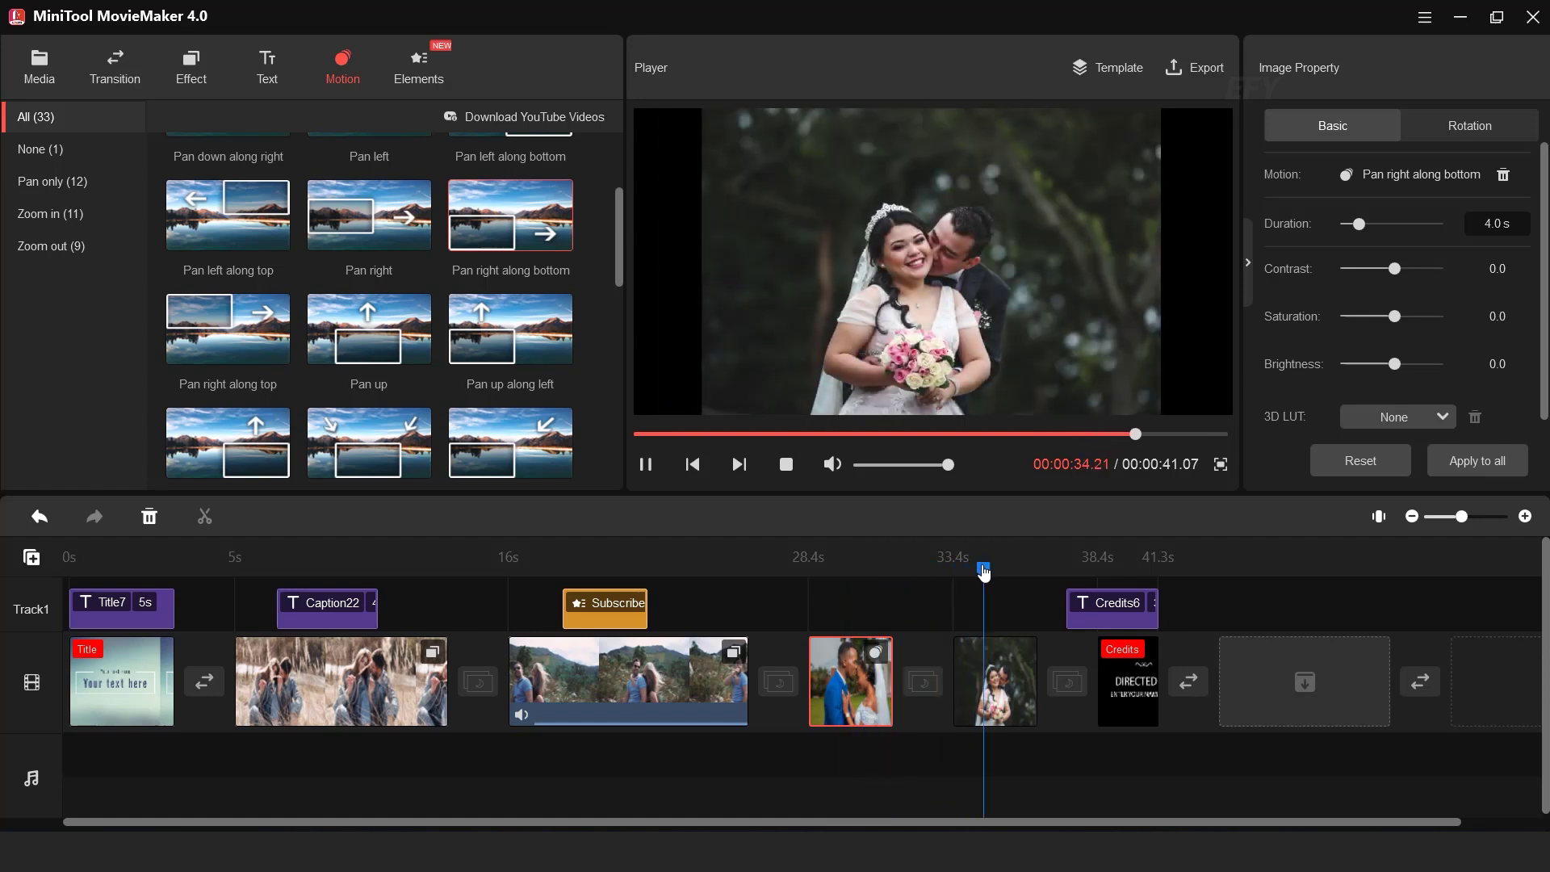
pyautogui.click(646, 464)
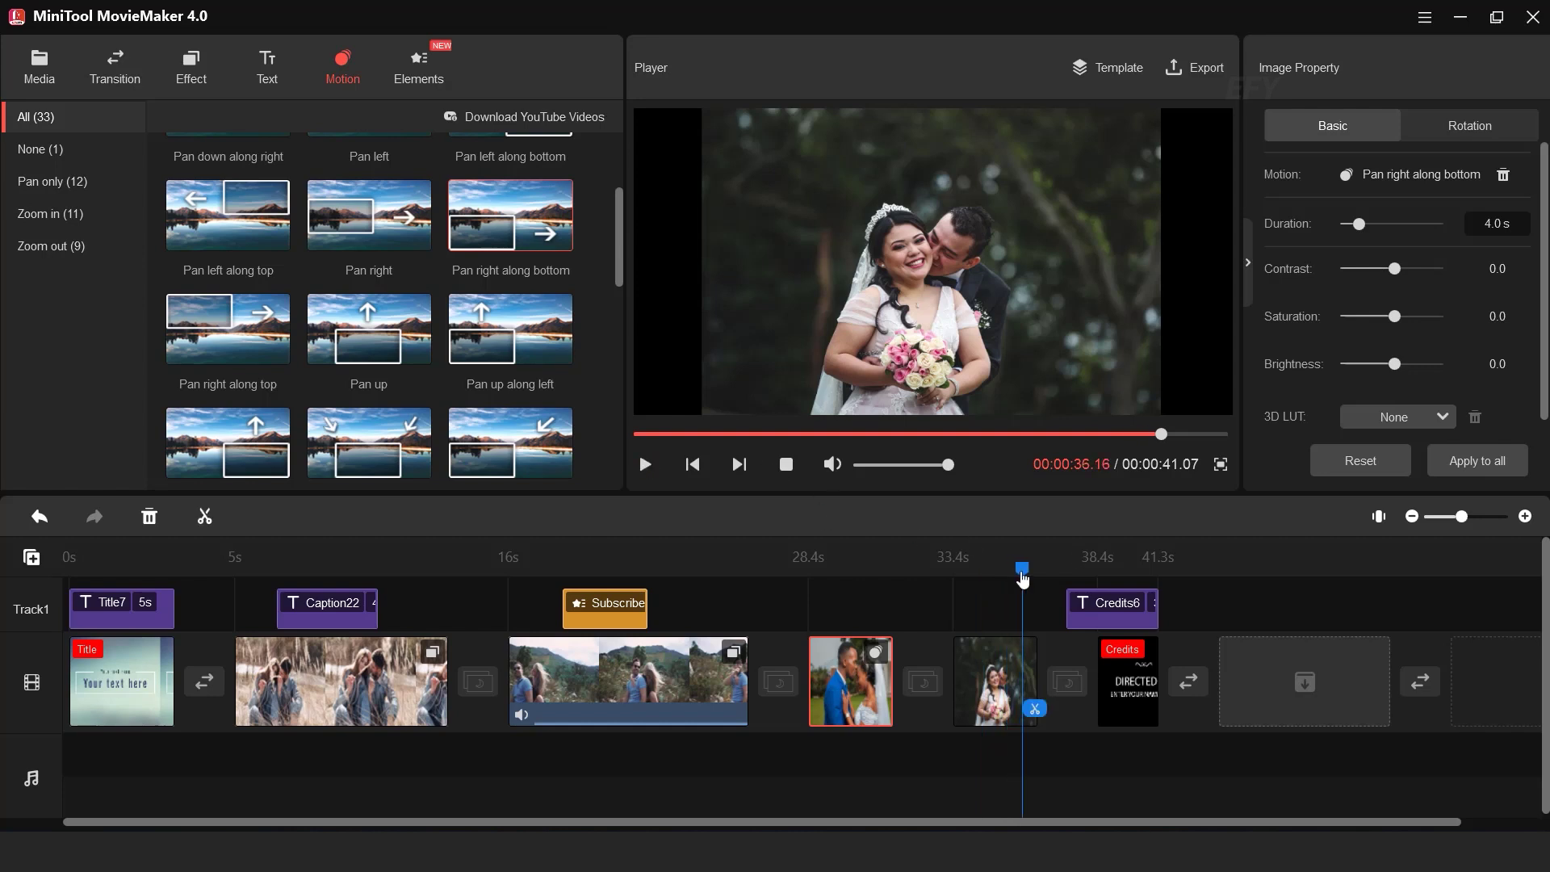
# Apply the "Pan right along top" motion to the second wedding photo and play it back
pyautogui.moveTo(1023, 575); pyautogui.dragTo(996, 575)
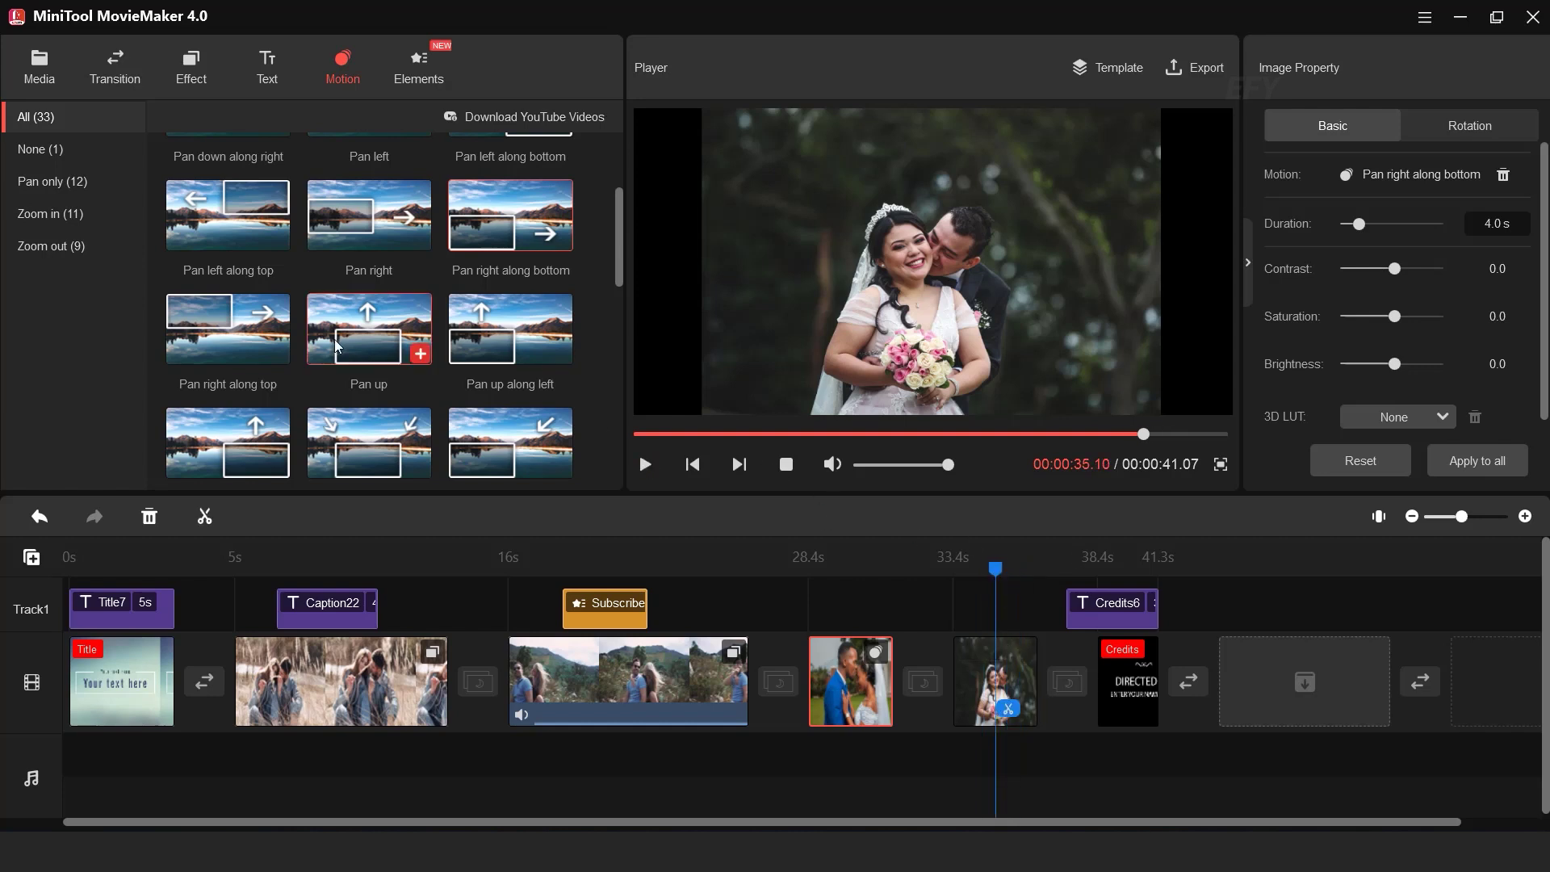
pyautogui.moveTo(218, 319); pyautogui.dragTo(996, 668)
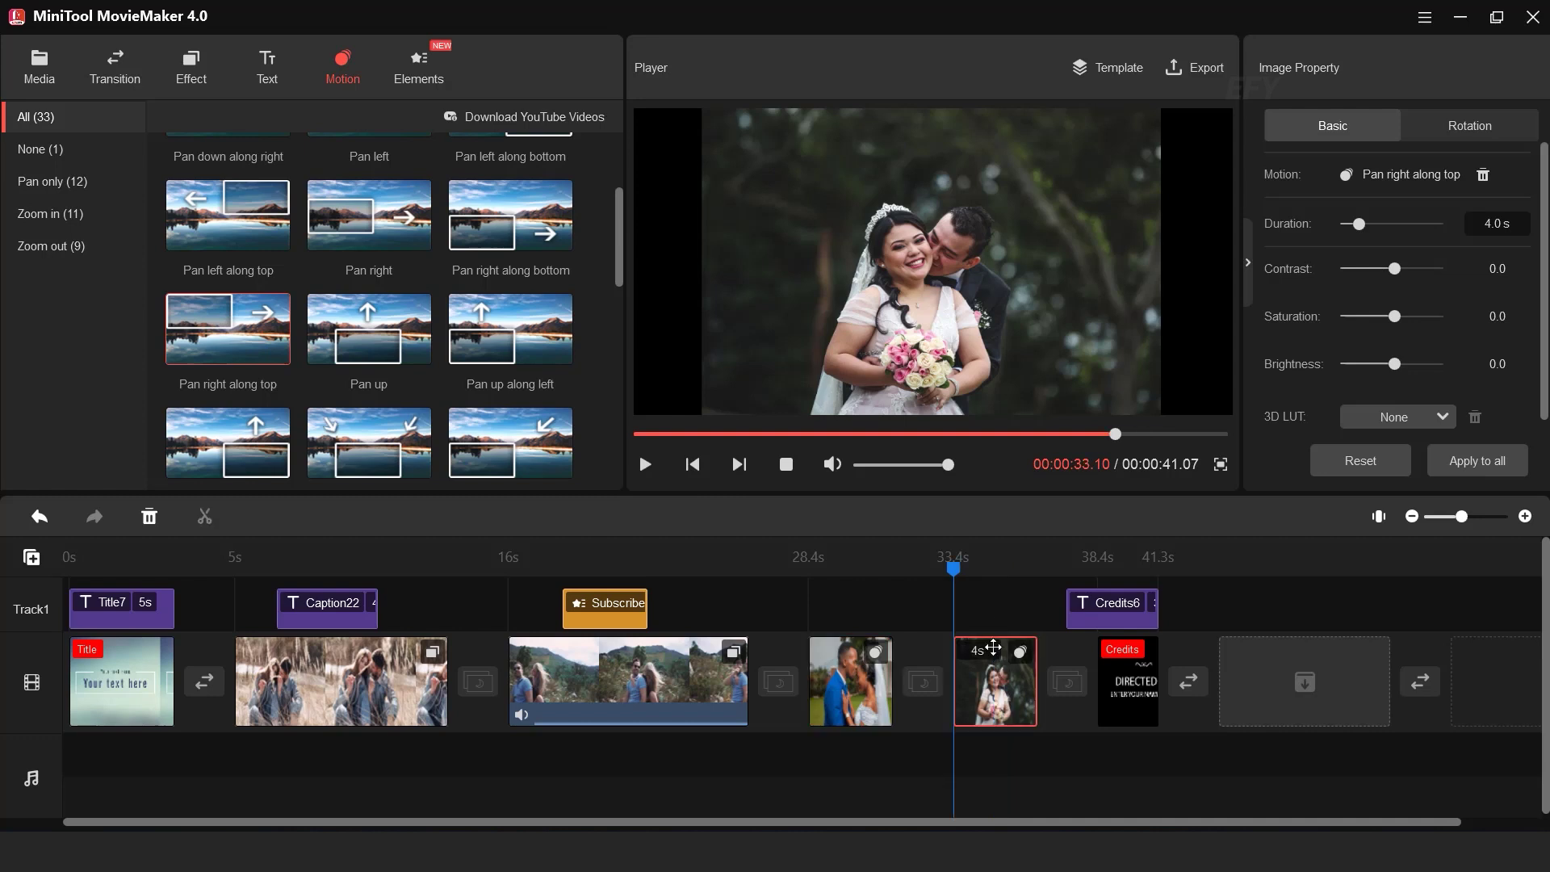
pyautogui.click(644, 465)
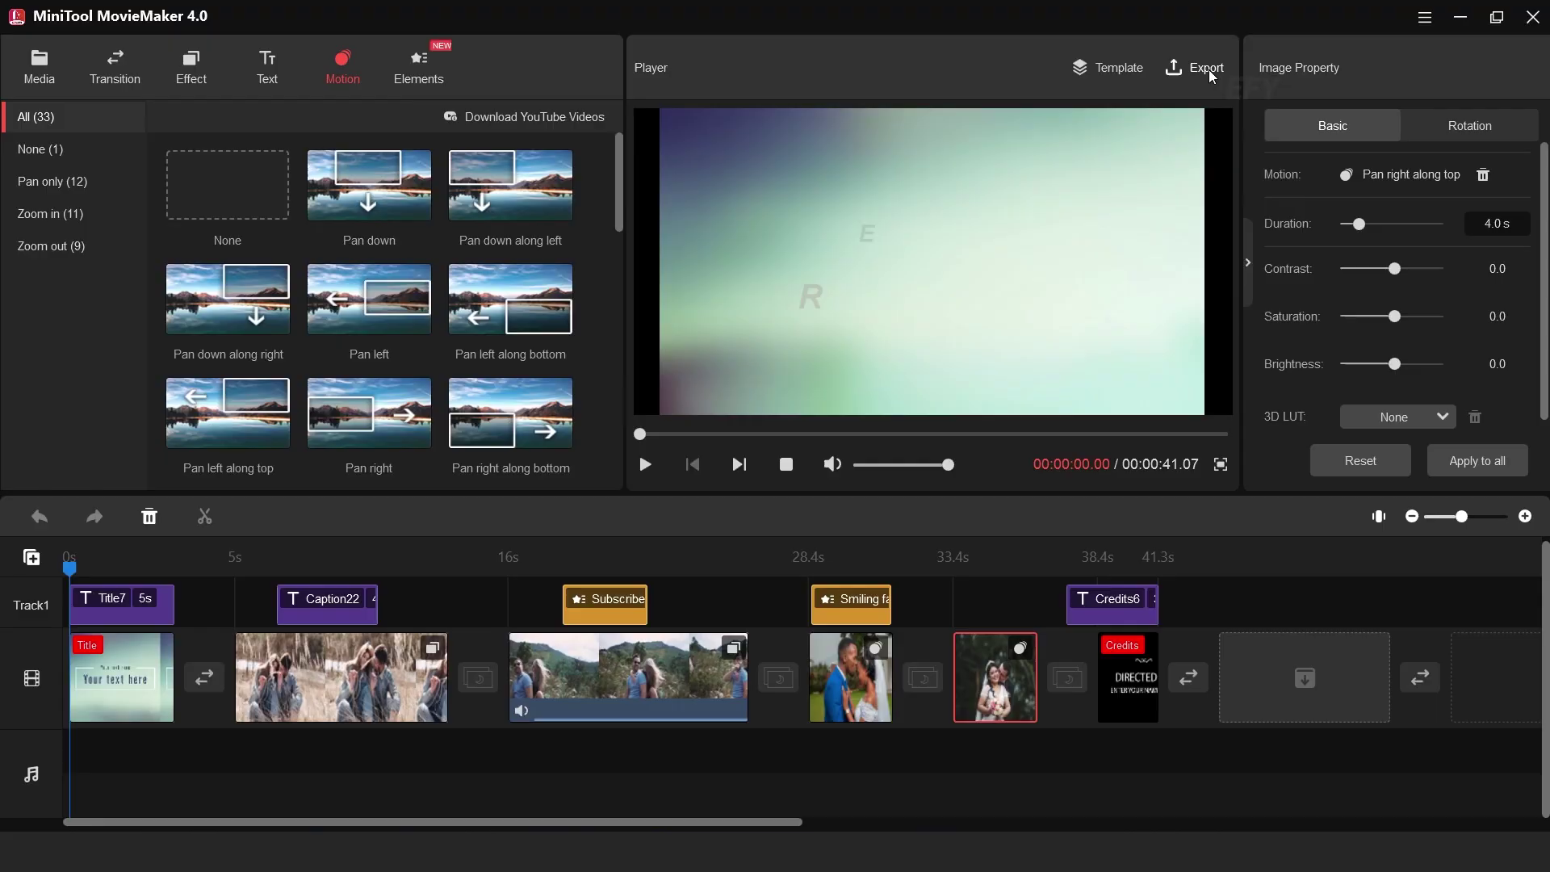
# Open the movie export options and review the file formats available for PC, keeping MP4
pyautogui.click(1211, 77)
pyautogui.click(1202, 171)
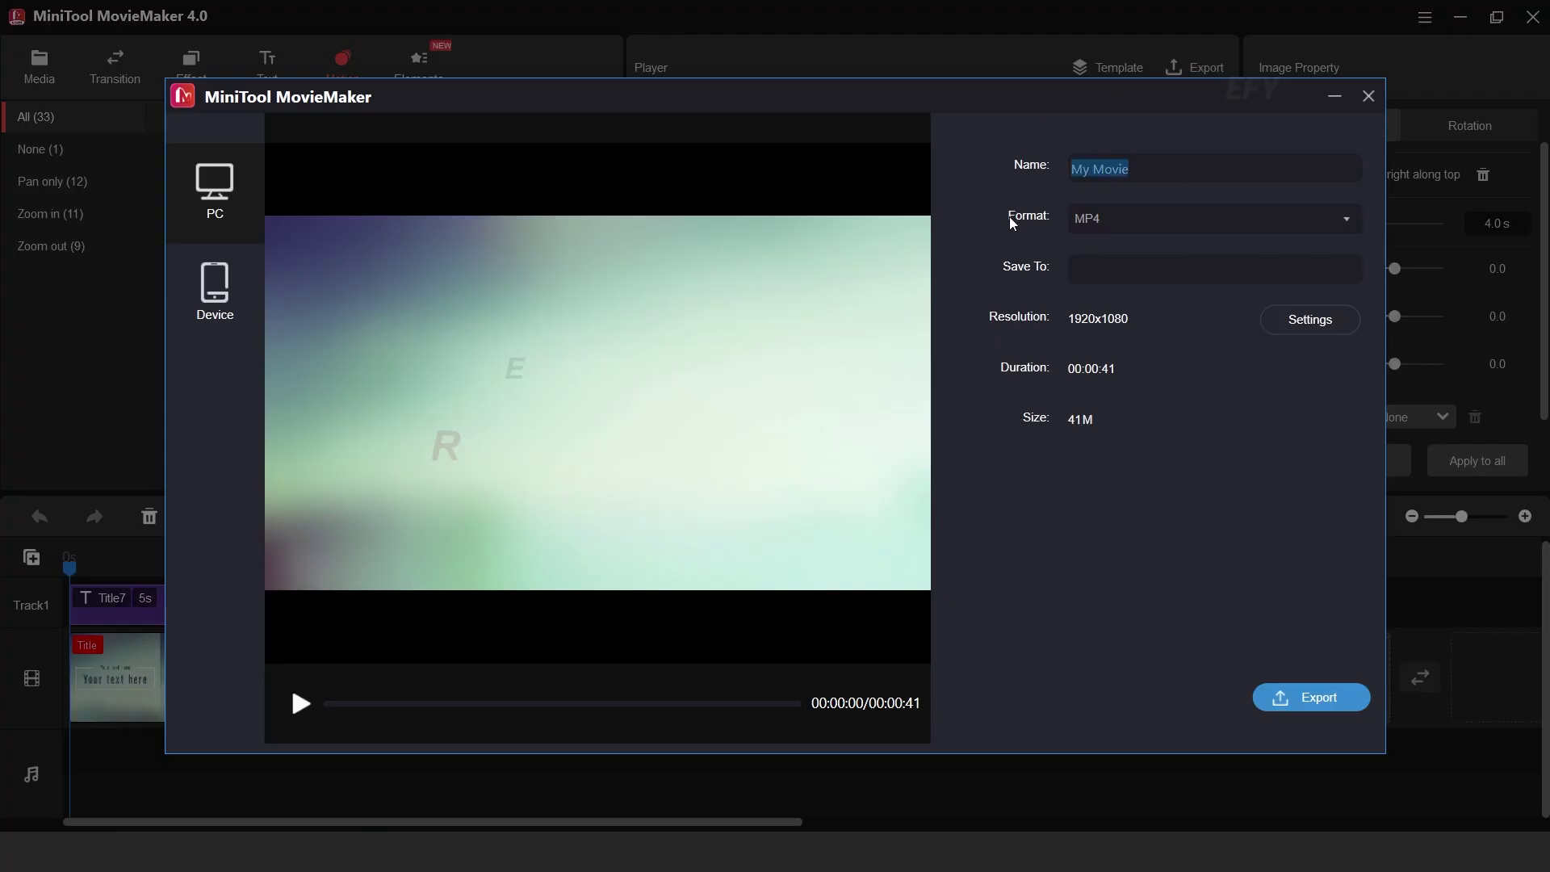
pyautogui.click(1279, 215)
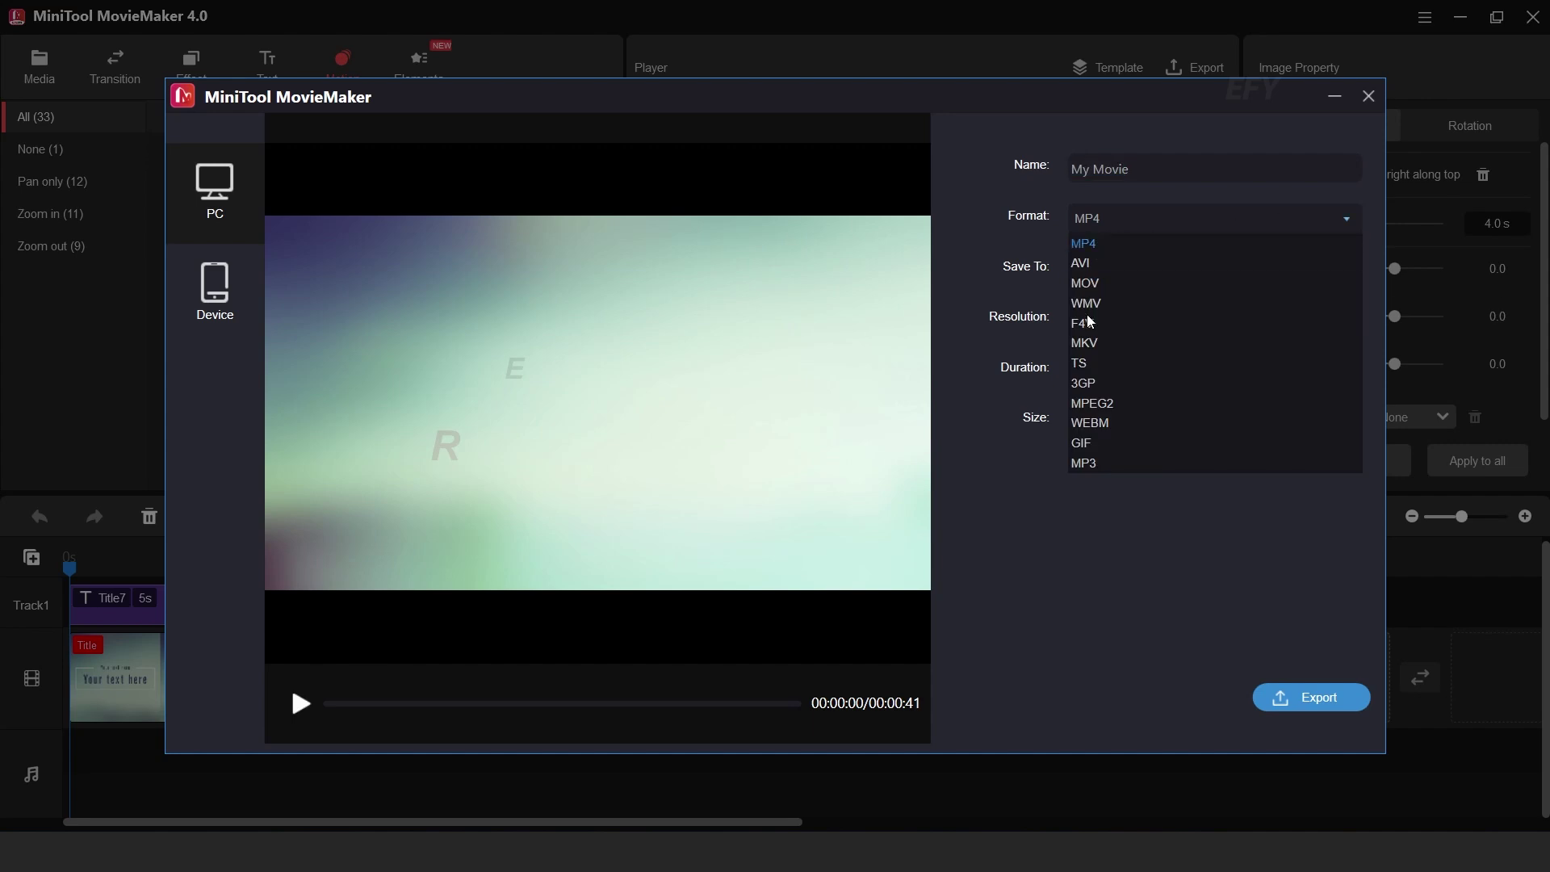
pyautogui.click(1084, 243)
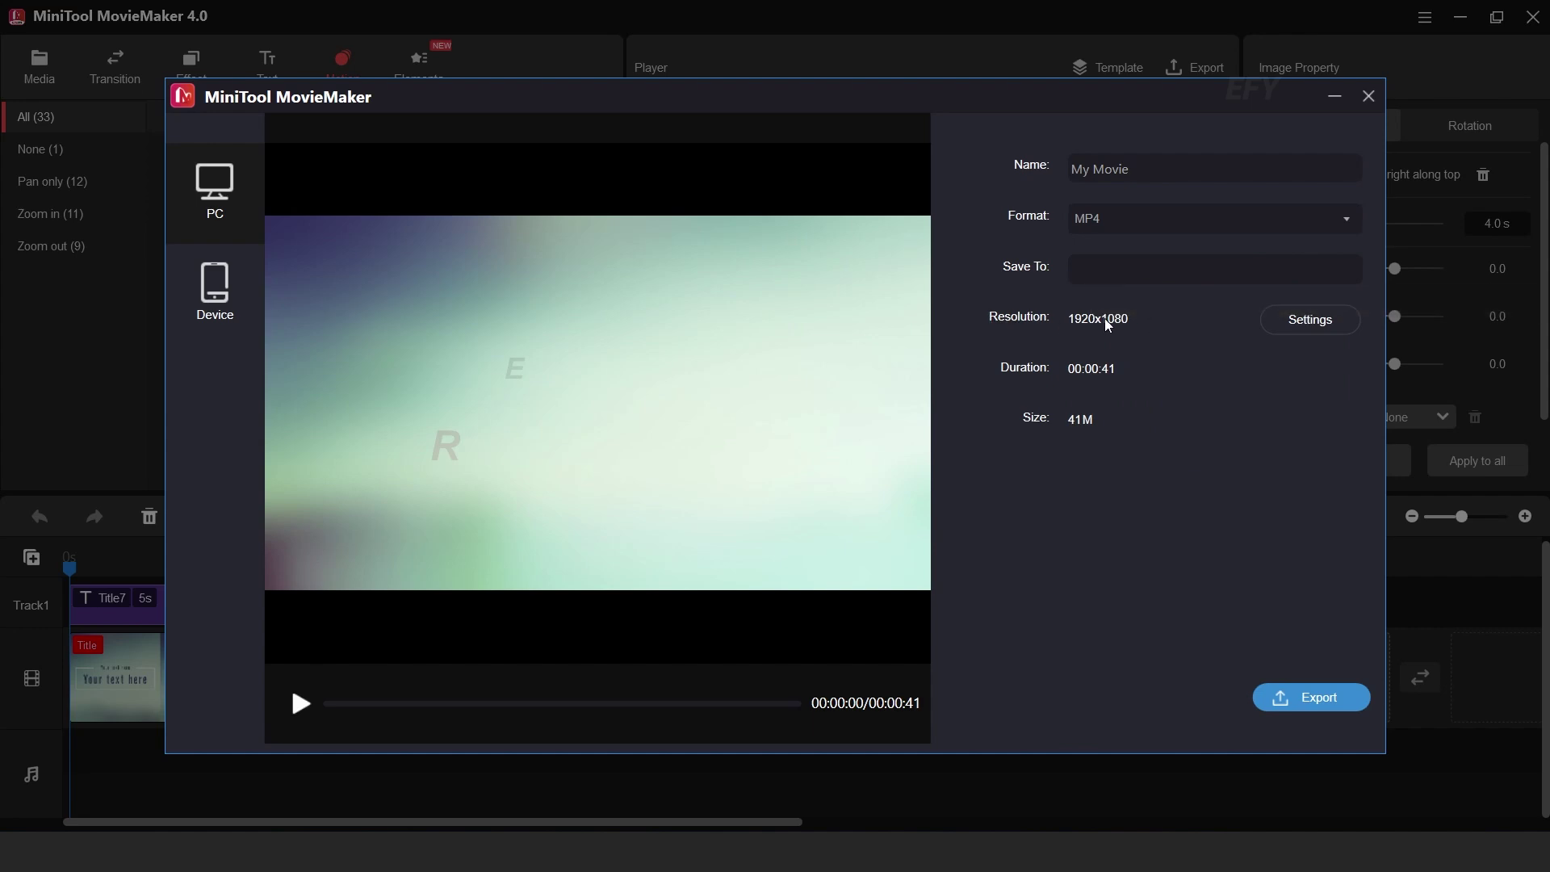
# Examine the export quality, encoder, resolution and bit rate settings, then dismiss them without changes
pyautogui.click(1325, 322)
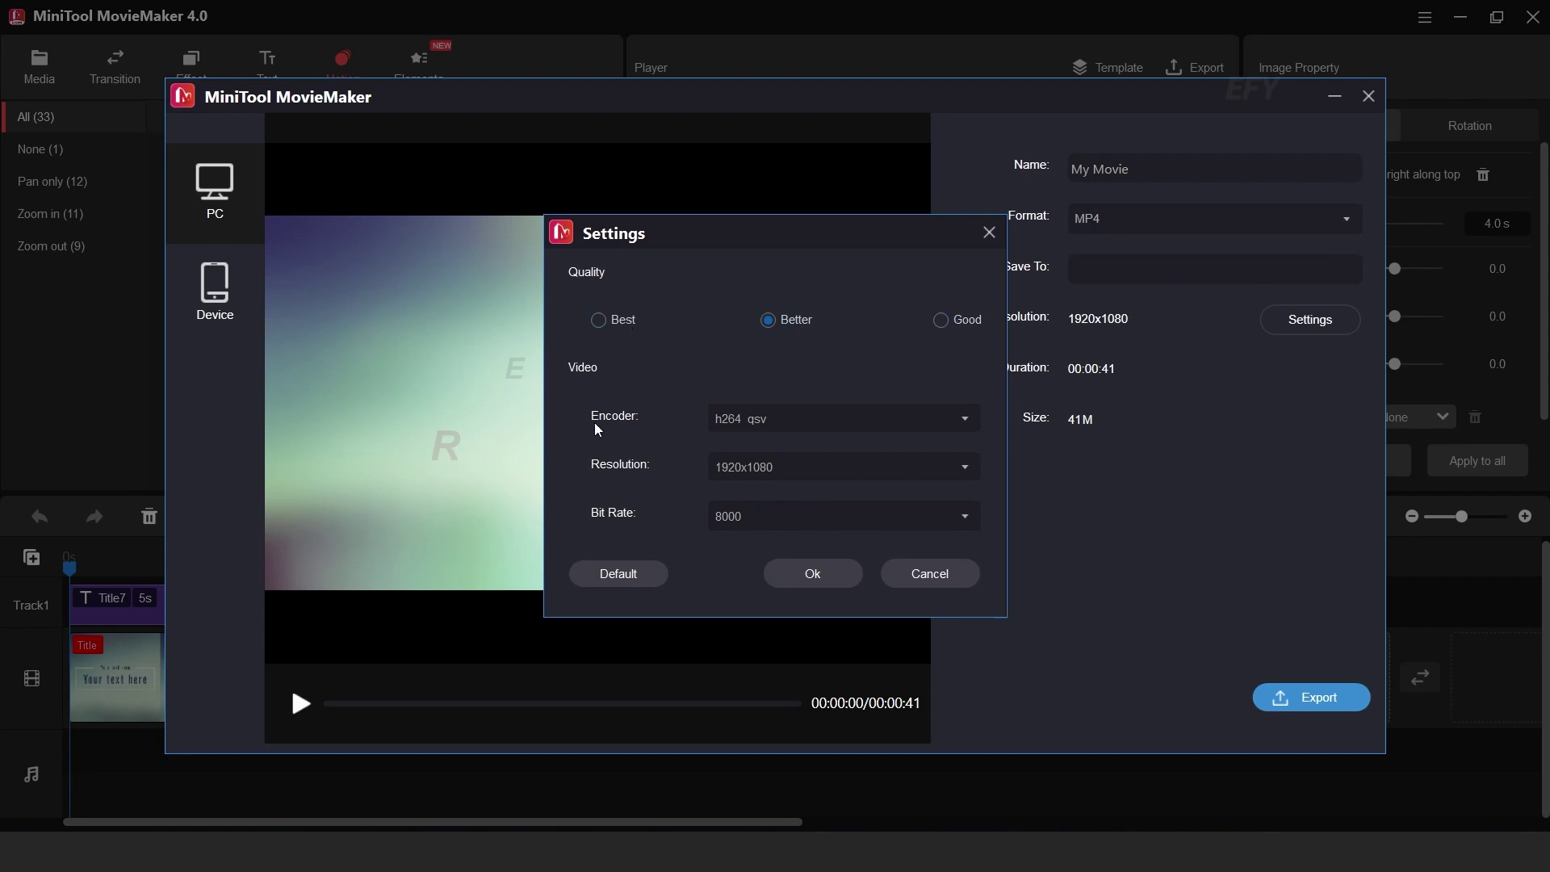
pyautogui.click(969, 467)
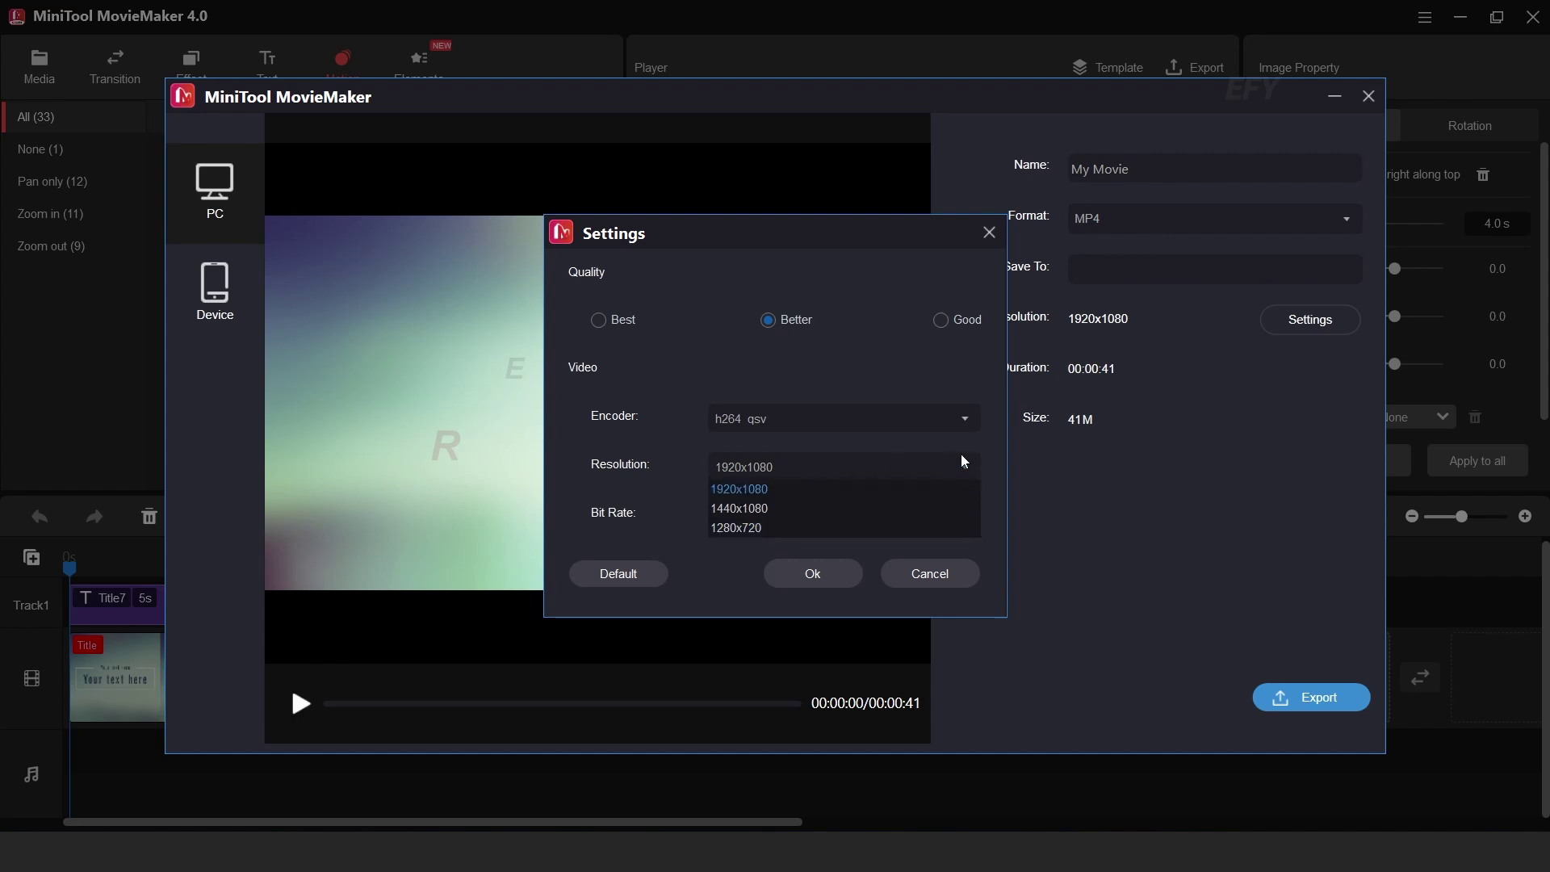
pyautogui.click(968, 472)
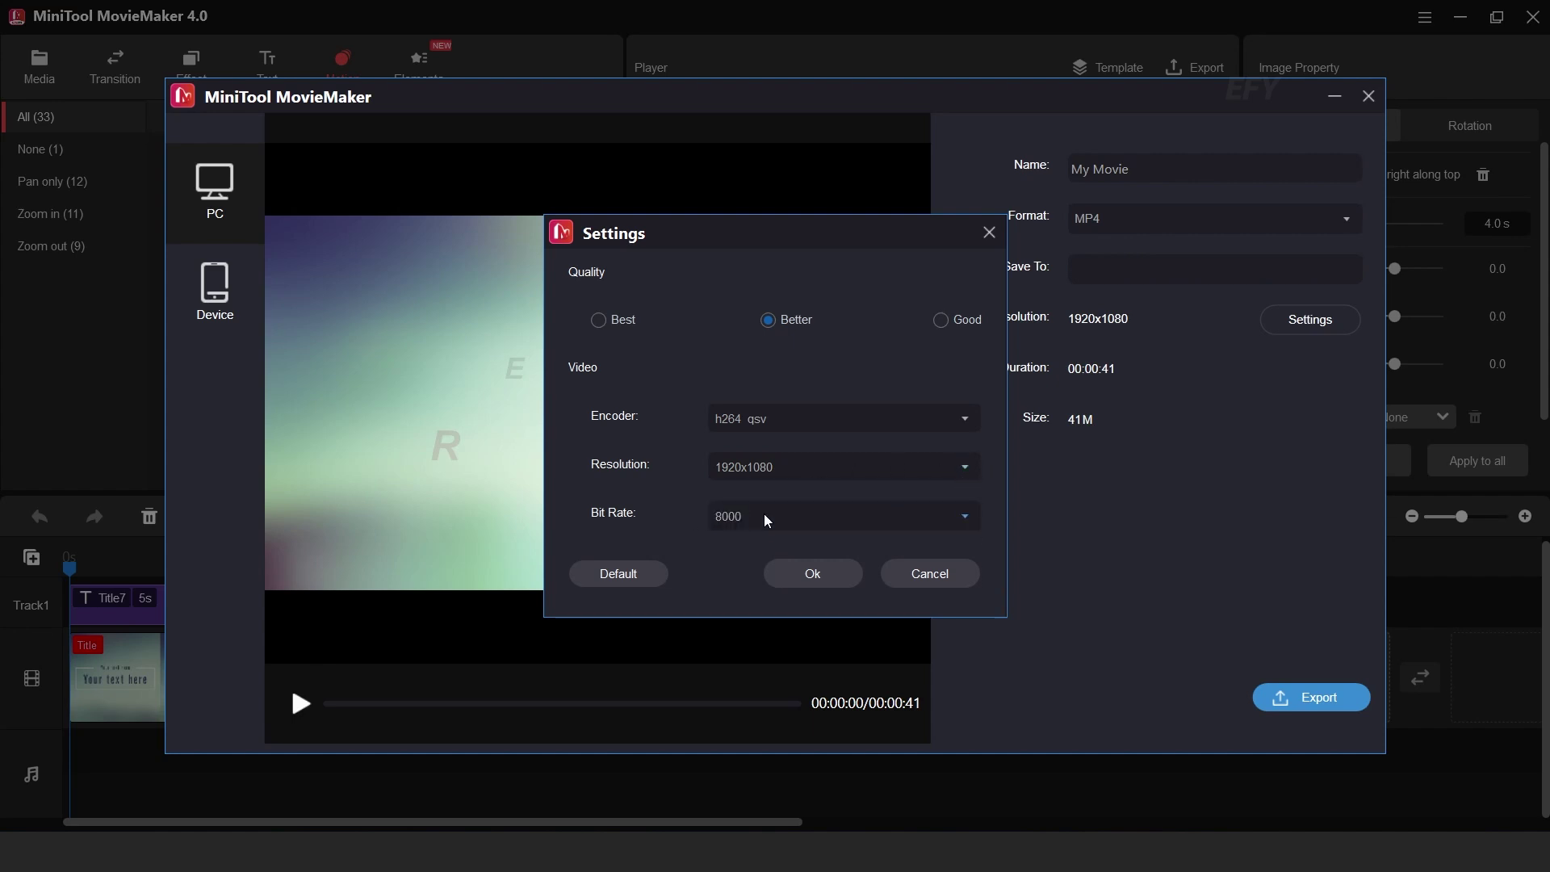
pyautogui.click(915, 575)
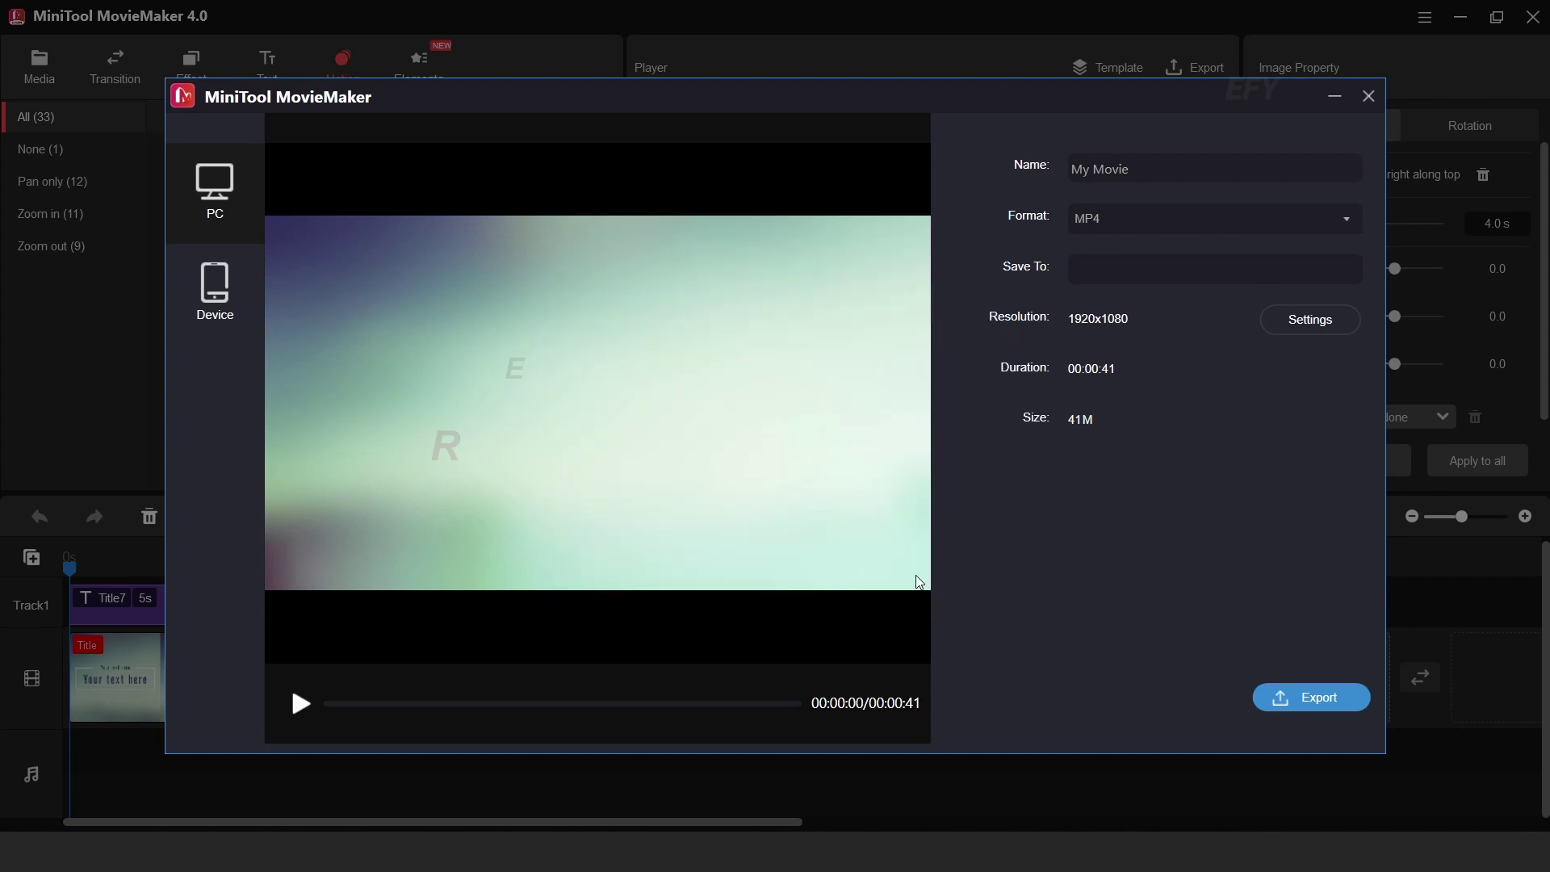
# Review the device export formats, return to the PC export options and close the export window
pyautogui.click(226, 308)
pyautogui.click(1237, 216)
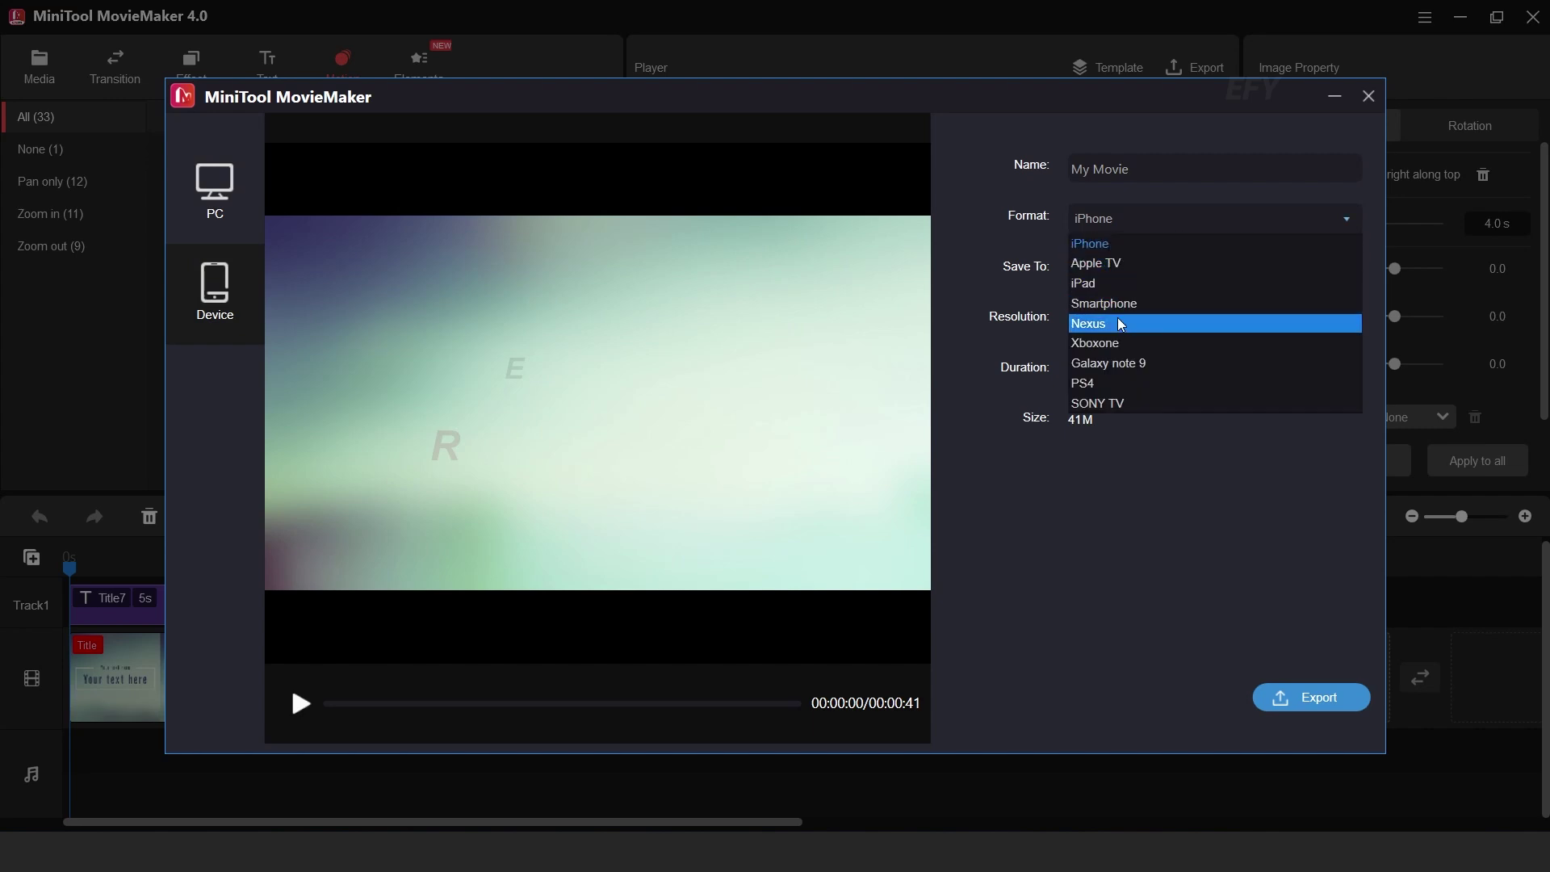
pyautogui.click(989, 210)
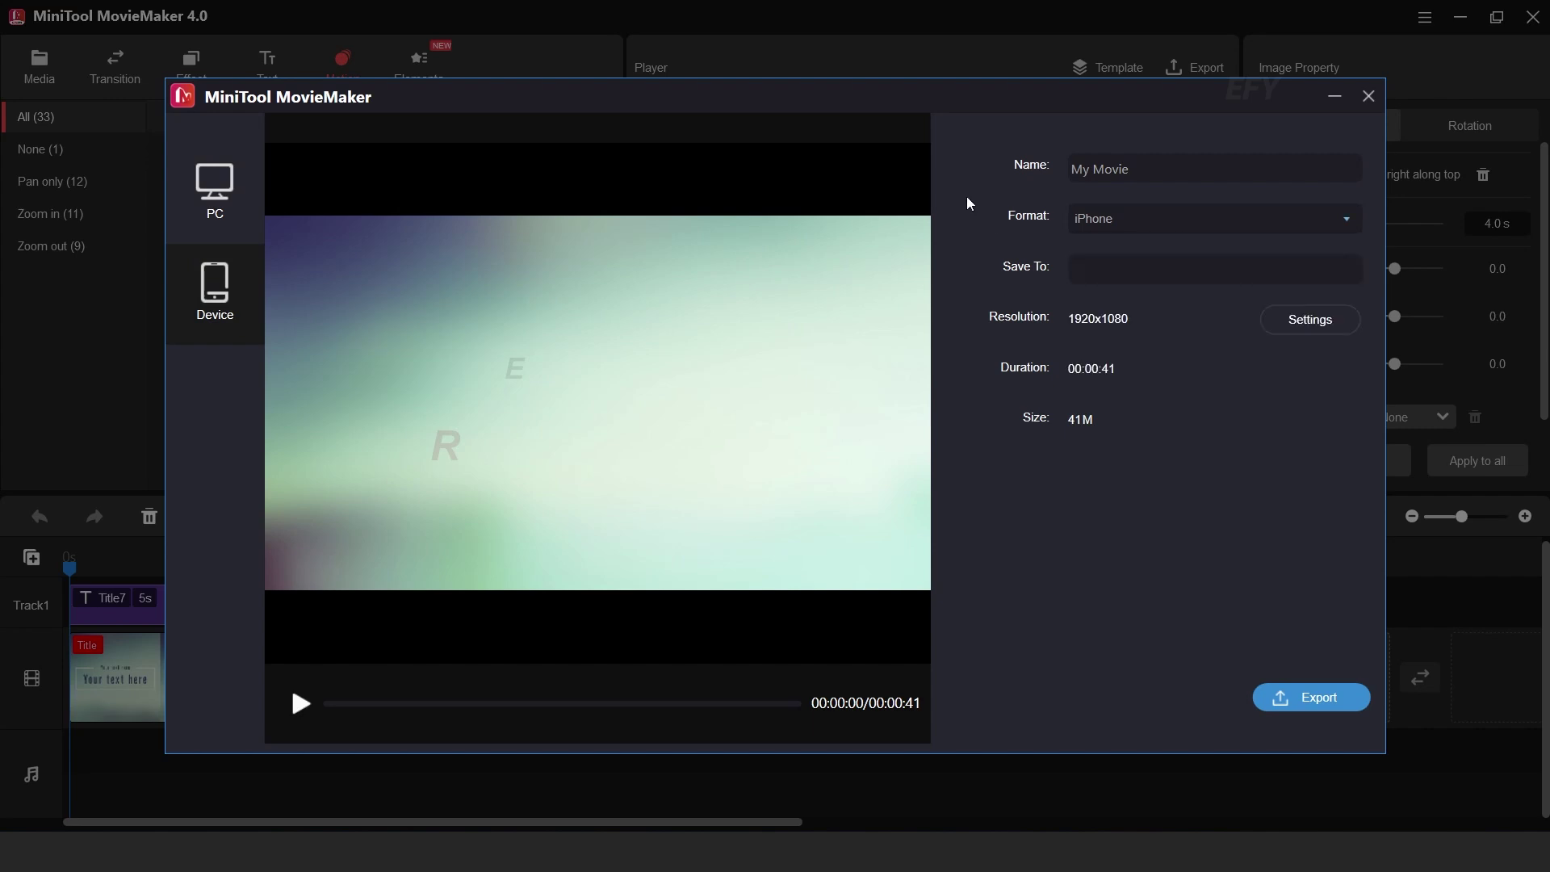
pyautogui.click(218, 196)
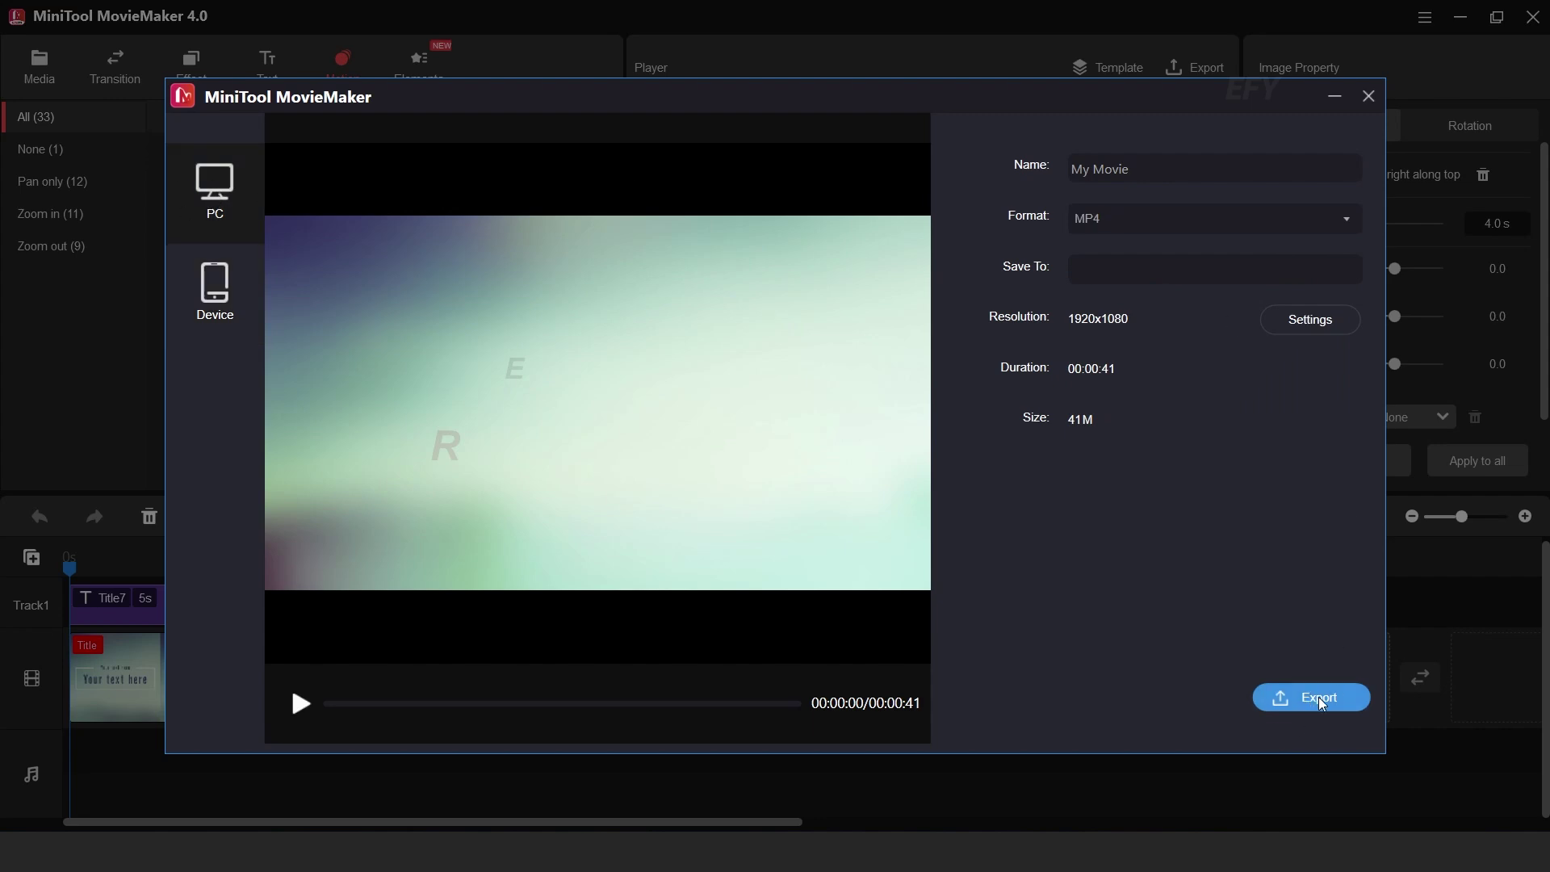
pyautogui.click(1369, 96)
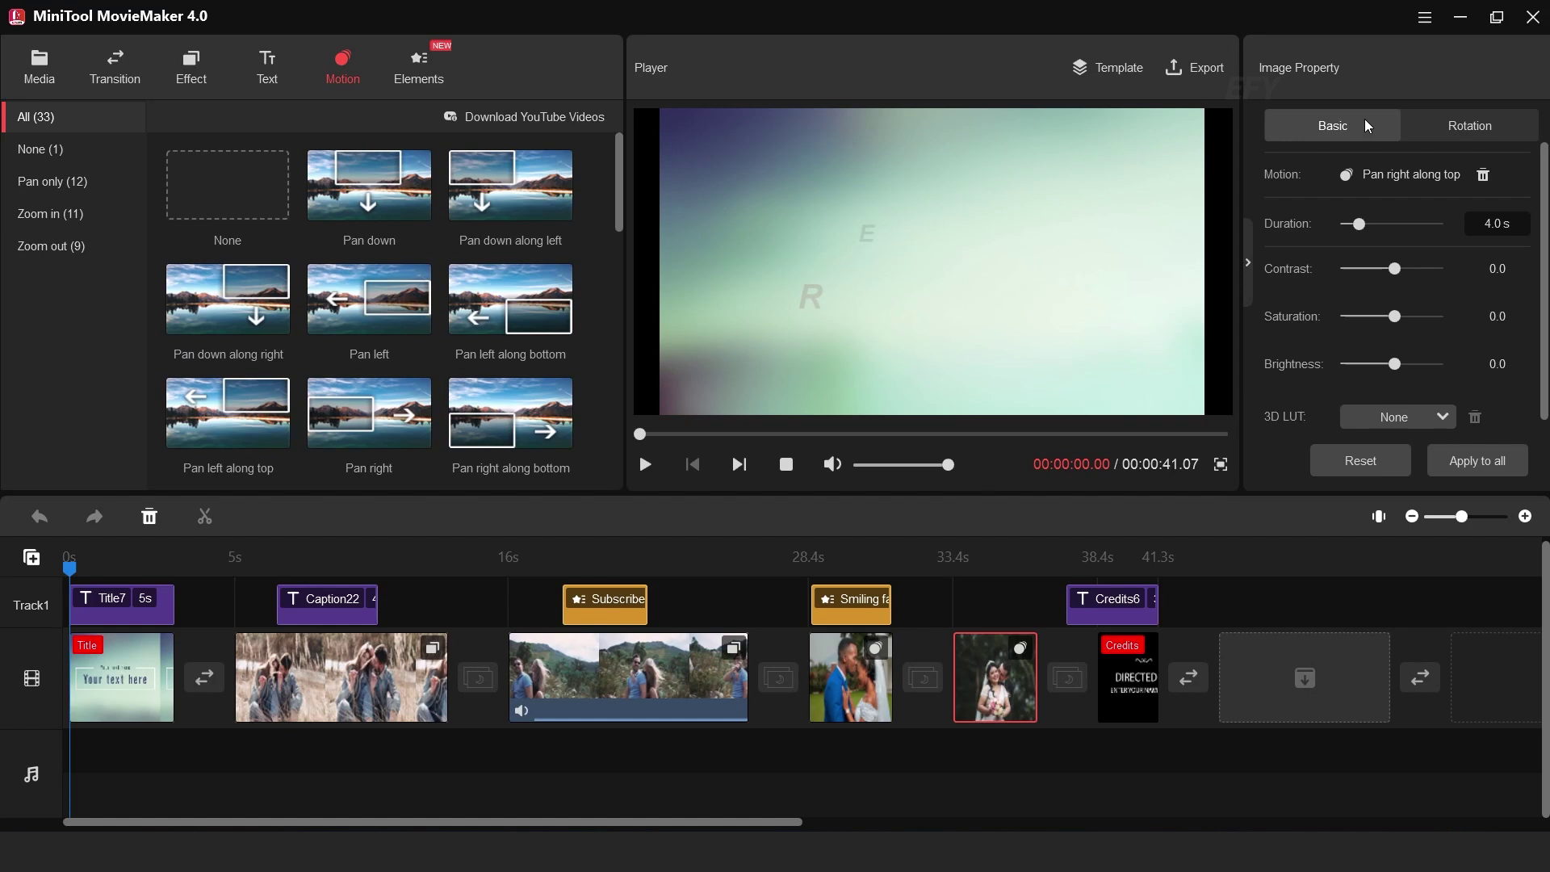